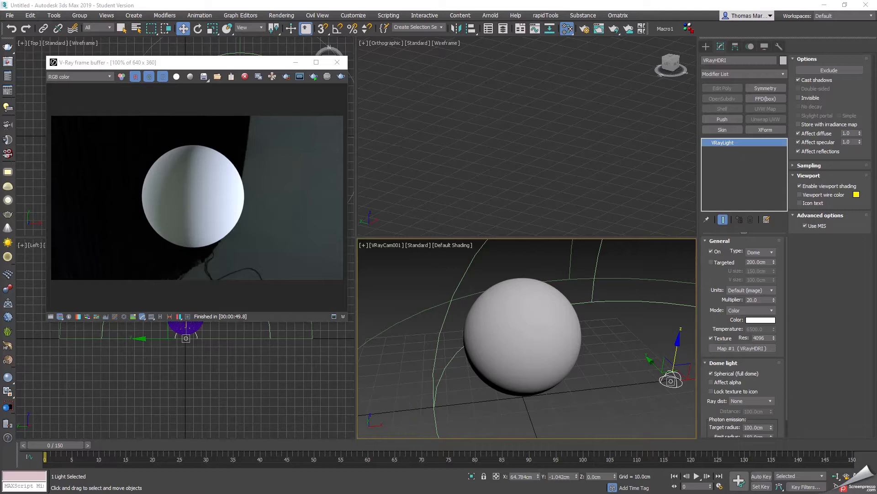
Step: Open the Slate Material Editor and move its window to a convenient place over the viewports
key("m")
left_click_drag(239, 37, 558, 35)
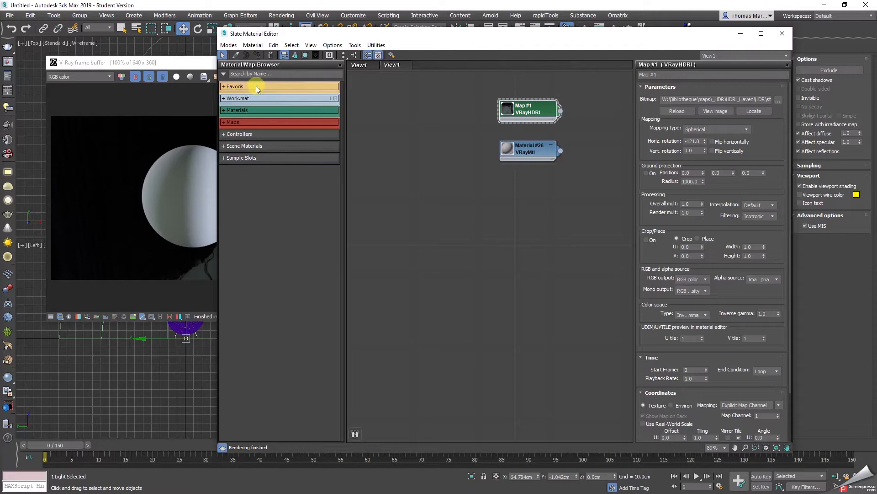
left_click_drag(312, 35, 311, 28)
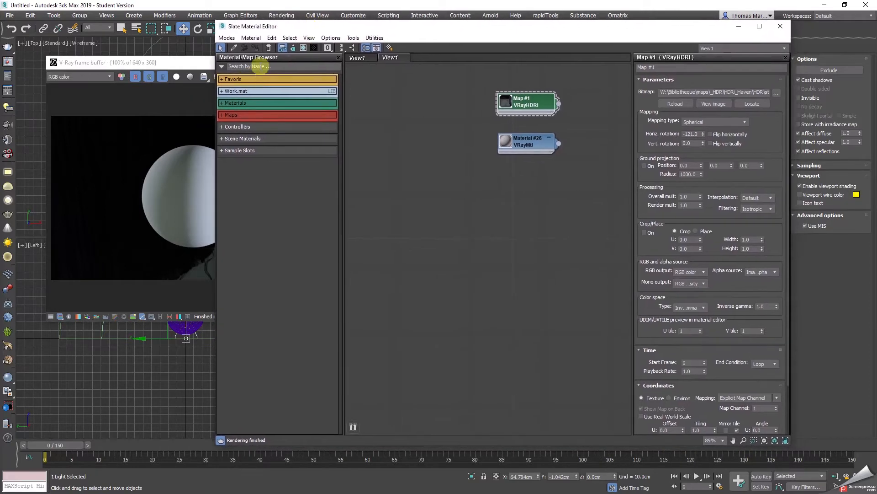
Step: Create a new group named olmkujbhdesqrf in the Material/Map Browser
left_click(223, 68)
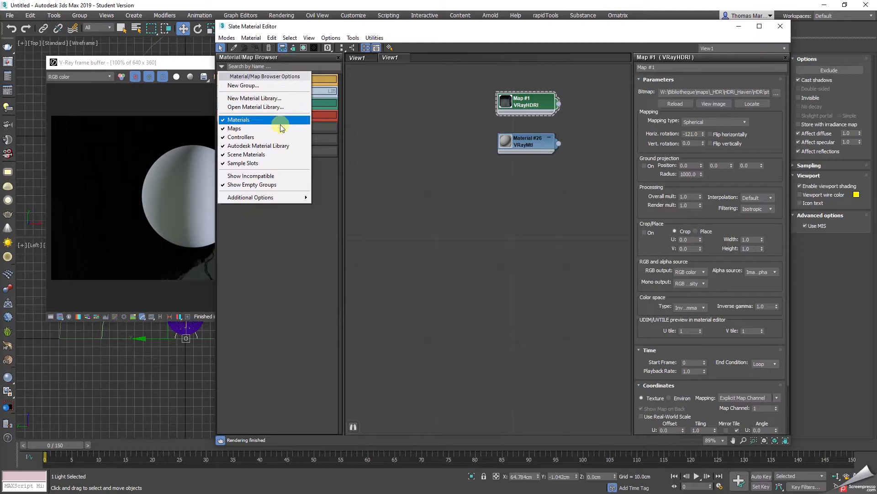
left_click(221, 165)
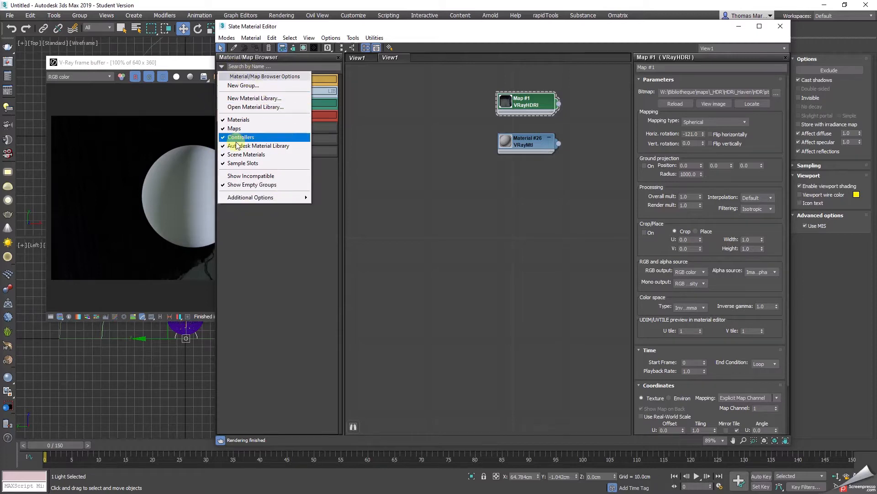
left_click(247, 86)
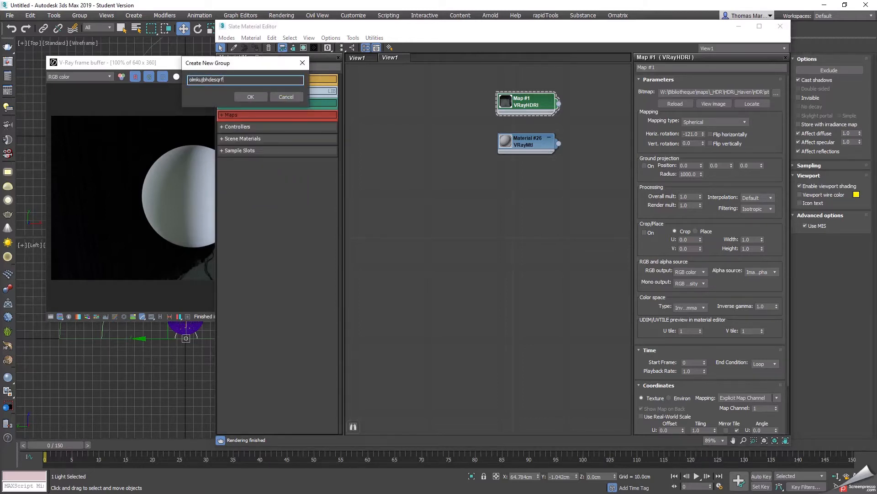
key("Return")
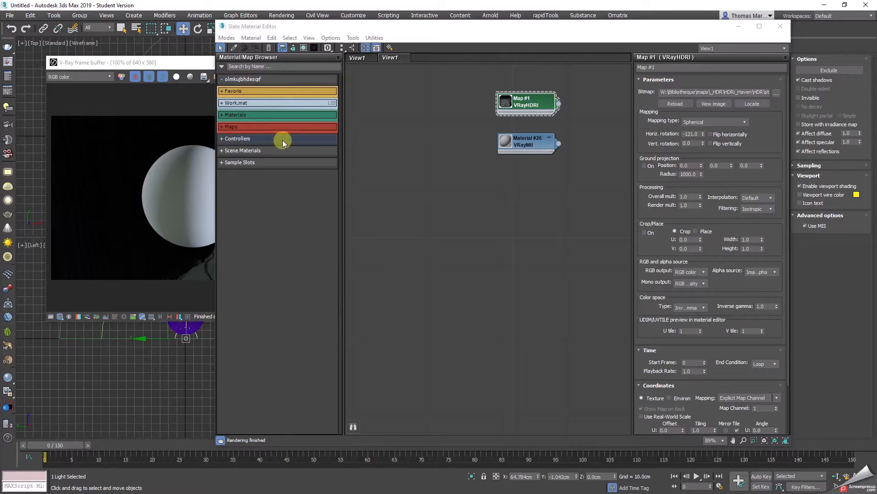
Step: Add the VRayMtl, Standard and VRayLightMtl material types to the custom olmkujbhdesqrf group
left_click(231, 115)
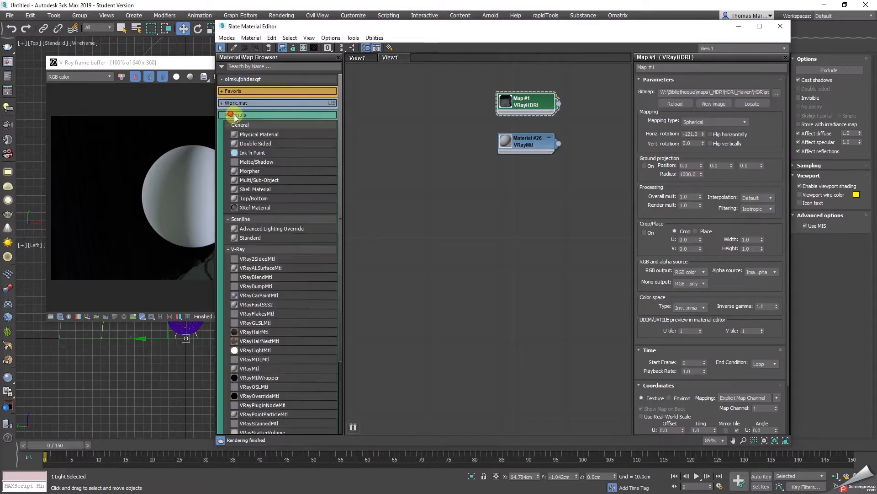
scroll(280, 297, "down", 1)
scroll(267, 338, "up", 1)
left_click(251, 368)
left_click_drag(293, 324, 244, 82)
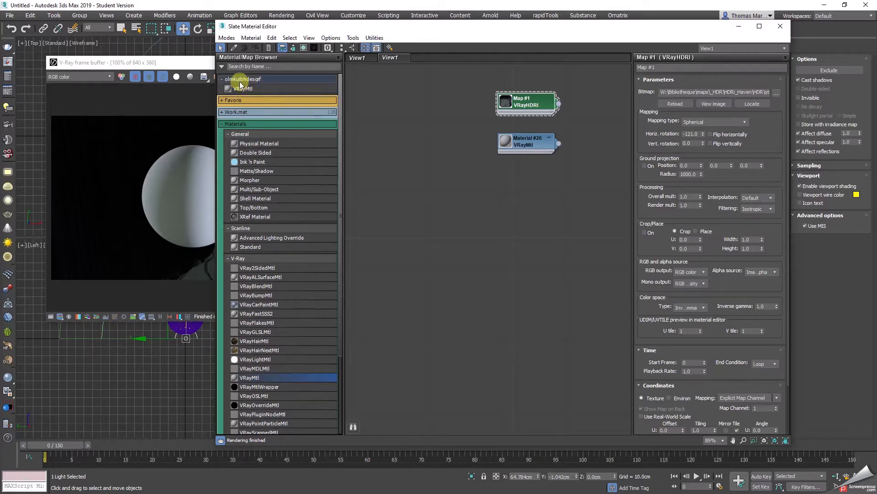
left_click_drag(275, 250, 239, 93)
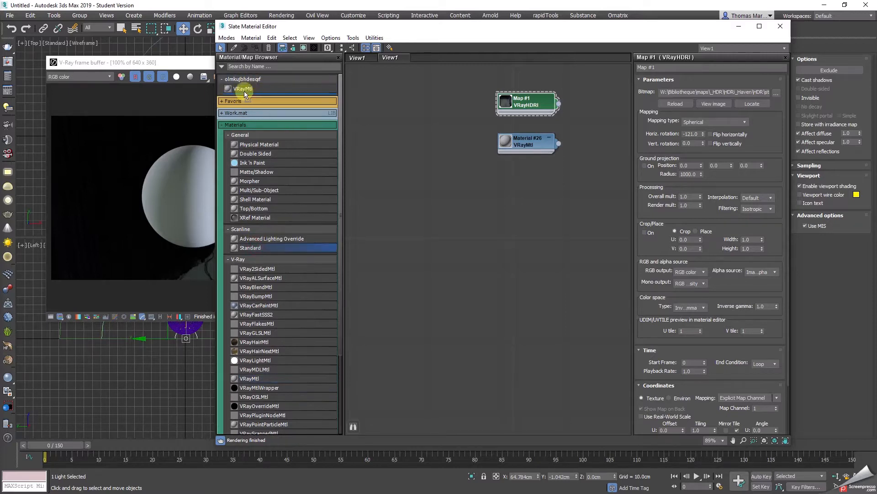
left_click_drag(254, 374, 291, 116)
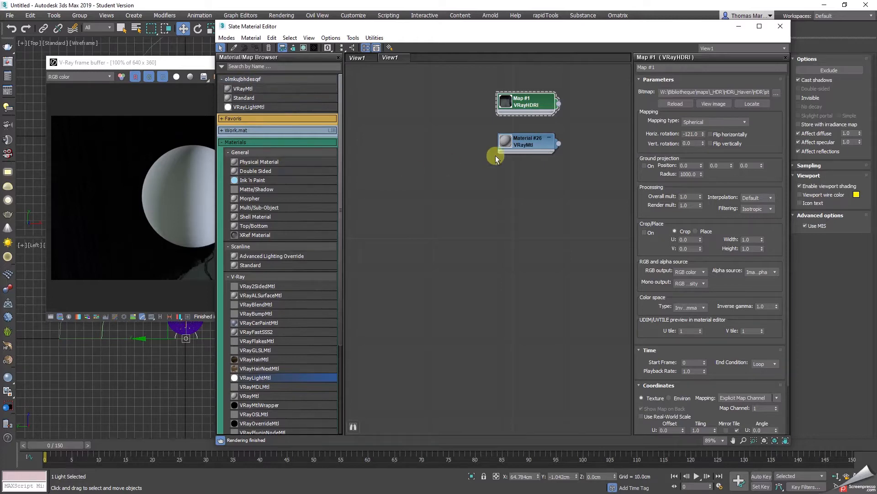
Step: Collapse the custom group and try out a yellow-green group colour with red 68 and green 121, discarding the change
left_click_drag(505, 30, 412, 31)
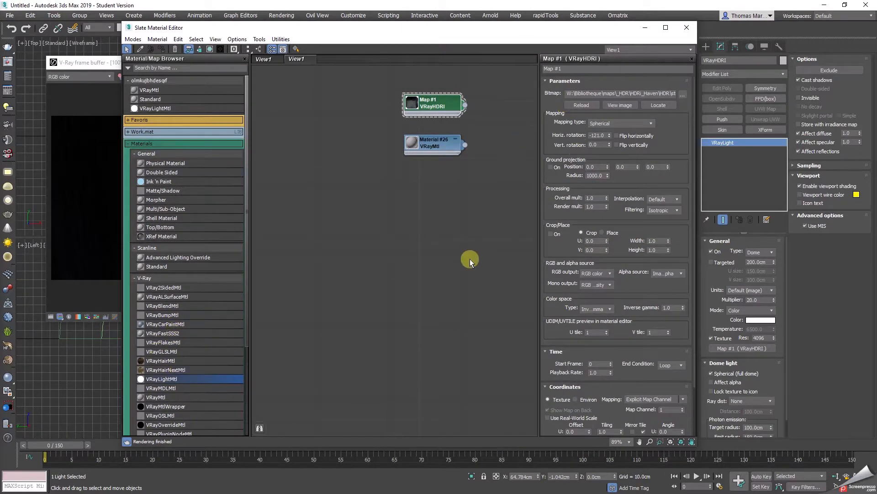
left_click_drag(433, 40, 452, 46)
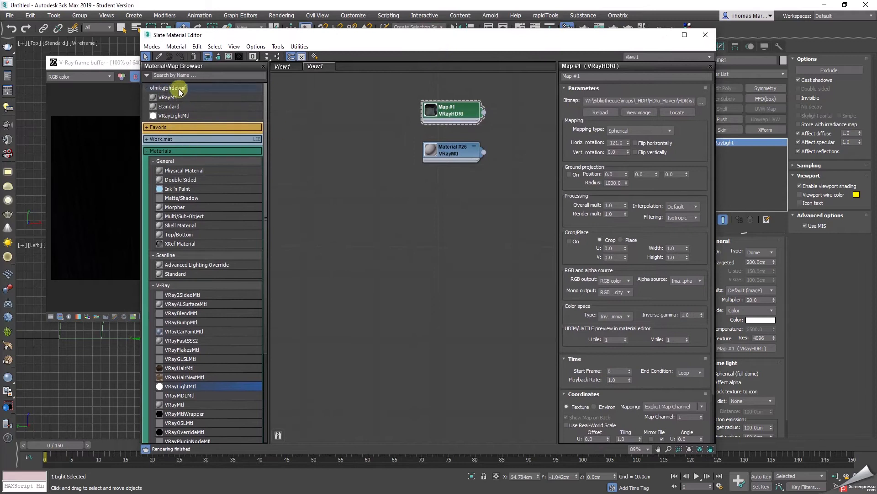
left_click(202, 88)
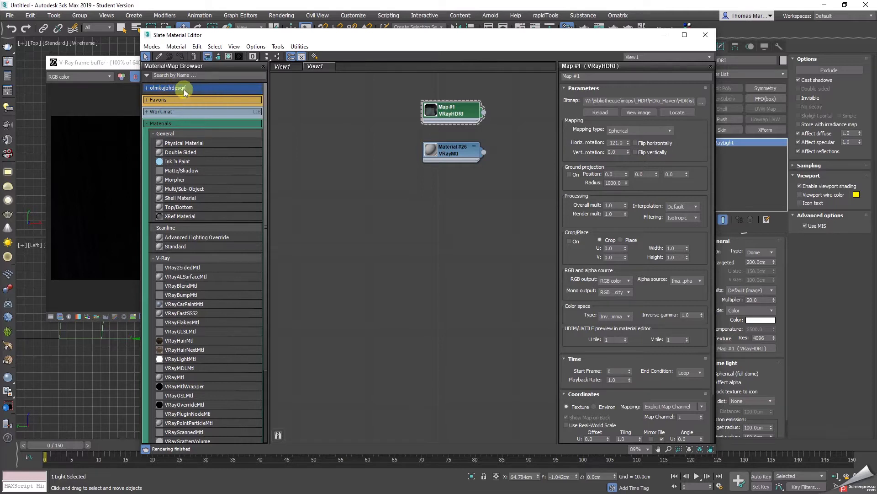
right_click(181, 88)
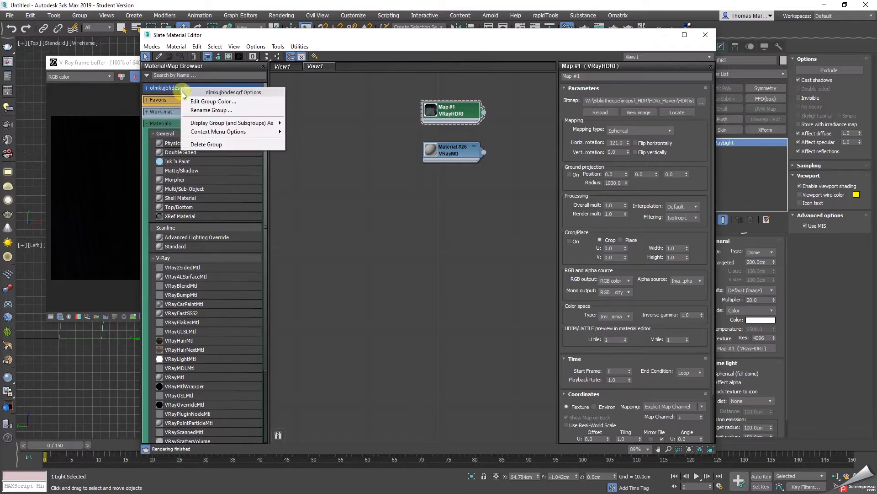
left_click(216, 104)
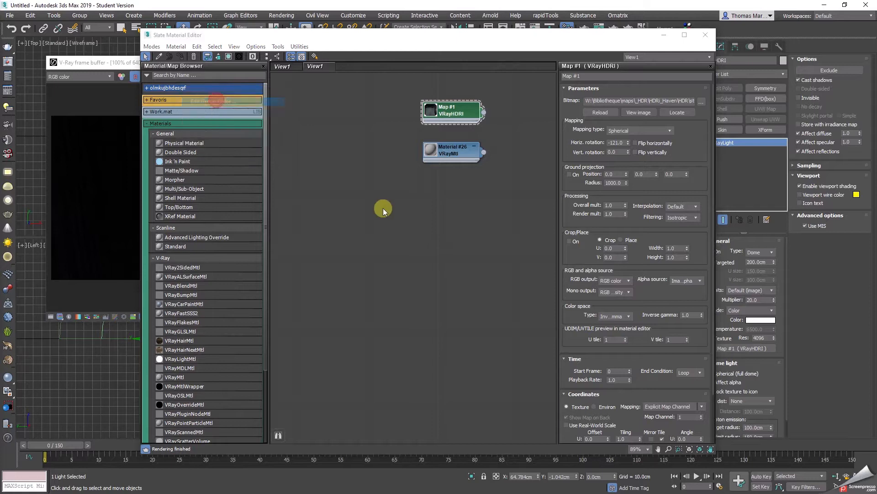
left_click_drag(371, 166, 403, 163)
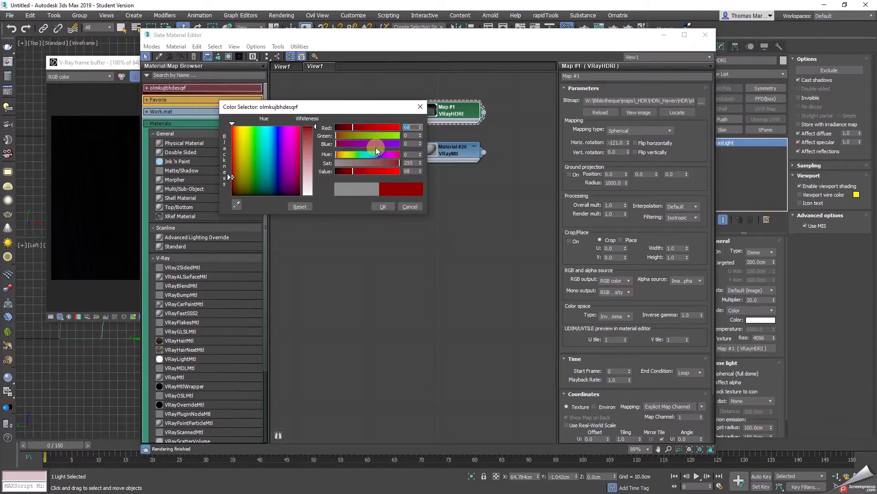
mouse_move(362, 136)
left_mouse_down()
mouse_move(383, 134)
mouse_move(365, 135)
left_mouse_up()
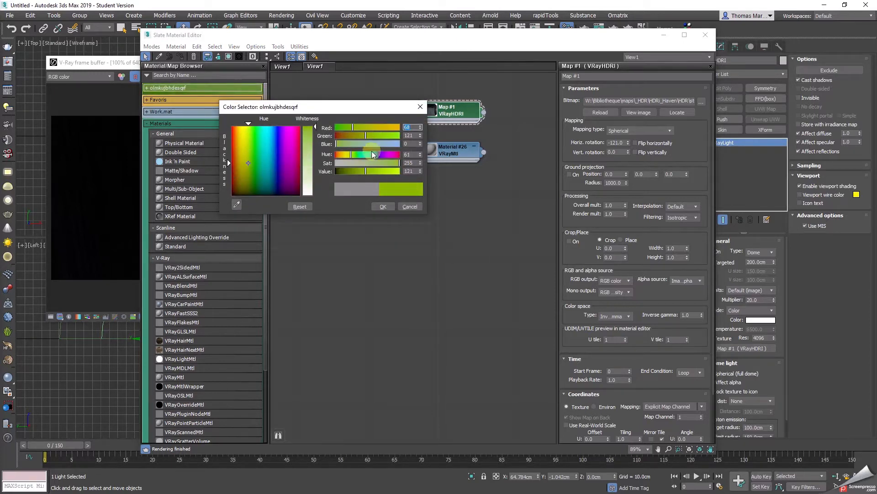
left_click(409, 206)
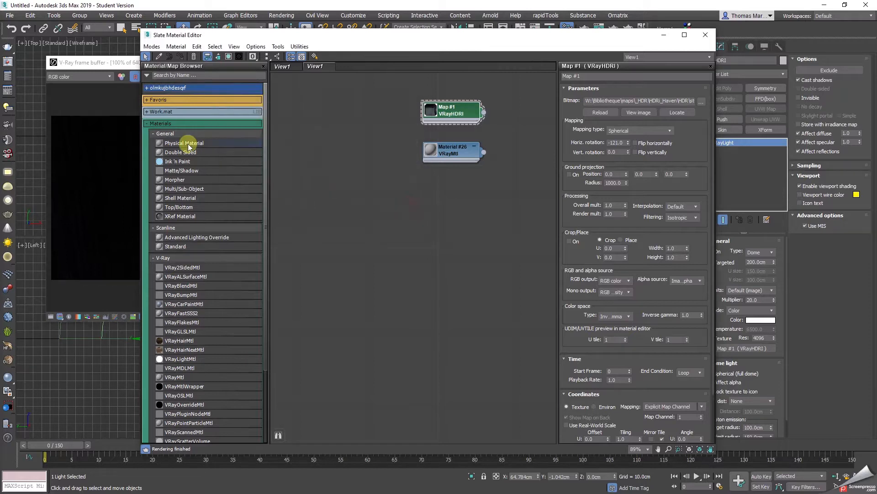
Step: Delete the custom olmkujbhdesqrf group from the Material/Map Browser
right_click(190, 90)
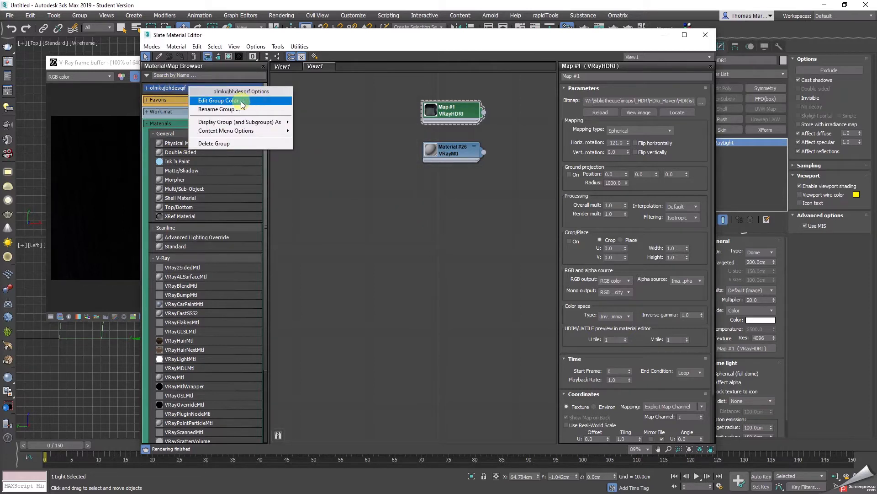
left_click(211, 143)
left_click(461, 282)
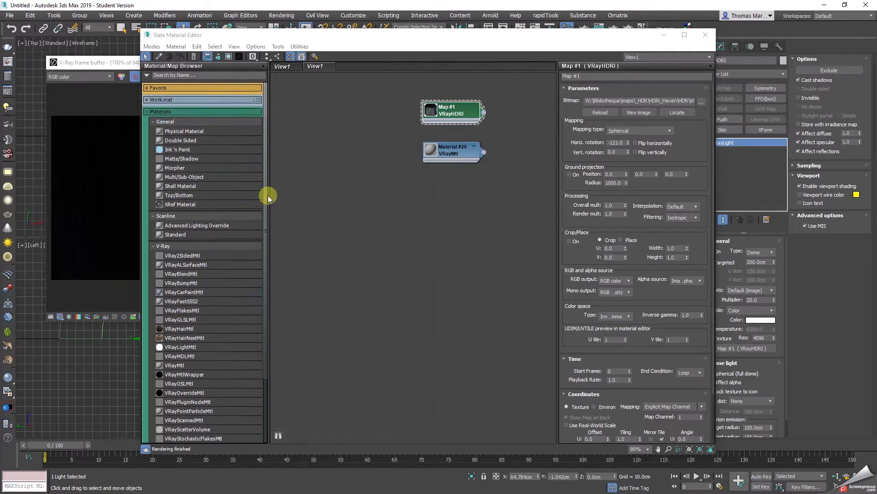
mouse_move(264, 193)
left_mouse_down()
mouse_move(268, 292)
mouse_move(260, 188)
left_mouse_up()
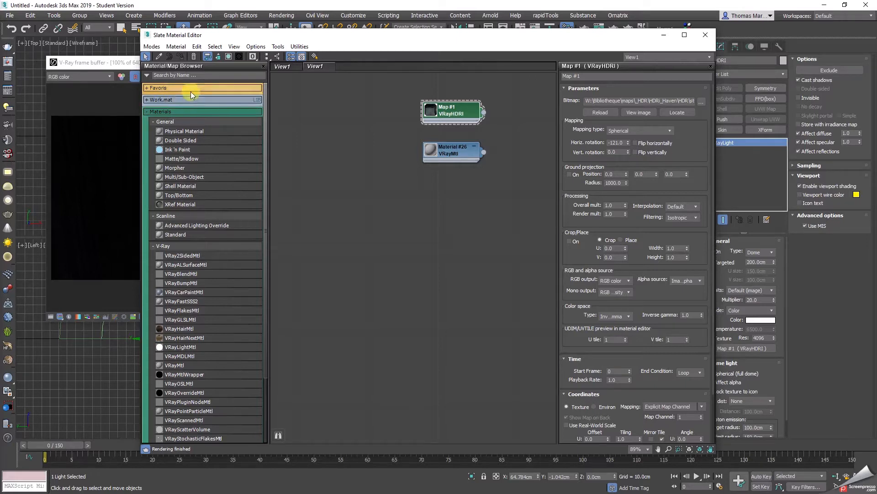
Step: Create a new material library named New Library in the materiallibraries folder
left_click(147, 76)
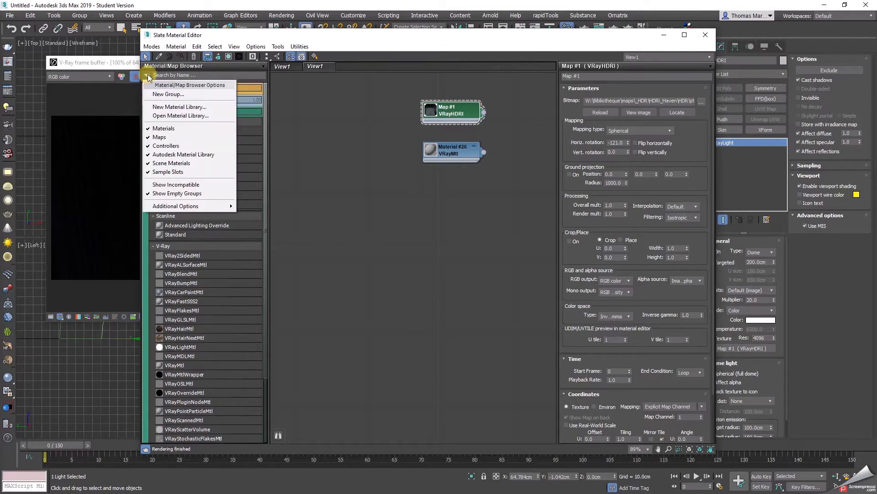
left_click(184, 108)
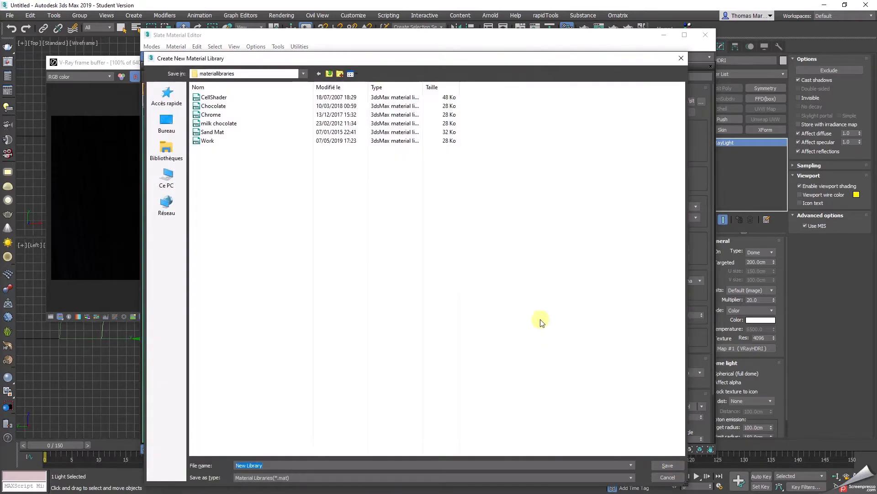
left_click_drag(370, 60, 392, 40)
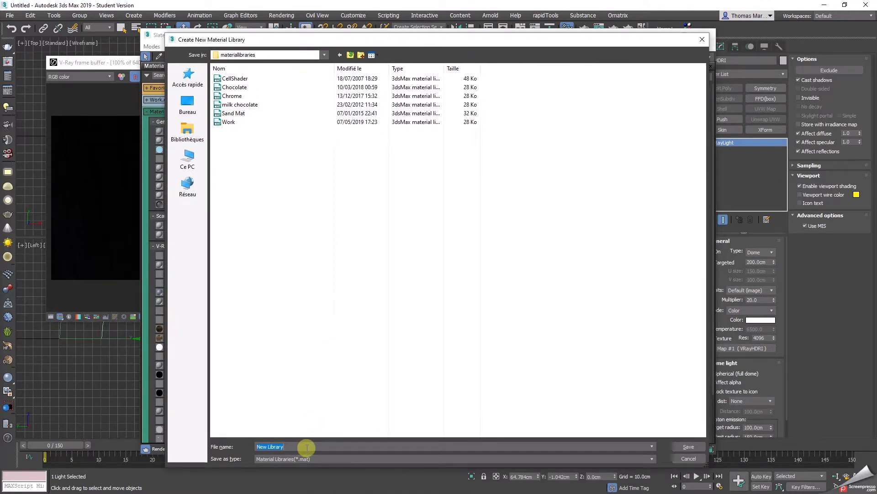
key("Return")
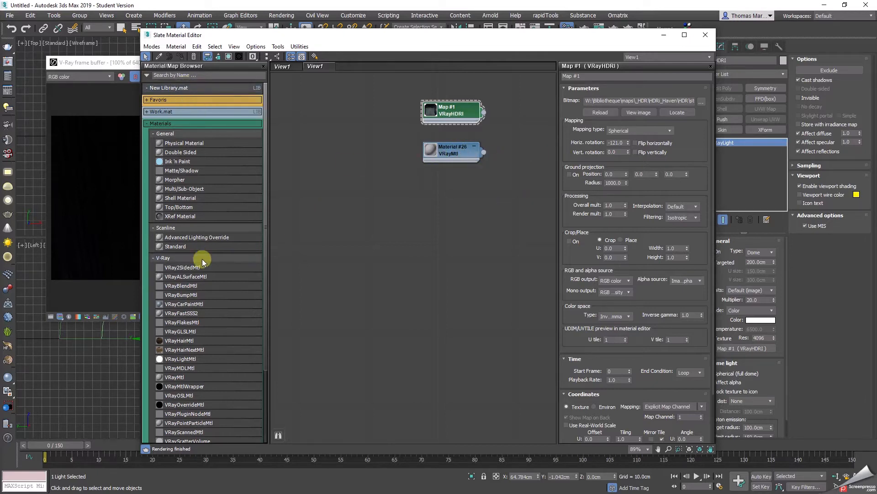
Step: Add a VRayMtl material to the node view and connect a Checker map to its Diffuse map input
left_click_drag(176, 377, 322, 266)
left_click_drag(352, 158, 353, 157)
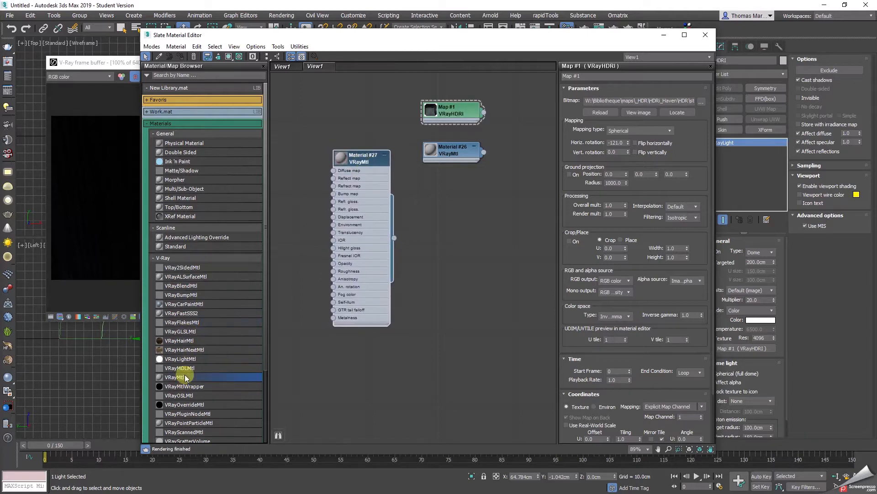
scroll(185, 366, "down", 3)
left_click(160, 401)
scroll(189, 329, "down", 1)
scroll(188, 328, "down", 1)
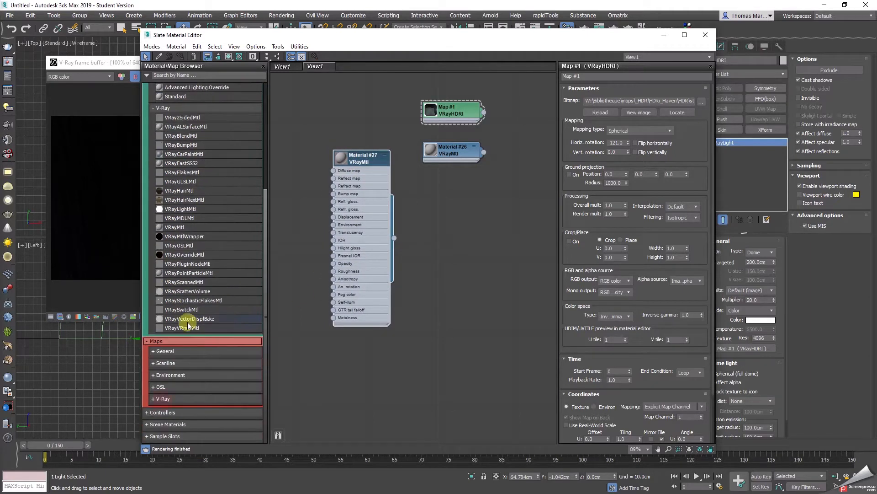
left_click(173, 352)
scroll(189, 366, "down", 7)
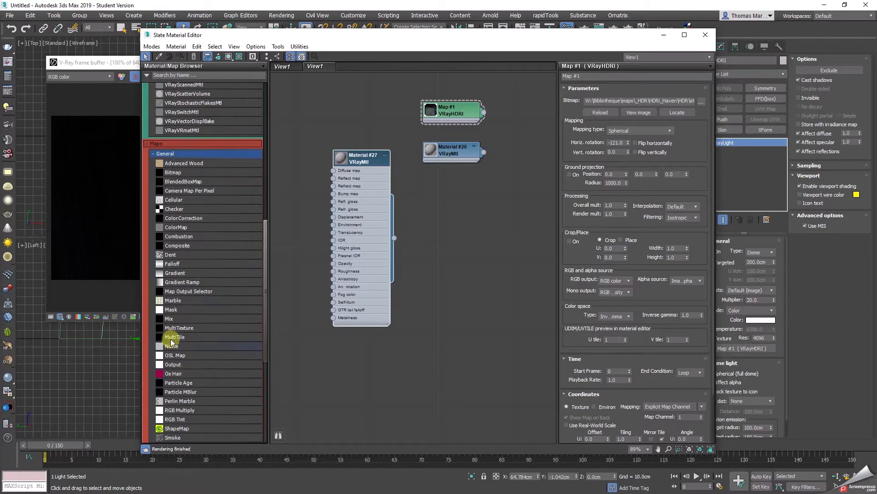
left_click(193, 255)
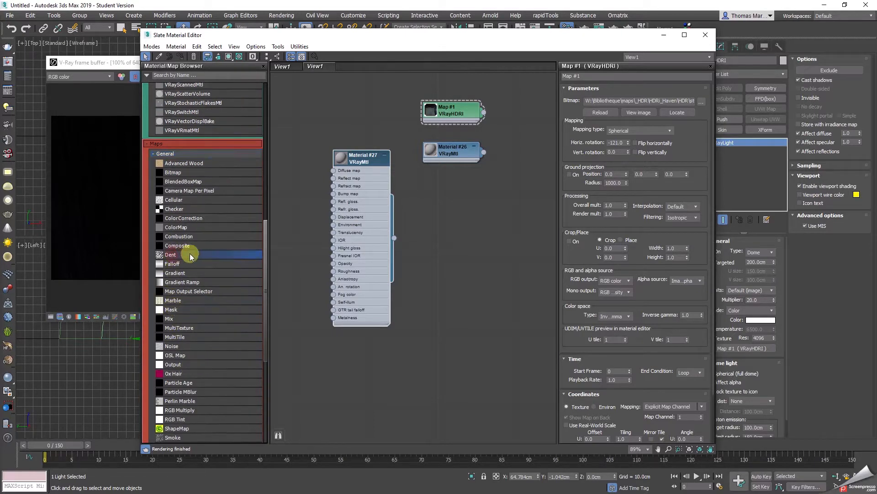
left_click_drag(172, 209, 302, 170)
left_click_drag(357, 159, 374, 159)
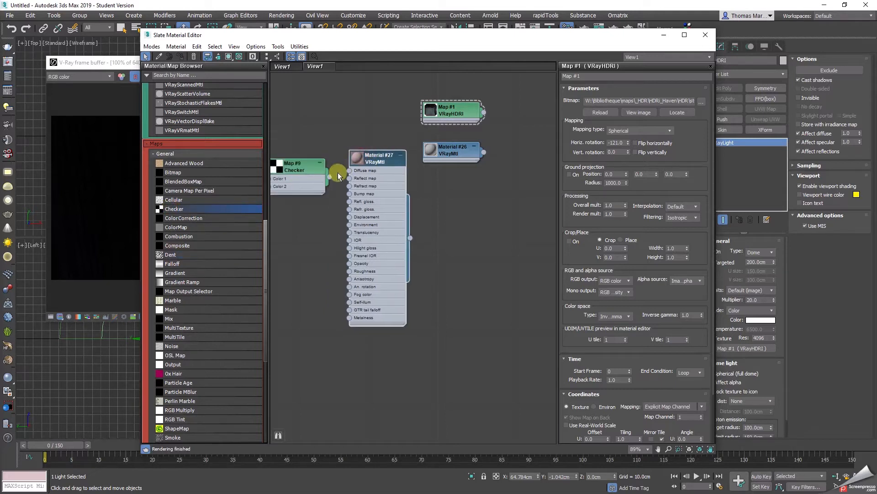
left_click_drag(330, 180, 405, 208)
Step: Rename the new VRayMtl material as Checker
double_click(405, 207)
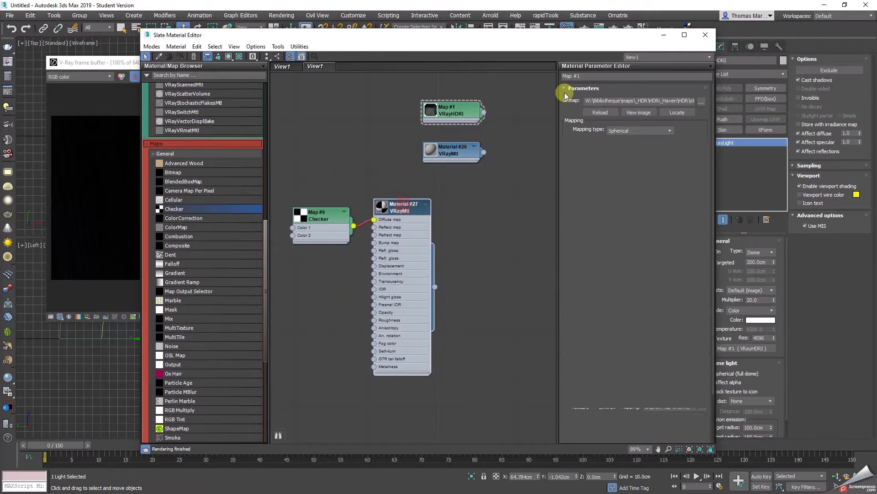
left_click(603, 75)
type("Checker")
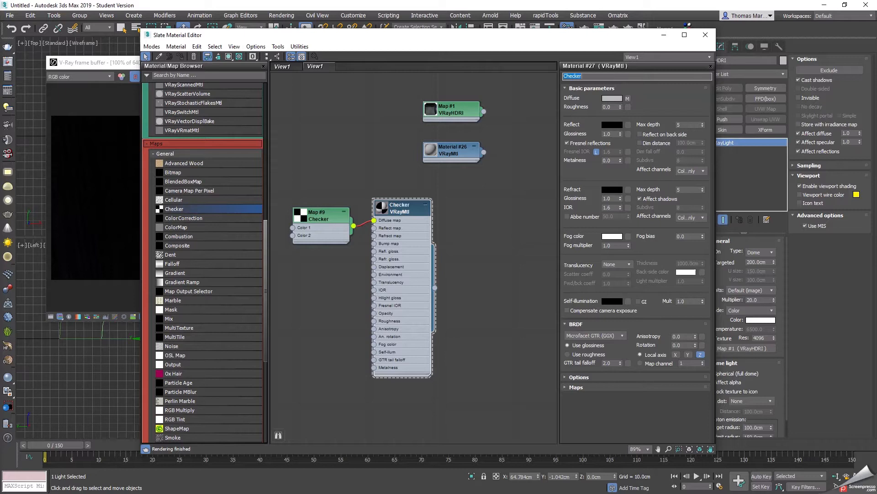
Step: Set the Checker map's tiling to 20 in both U and V
left_click(628, 98)
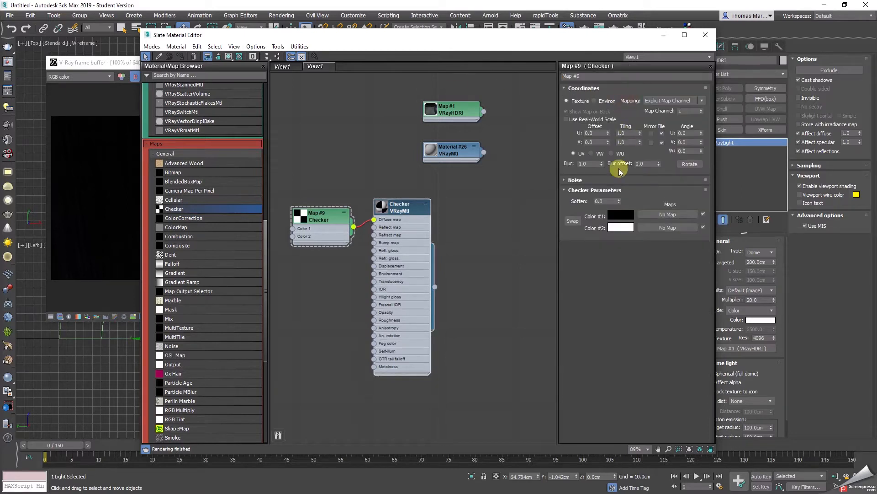
double_click(627, 132)
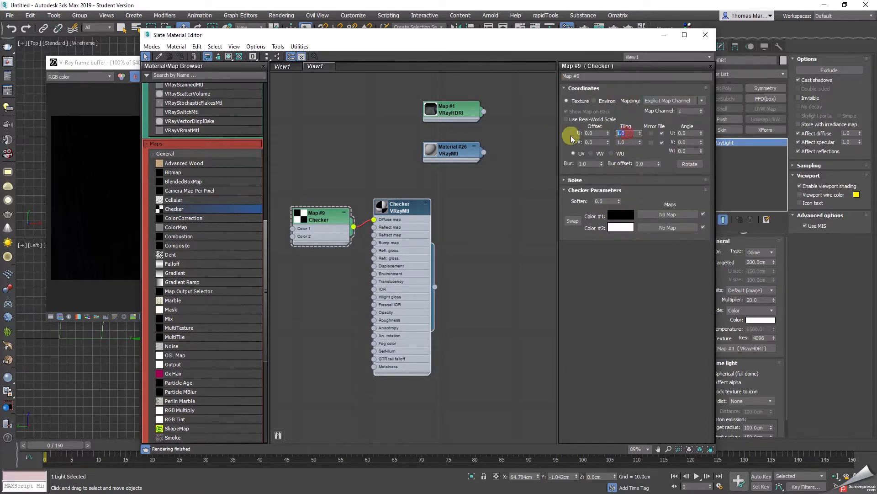
type("150")
key("Tab")
type("20")
key("Return")
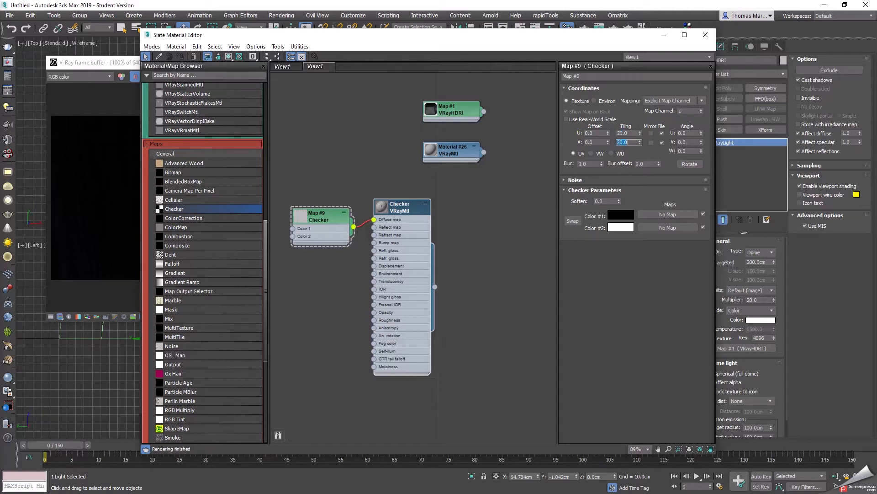
Step: Store the Checker VRayMtl material in New Library.mat in the Material/Map Browser
mouse_move(404, 211)
left_mouse_down()
mouse_move(412, 202)
mouse_move(400, 200)
mouse_move(411, 194)
mouse_move(414, 205)
left_mouse_up()
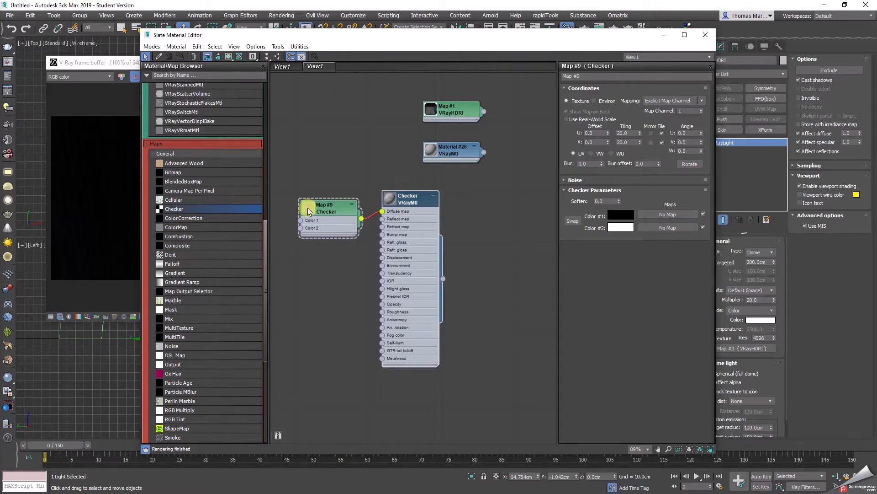
scroll(196, 149, "up", 10)
scroll(197, 148, "up", 5)
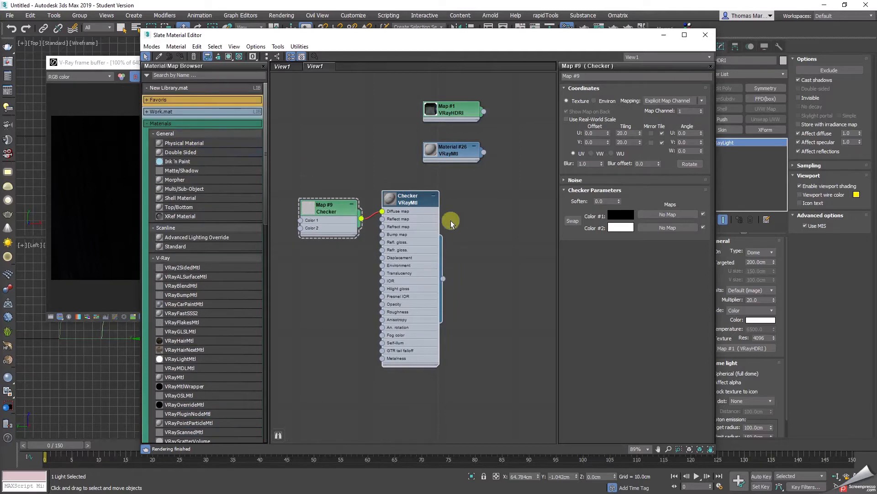
left_click_drag(413, 200, 421, 199)
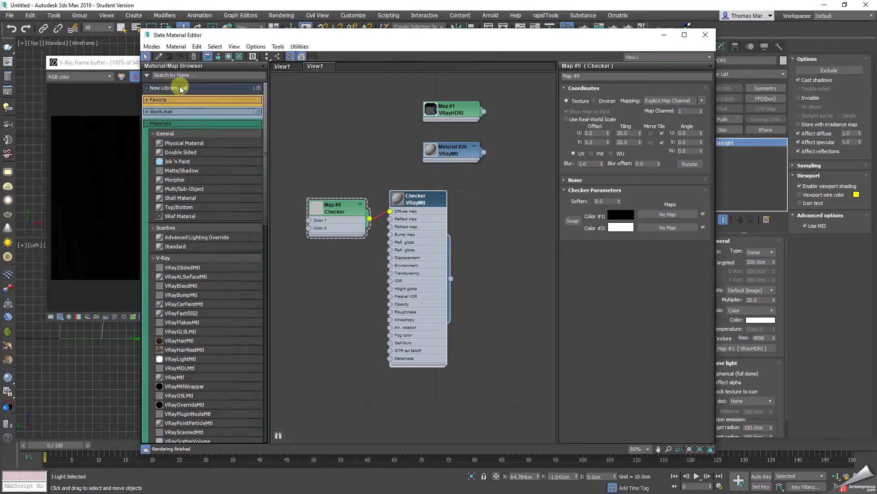
mouse_move(415, 195)
left_mouse_down()
mouse_move(428, 201)
mouse_move(407, 187)
left_mouse_up()
left_click_drag(481, 211, 177, 91)
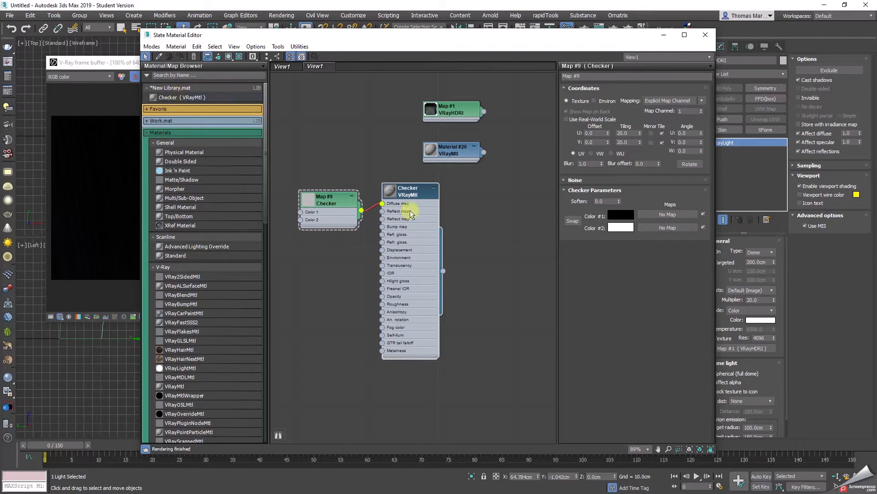
left_click_drag(411, 194, 429, 202)
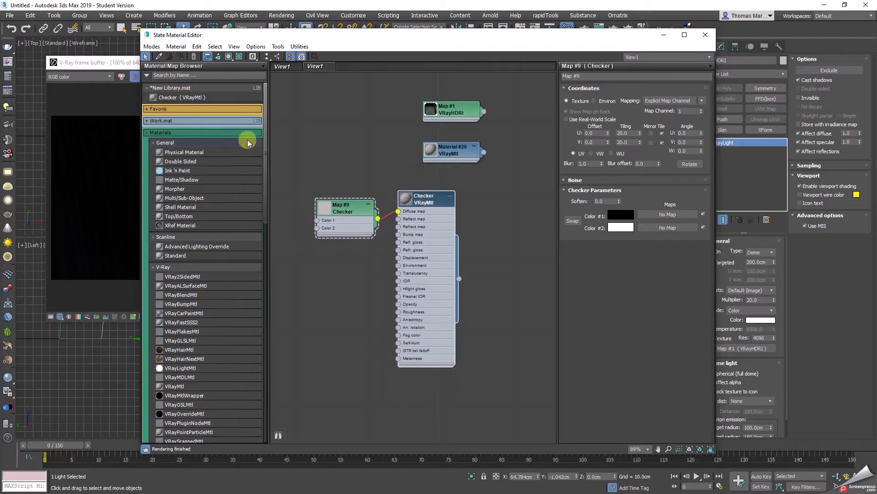
Step: Look through the materials stored in the Work.mat library, leaving the group collapsed
left_click(201, 120)
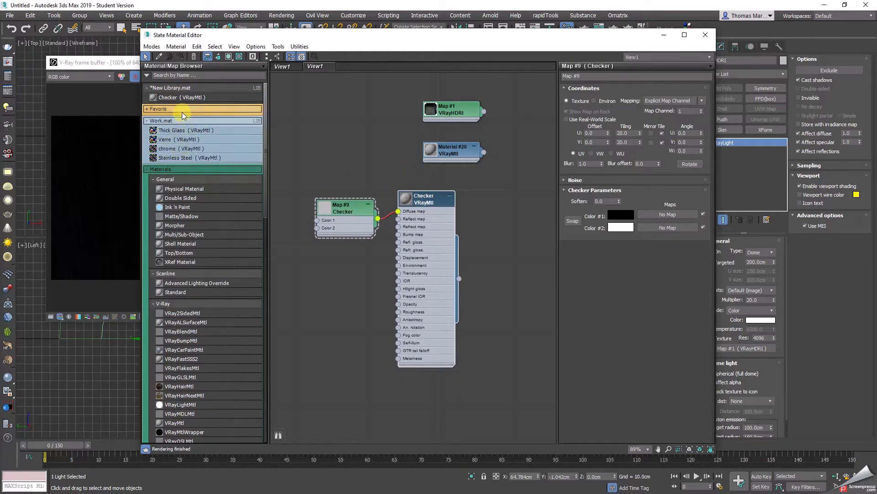
left_click(180, 122)
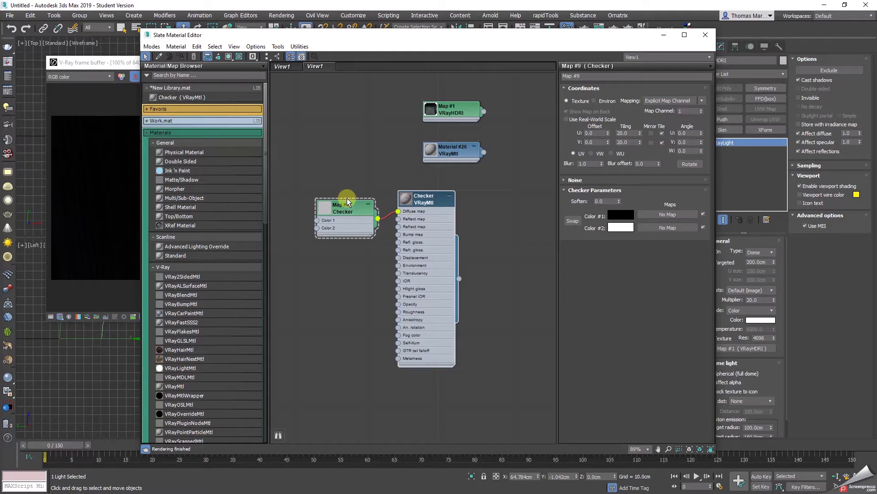
left_click(198, 99)
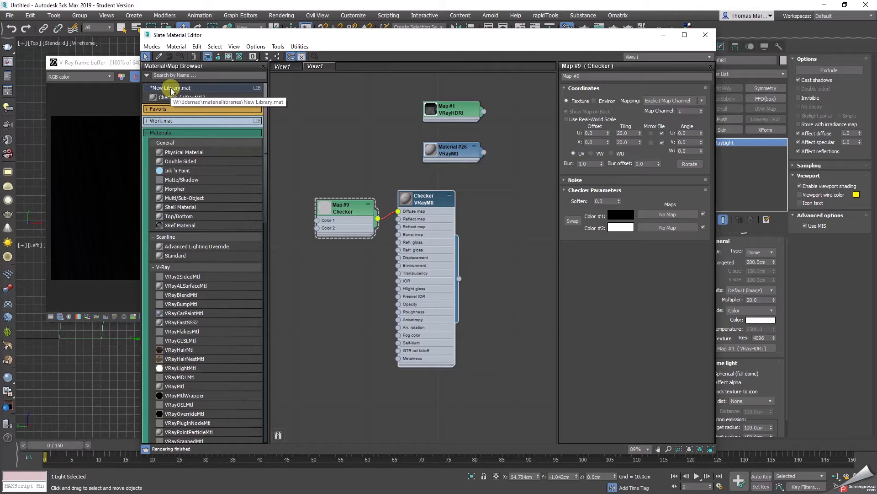
Step: Save New Library.mat to its existing file in the materiallibraries folder
left_click(147, 76)
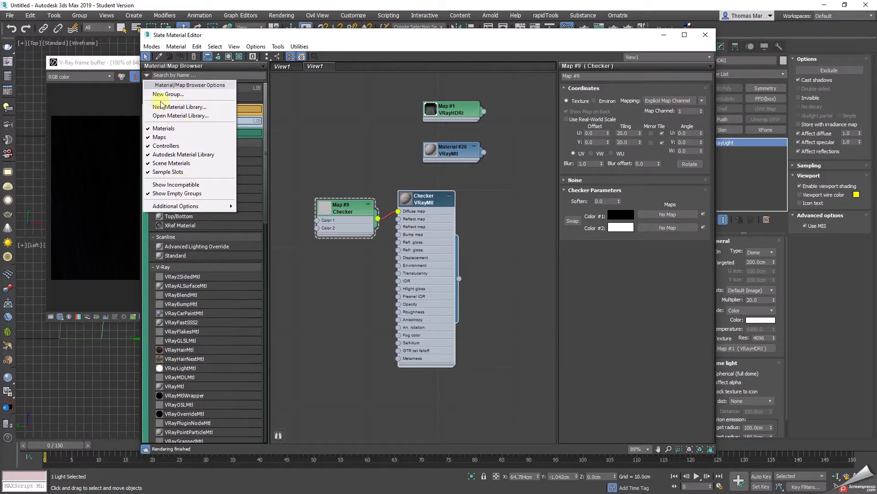
left_click(147, 76)
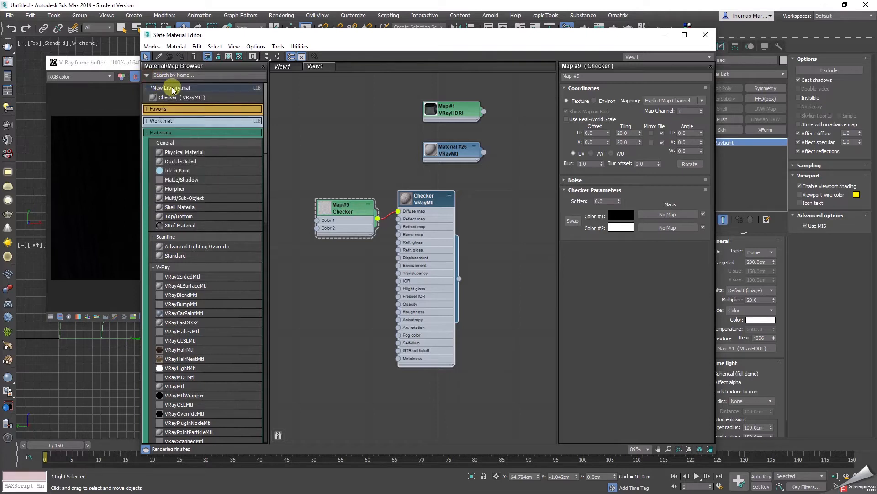
right_click(173, 90)
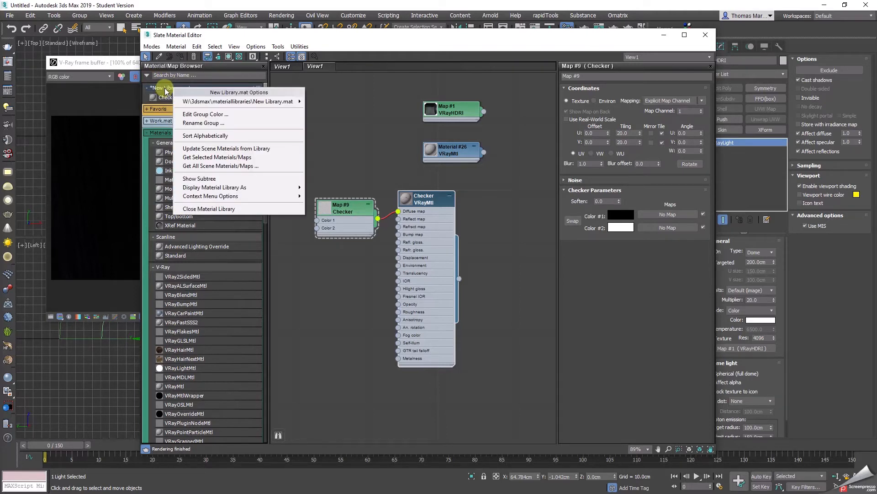
left_click(164, 89)
left_click(176, 87)
right_click(197, 92)
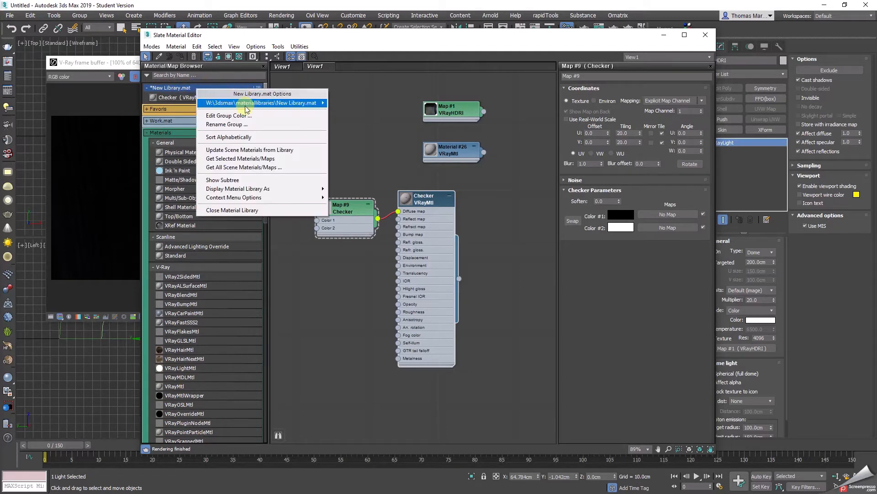
mouse_move(246, 105)
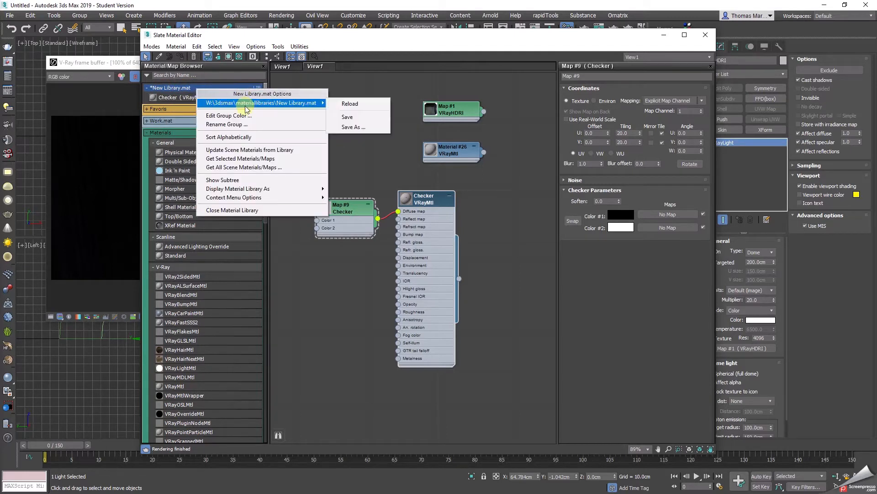
left_click(354, 118)
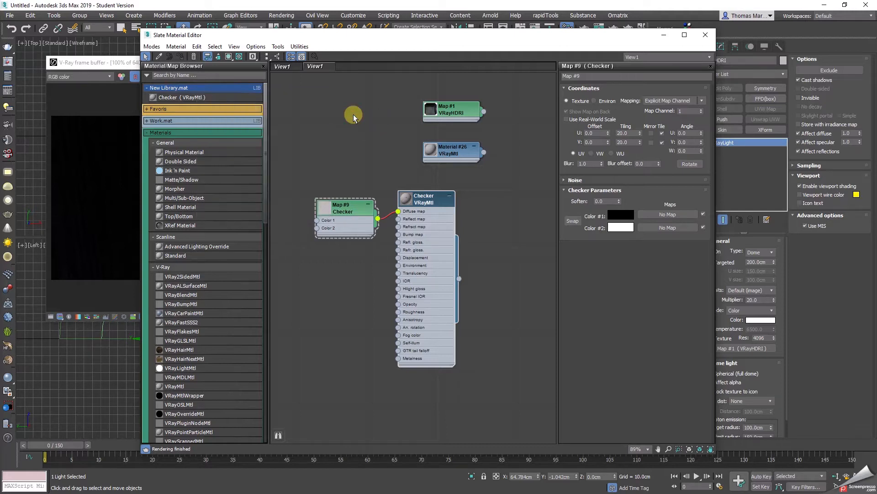
Step: Close New Library.mat in the browser and load it again from the materiallibraries folder
left_click(148, 88)
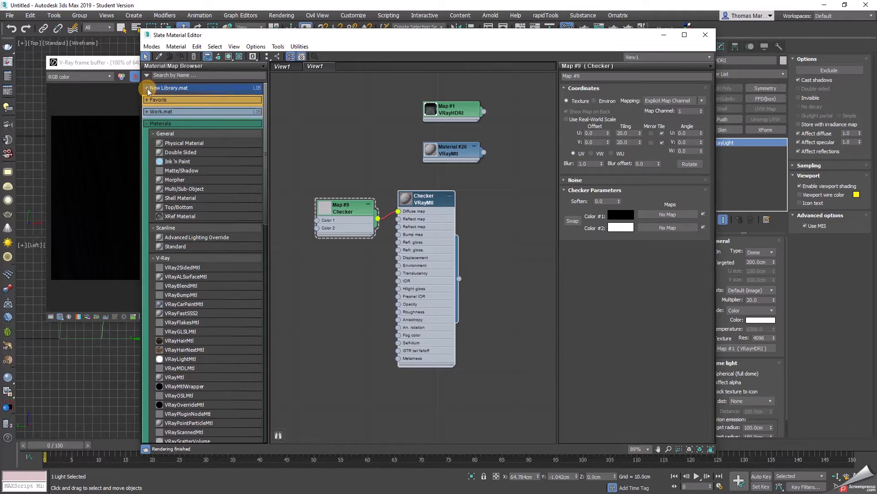
right_click(202, 90)
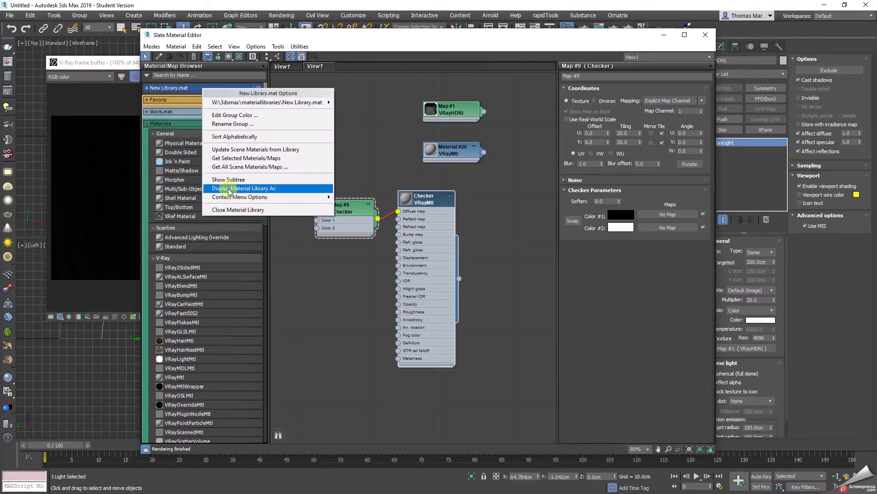
left_click(247, 211)
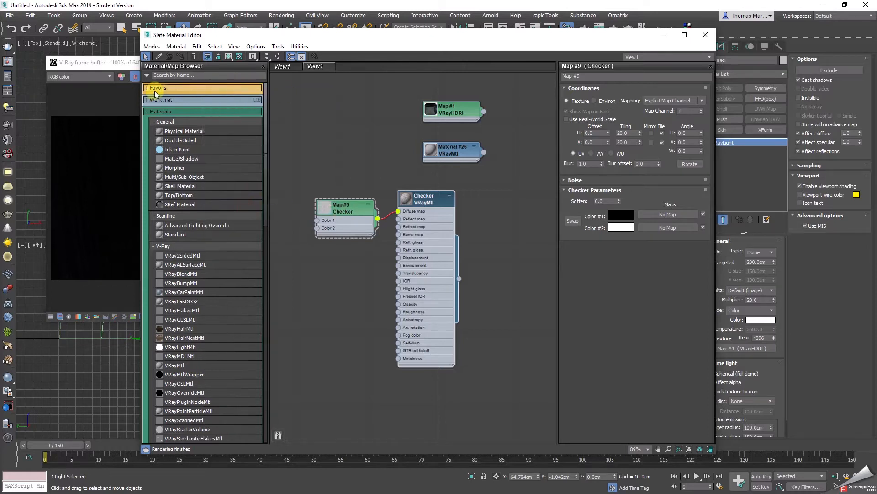
left_click(146, 76)
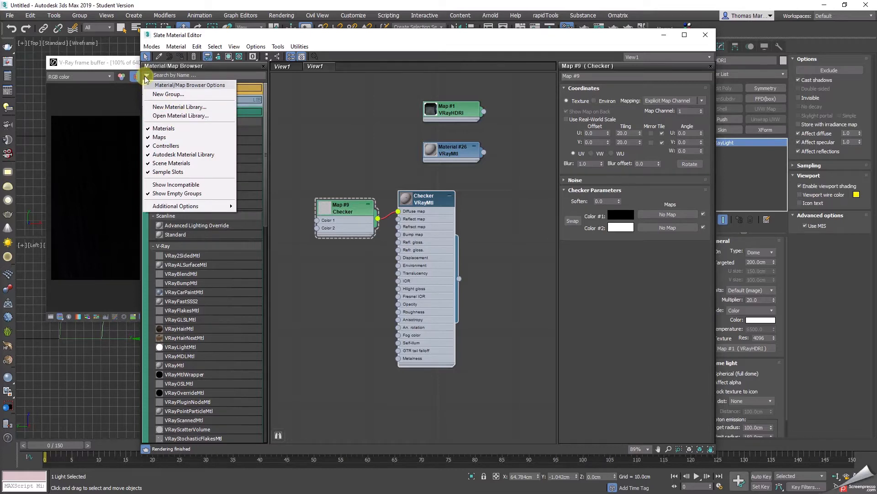
left_click(186, 116)
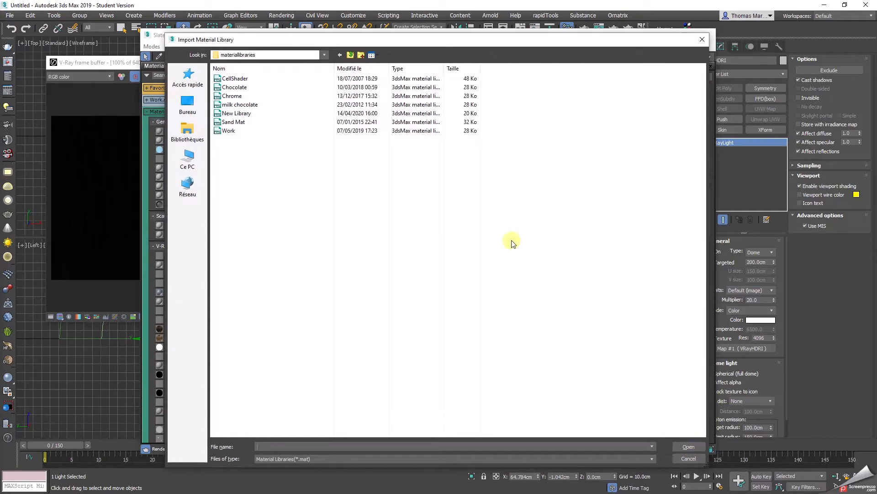
double_click(249, 114)
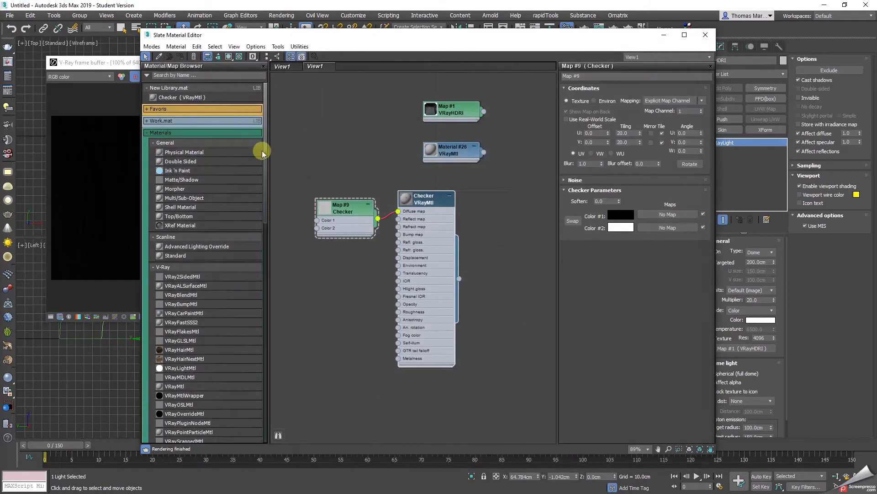
Step: Delete the Checker material and its map from the node view and add the Checker material back from New Library
left_click(203, 97)
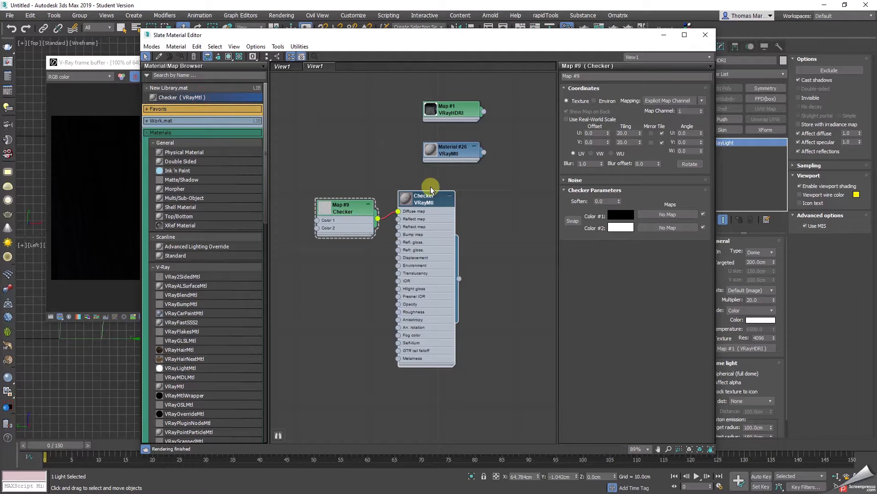
left_click_drag(466, 192, 318, 394)
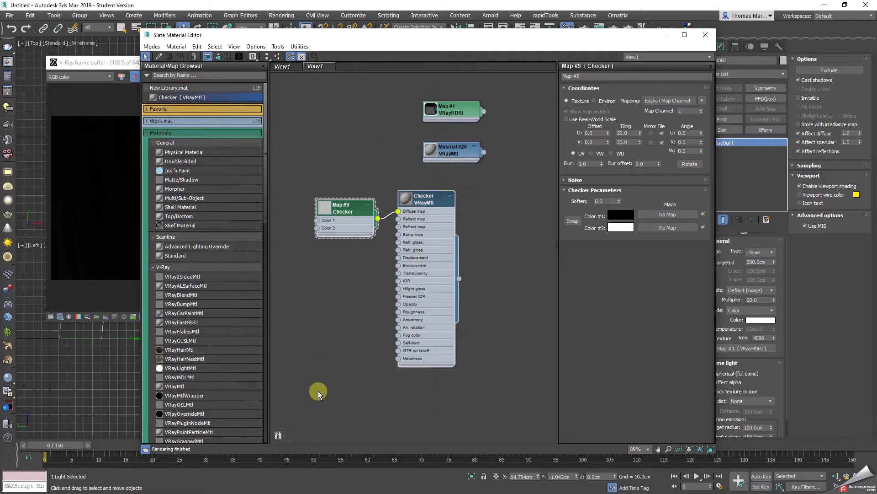
key("Delete")
left_click_drag(196, 97, 440, 206)
left_click_drag(516, 181, 290, 392)
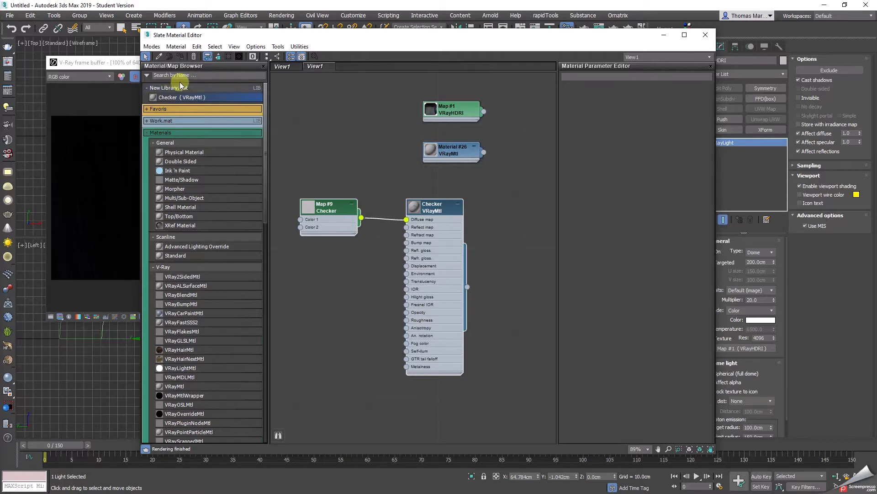
Step: Browse the saved library files in the materiallibraries folder and open New Library
left_click(147, 75)
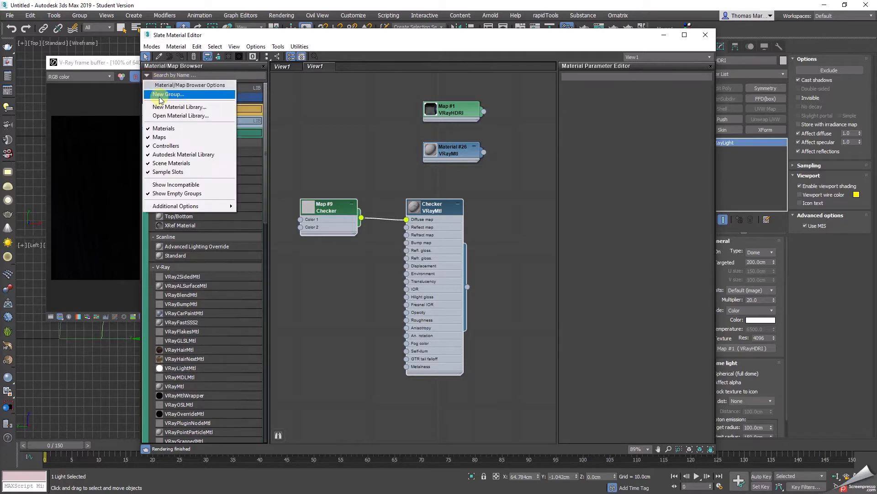
left_click(173, 115)
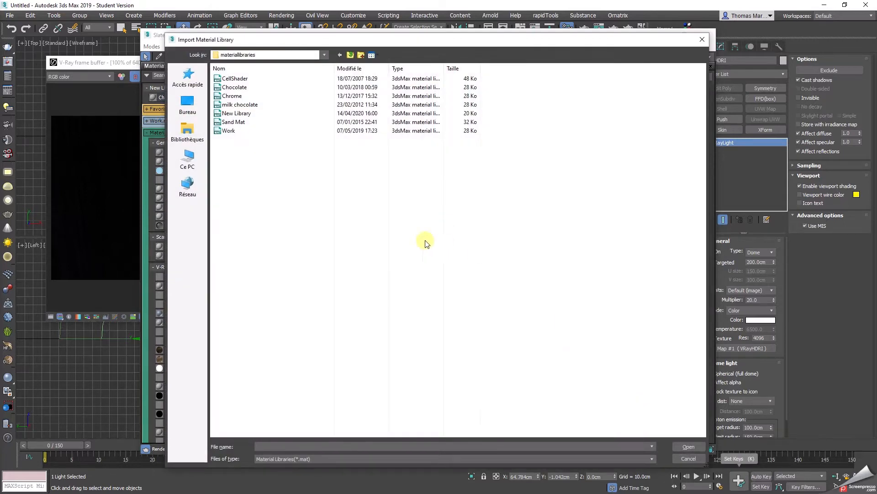
left_click(277, 54)
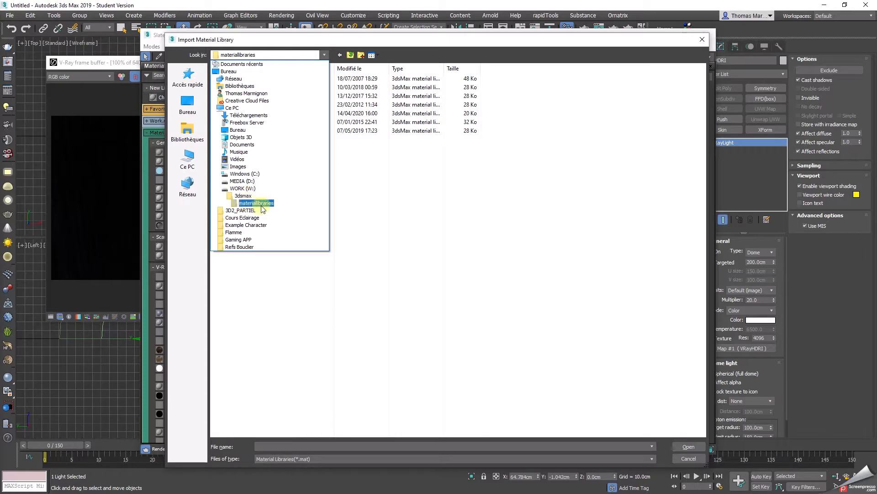
left_click(373, 190)
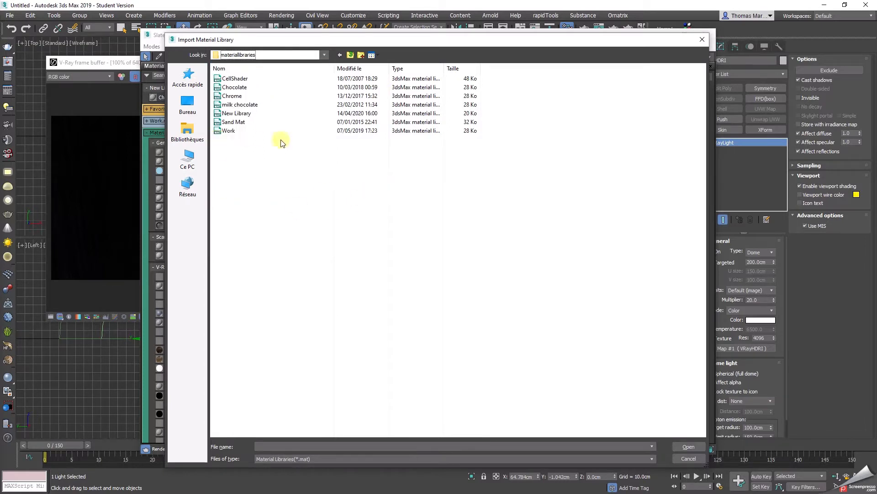
left_click(243, 114)
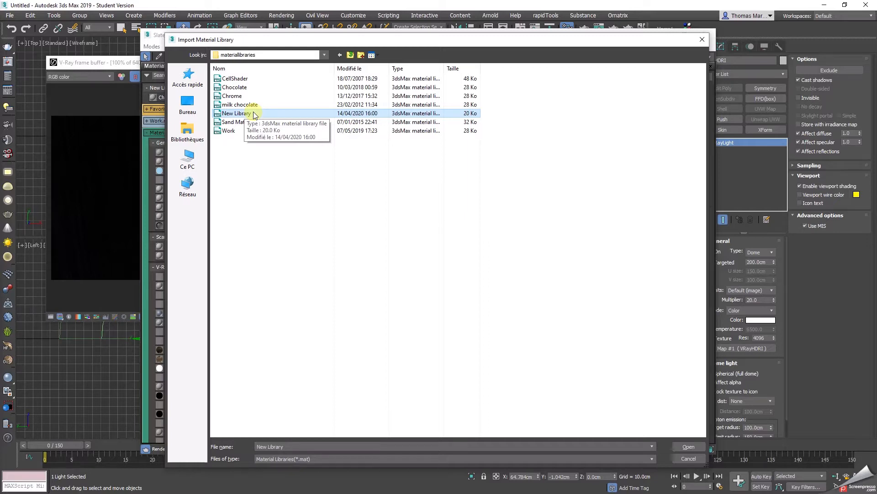
left_click(689, 447)
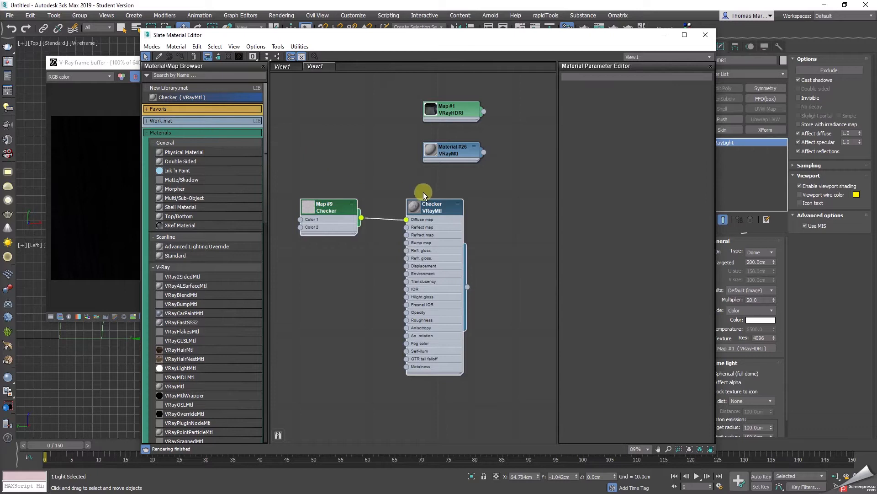
Step: Close the New Library material library and delete the Checker material and its map from the node view
left_click(147, 87)
right_click(176, 87)
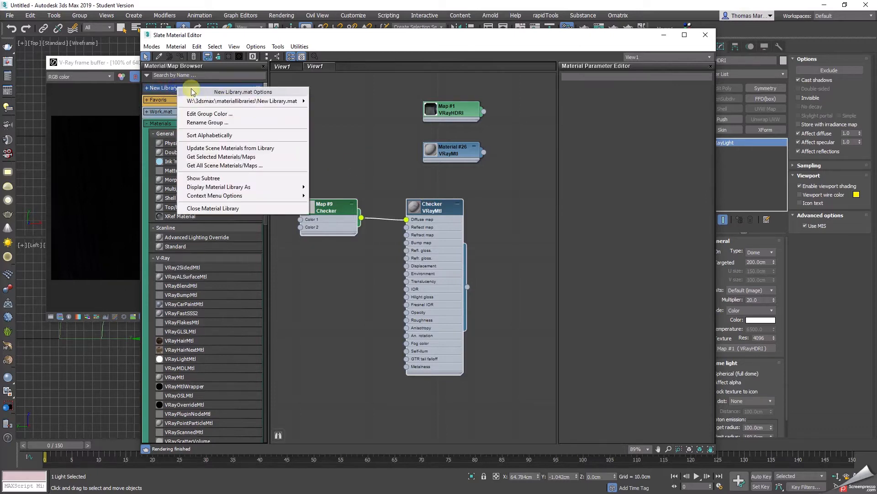
left_click(220, 208)
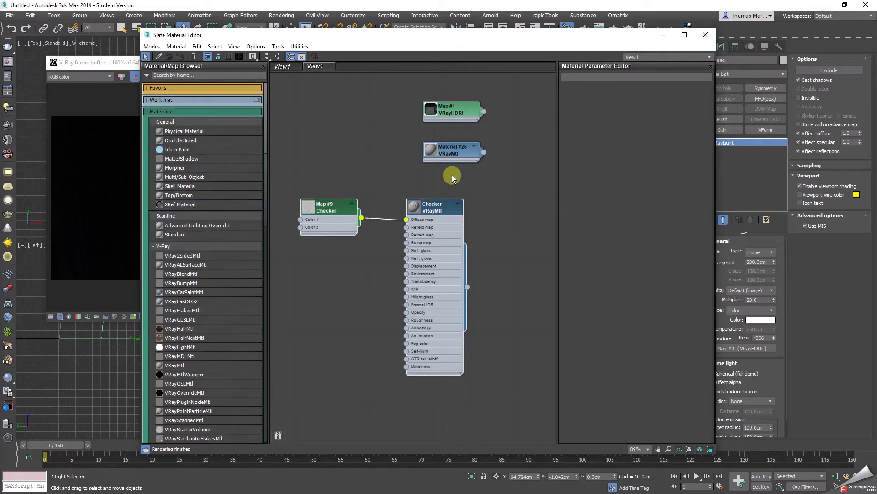
left_click_drag(477, 188, 287, 416)
key("Delete")
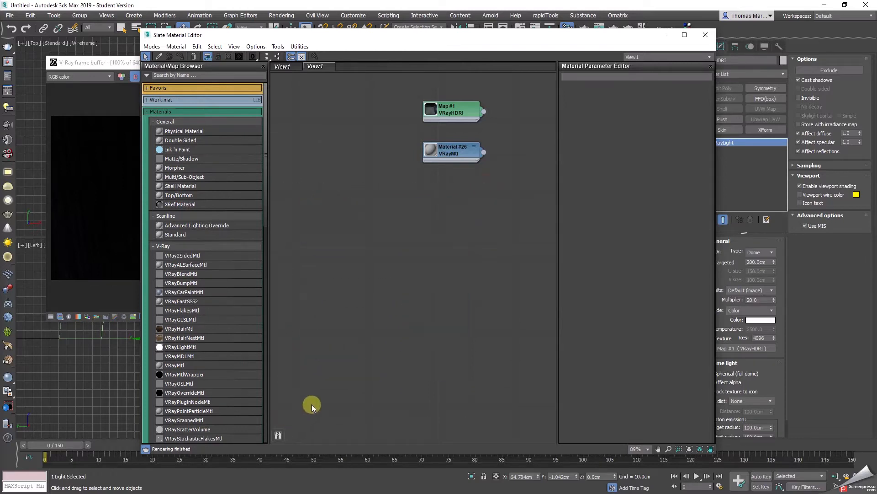
Step: Clear the Slate Material Editor off the viewports and start an interactive render in the V-Ray frame buffer
middle_click_drag(492, 190, 468, 219)
left_click(705, 35)
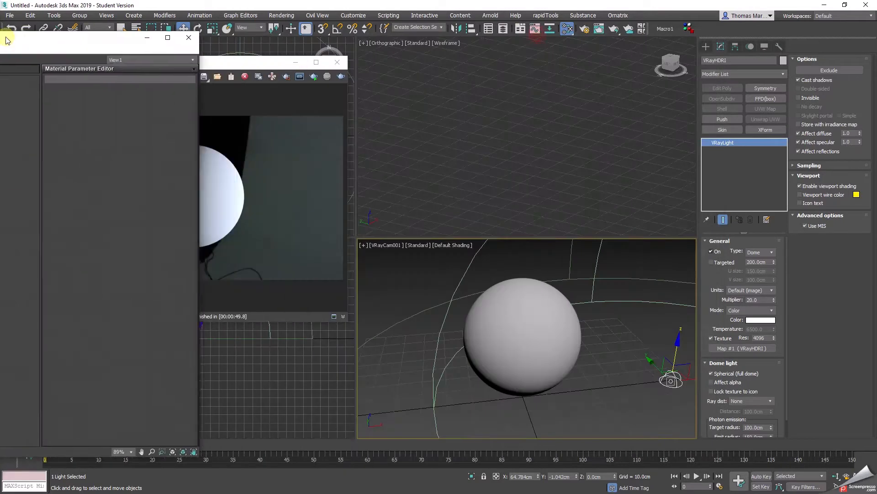
left_click(314, 77)
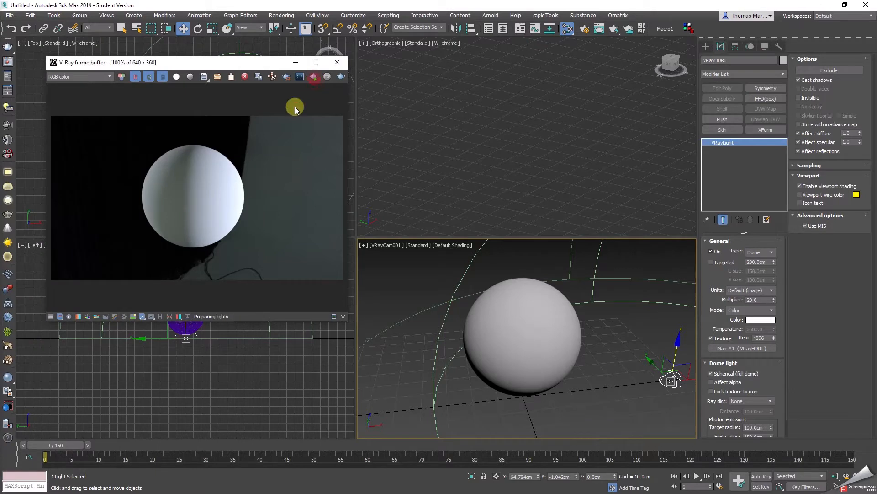
left_click_drag(252, 63, 292, 66)
mouse_move(607, 313)
middle_mouse_down()
mouse_move(586, 329)
mouse_move(597, 324)
middle_mouse_up()
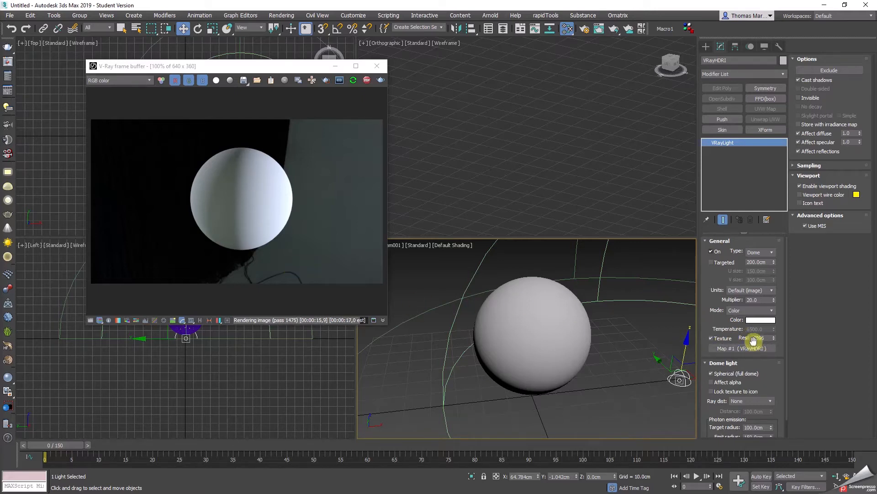
Step: Reopen the Slate Material Editor, look through the Materials list and collapse its V-Ray group in the Material/Map Browser
key("m")
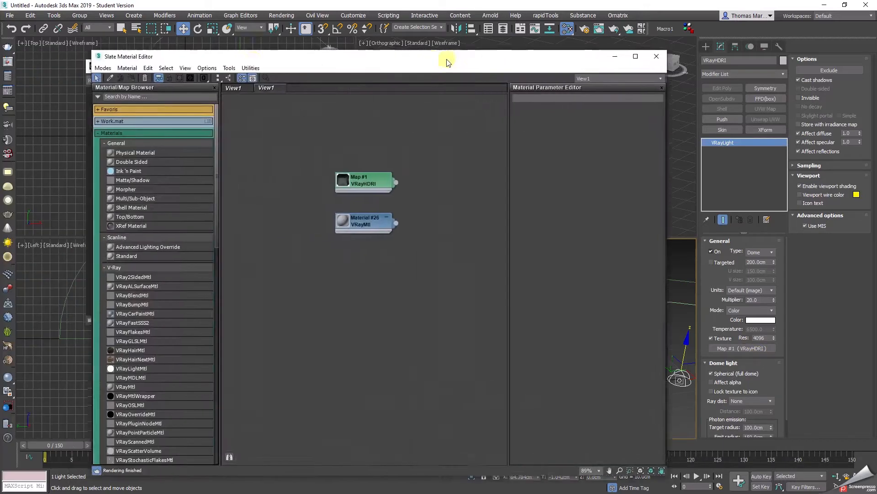
left_click_drag(447, 58, 455, 34)
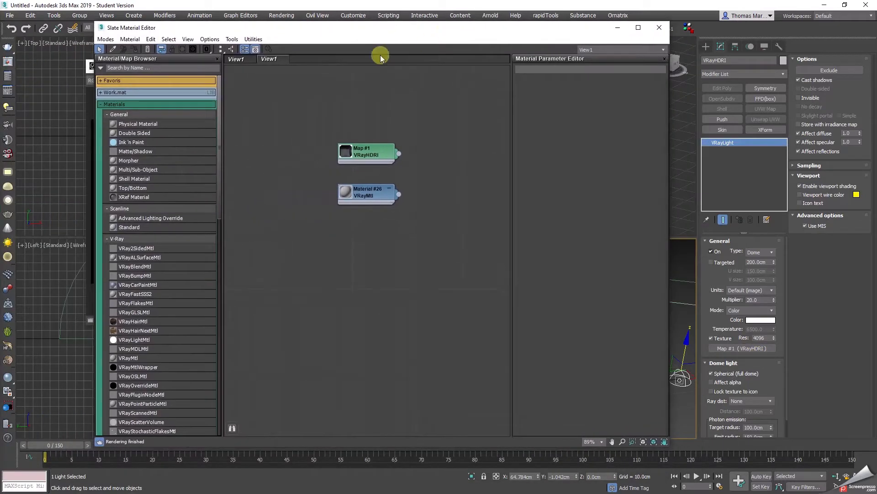
left_click(114, 107)
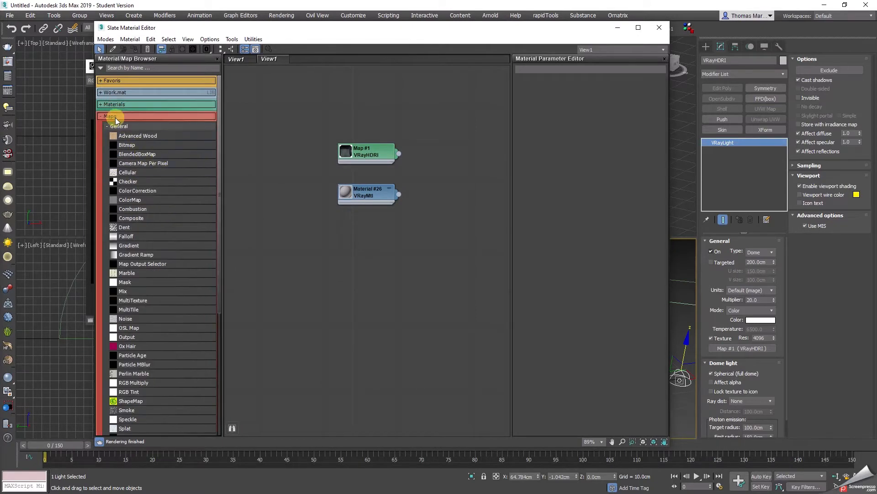
left_click(114, 104)
scroll(168, 237, "down", 3)
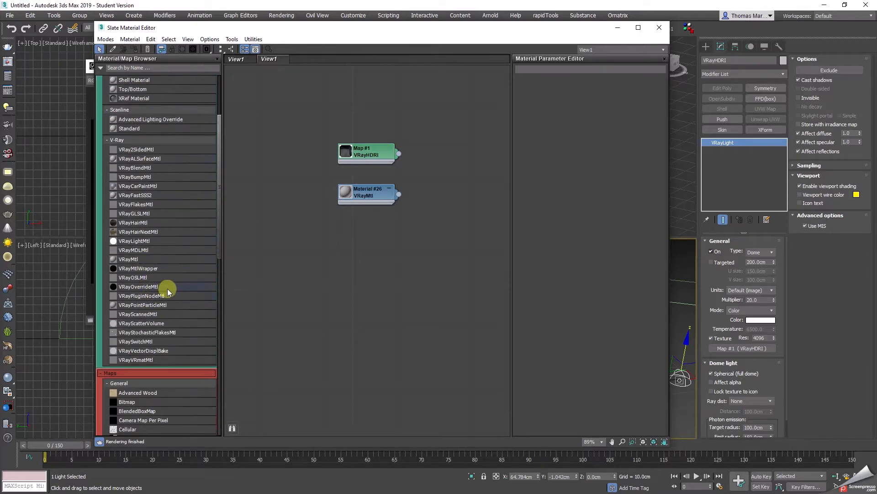
scroll(142, 190, "up", 2)
left_click(151, 234)
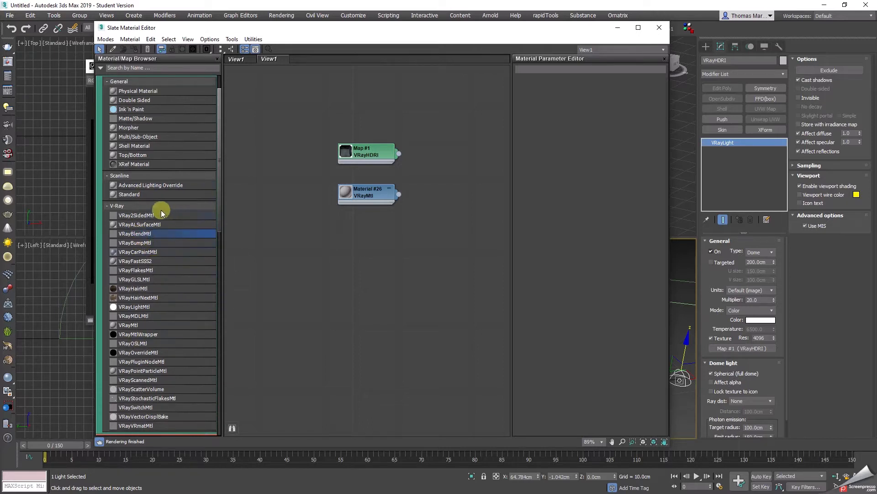
left_click(137, 206)
Step: Expand the V-Ray group under Maps to list its maps and shift the Slate Material Editor aside
scroll(149, 294, "down", 8)
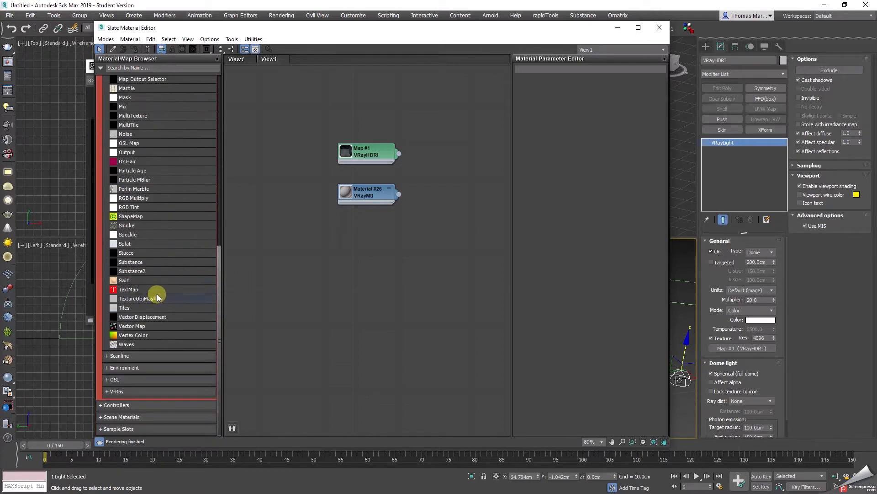
left_click(118, 390)
scroll(153, 294, "down", 8)
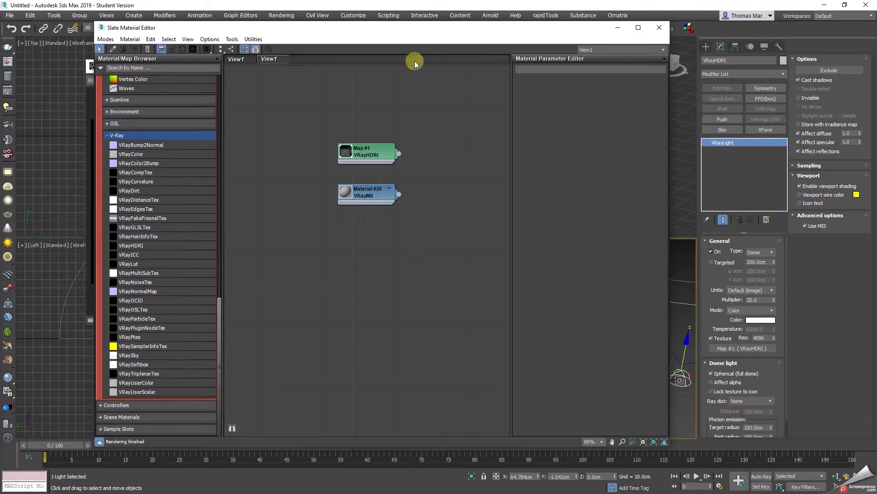
left_click_drag(435, 32, 374, 21)
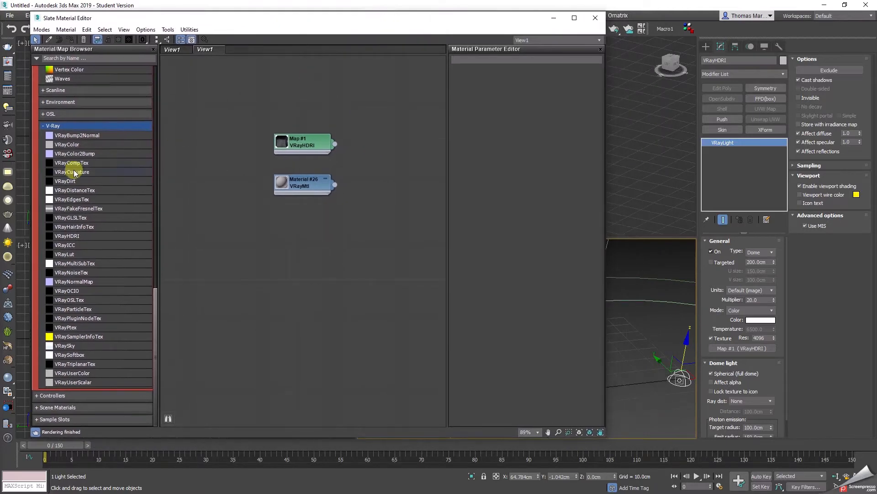
Step: Add a VRayColor map to the node view, inspect its color parameters and delete the map again
left_click(68, 145)
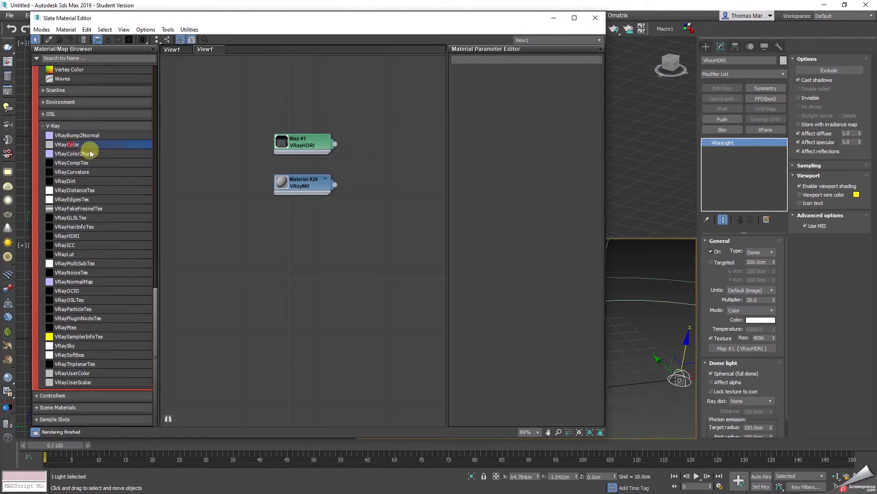
double_click(209, 185)
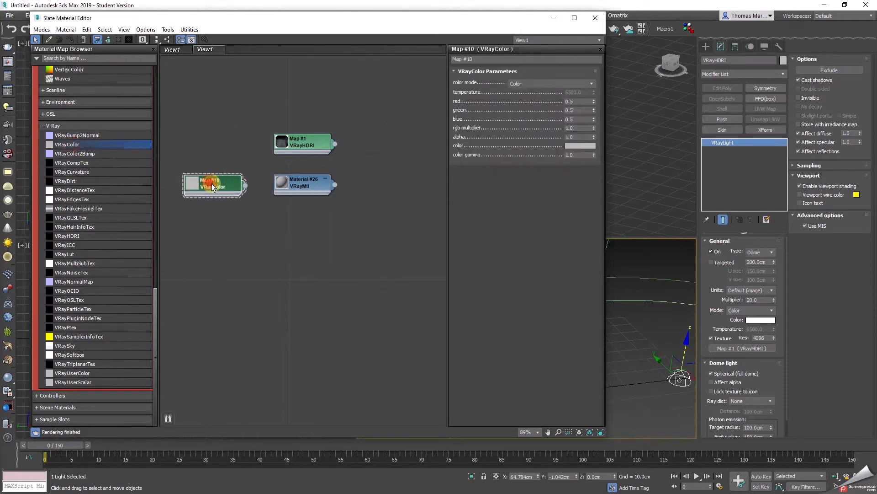
left_click(580, 155)
left_click(577, 110)
left_click_drag(236, 231, 177, 158)
key("Delete")
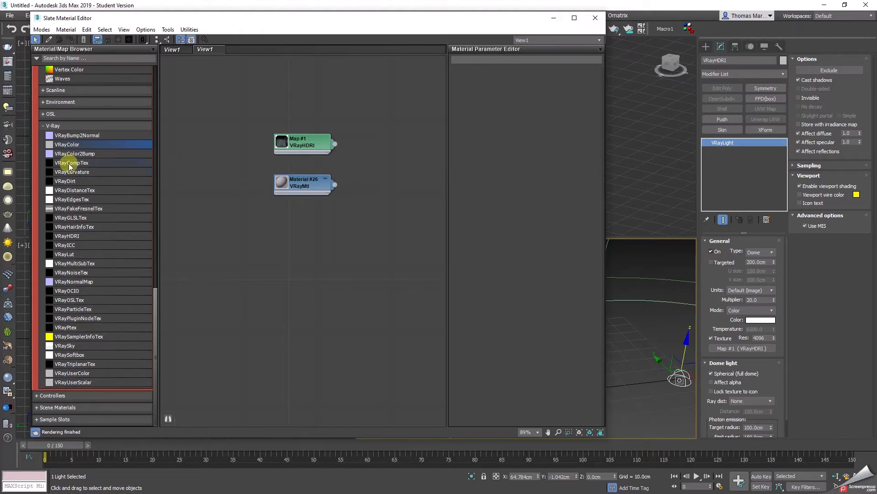
Step: Add VRayCurvature, VRayDirt and VRayEdgesTex maps to the node view, one below the other
left_click_drag(72, 172, 252, 196)
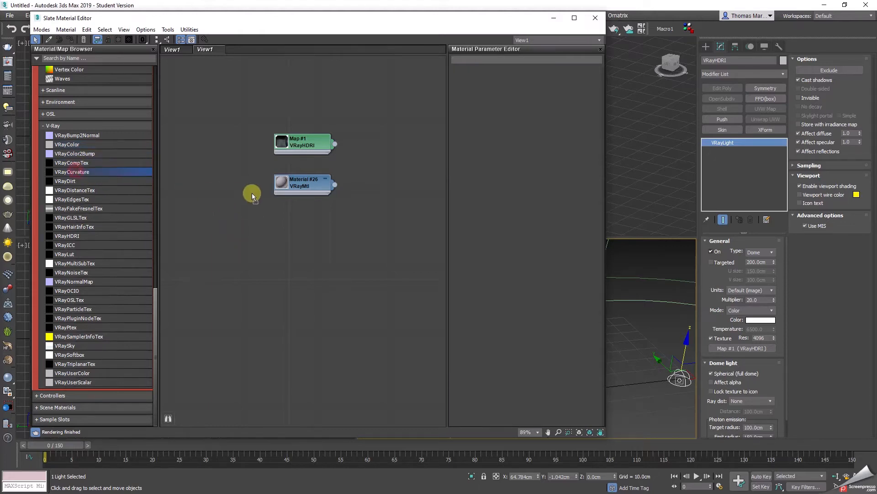
left_click(219, 183)
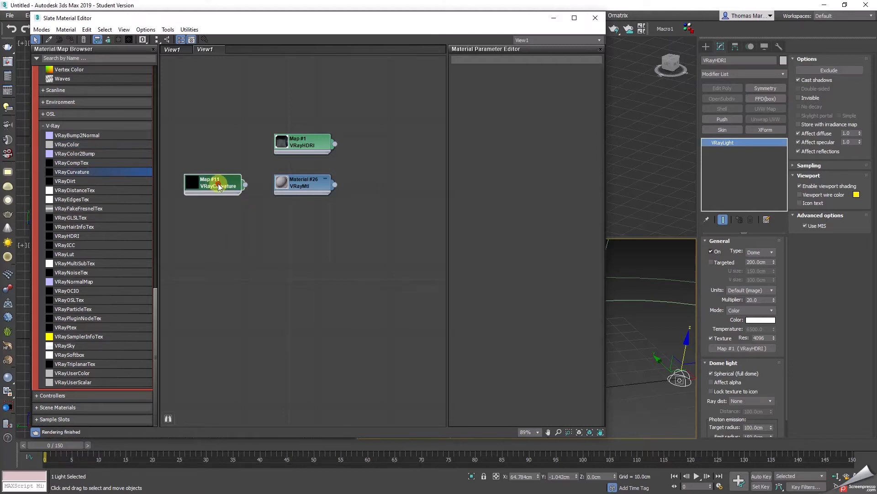
left_click_drag(65, 181, 226, 242)
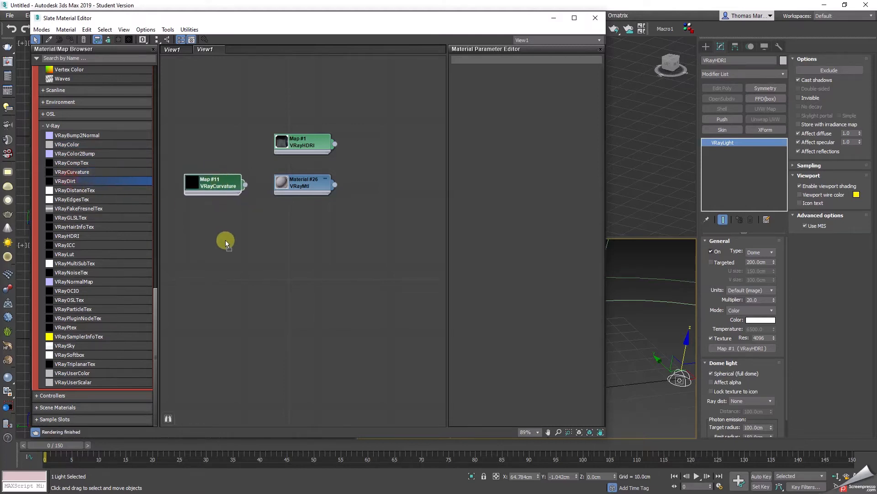
left_click(210, 214)
left_click_drag(71, 199, 215, 291)
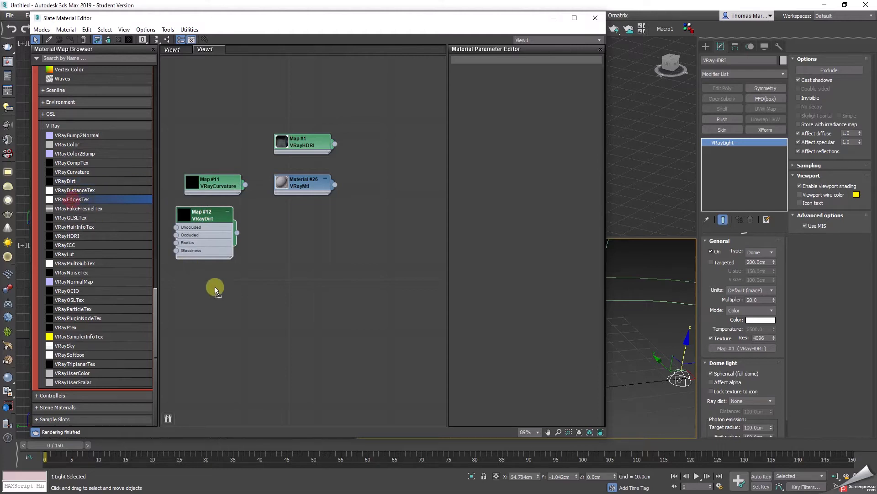
left_click(197, 293)
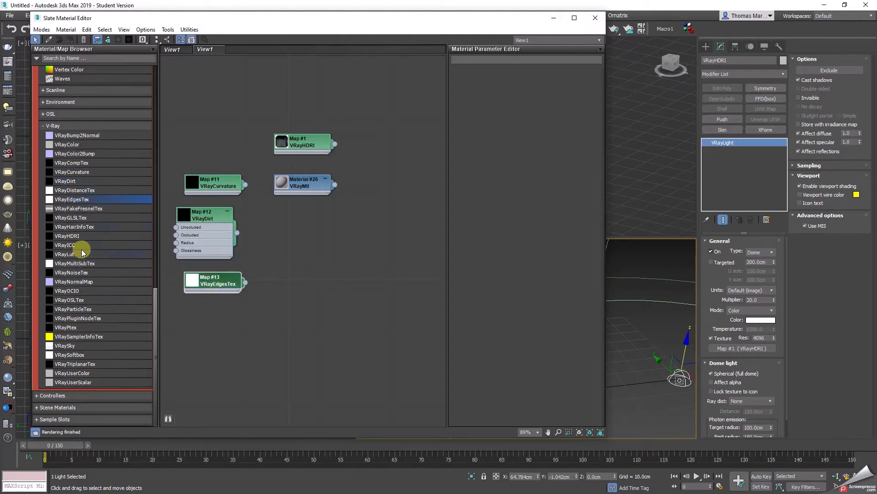
Step: Add a VRayTriplanarTex map below the other V-Ray maps and stack all four nodes closely in a column
left_click(69, 281)
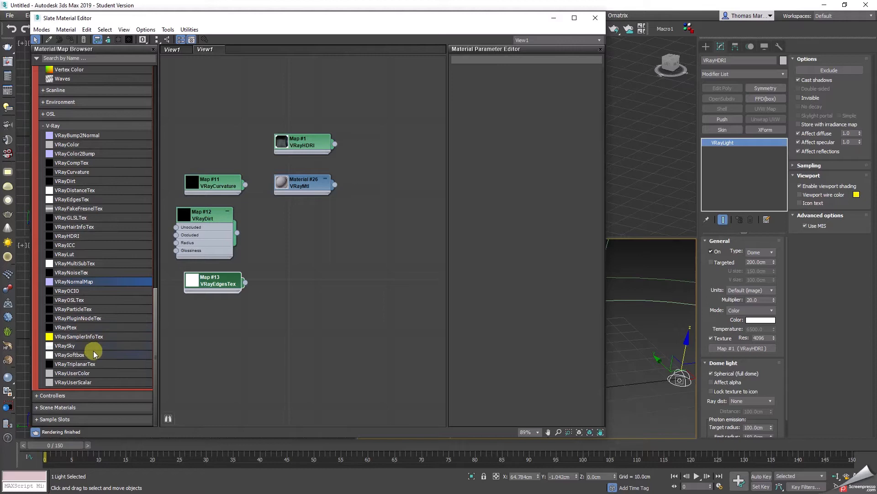
left_click_drag(89, 364, 222, 322)
left_click_drag(221, 281, 227, 297)
left_click_drag(204, 212, 221, 240)
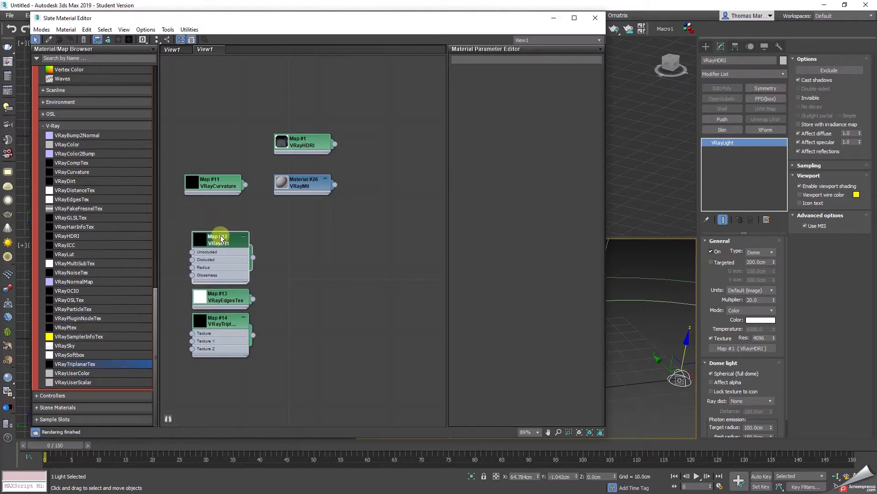
left_click_drag(218, 181, 226, 217)
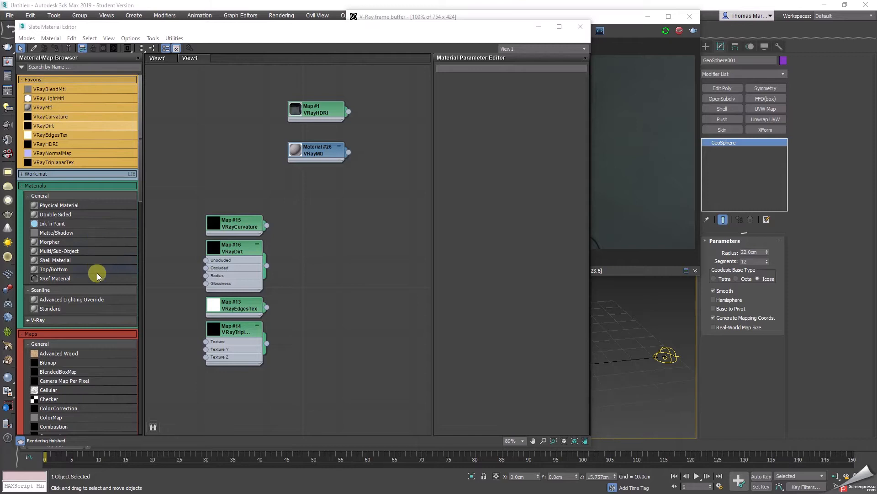
Step: Add a VRayMtl from the Favoris group and connect the VRayCurvature map to its Diffuse map slot
left_click_drag(49, 107, 165, 142)
left_click_drag(328, 231, 340, 217)
left_click_drag(267, 224, 305, 227)
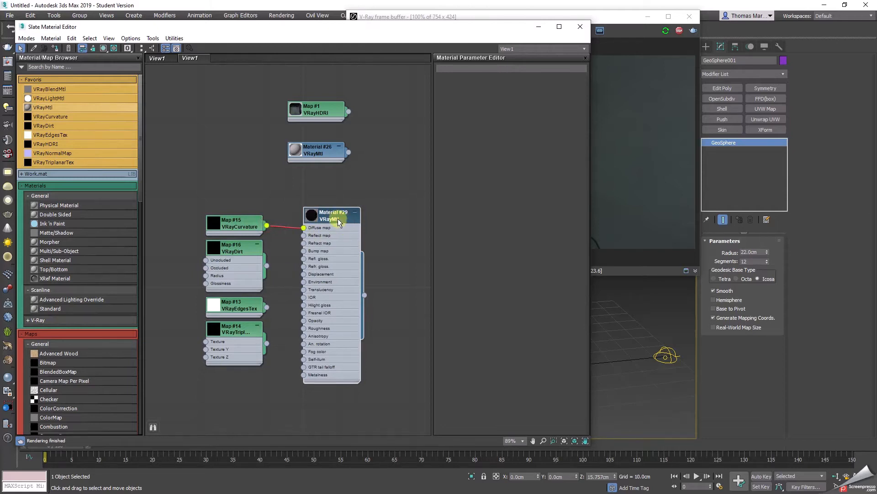
Step: Delete the sphere and create a teapot with a radius of about 25 cm in its place
left_click_drag(427, 31, 167, 30)
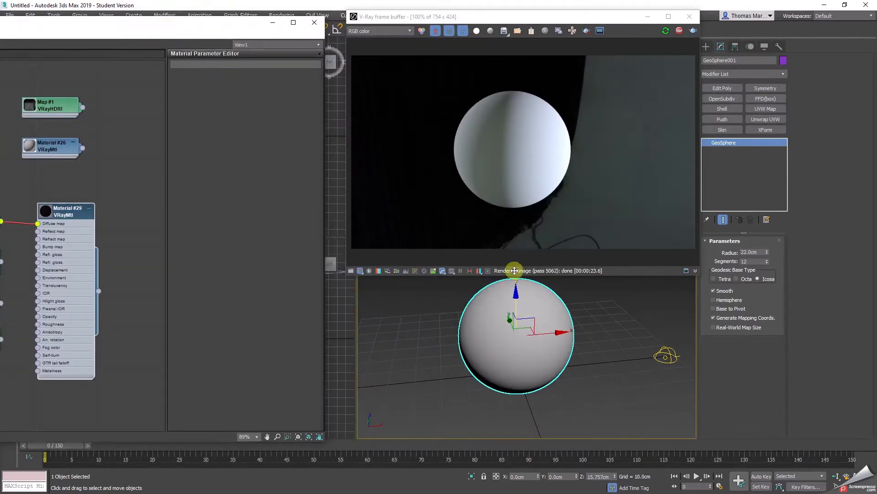
left_click(513, 350)
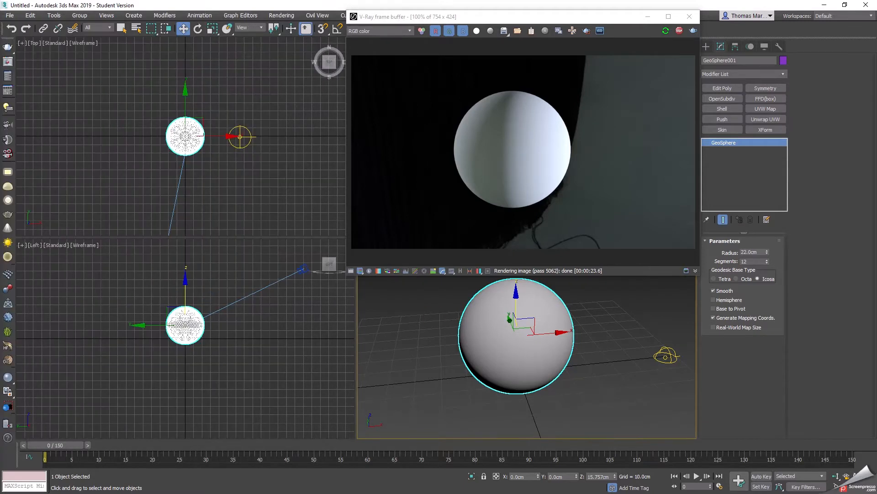
key("Delete")
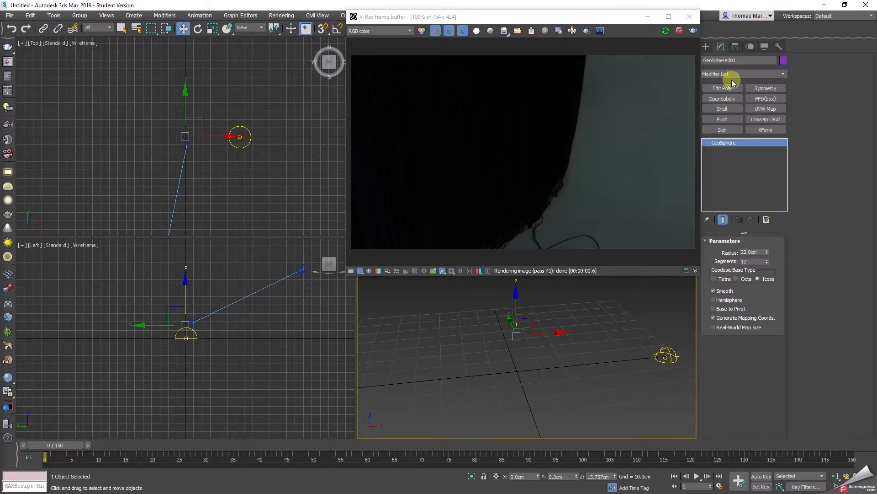
left_click(706, 46)
left_click(724, 139)
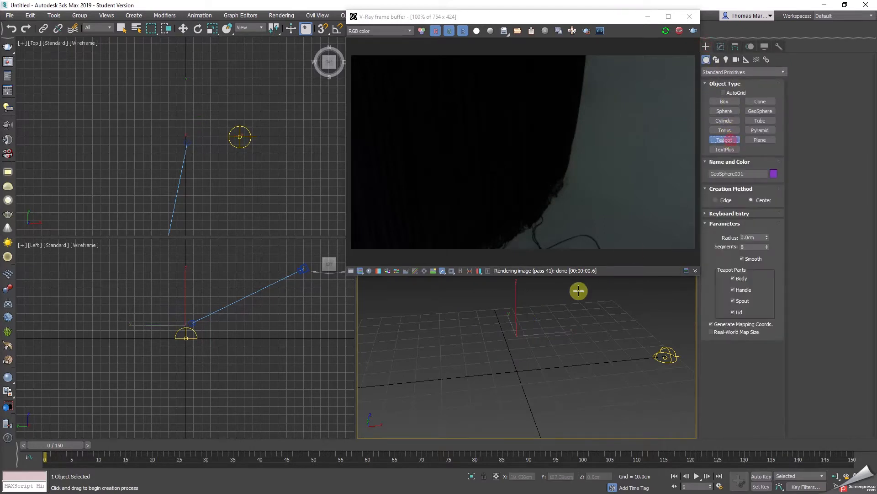
left_click_drag(521, 368, 525, 345)
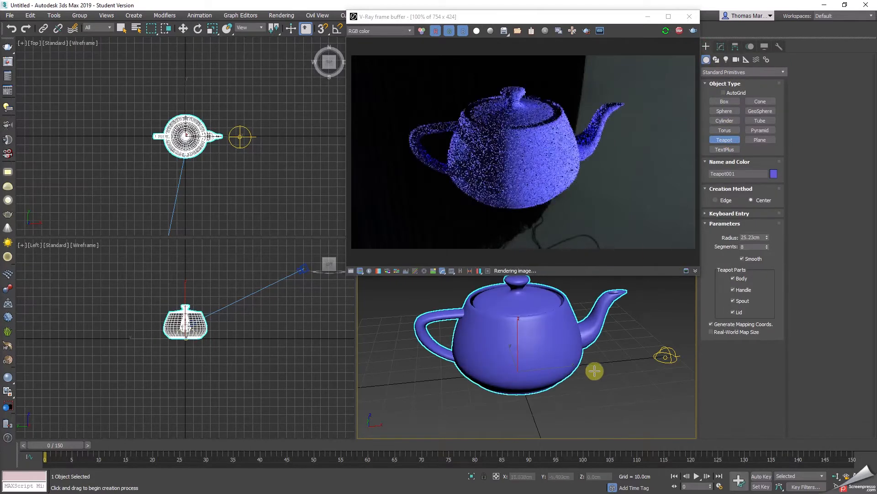
key("w")
Step: Assign the VRayMtl with the VRayCurvature diffuse map to the teapot, keeping the material's nodes in view
key("m")
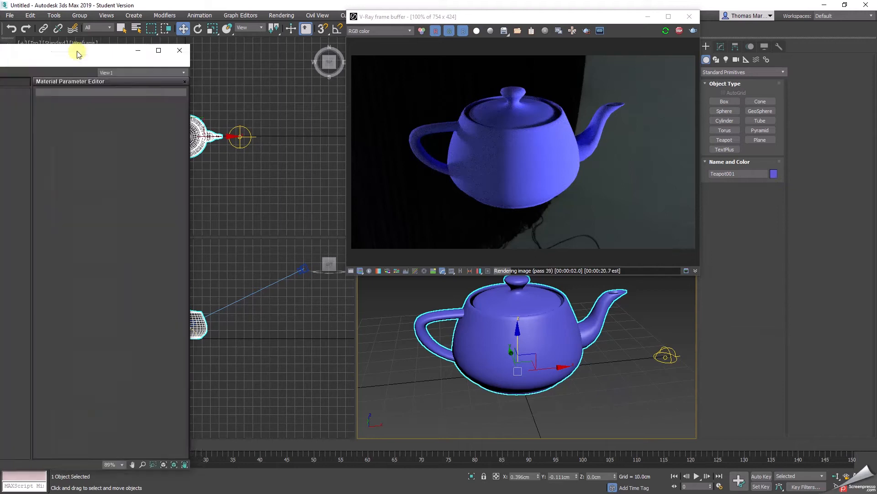
left_click_drag(191, 299, 536, 336)
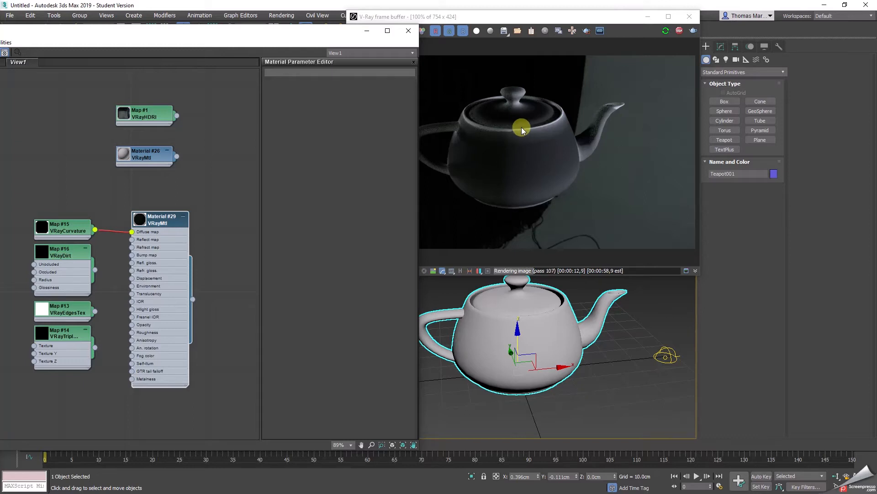
left_click_drag(227, 38, 290, 31)
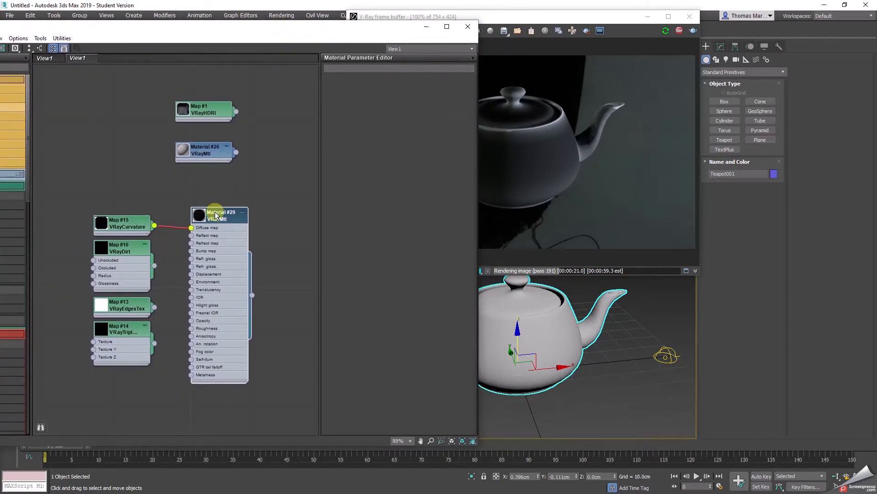
Step: Try VRayCurvature subdivs of 8, 16 and a higher value, and set the subdivs back to 8
double_click(124, 227)
double_click(444, 91)
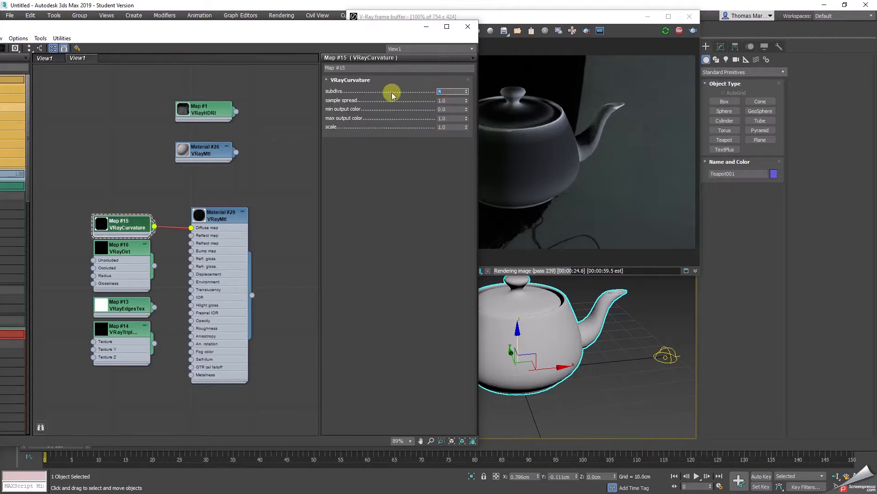
type("8")
key("Return")
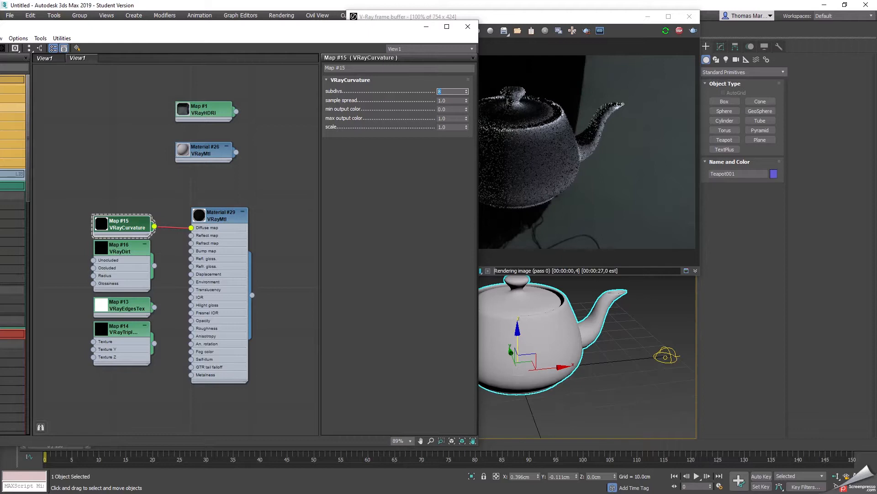
type("16")
key("Return")
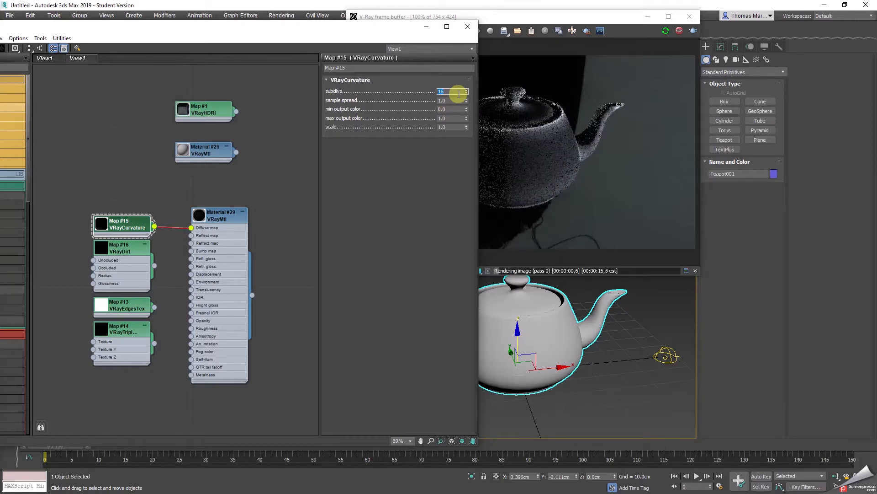
type("32")
key("Return")
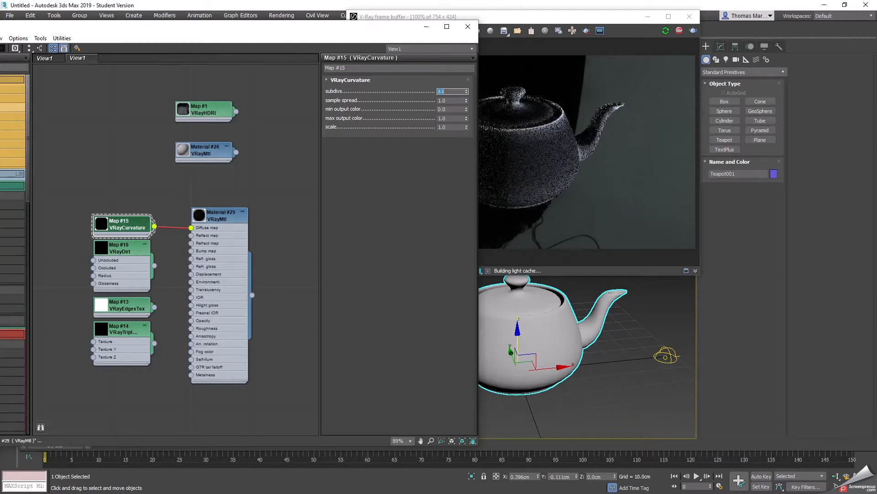
type("8")
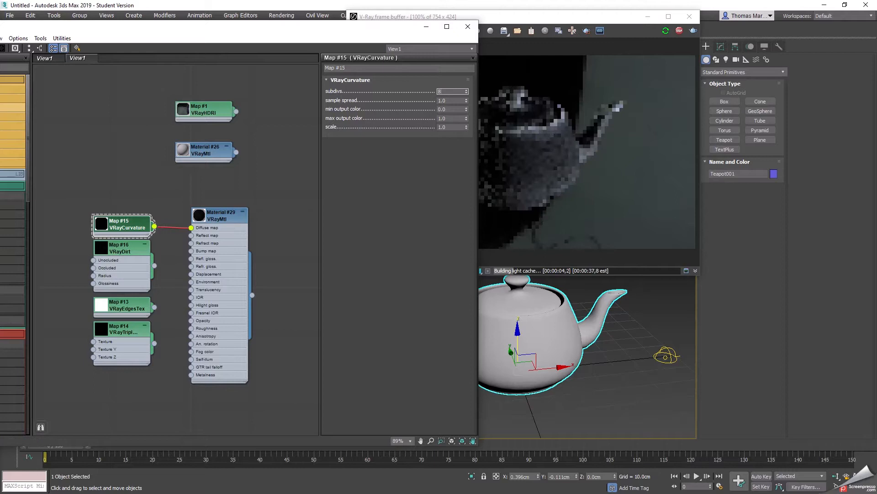
Step: Move the editor clear of the render and set the VRayCurvature map's sample spread to 2.0
left_click_drag(378, 32, 229, 29)
left_click(293, 98)
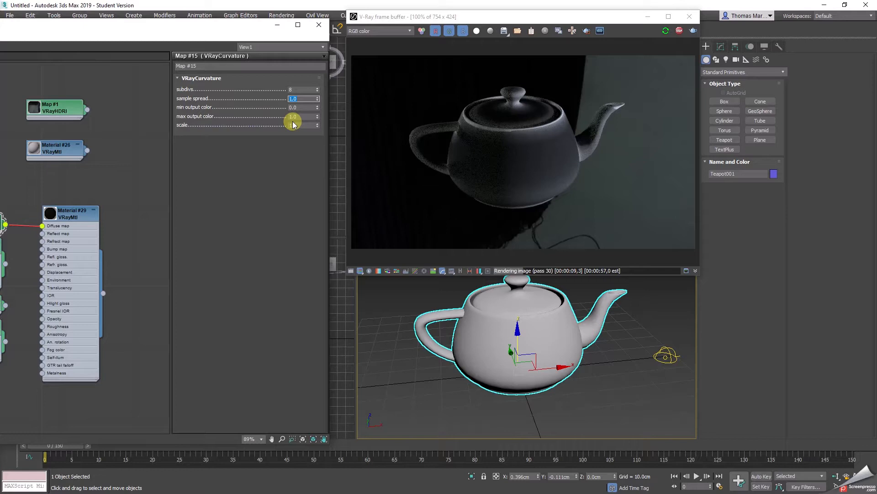
type("2")
key("Return")
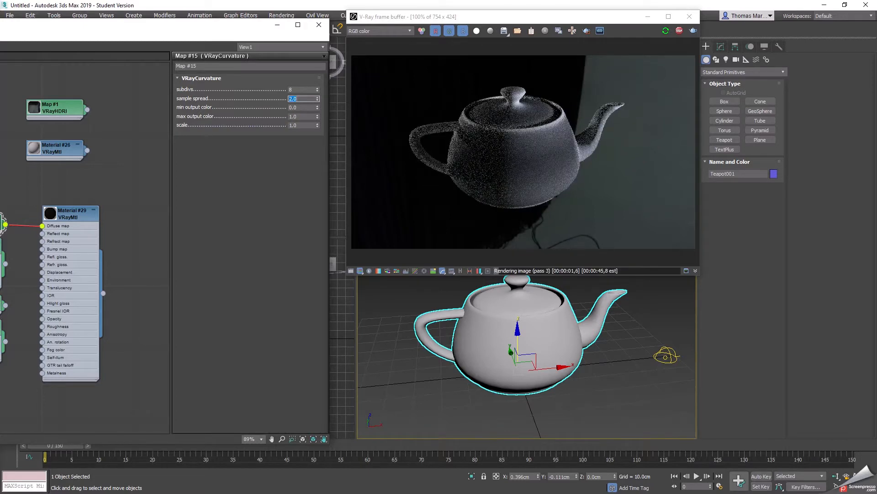
Step: Set the VRayCurvature map's sample spread to 1.0 and its scale to 2.0
type("1")
key("Return")
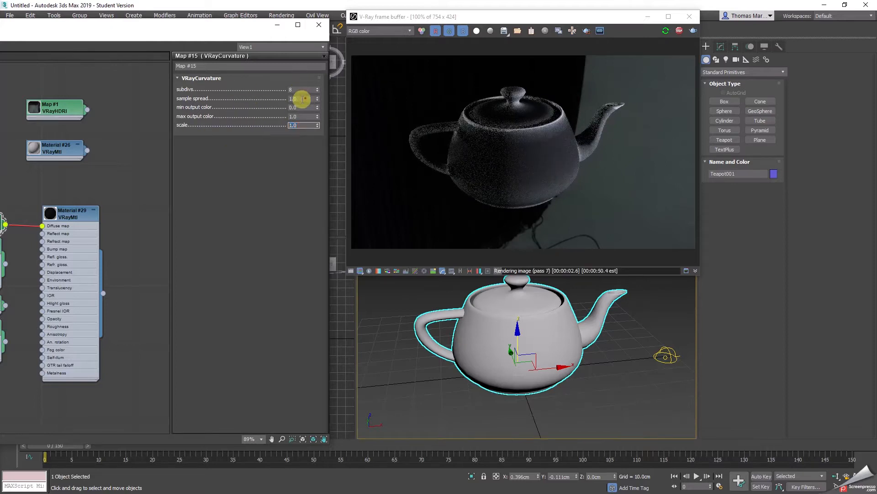
double_click(300, 125)
type("2")
key("Return")
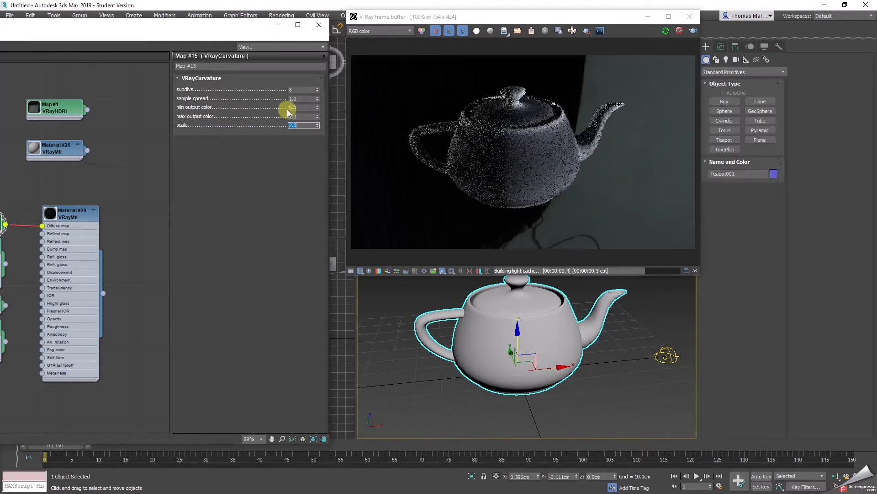
Step: Try a sample spread of 2.0 on the VRayCurvature map and set it back to 1.0
double_click(301, 98)
type("2")
key("Return")
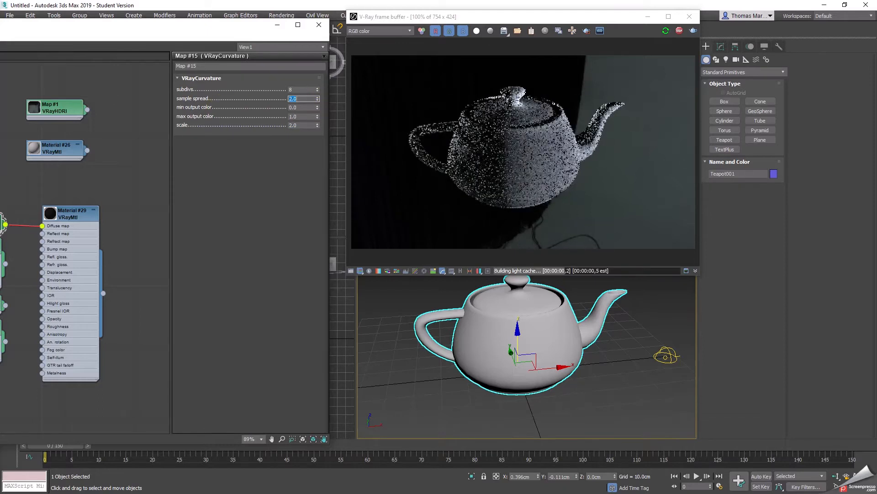
double_click(302, 98)
type("1")
key("Return")
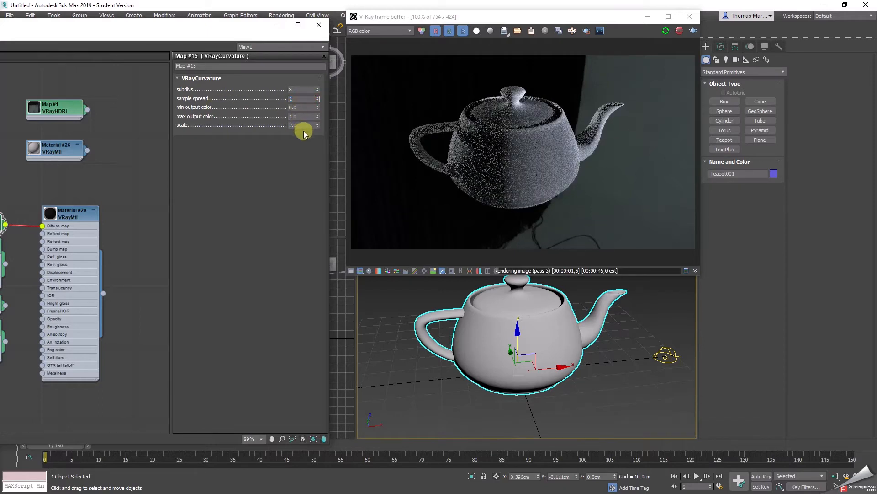
Step: Lower both the scale and the sample spread of the VRayCurvature map to 0.1
double_click(300, 125)
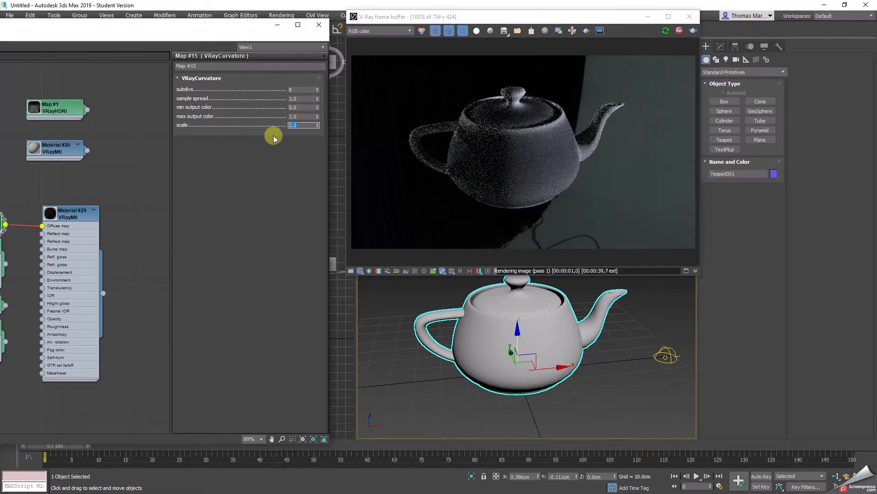
type("0.1")
key("Return")
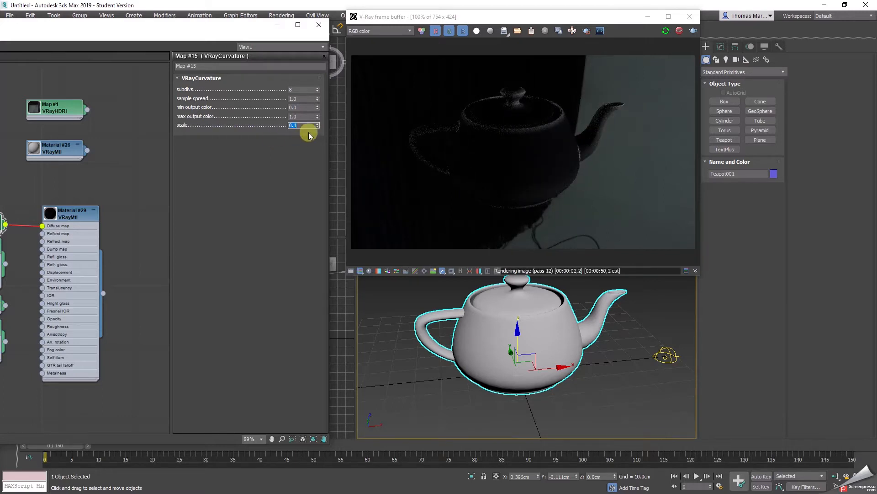
double_click(296, 99)
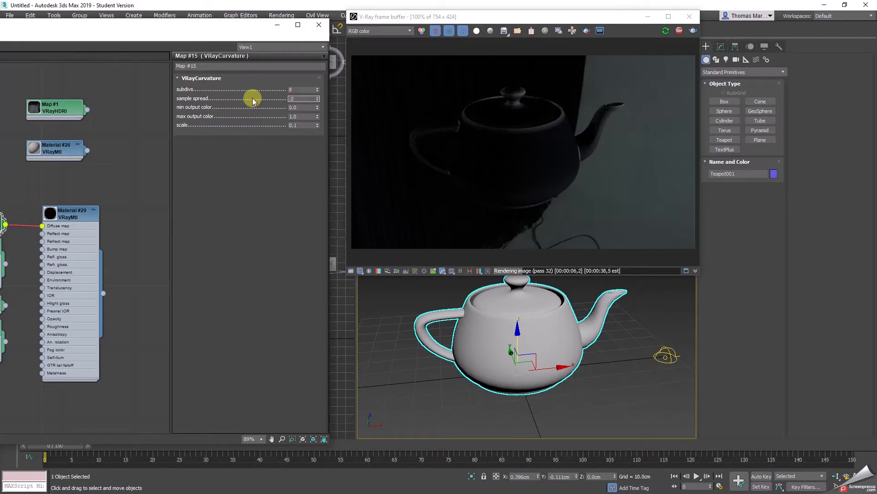
type("0.1")
key("Return")
Step: Try a VRayCurvature scale of 1.0 with the small sample spread, and set the scale back to 0.1
double_click(298, 125)
type("1")
key("Return")
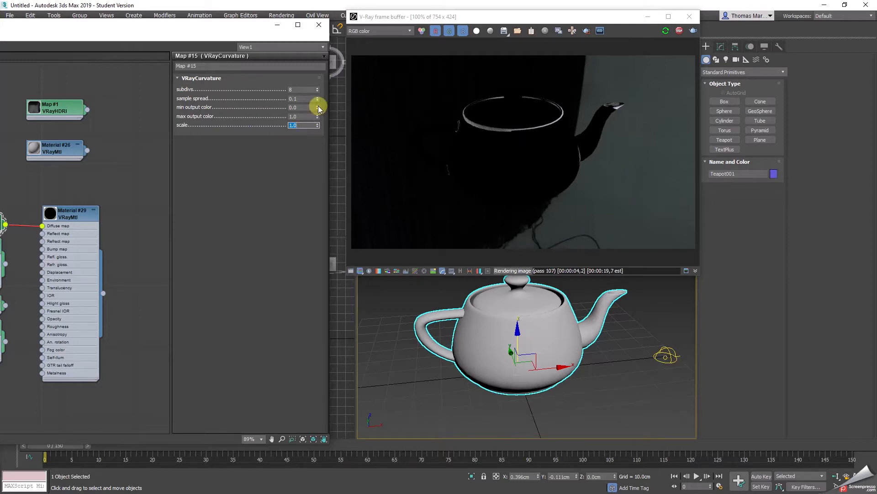
double_click(298, 98)
double_click(298, 125)
type("0.1")
key("Return")
Step: Restore the VRayCurvature map's sample spread and scale to 1.0 each
double_click(304, 98)
type("1")
key("Return")
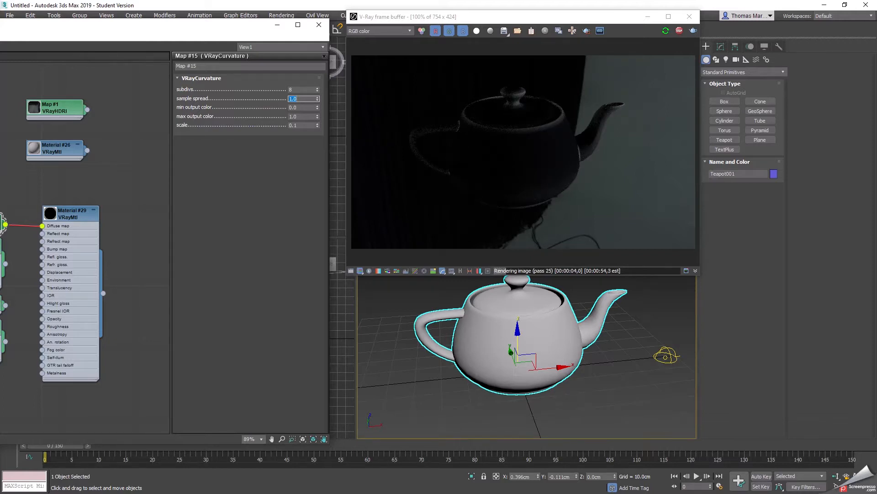
double_click(303, 125)
type("1")
key("Return")
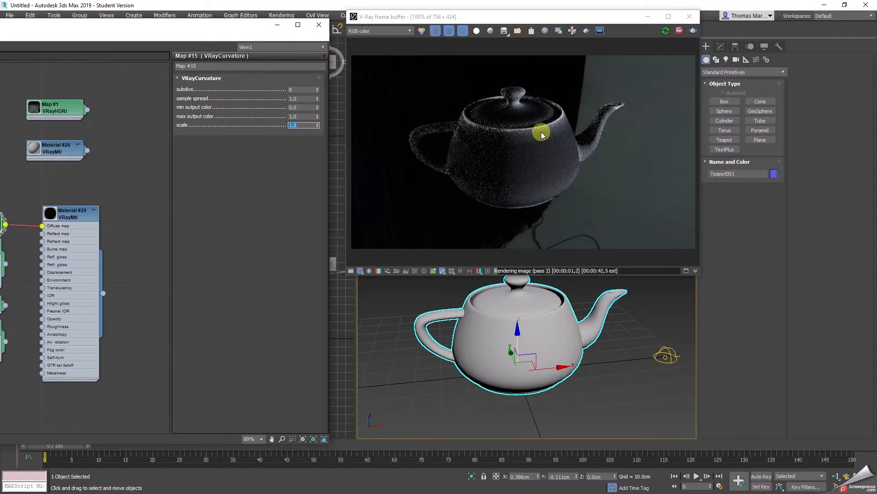
Step: Try VRayCurvature sample spreads of 0.2 and 0.5 on the rendered teapot
double_click(302, 98)
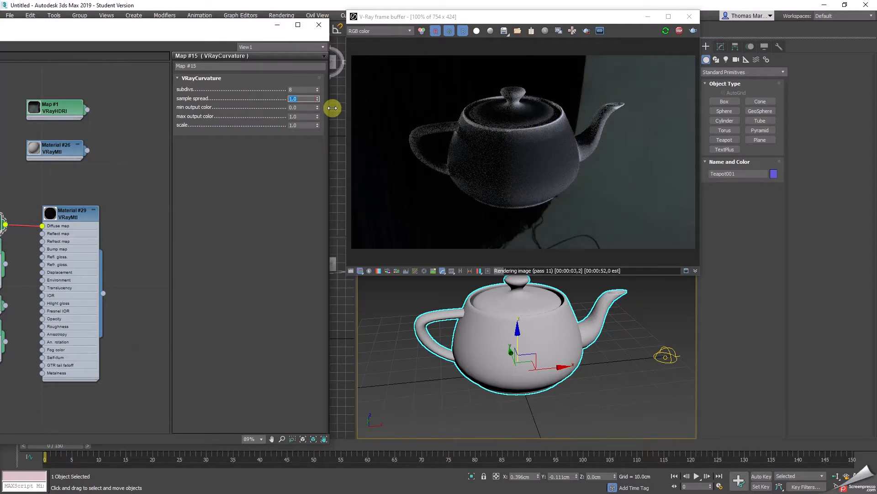
type("0.2")
key("Return")
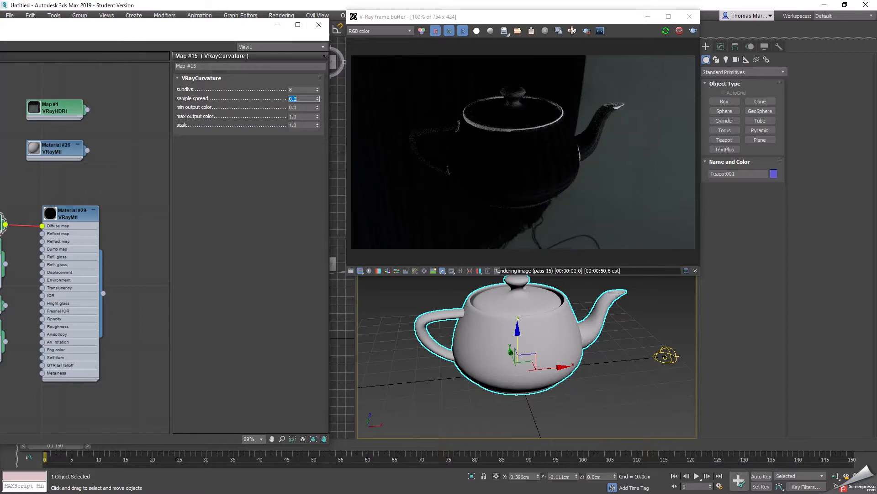
type("0.5")
key("Return")
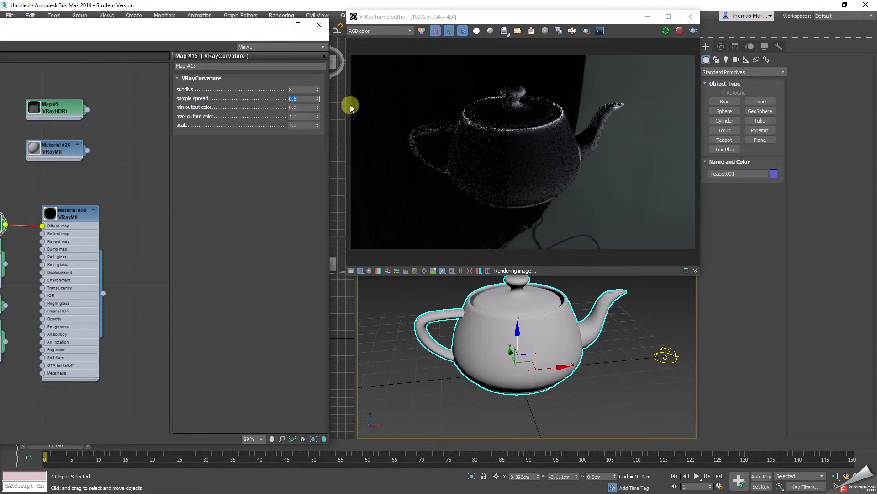
Step: Try VRayCurvature max output color values of 2.0 and 5.0, and set it back to 1.0
double_click(302, 125)
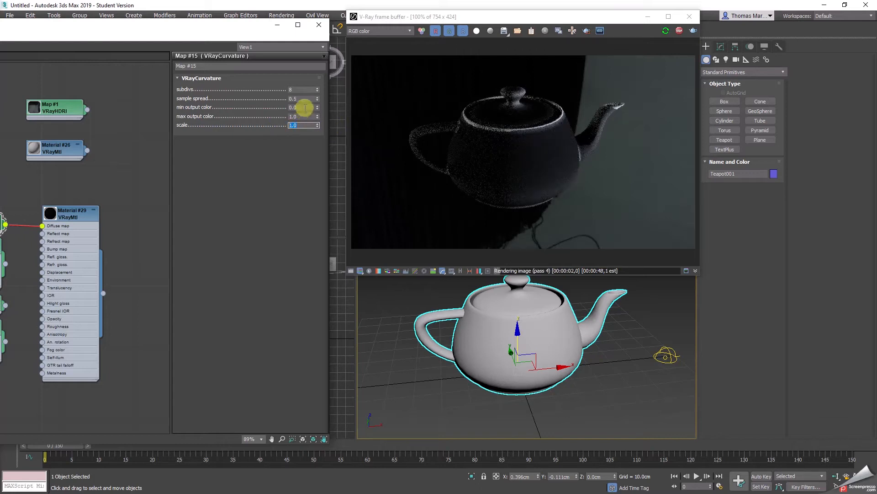
double_click(292, 117)
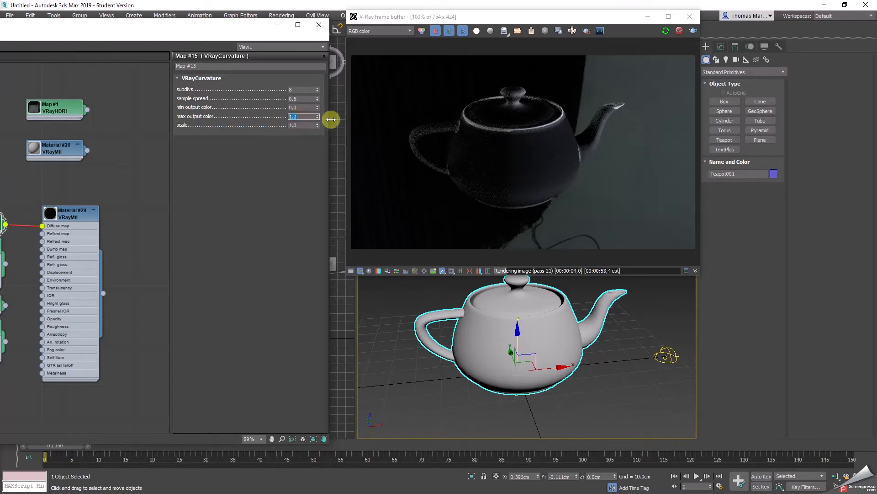
type("2")
key("Return")
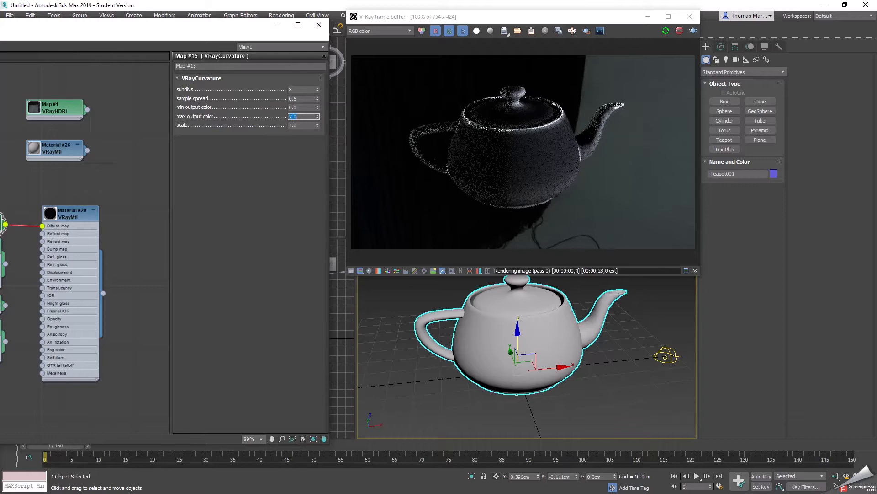
type("5")
key("Return")
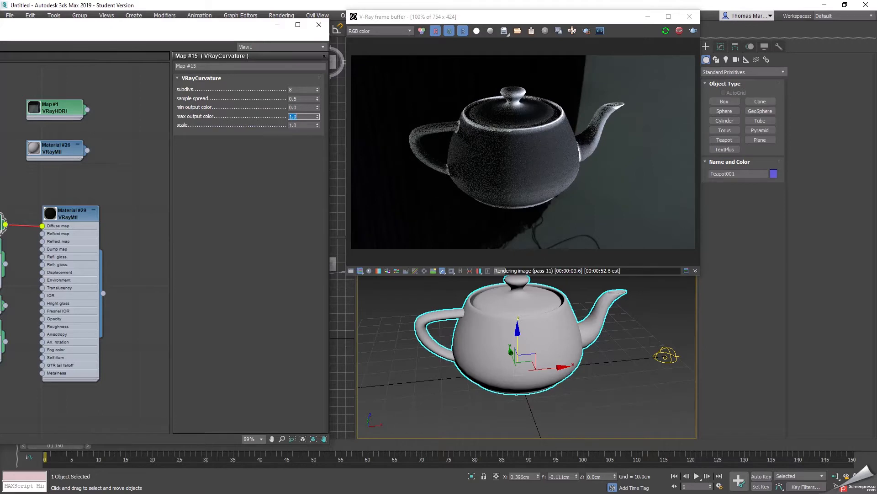
Step: Try VRayCurvature min output color values of 0.1 and 0.2, and reset it to 0.0
double_click(308, 108)
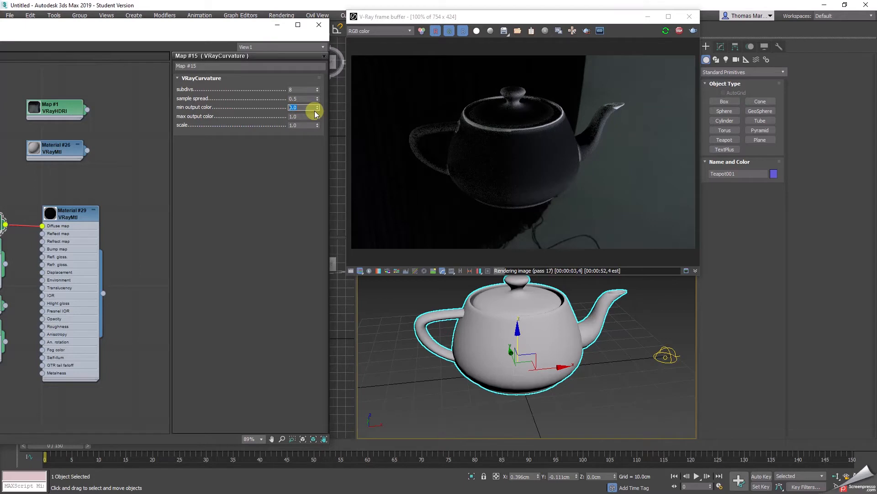
left_click(316, 108)
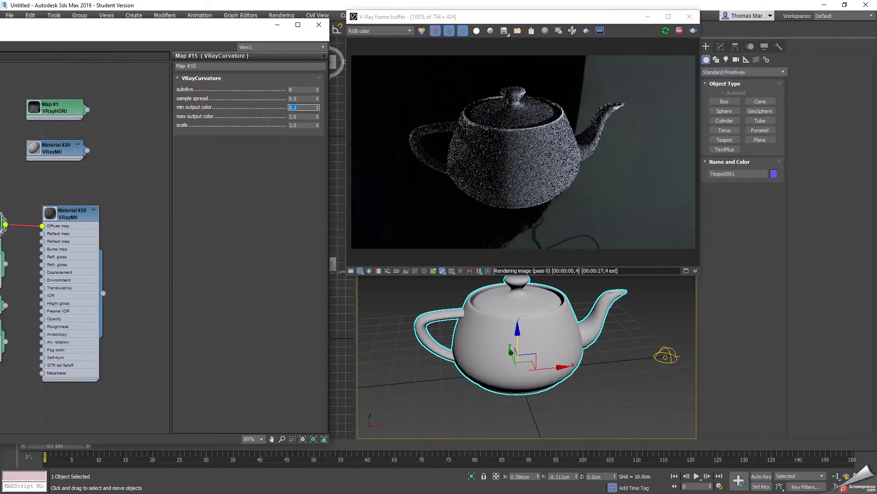
type("0.2")
key("Return")
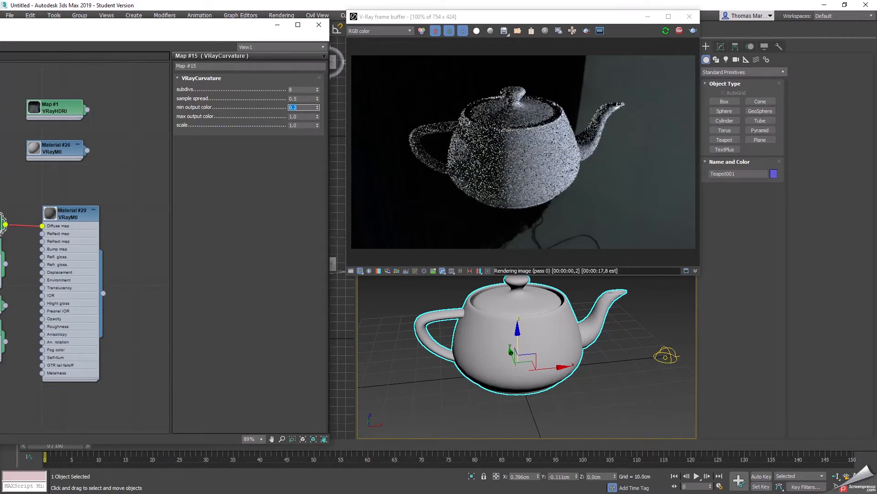
type("0")
key("Return")
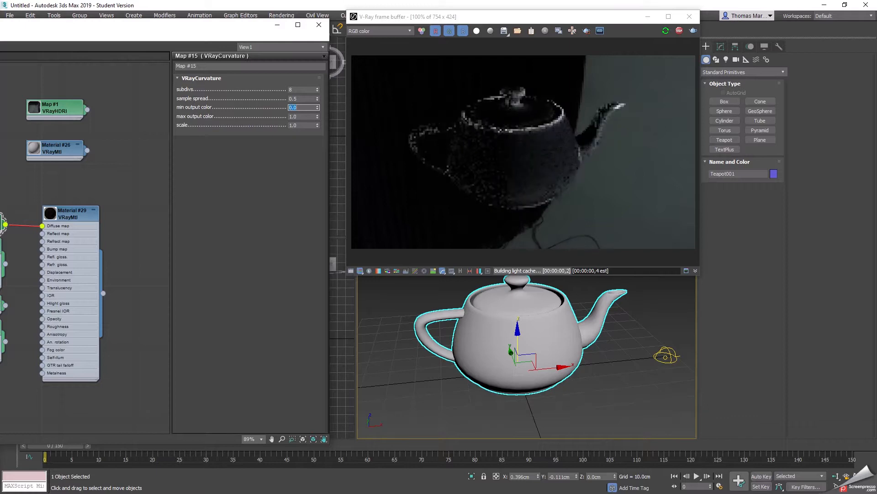
Step: Rearrange the frame buffer and material editor windows, and move the Material #29 node away from the map nodes to make room between them
left_click_drag(544, 24, 610, 68)
left_click_drag(229, 27, 317, 31)
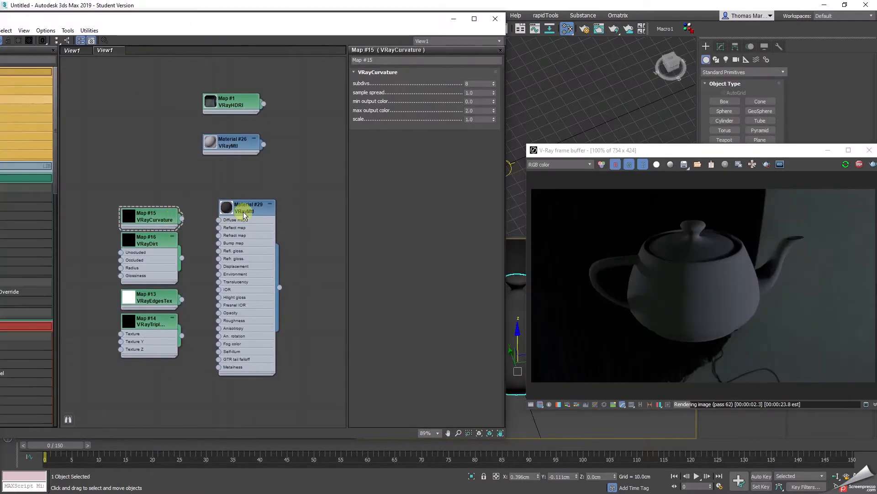
left_click_drag(243, 212, 308, 212)
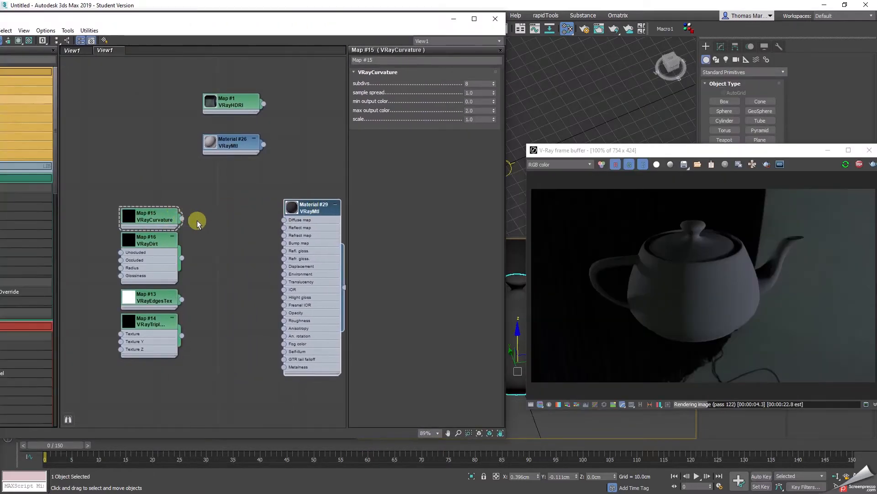
left_click_drag(192, 30, 297, 35)
left_click(333, 399)
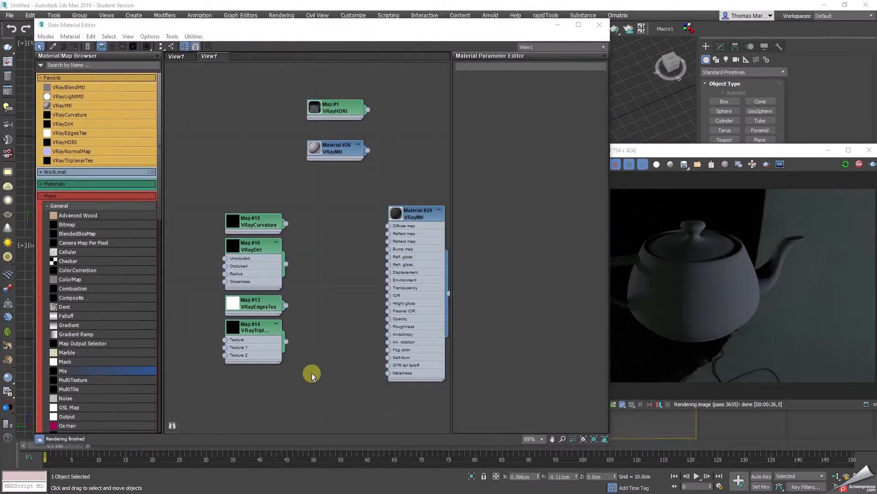
Step: Add a Mix map below the Material #26 node and set its Color #1 to red (231, 0, 0)
left_click_drag(63, 370, 337, 190)
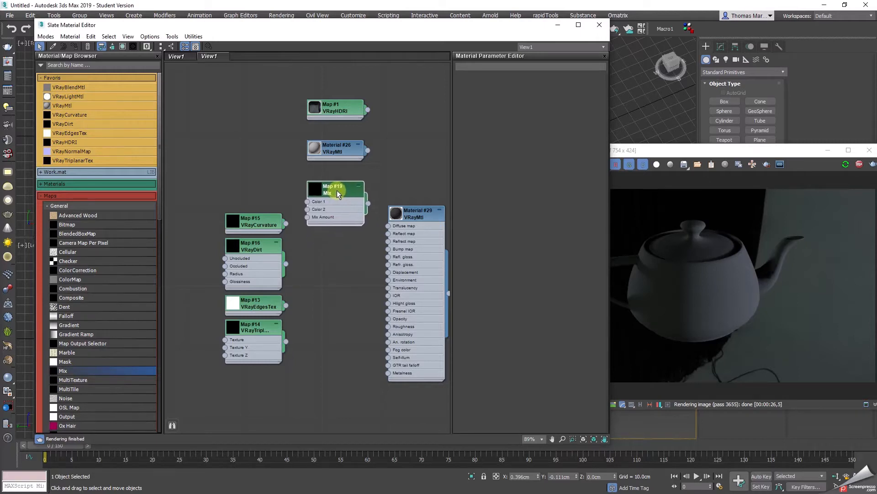
double_click(336, 187)
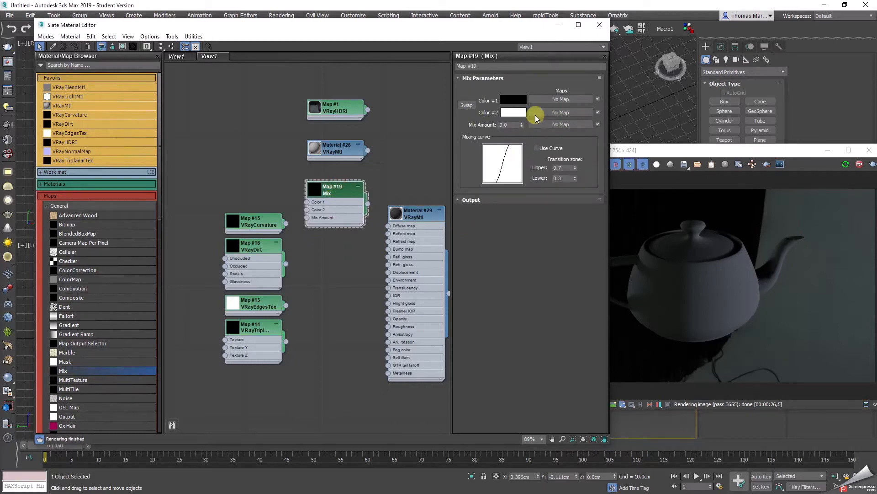
left_click(514, 99)
left_click_drag(366, 127, 393, 127)
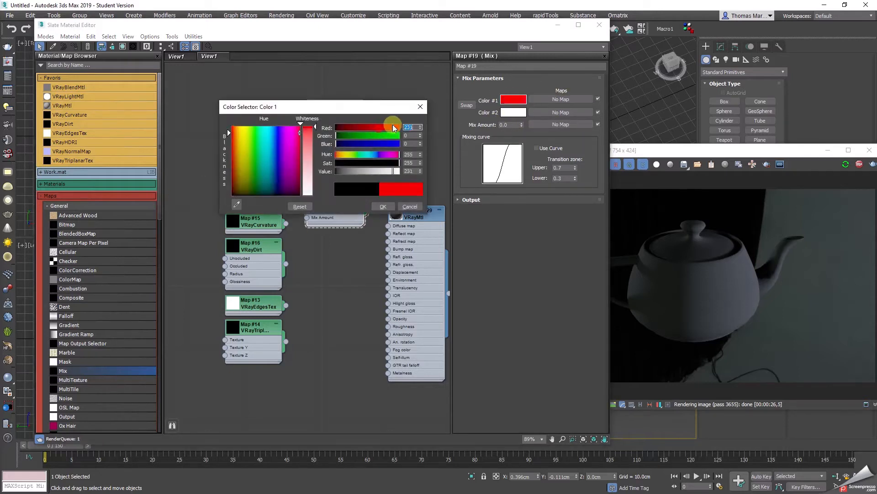
left_click(383, 206)
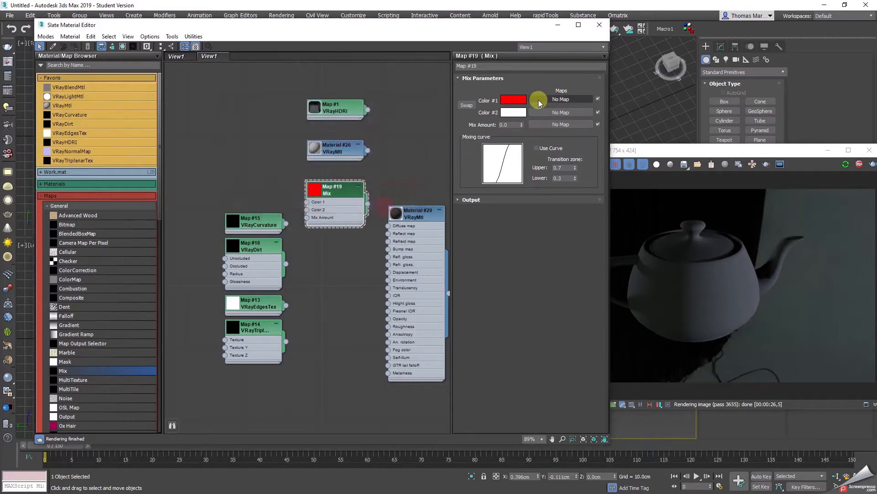
Step: Set the Mix map's Color #2 to yellow and connect the map to the Diffuse map slot of Material #29
left_click(514, 111)
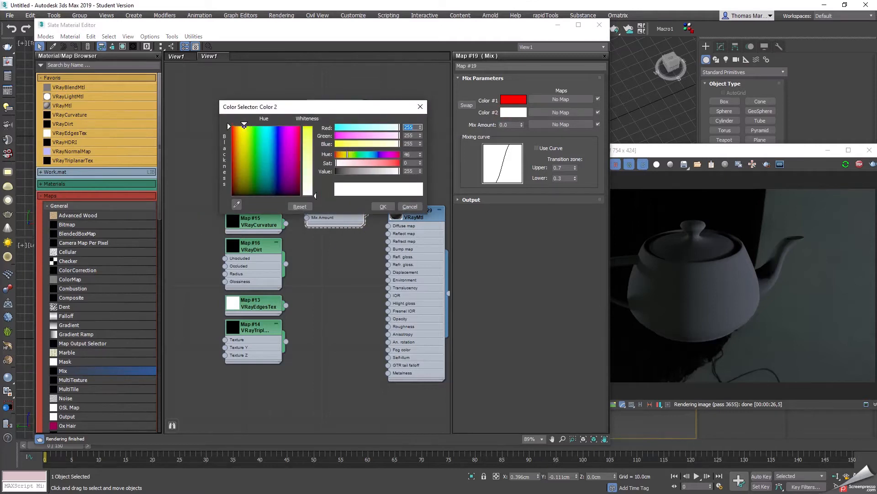
left_click_drag(315, 196, 315, 127)
left_click(383, 206)
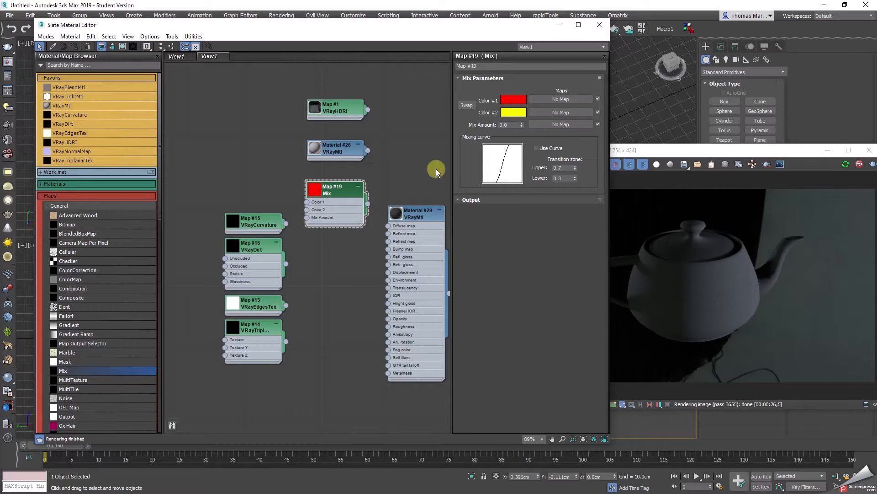
left_click_drag(383, 221, 388, 225)
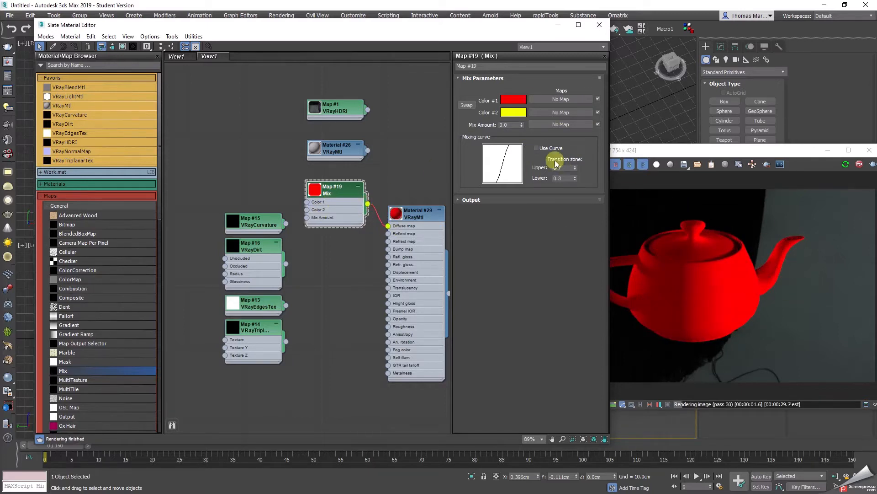
Step: Try Mix Amount values of 20, 50, 60, 70 and 100 on the red and yellow Mix map
double_click(506, 124)
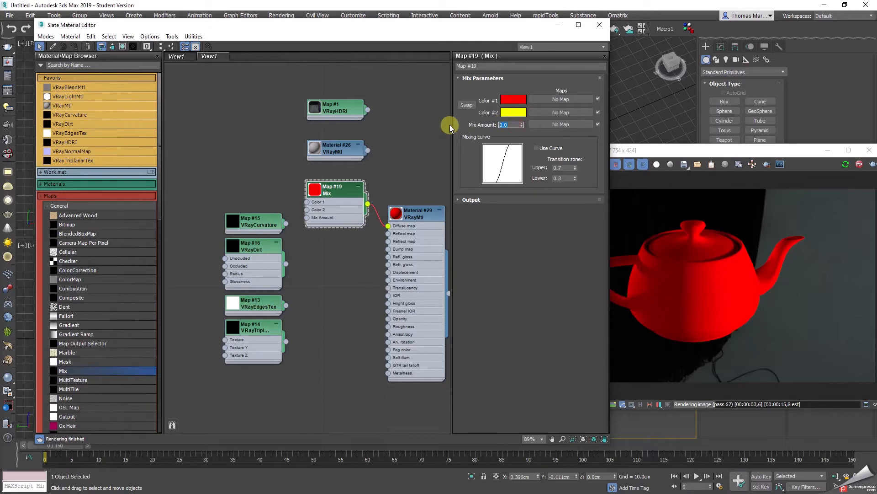
type("20")
key("Return")
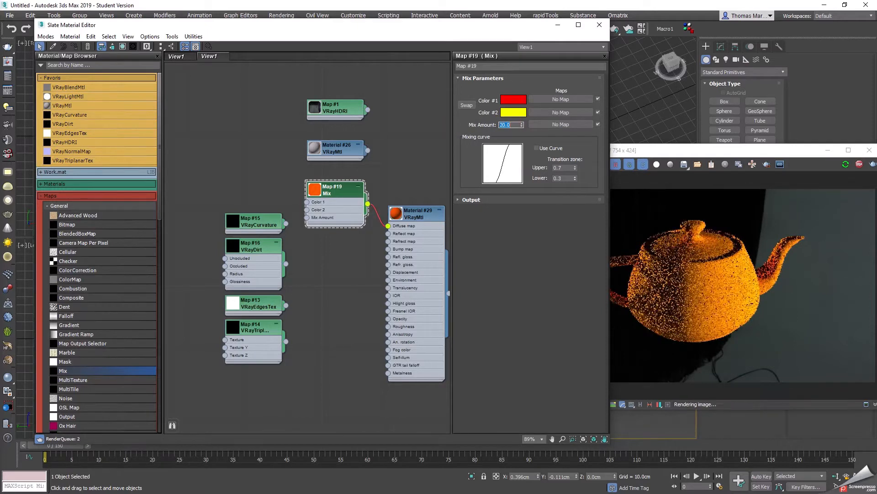
type("50")
key("Return")
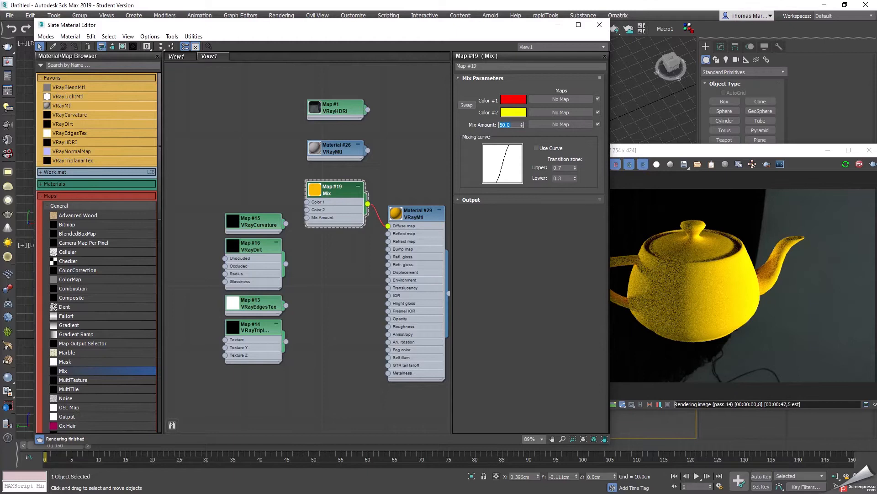
type("60")
key("Return")
type("70")
key("Return")
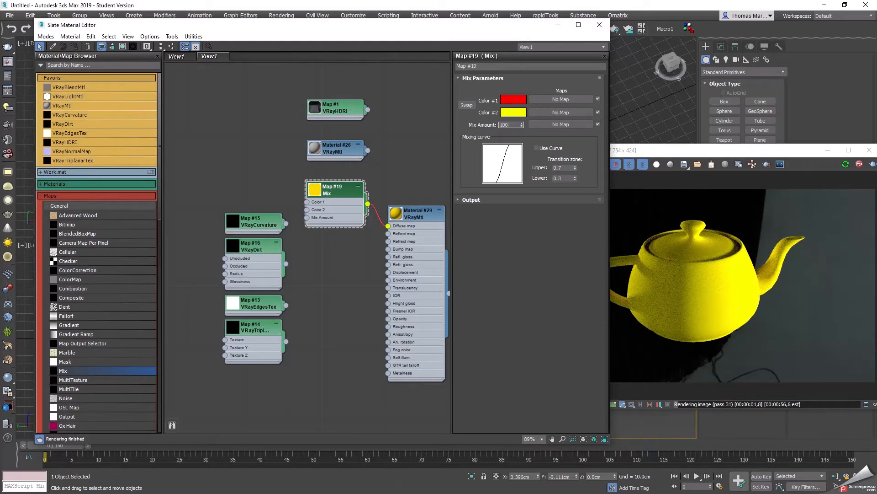
key("Return")
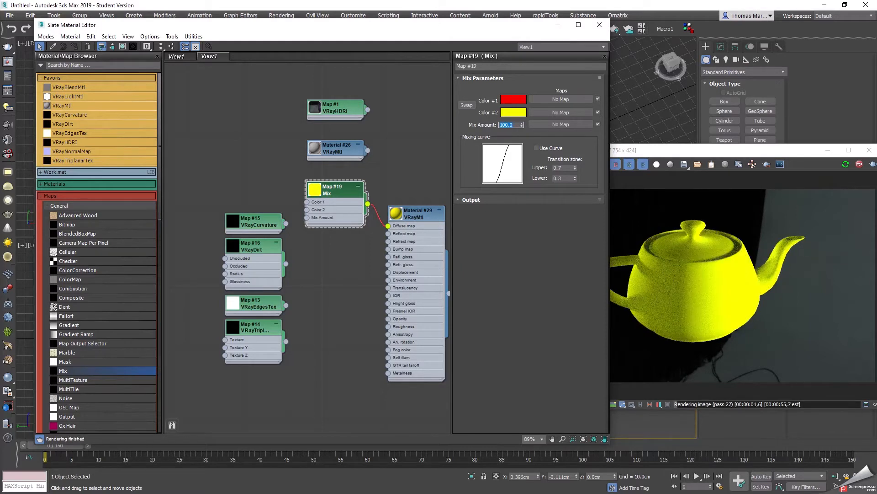
Step: Swap the Mix map's two colors and swap them back, resetting the Mix Amount to 0.0
left_click(467, 105)
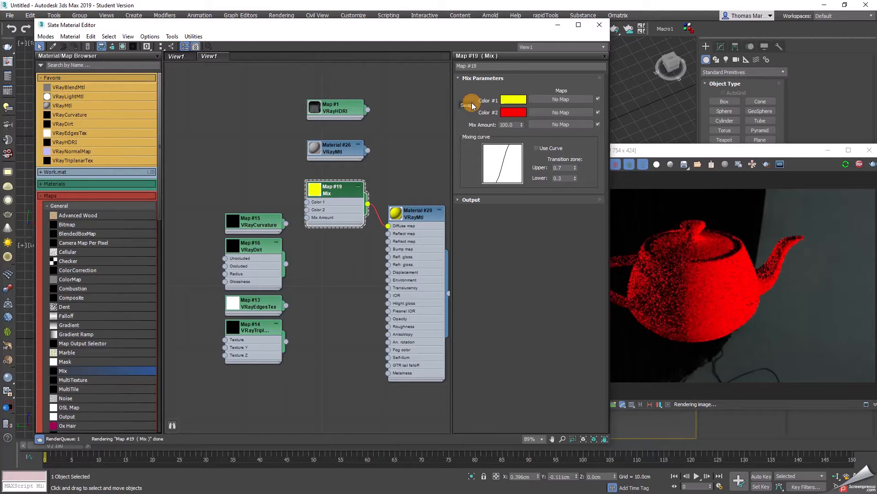
left_click(466, 105)
right_click(522, 125)
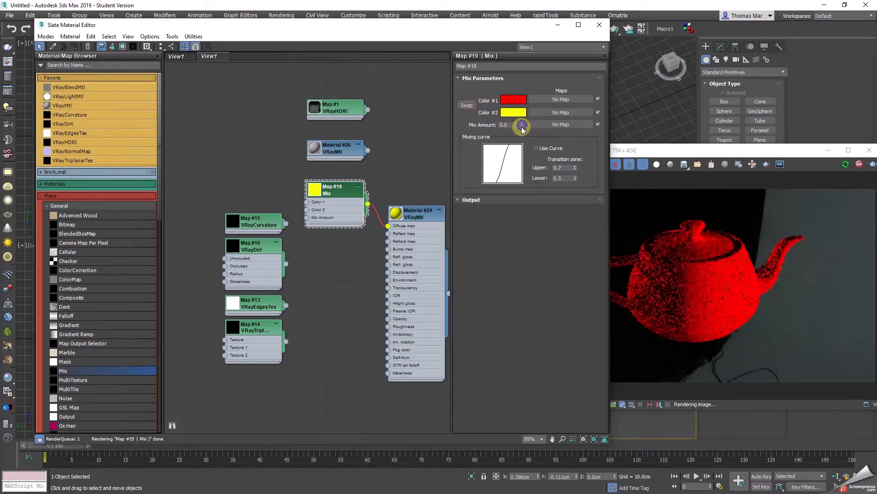
left_click(522, 126)
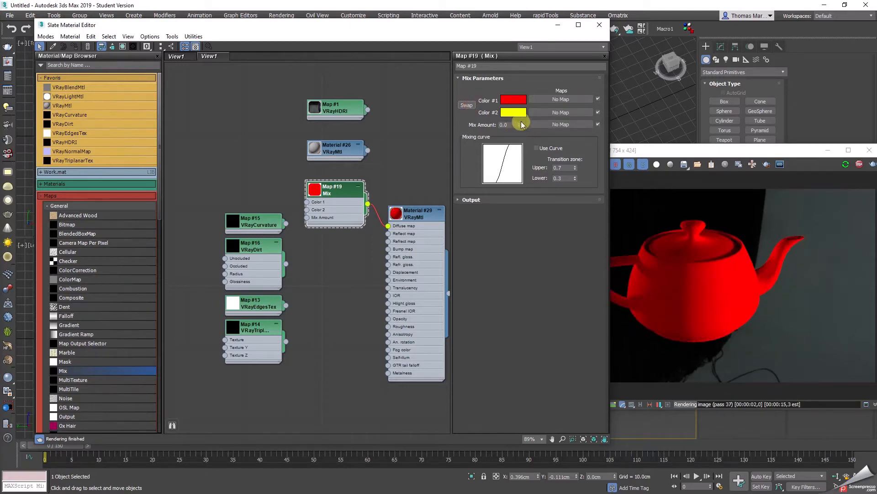
left_click_drag(520, 126, 503, 127)
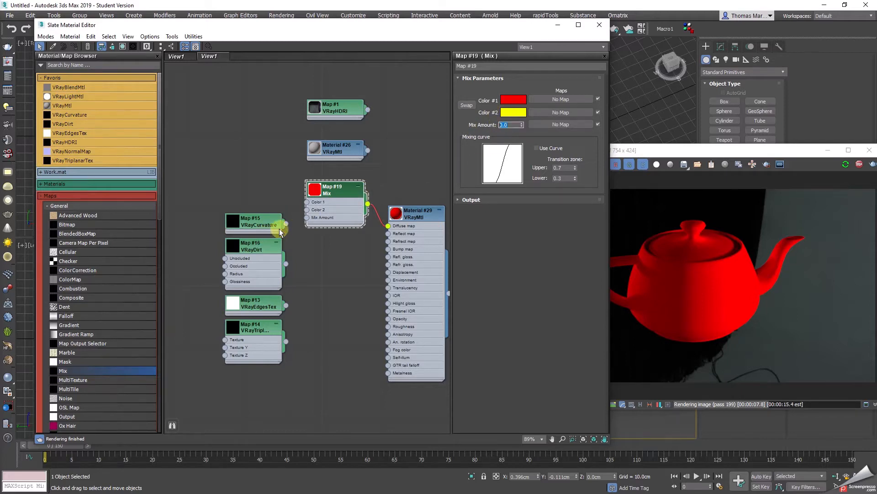
Step: Connect VRayCurvature as an instance to the Mix Amount, and enable the mixing curve with Upper 1.0 and Lower 0.59
left_click_drag(286, 224, 557, 127)
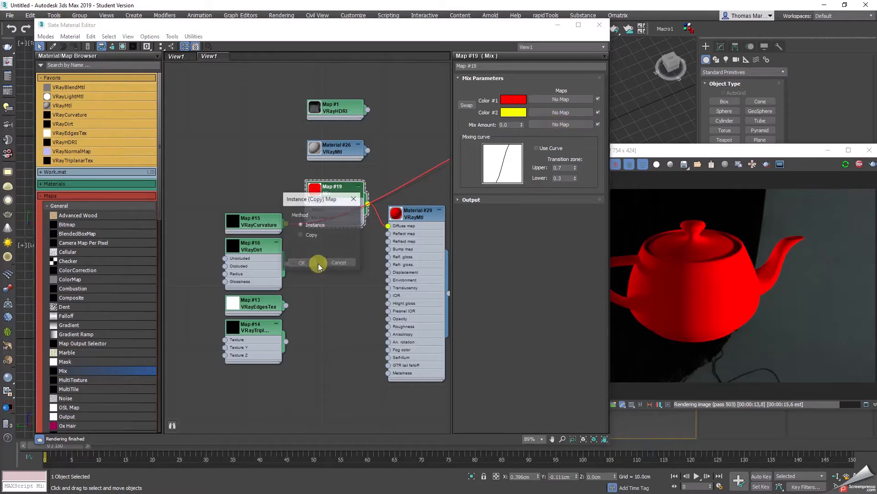
left_click(298, 262)
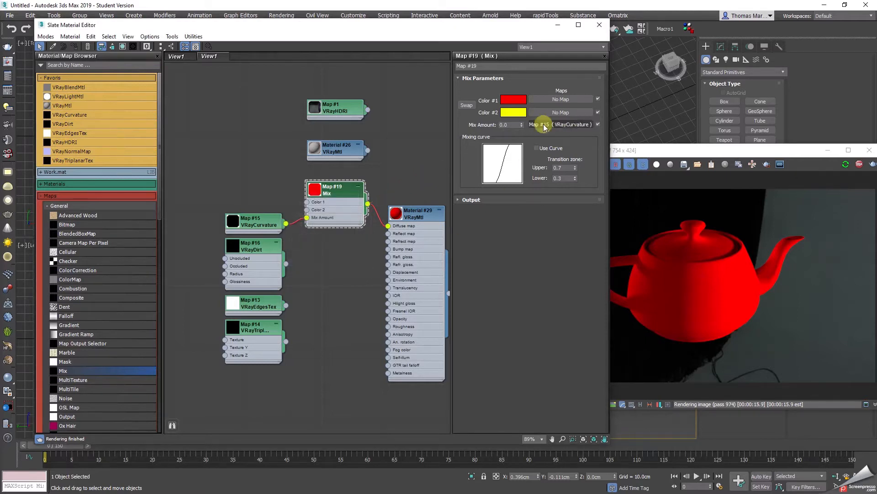
left_click(537, 148)
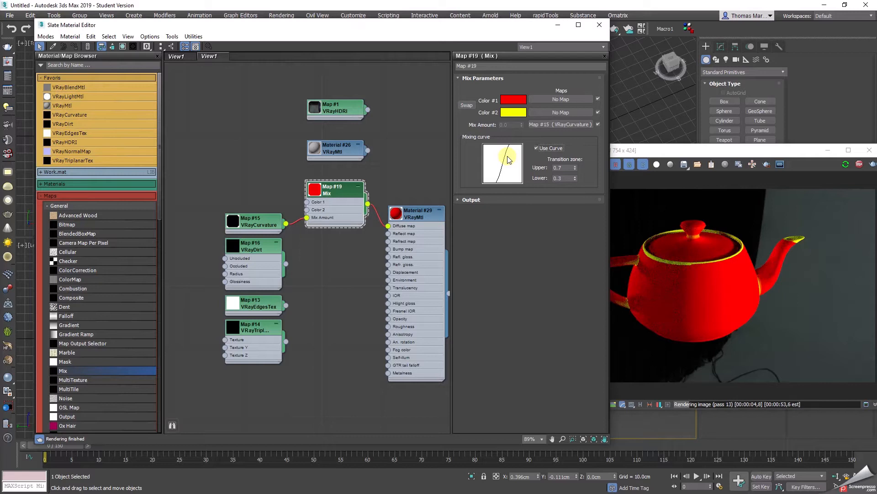
left_click(333, 186)
left_click_drag(574, 167, 576, 132)
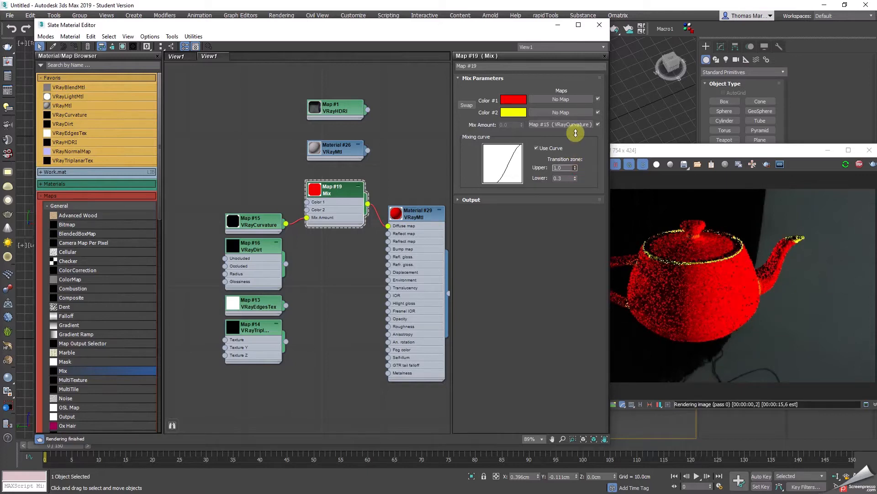
mouse_move(575, 178)
left_mouse_down()
mouse_move(577, 226)
mouse_move(577, 118)
mouse_move(576, 163)
left_mouse_up()
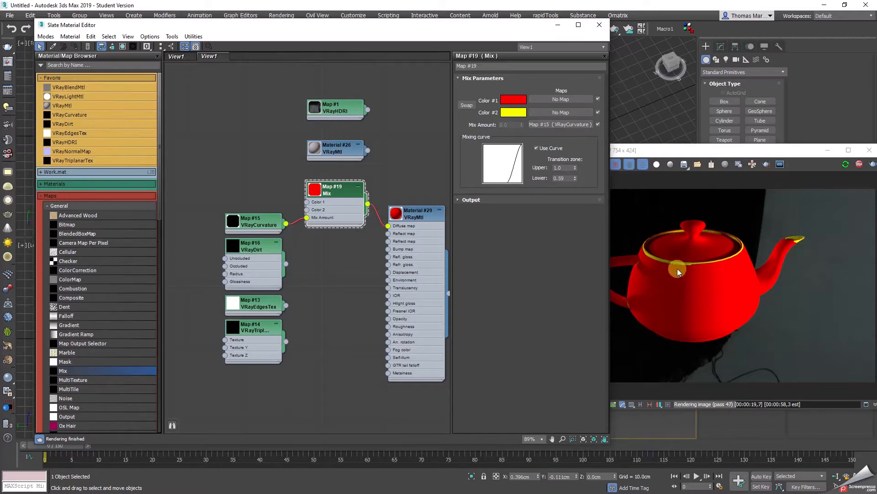
Step: Restart the interactive render and reposition the frame buffer beside the node view
left_click_drag(709, 156, 663, 151)
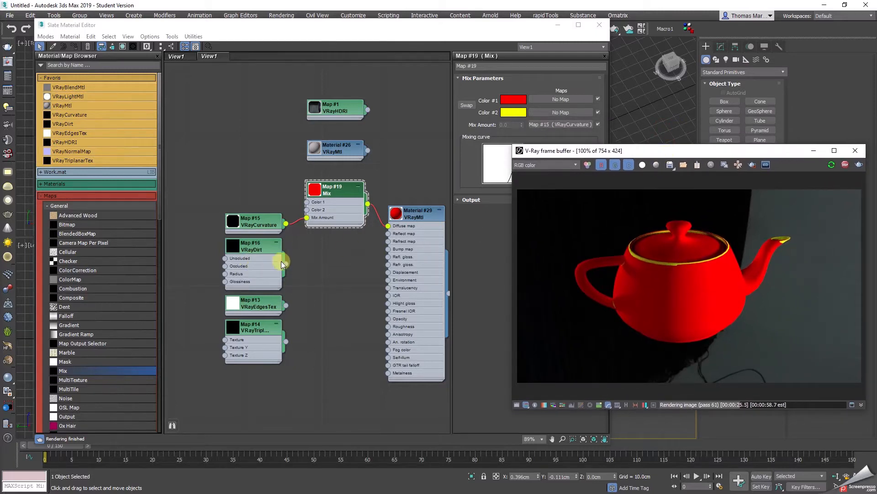
left_click_drag(760, 153, 624, 43)
left_click(709, 55)
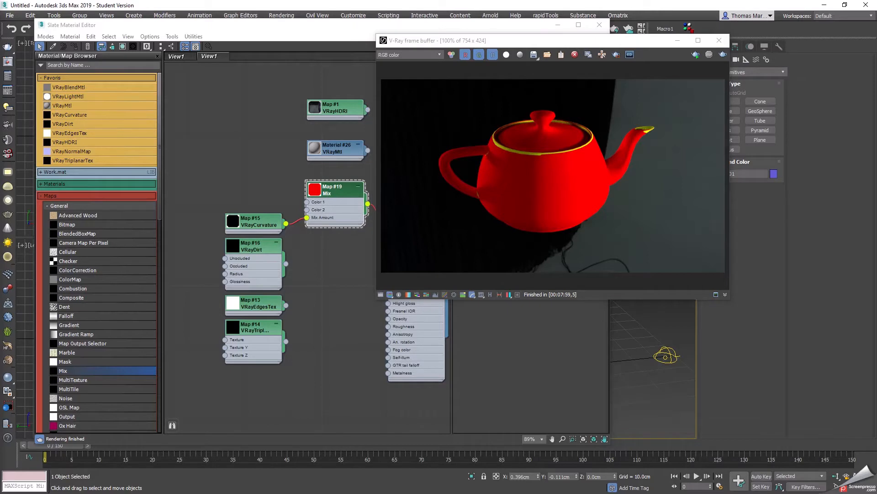
left_click(696, 54)
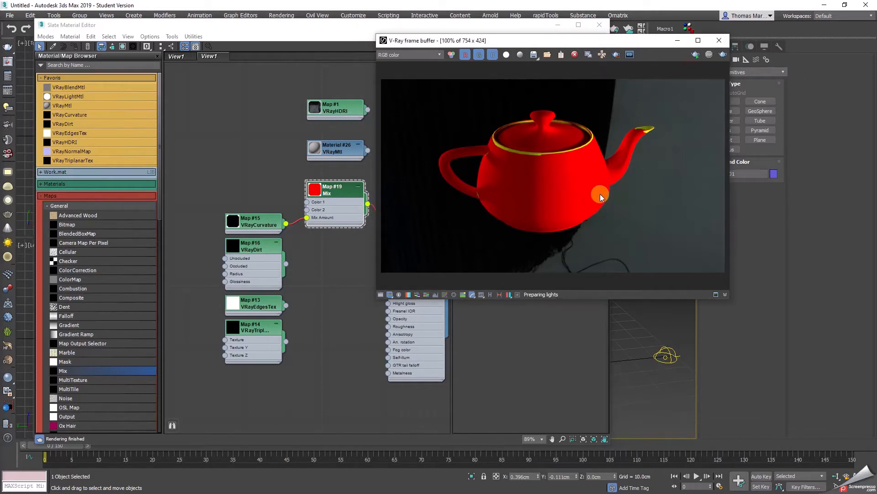
left_click_drag(588, 42, 697, 109)
Step: Delete the Mix map and move the Material #29 node closer to the remaining map nodes
left_click_drag(419, 219, 410, 212)
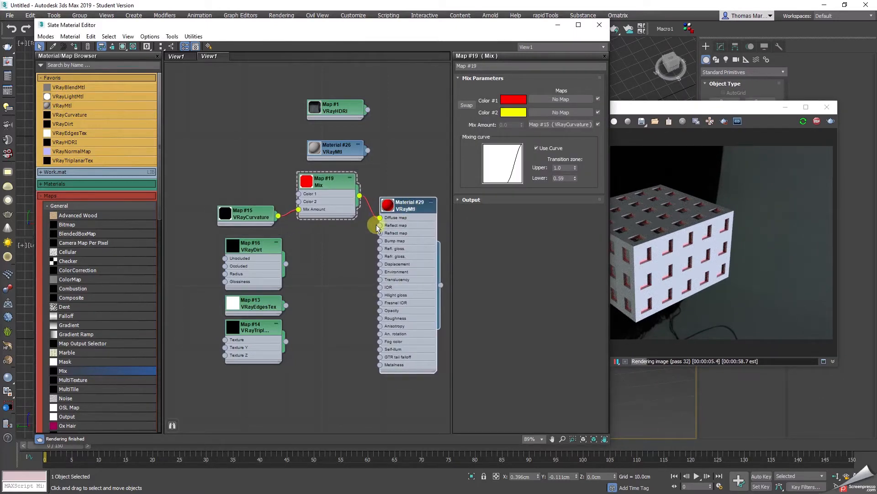
left_click(334, 172)
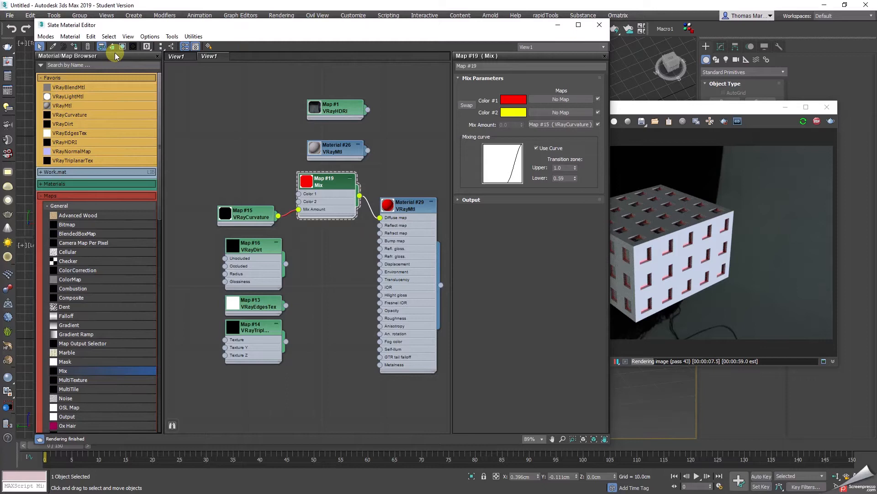
left_click(88, 46)
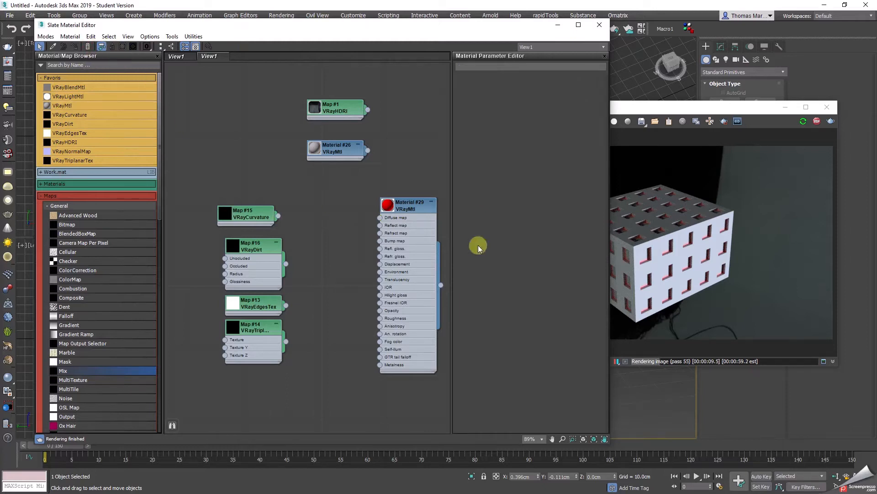
left_click_drag(410, 207, 385, 199)
Step: Rearrange the windows to expose the viewport and assign Material #29 to the perforated box
left_click_drag(745, 123, 772, 157)
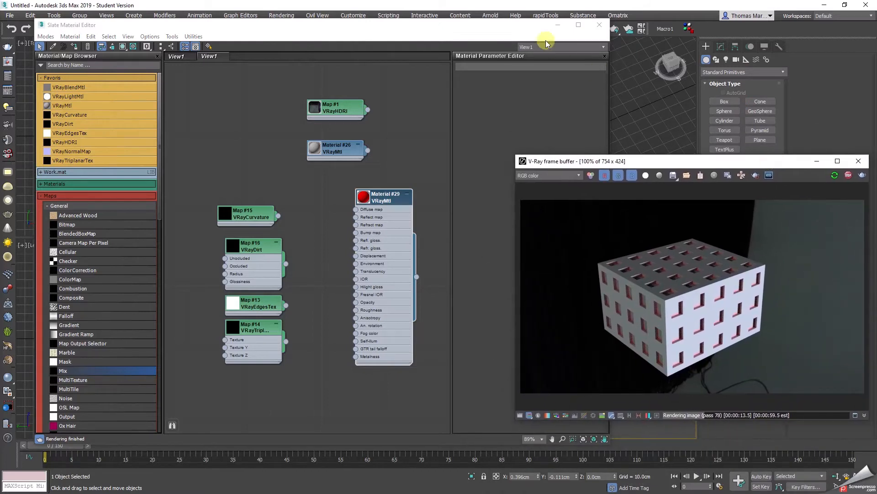
left_click_drag(515, 26, 266, 31)
left_click_drag(169, 275, 464, 332)
left_click_drag(735, 161, 603, 156)
left_click_drag(196, 23, 297, 36)
Step: Set the diffuse color of Material #29 to a dark olive (18, 19, 12)
left_click(233, 207)
double_click(252, 223)
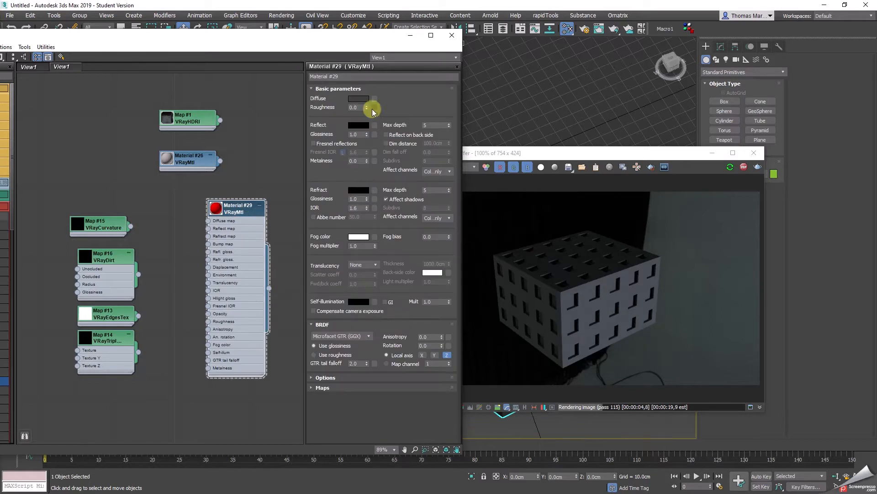
left_click(360, 97)
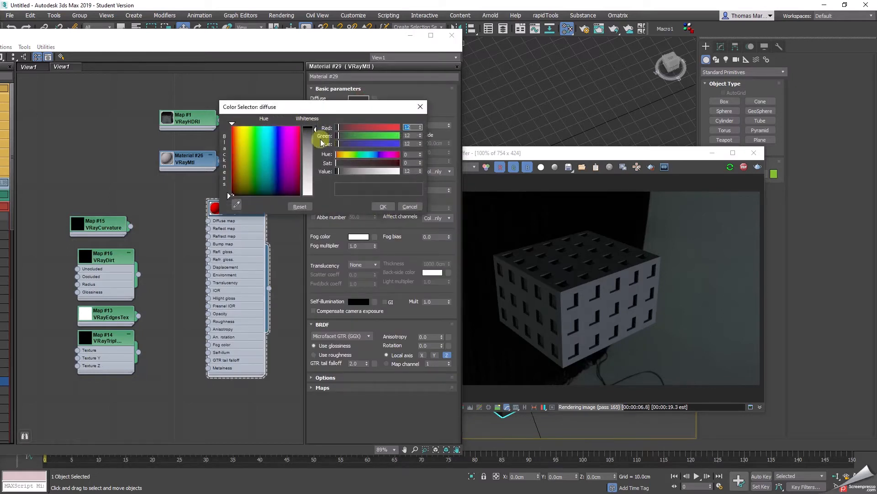
left_click(276, 147)
left_click_drag(276, 147, 246, 193)
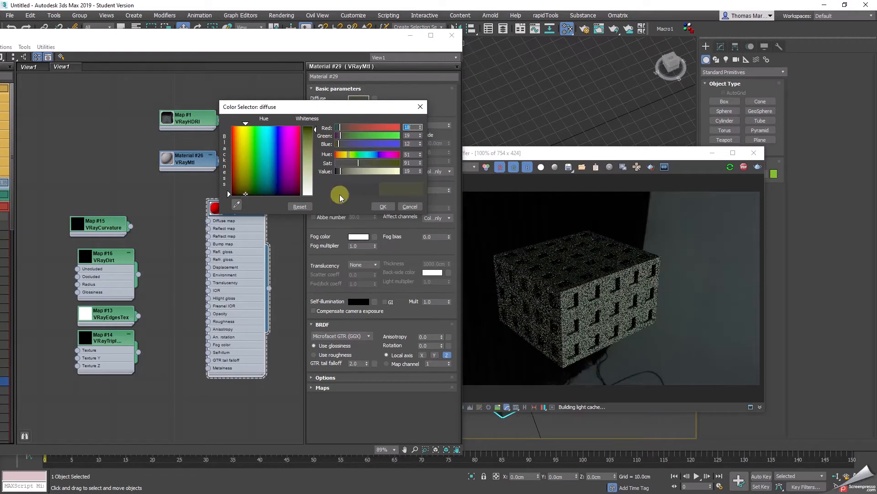
left_click(383, 206)
Step: Connect the VRayDirt map to the Diffuse map slot of Material #29 and set its occluded color to red
left_click_drag(110, 255, 208, 221)
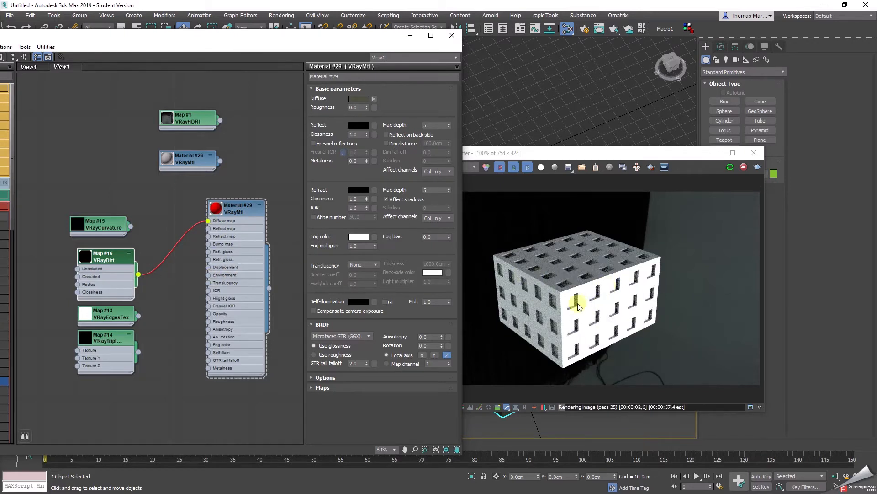
double_click(118, 260)
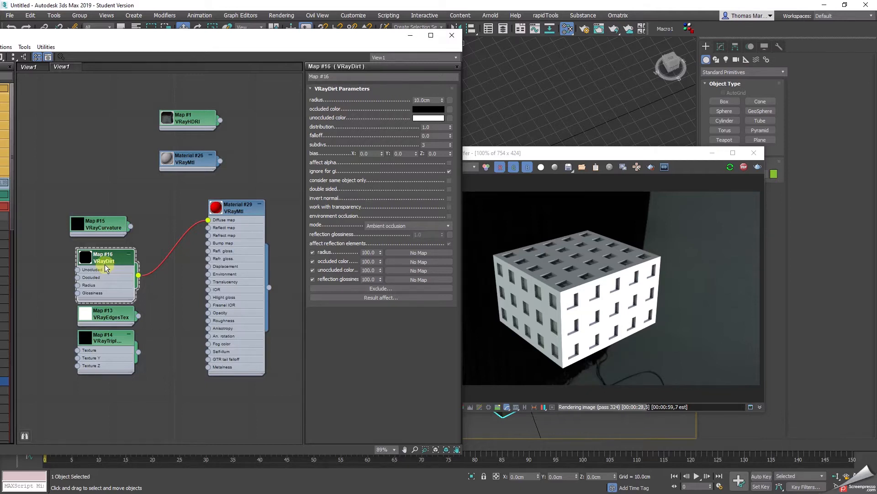
left_click(240, 209)
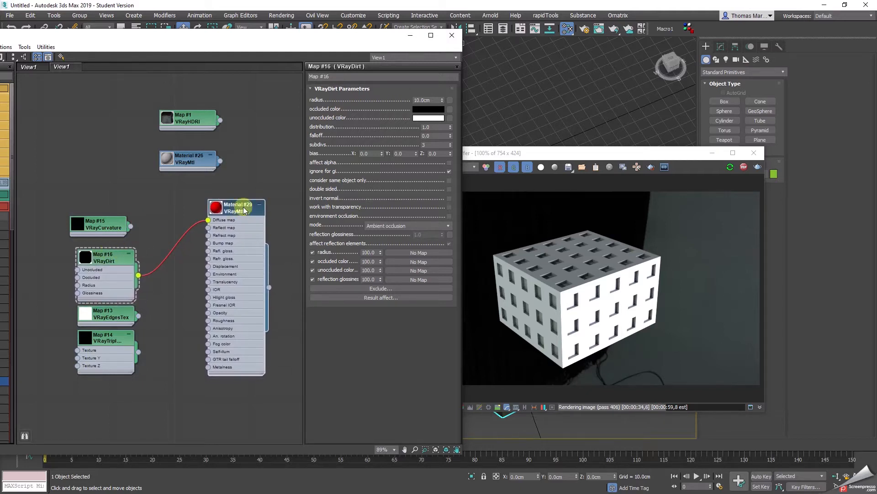
left_click(110, 259)
left_click(429, 109)
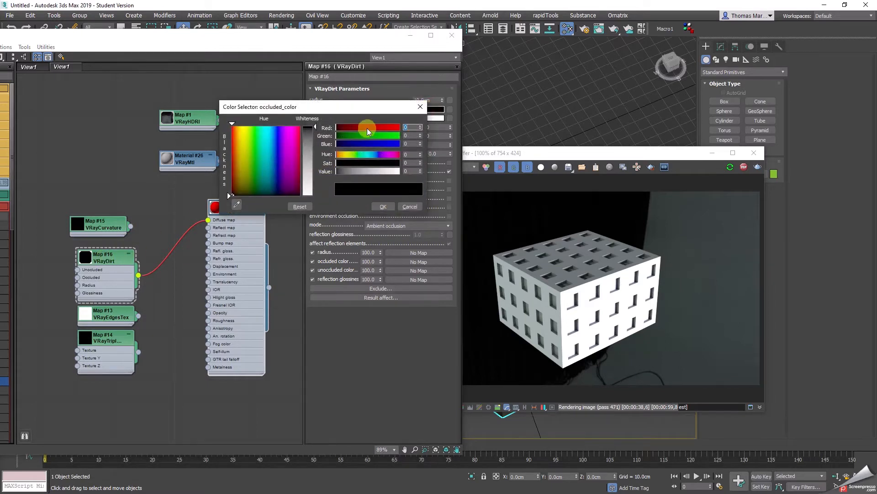
left_click_drag(377, 131, 426, 127)
left_click(383, 206)
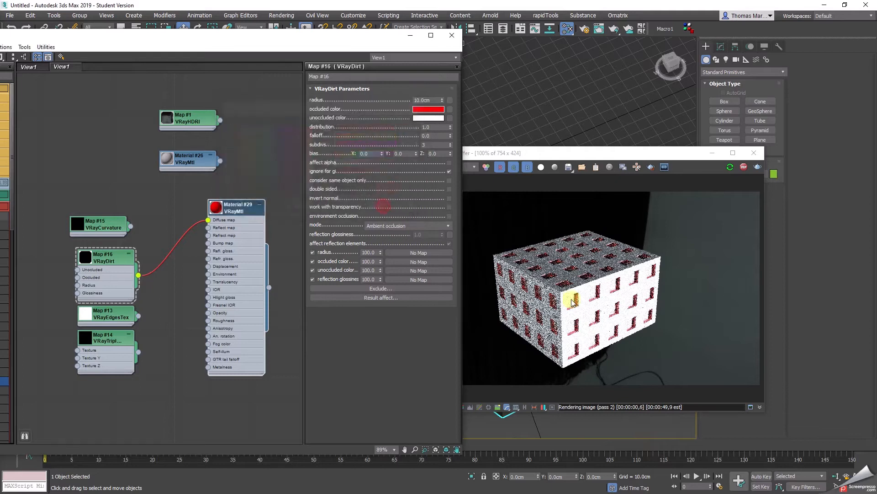
Step: Reduce the VRayDirt radius to 0.5 cm, judging it on a close-up render of one of the box's openings
left_click(591, 313)
left_click_drag(622, 160, 624, 114)
right_click(607, 273)
left_click(652, 279)
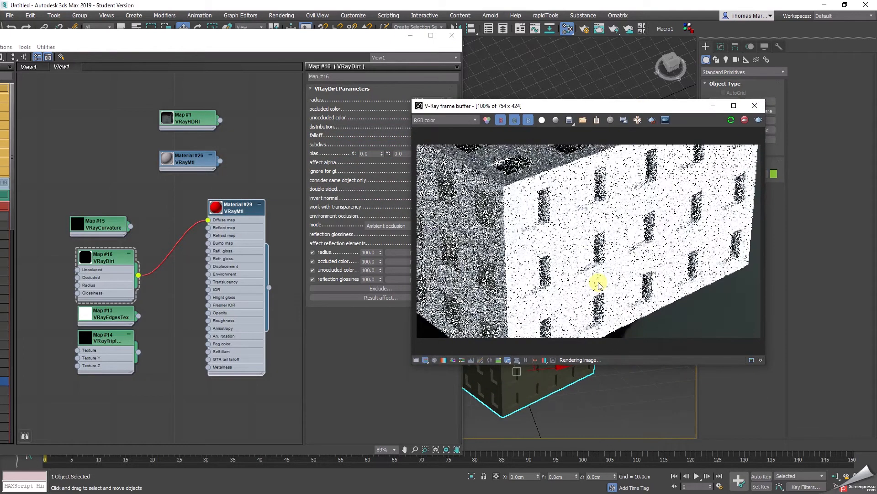
scroll(591, 284, "up", 4)
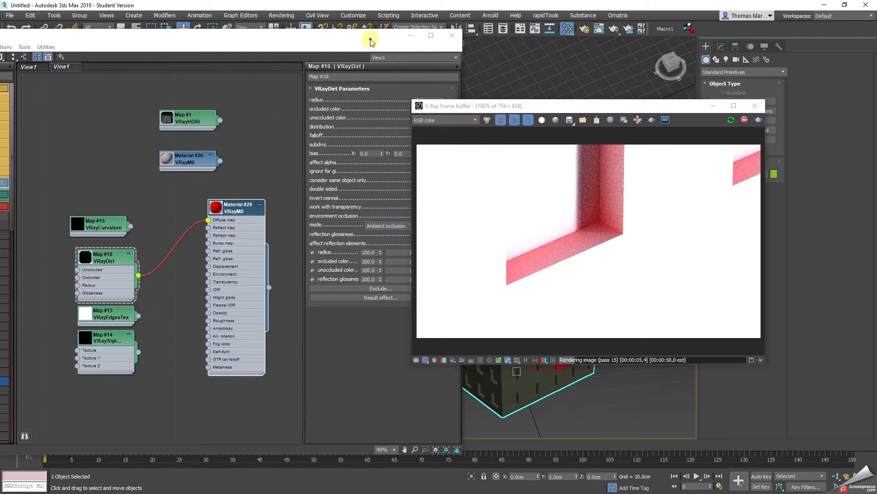
left_click_drag(370, 41, 359, 39)
left_click(409, 97)
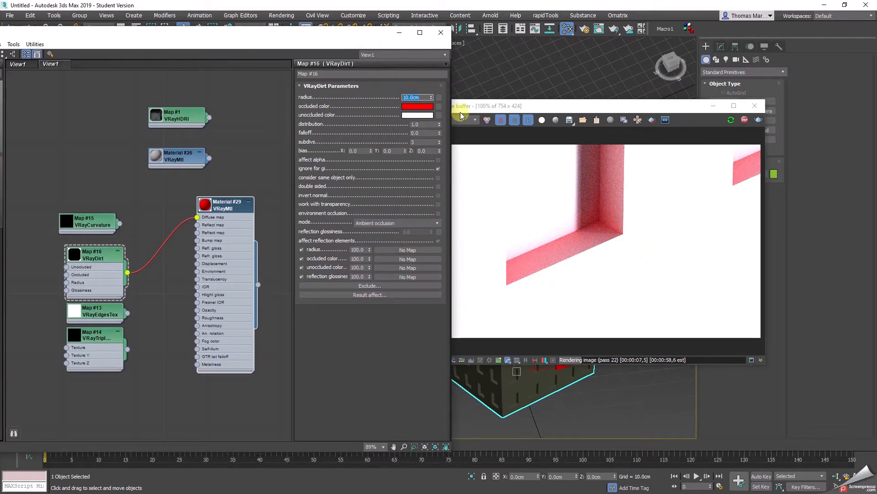
type("1")
key("Return")
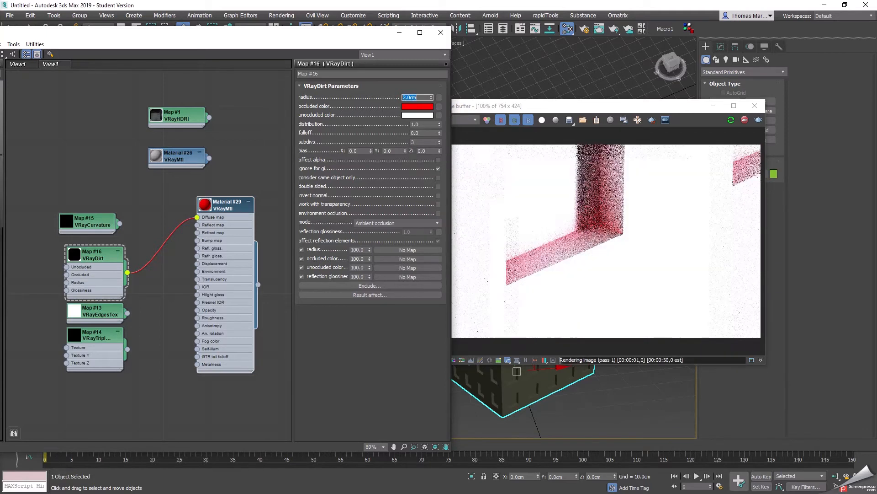
type("0.5")
key("Return")
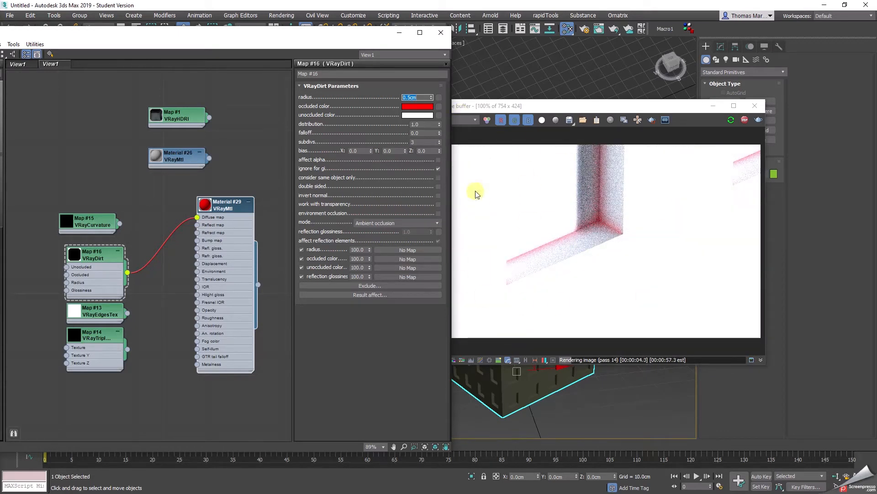
Step: Set the VRayDirt unoccluded color to dark gray (42, 42, 42) and check it on the close-up render
left_click(418, 114)
left_click_drag(360, 170, 346, 171)
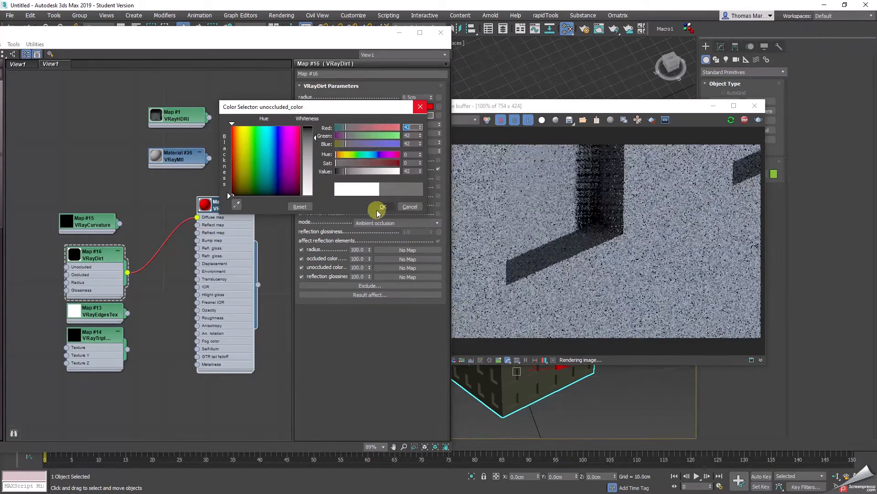
left_click(656, 162)
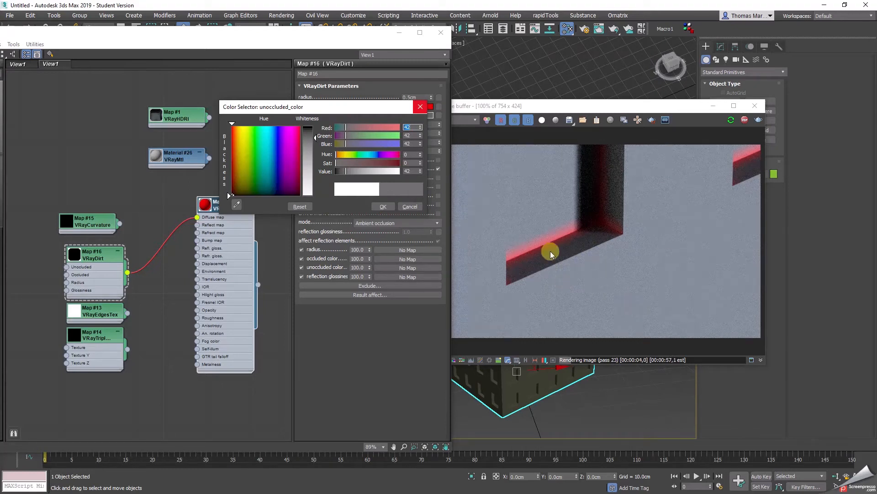
left_click(383, 206)
Step: Move the render window clear of the perforated box in the viewport and return the render to its full view
left_click_drag(630, 107, 672, 108)
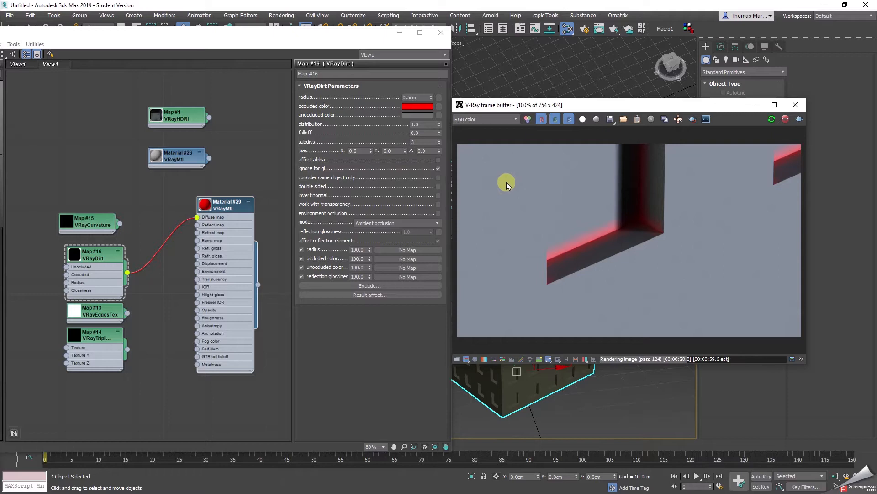
left_click_drag(661, 106, 670, 57)
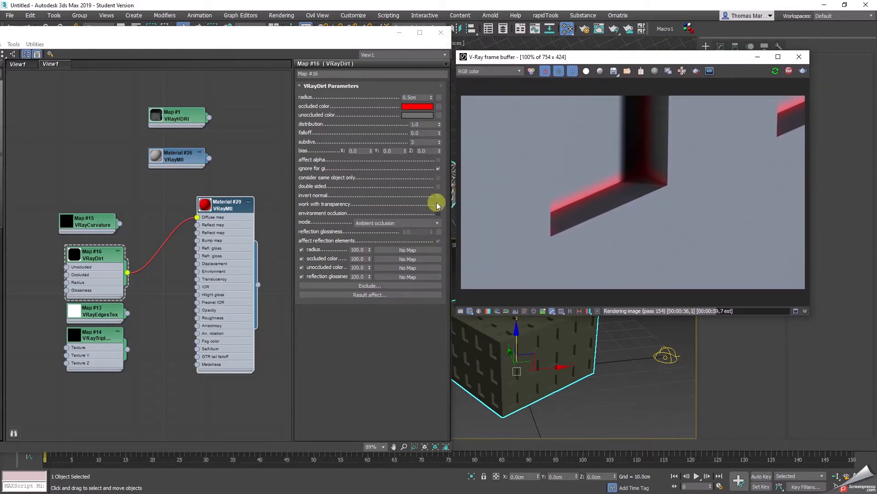
left_click_drag(675, 52, 564, 11)
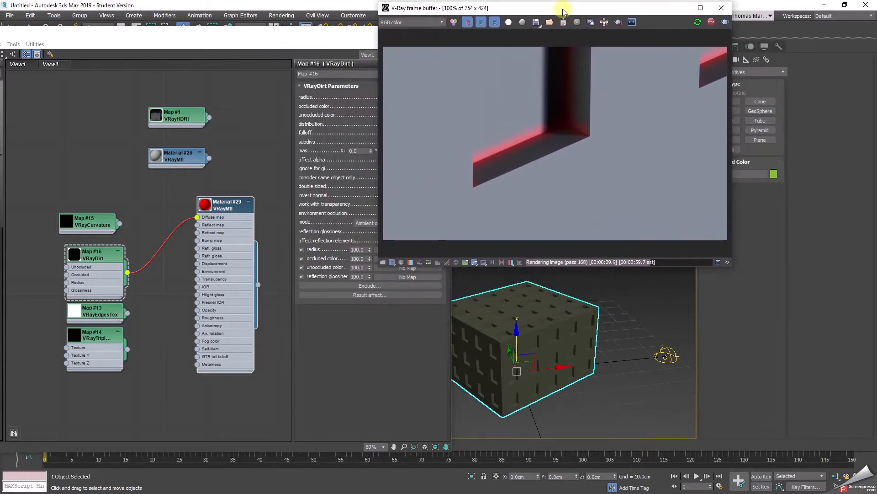
right_click(591, 159)
left_click(622, 168)
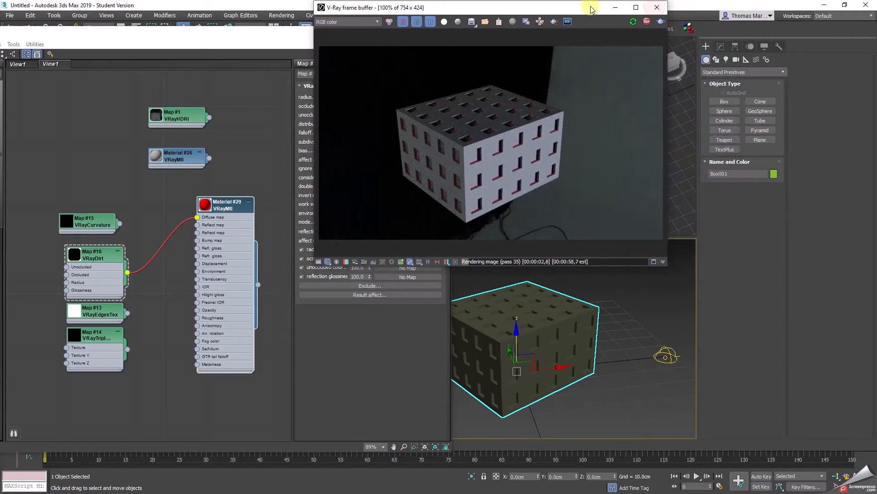
Step: Create a sphere with a radius of about 12 cm and raise it so it sits half sunk in the perforated box's top
left_click(728, 112)
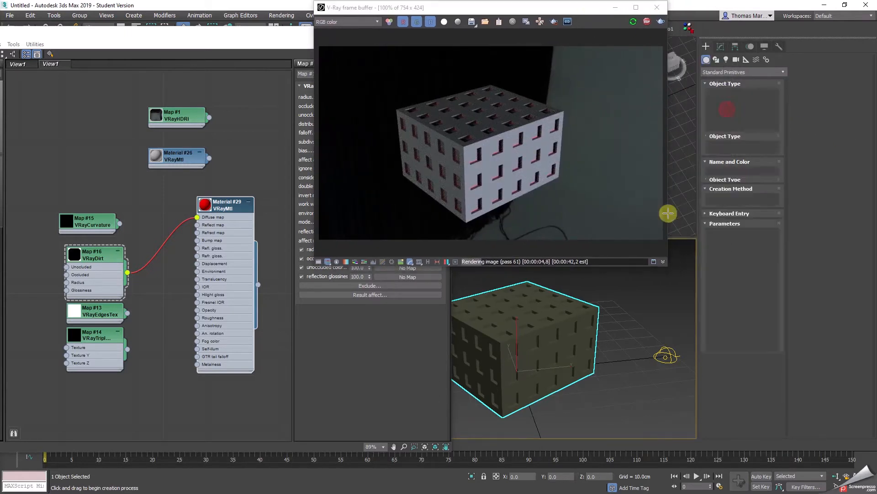
left_click_drag(518, 370, 519, 359)
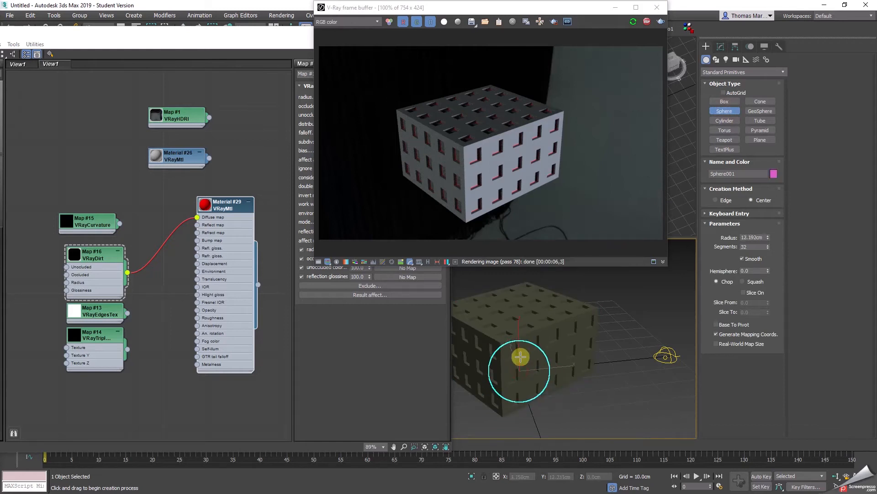
right_click(571, 386)
left_click(553, 379)
left_click_drag(517, 337, 524, 271)
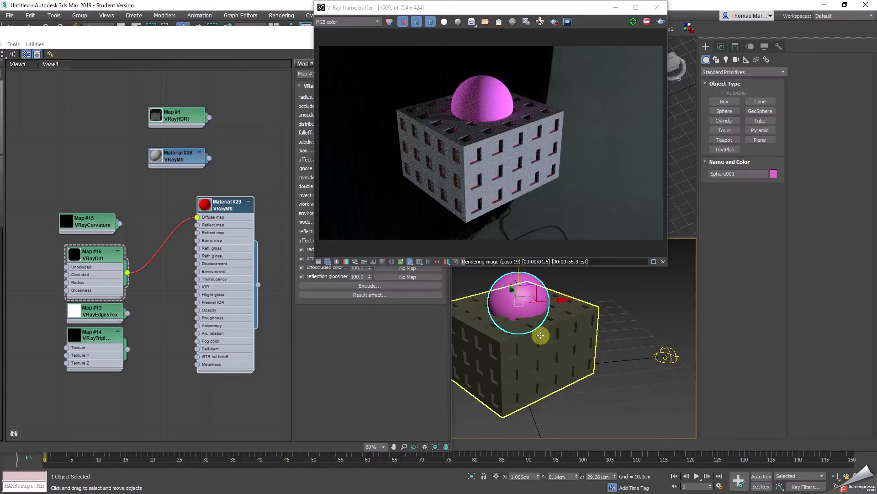
Step: Change the sphere's object color to green and restart the interactive render
left_click(773, 173)
left_click(420, 233)
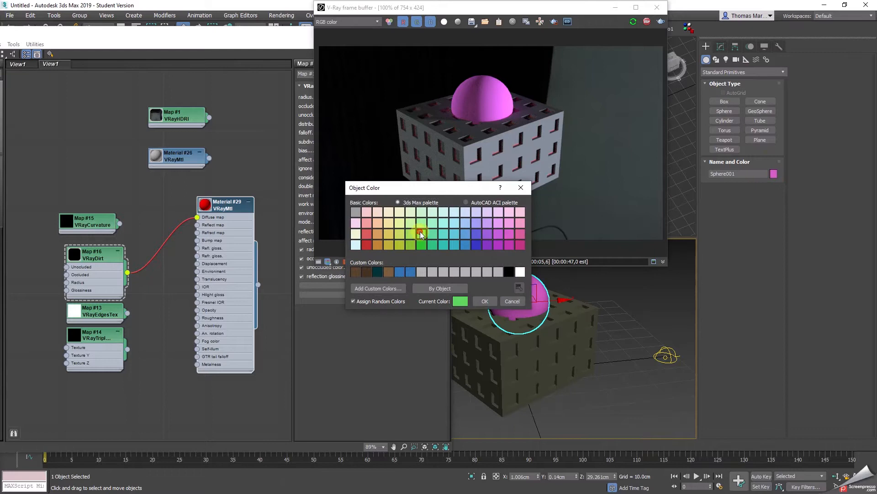
left_click(484, 300)
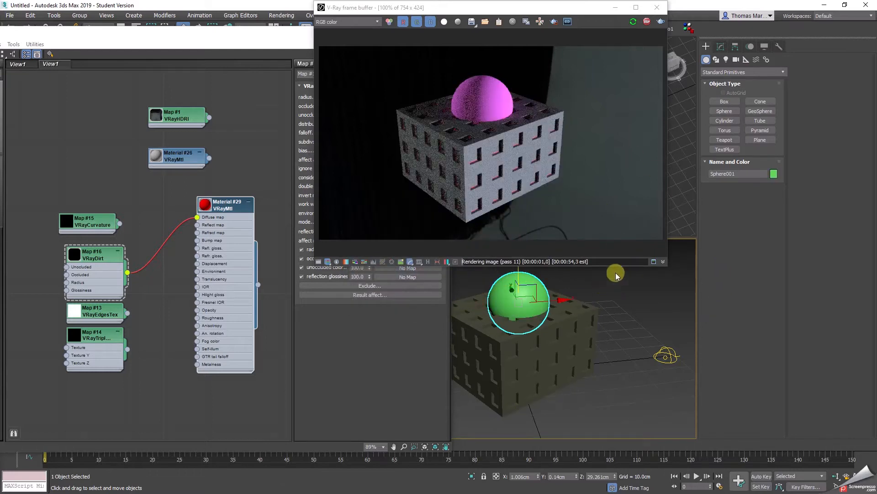
left_click(632, 23)
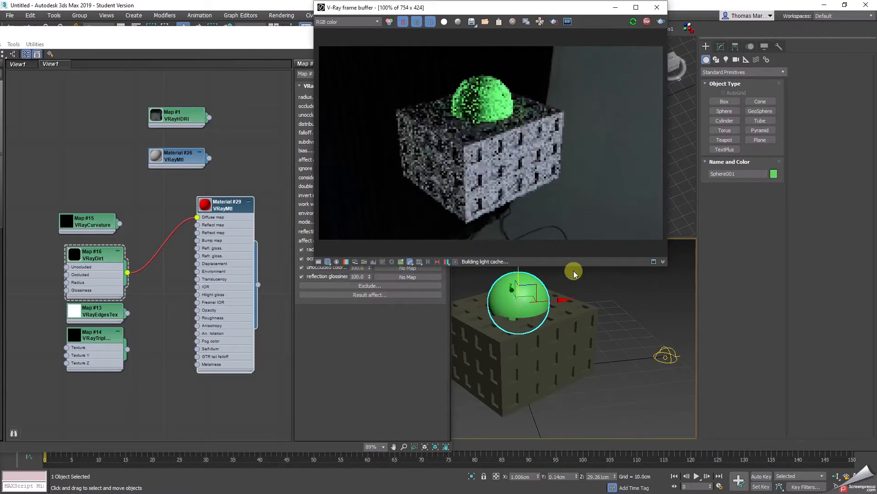
Step: Increase the VRayDirt radius to 2 cm, judging it on a close-up render of where the sphere meets the box
right_click(522, 108)
left_click(538, 115)
scroll(506, 114, "up", 4)
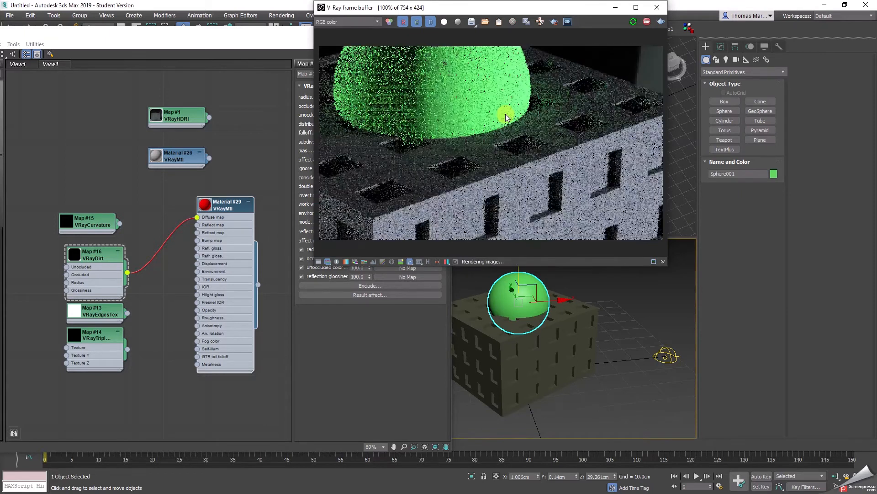
scroll(506, 114, "up", 4)
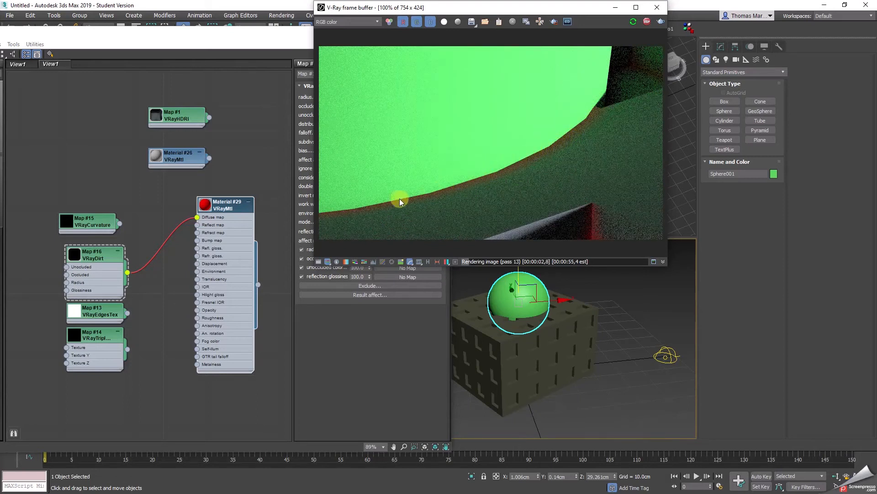
left_click_drag(227, 206, 225, 206)
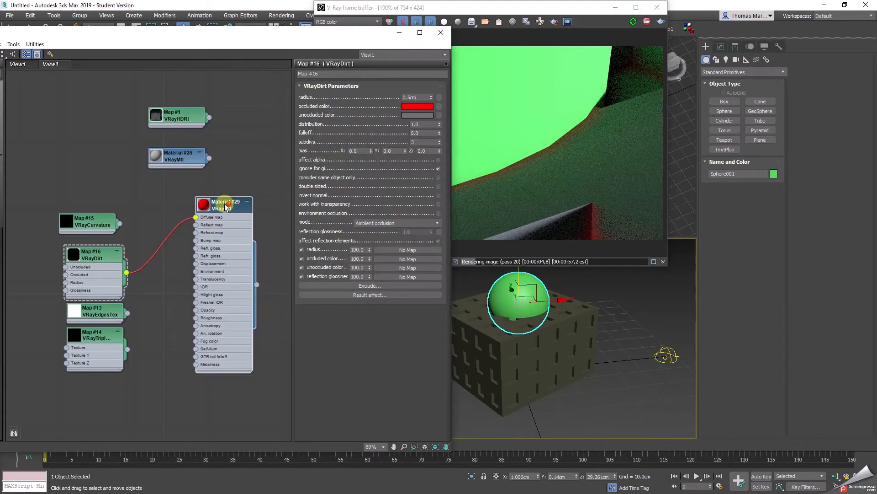
left_click(423, 97)
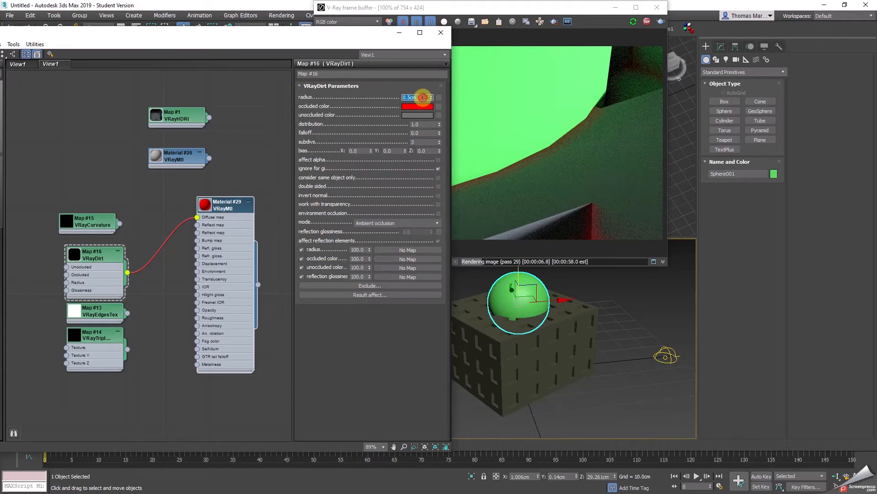
type("2")
key("Return")
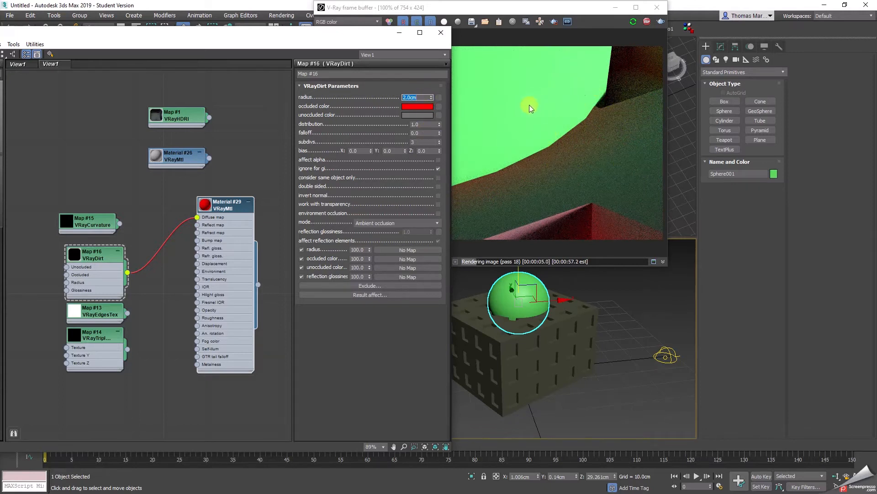
left_click_drag(567, 10, 714, 39)
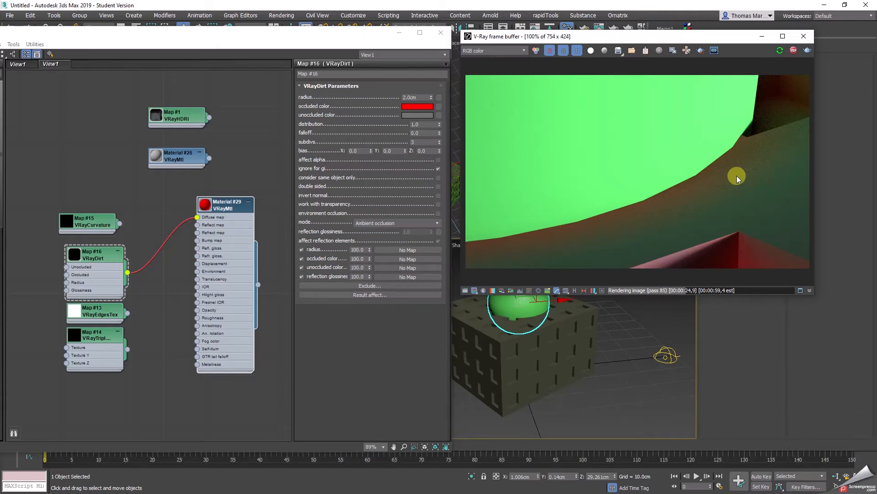
Step: Turn on "consider same object only" for the VRayDirt map and check the render around the sphere's contact with the box
right_click(688, 143)
left_click(704, 150)
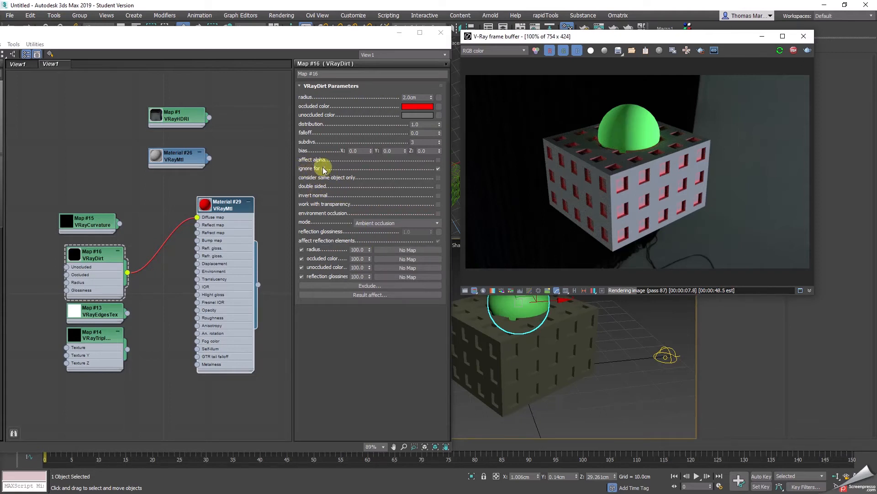
left_click(438, 178)
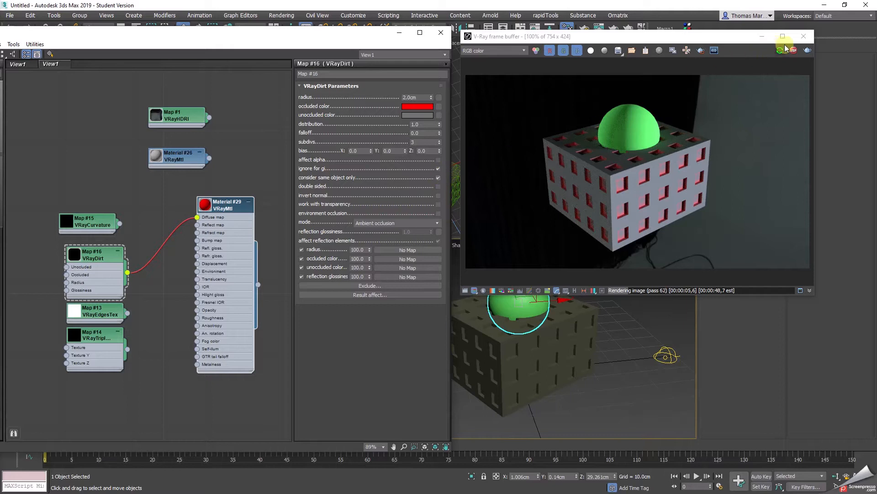
right_click(654, 141)
left_click(675, 147)
scroll(653, 143, "up", 5)
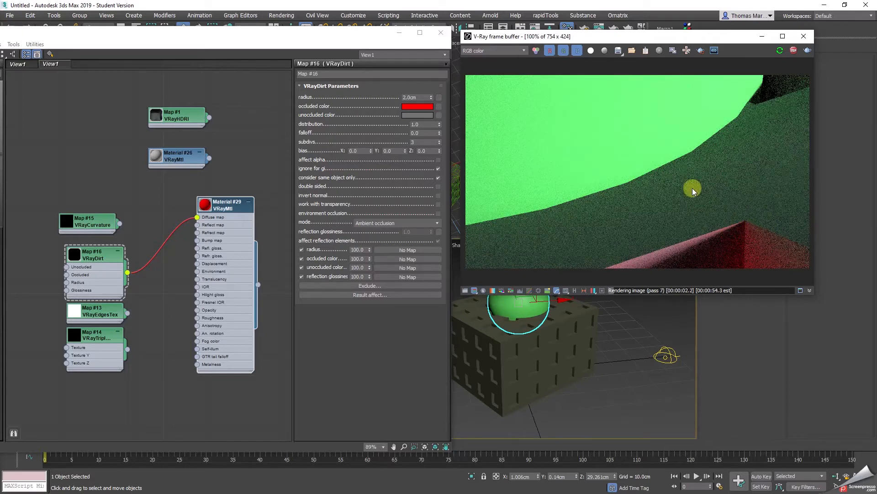
right_click(687, 156)
left_click(649, 164)
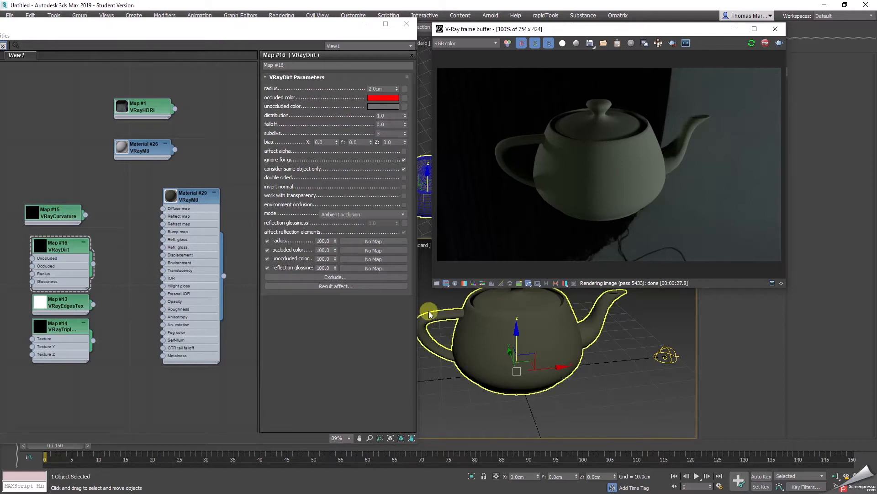
Step: Connect the VRayEdgesTex map to the Diffuse map slot of Material #29, place its node beside the material and open its parameters
left_click(55, 304)
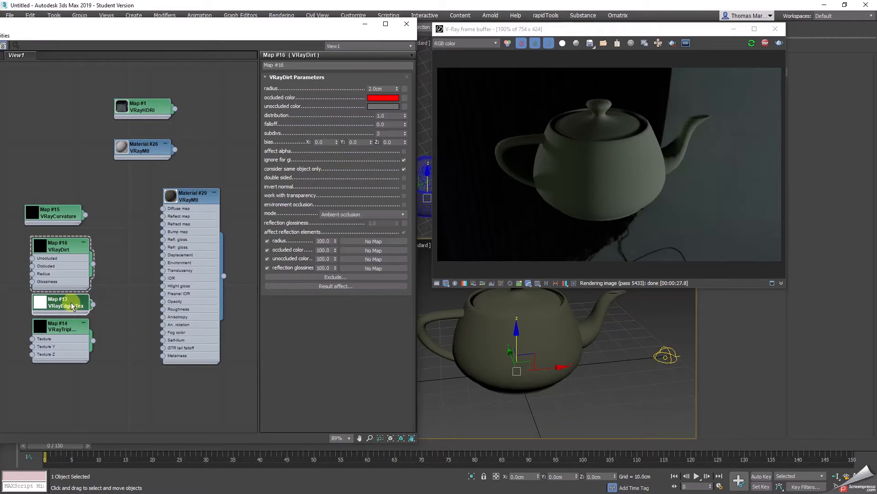
left_click_drag(72, 303, 164, 213)
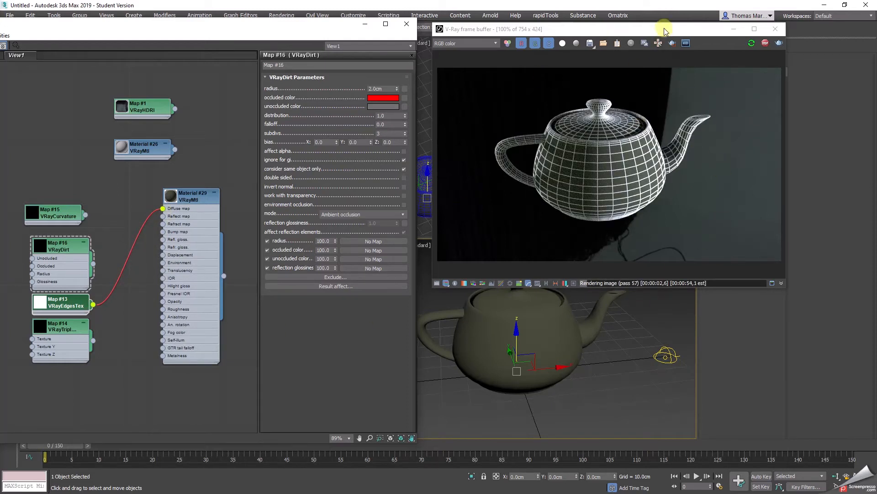
left_click_drag(666, 31, 622, 67)
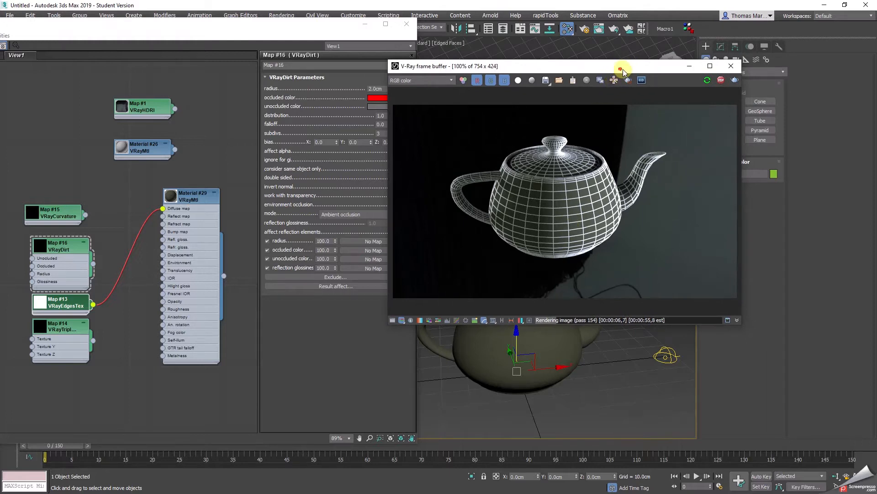
left_click_drag(618, 67, 659, 78)
left_click_drag(72, 306, 131, 208)
double_click(130, 208)
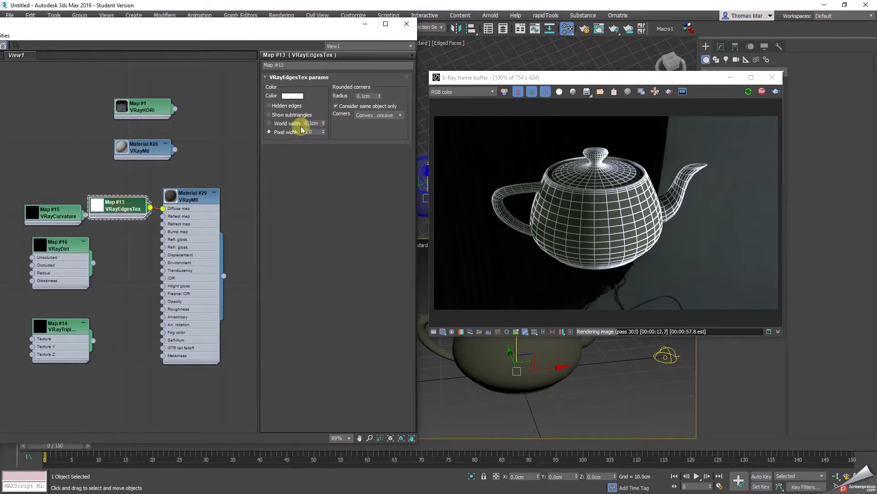
Step: Try cyan, black and red as the VRayEdgesTex edge color on the teapot, and return the color to white
left_click(292, 95)
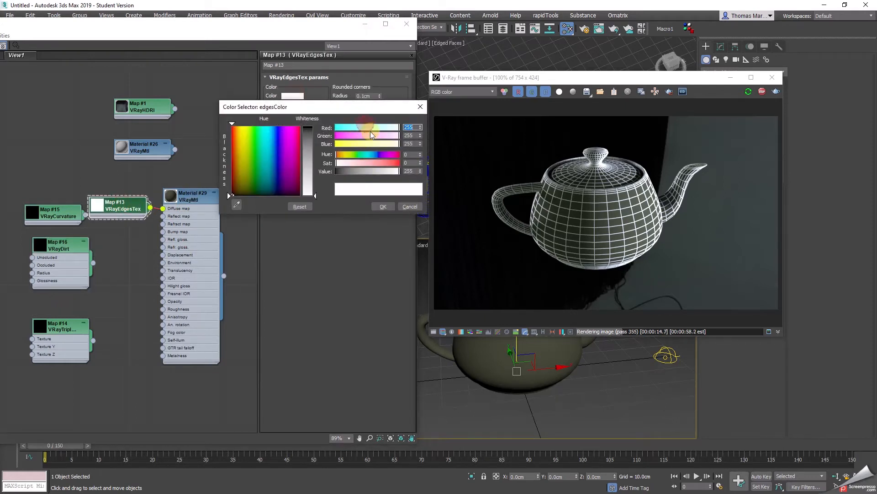
type("60")
key("Return")
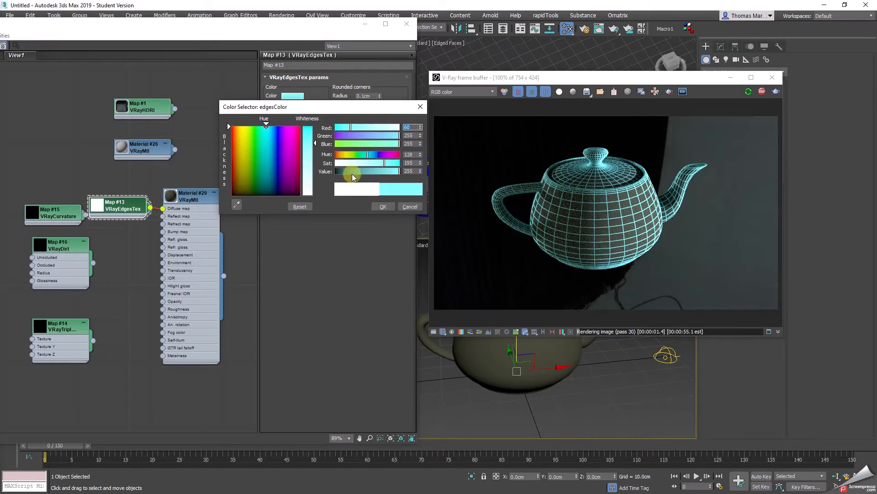
left_click_drag(353, 177, 336, 172)
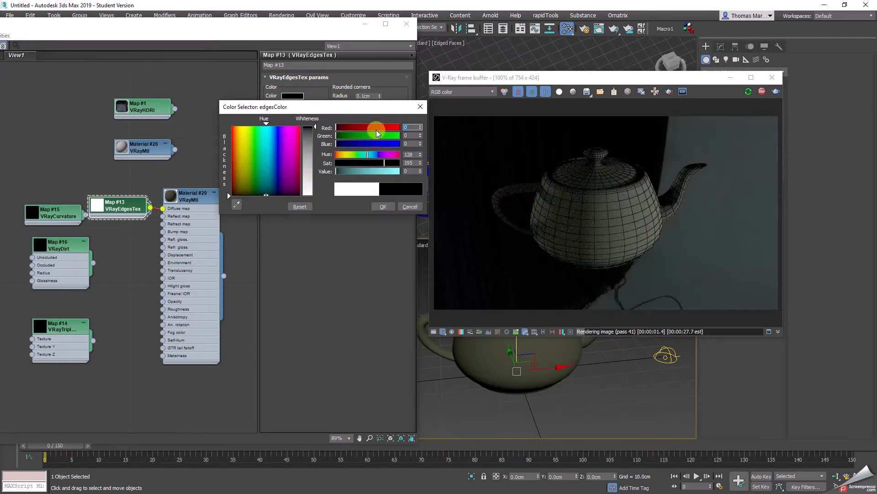
type("255")
key("Return")
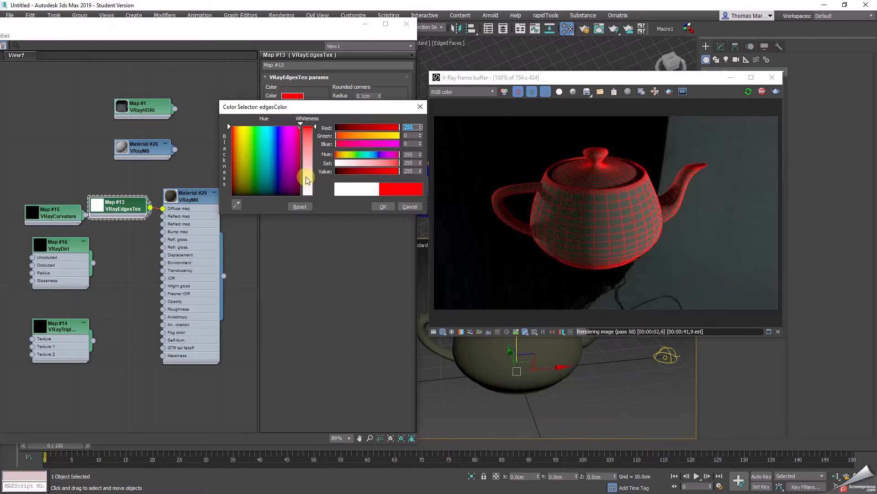
left_click_drag(306, 176, 306, 196)
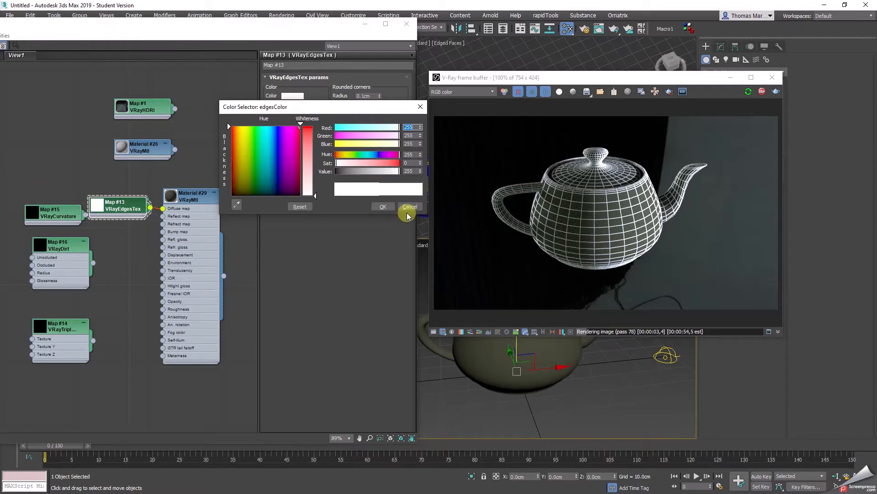
left_click(386, 206)
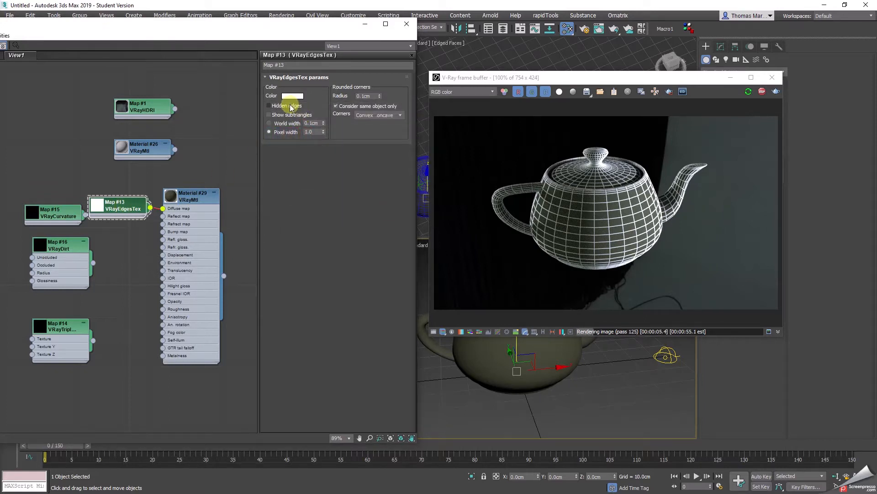
Step: Try the Hidden edges option of the VRayEdgesTex map on the teapot render and turn it off again
left_click(288, 105)
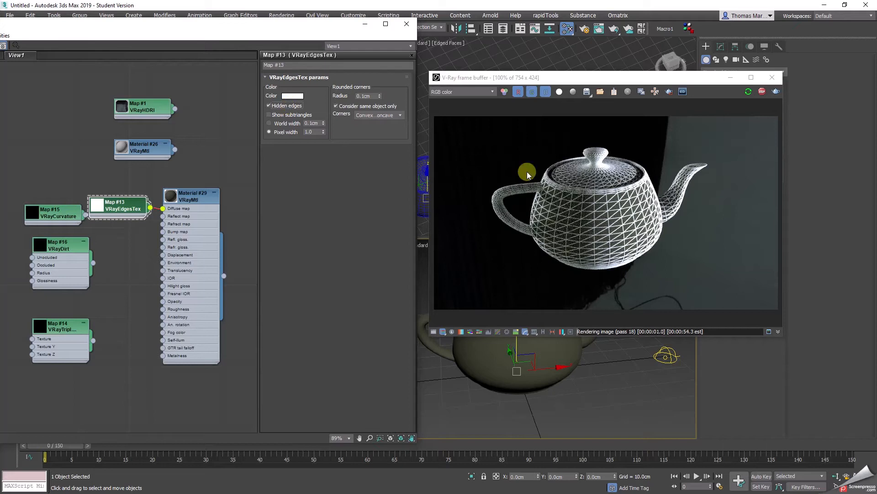
left_click(282, 106)
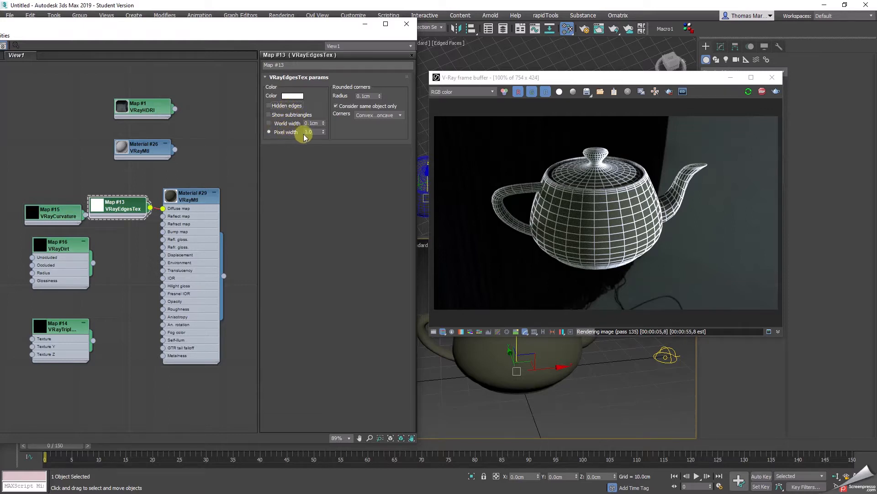
Step: Set the VRayEdgesTex Pixel width to 0.5 and dolly the camera closer to the teapot
left_click(269, 132)
double_click(315, 132)
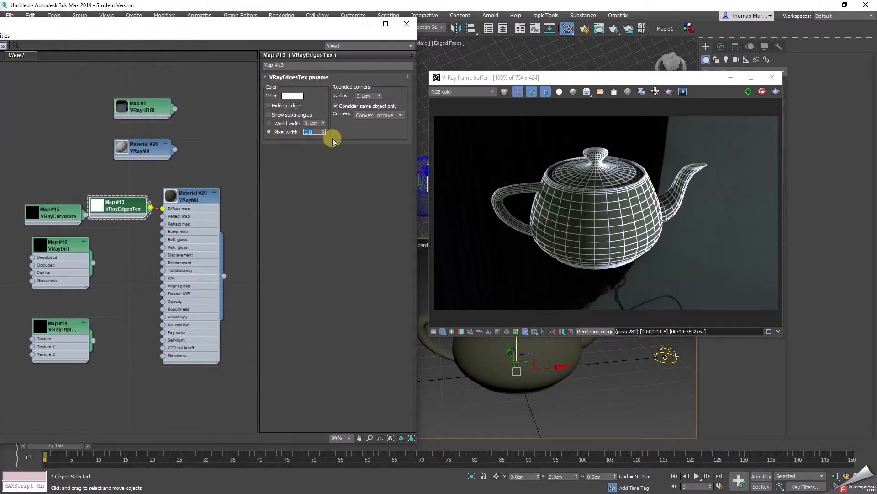
type("0.5")
key("Return")
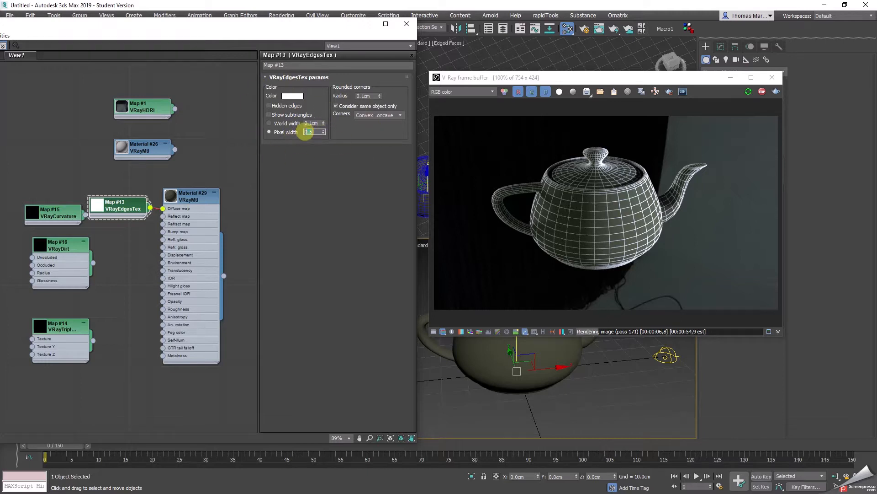
left_click(836, 476)
mouse_move(582, 387)
left_mouse_down()
mouse_move(591, 376)
mouse_move(598, 390)
left_mouse_up()
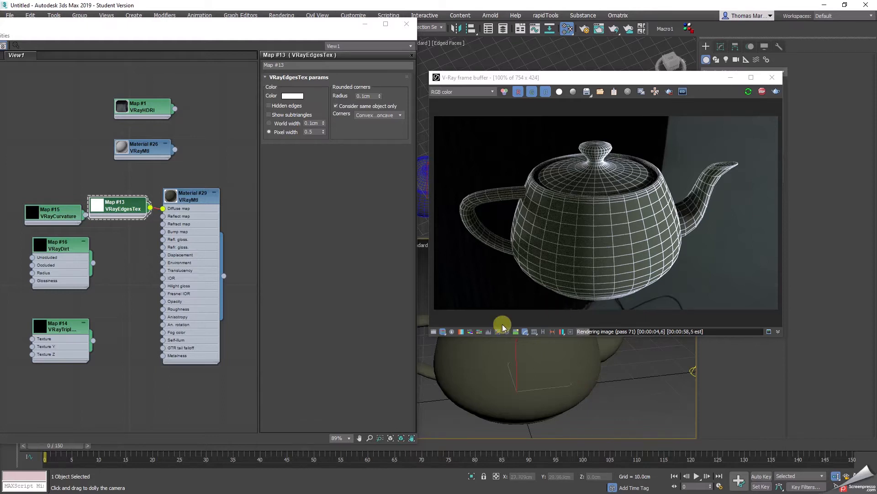
Step: Switch the VRayEdgesTex edges to World width, try 0.01 cm, and set the width to 0.05 cm
left_click(273, 123)
double_click(307, 122)
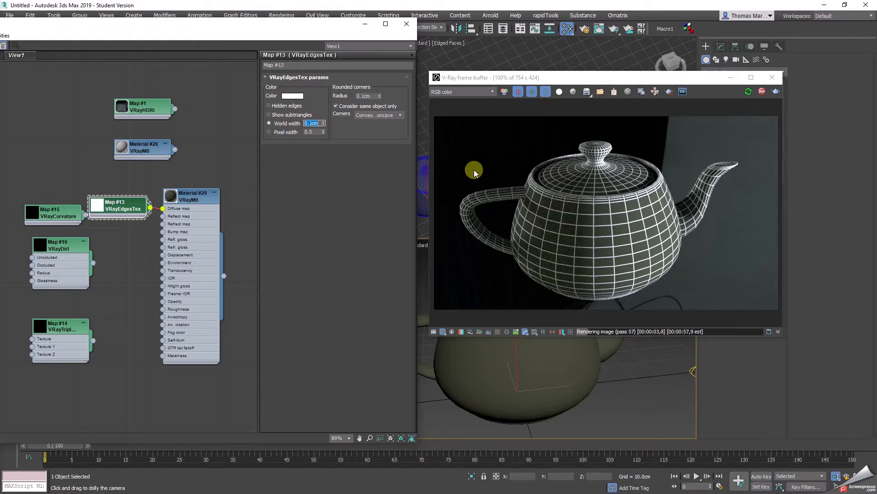
type(".01")
key("Return")
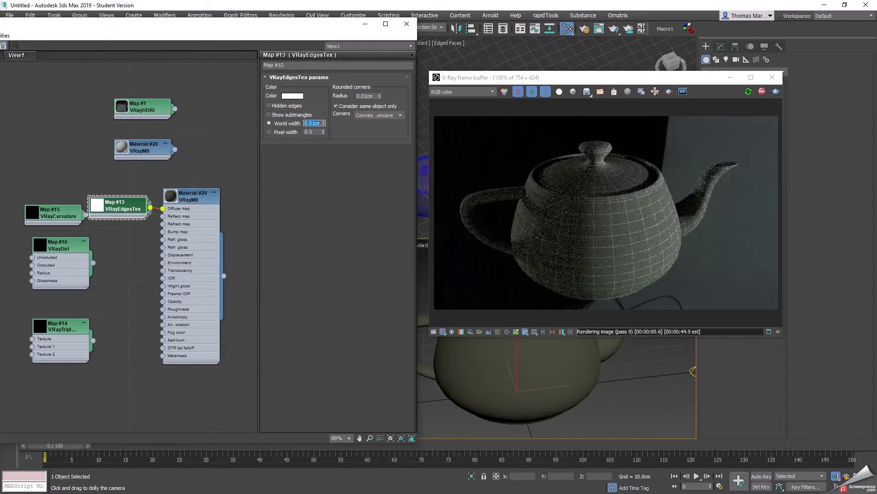
type(".0")
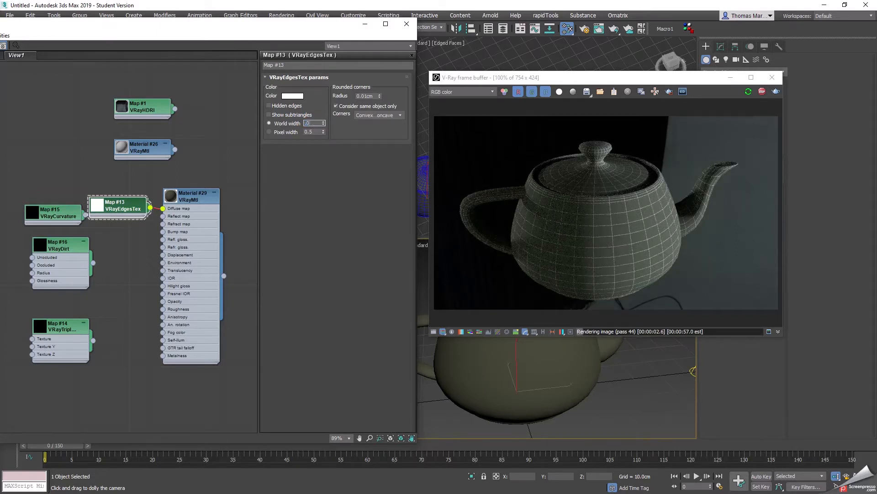
type("5")
key("Return")
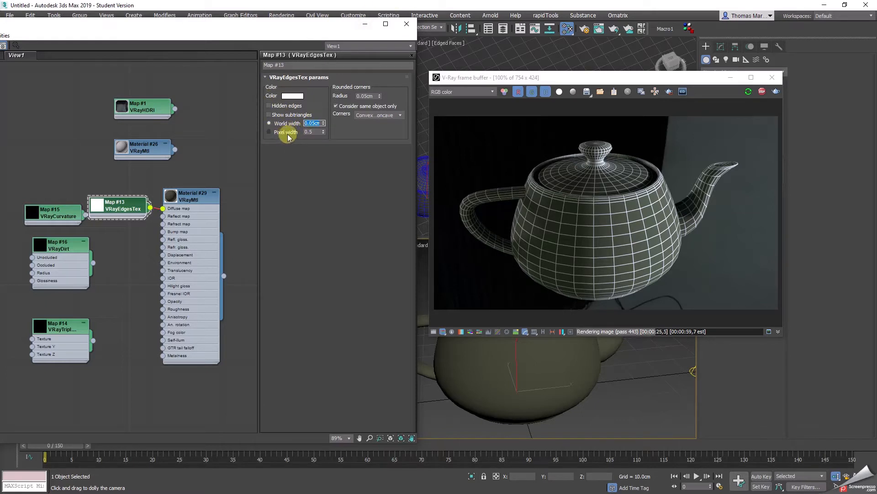
Step: Move the frame buffer slightly aside and switch the VRayEdgesTex edge thickness back to Pixel width
left_click_drag(638, 79, 632, 60)
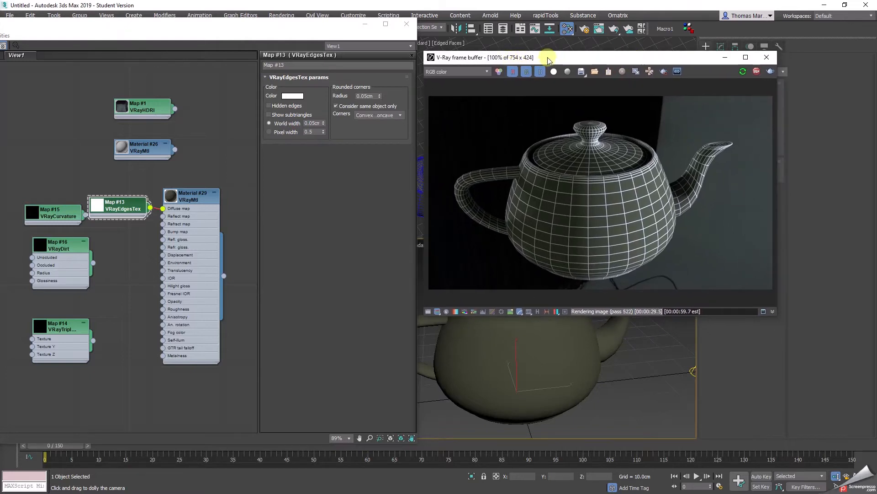
left_click_drag(547, 57, 561, 63)
left_click(281, 133)
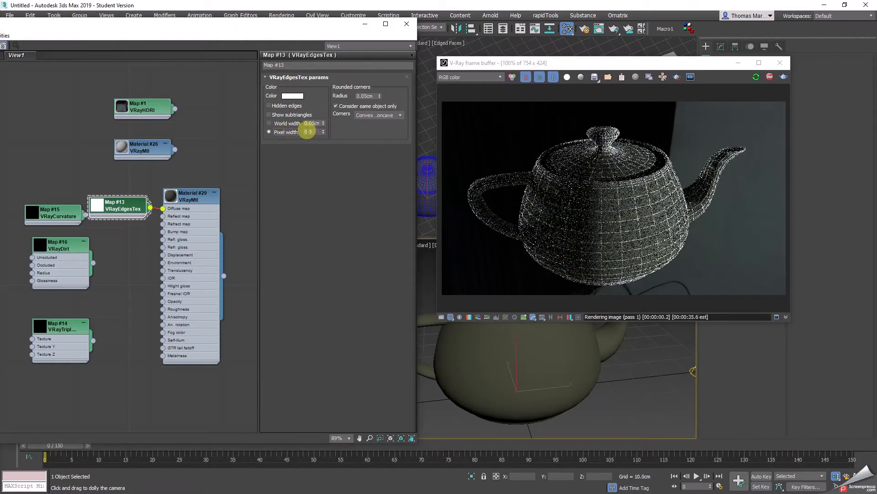
double_click(313, 132)
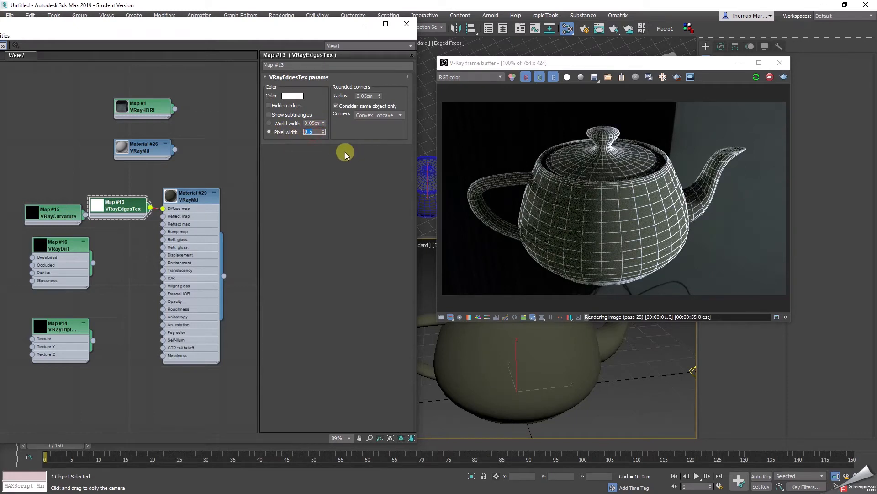
left_click(313, 132)
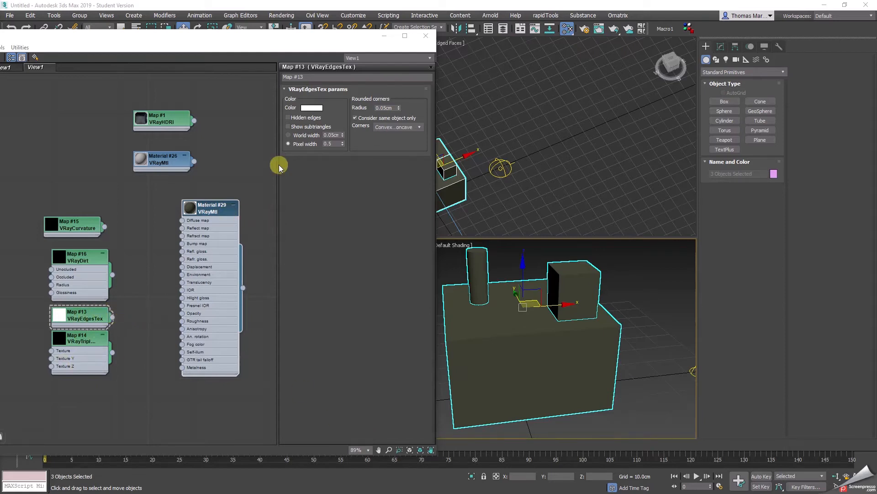
Step: Reopen the V-Ray frame buffer, start an interactive render of the boxes and cylinder, and place its window above the camera view
left_click_drag(86, 35, 0, 134)
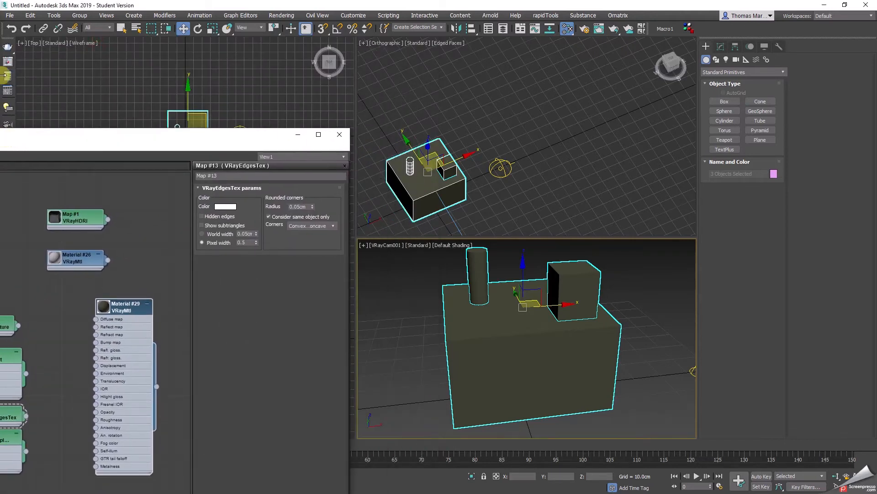
left_click(8, 62)
left_click_drag(147, 137, 129, 26)
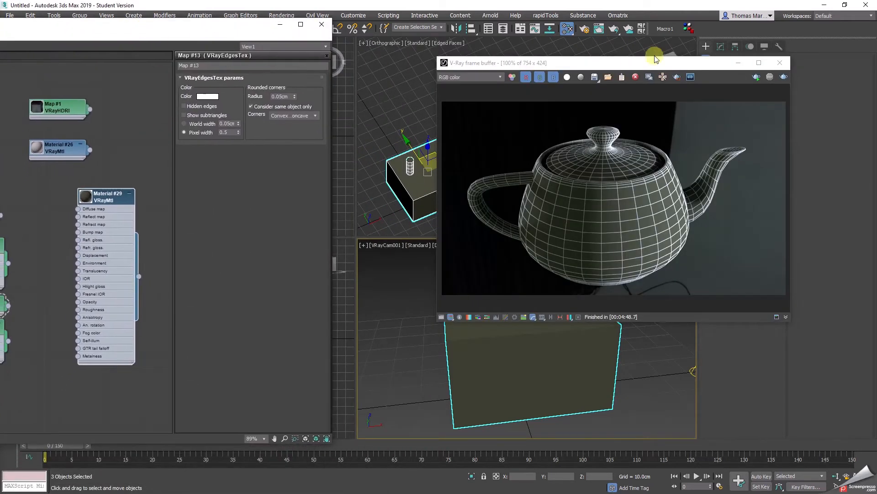
left_click(755, 78)
left_click_drag(710, 65, 674, 39)
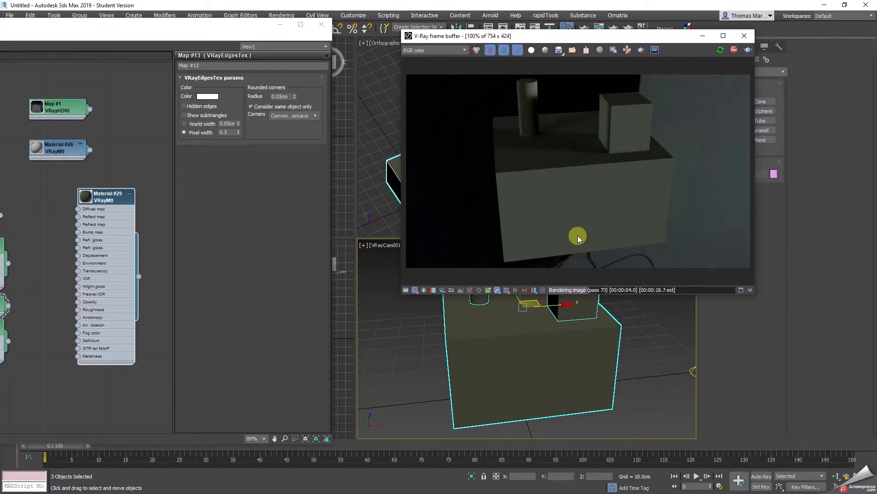
left_click_drag(614, 35, 564, 19)
Step: Lower the small box about 4.6 cm into the large box and dolly the camera closer to it
left_click(574, 302)
mouse_move(571, 289)
left_mouse_down()
mouse_move(570, 327)
mouse_move(573, 302)
left_mouse_up()
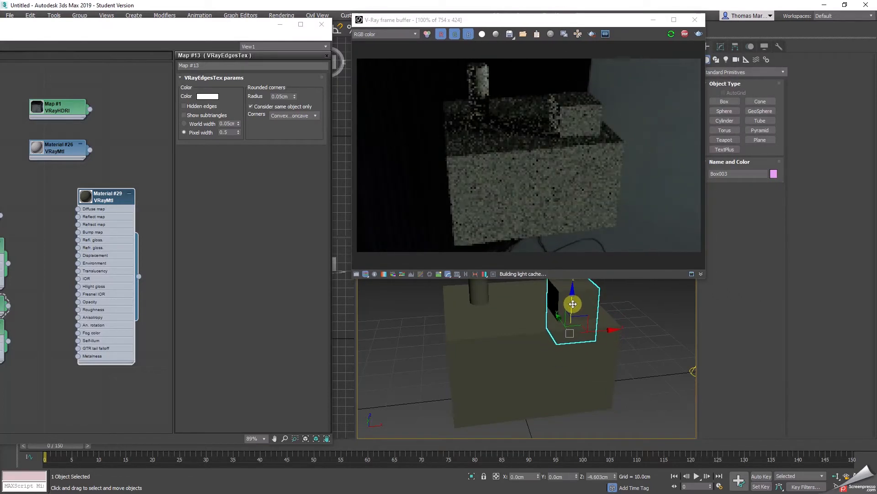
left_click(843, 478)
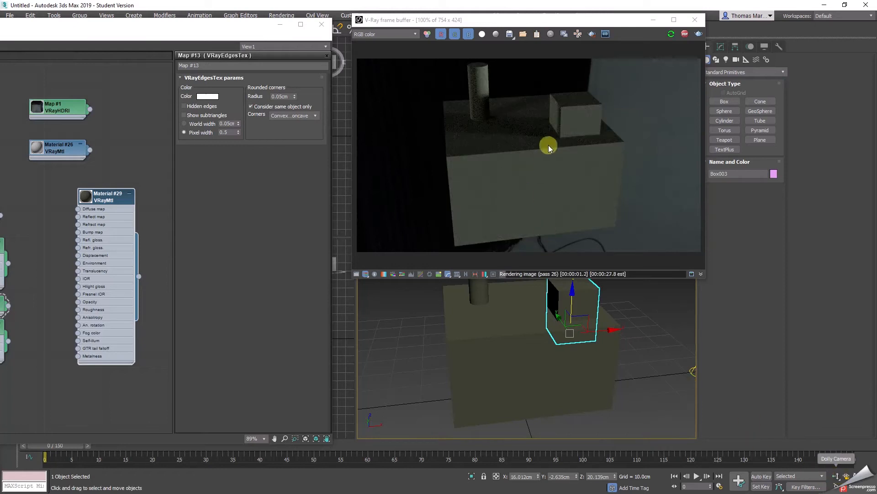
left_click(836, 475)
left_click_drag(632, 354, 600, 369)
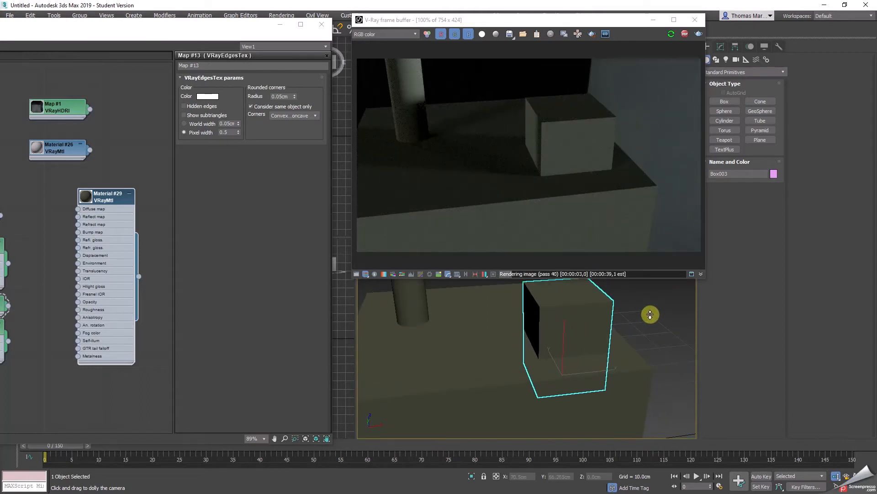
Step: Rotate the small box so a vertical edge faces the camera and move it to about X 13.2 cm, Y -0.4 cm
key("w")
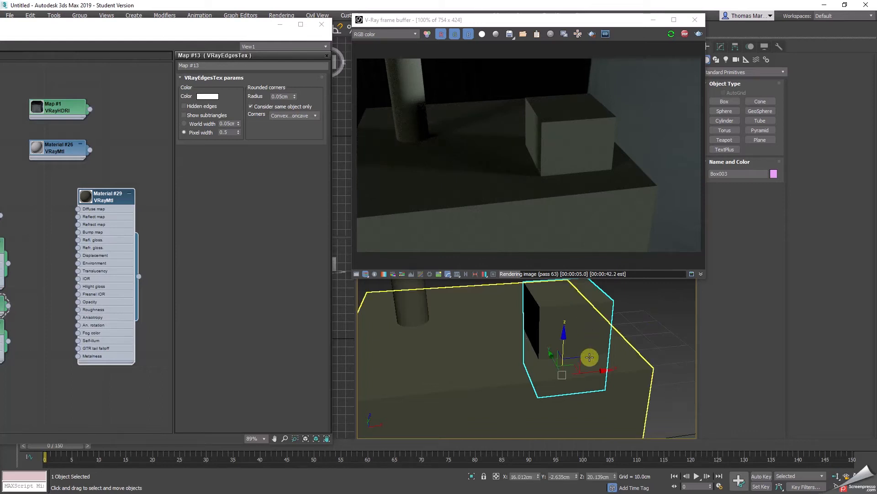
key("e")
left_click_drag(584, 397, 557, 361)
key("w")
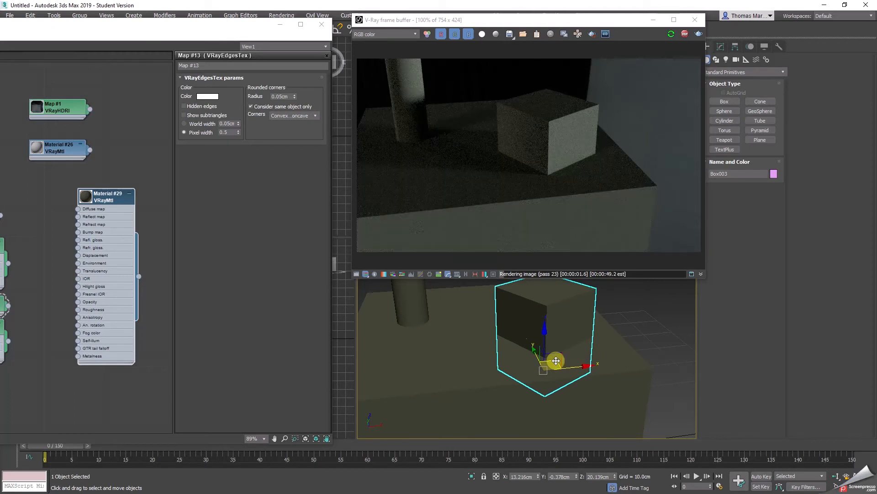
Step: Connect the VRayEdgesTex map to the Bump map slot of Material #29 and move the editor off the render
left_click_drag(197, 34, 360, 26)
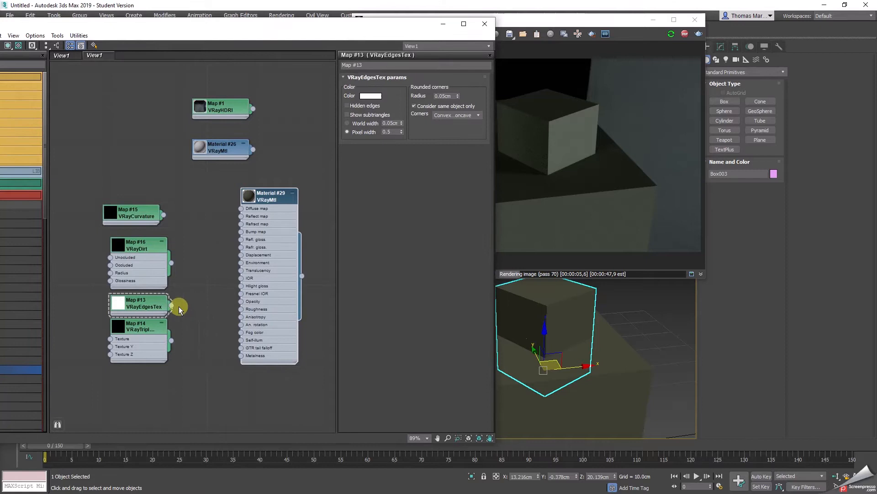
left_click_drag(171, 304, 241, 234)
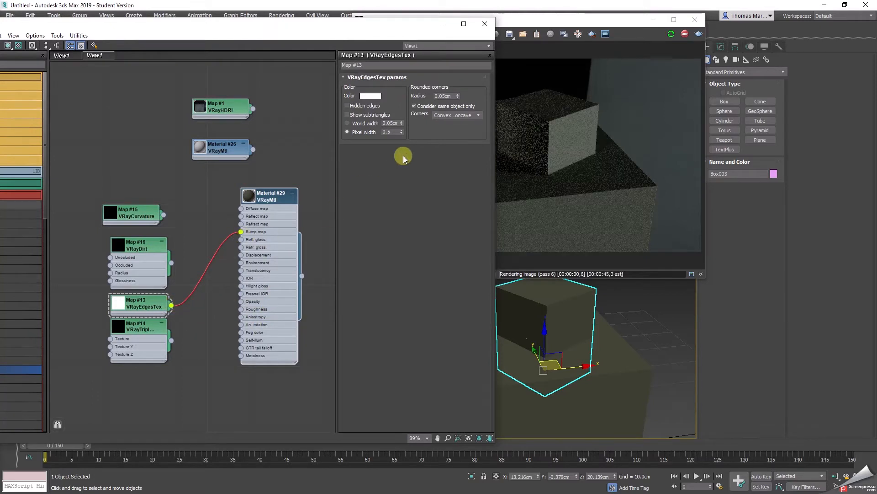
left_click_drag(354, 28, 292, 35)
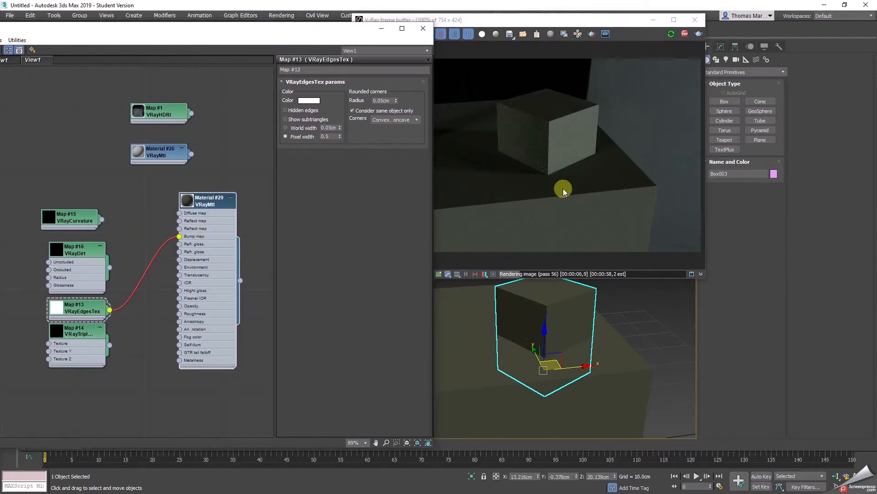
Step: Open the rounded corners Radius value of the VRayEdgesTex map for editing
double_click(387, 100)
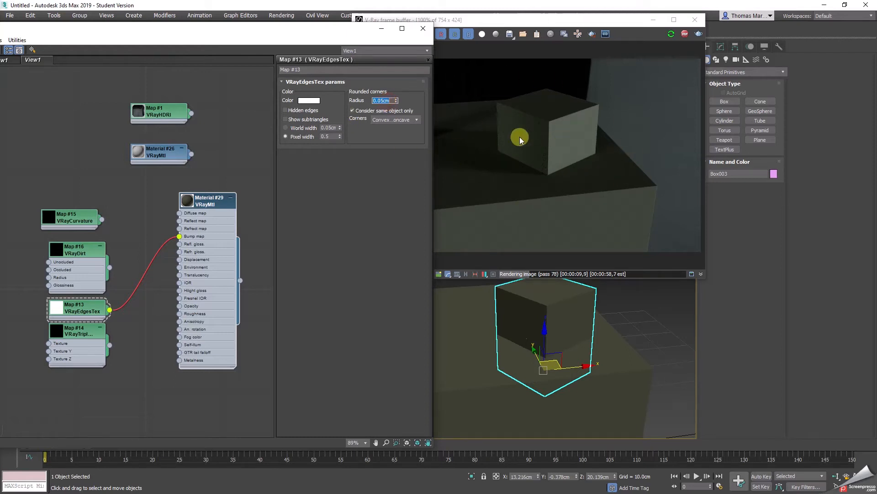
left_click(392, 100)
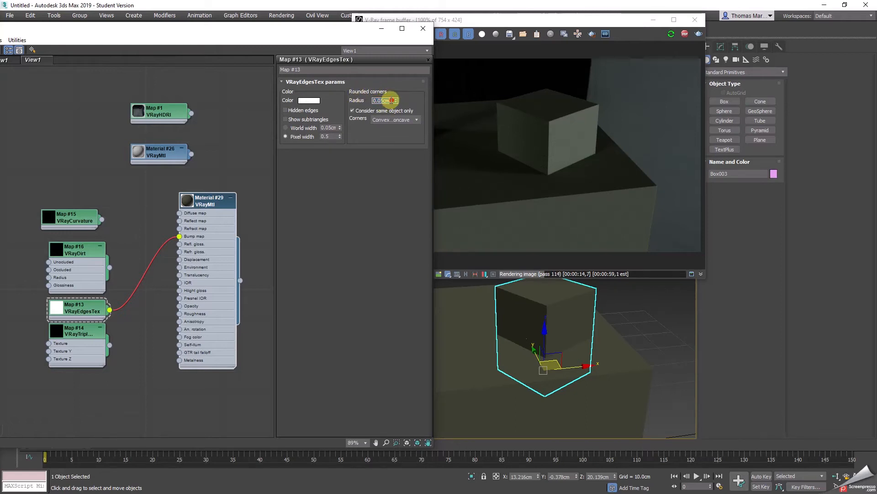
left_click_drag(392, 101, 357, 100)
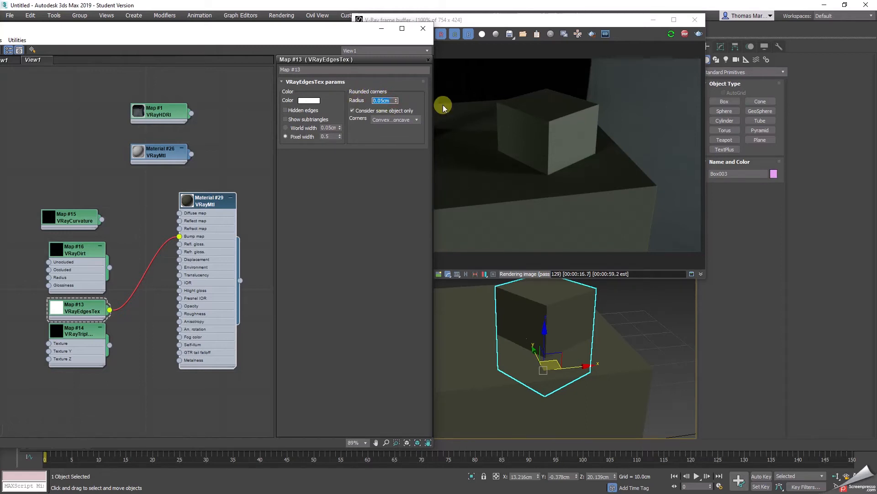
Step: Try a rounded-corner radius of 1 cm on the VRayEdgesTex map, and reduce it to 0.5 cm
type("1")
key("Return")
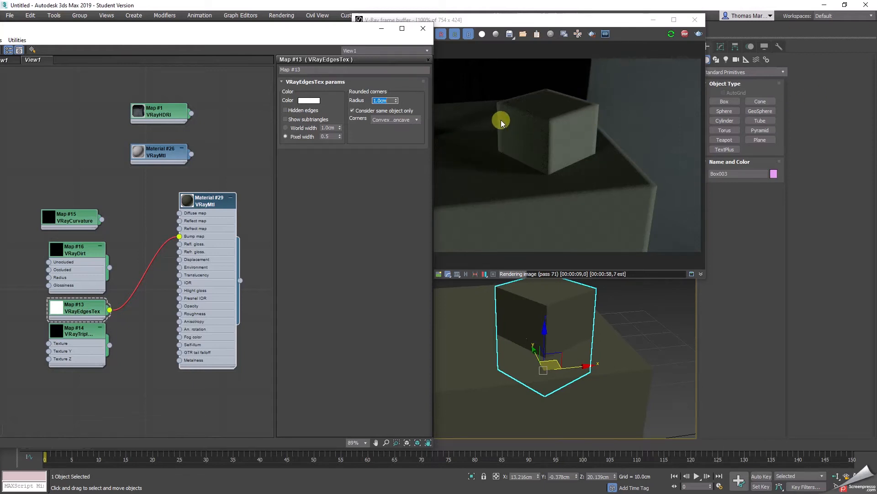
type("0.5")
key("Return")
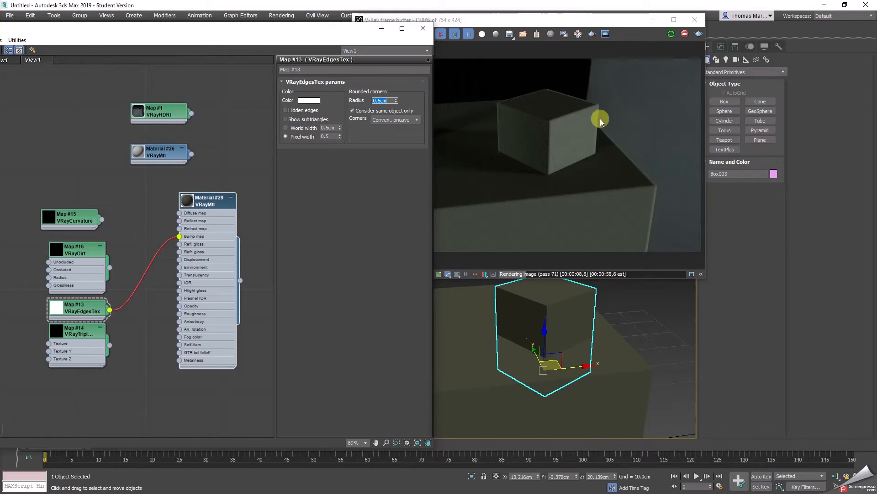
Step: Turn off Consider same object only and move the small box to about X 13.48, Y -3.33, Z 23.87 cm
left_click(363, 113)
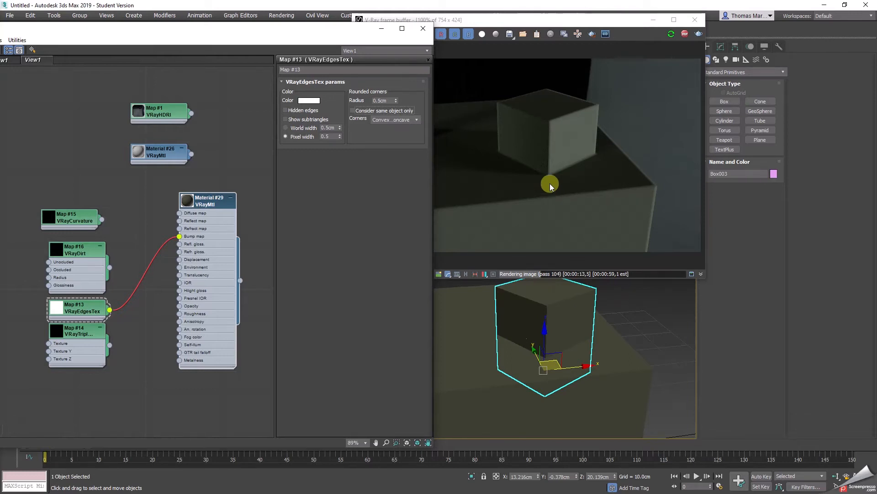
left_click_drag(549, 356, 545, 322)
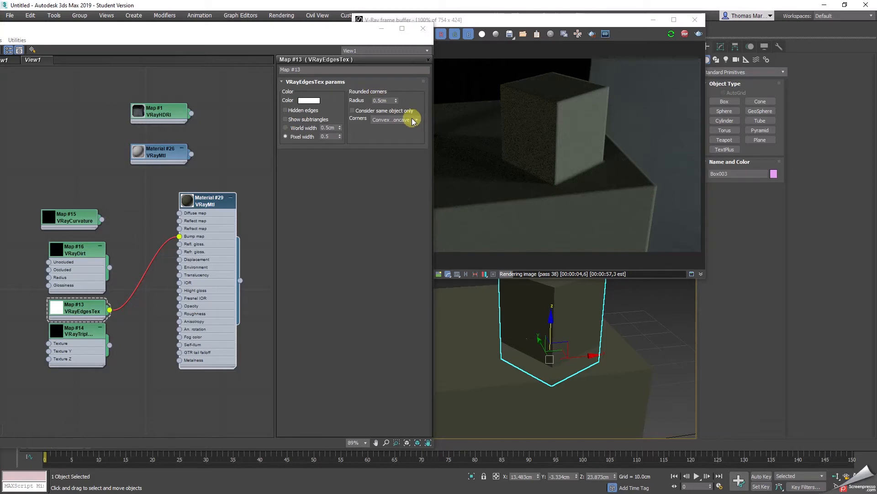
Step: Try Convex only for the rounded corners, switch to Concave only, and lower the small box to about Z 23.79 cm
left_click(403, 118)
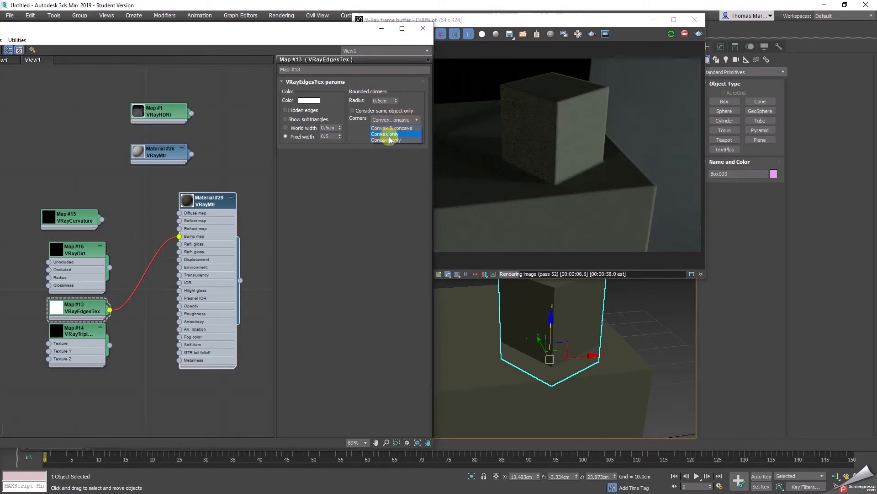
left_click(396, 134)
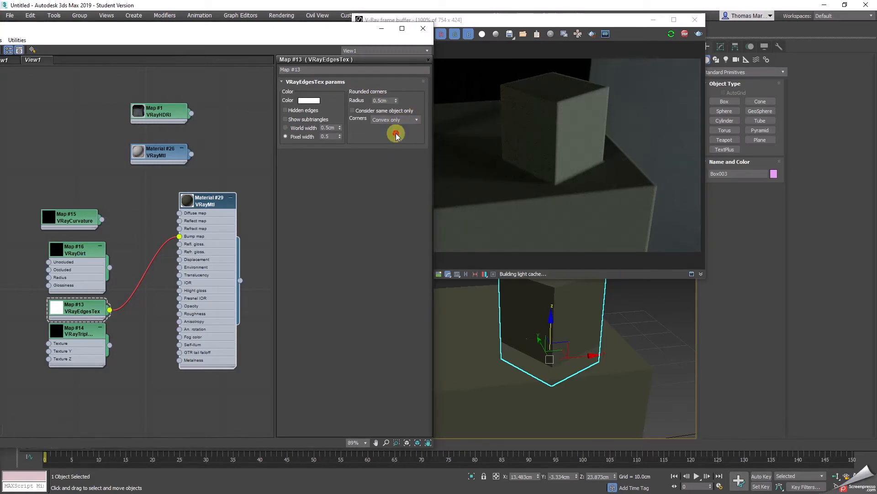
left_click(408, 120)
left_click(396, 141)
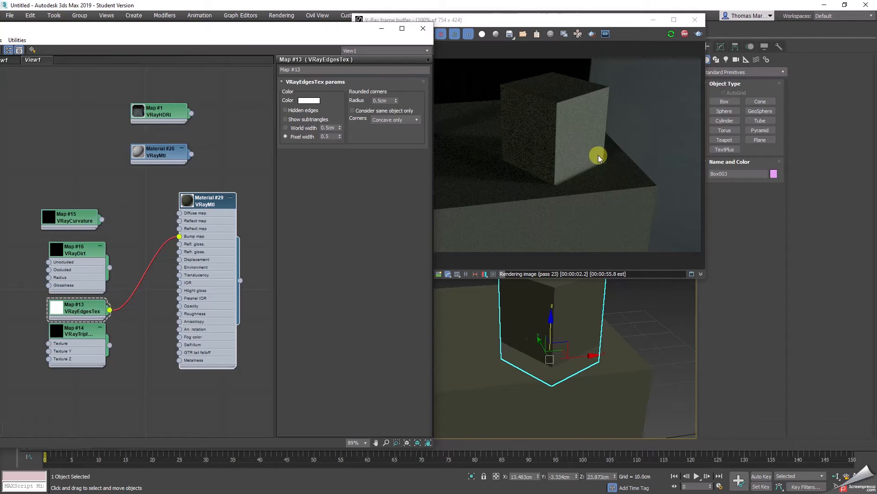
left_click_drag(553, 327, 554, 320)
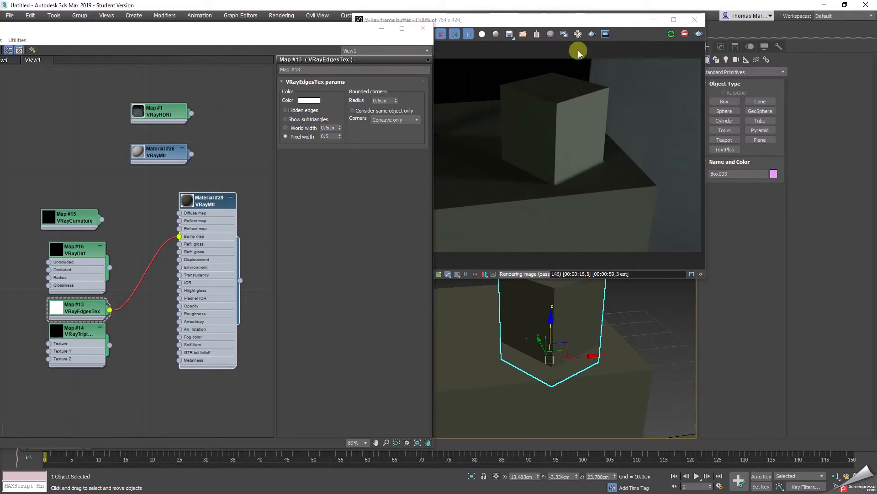
Step: Examine the concave corner effect up close in the render where the cylinder meets the base, and return to the full view
left_click(574, 20)
left_click_drag(575, 22, 593, 29)
left_click_drag(527, 31, 583, 42)
right_click(588, 174)
left_click(612, 187)
middle_click_drag(523, 161, 586, 178)
scroll(588, 177, "up", 3)
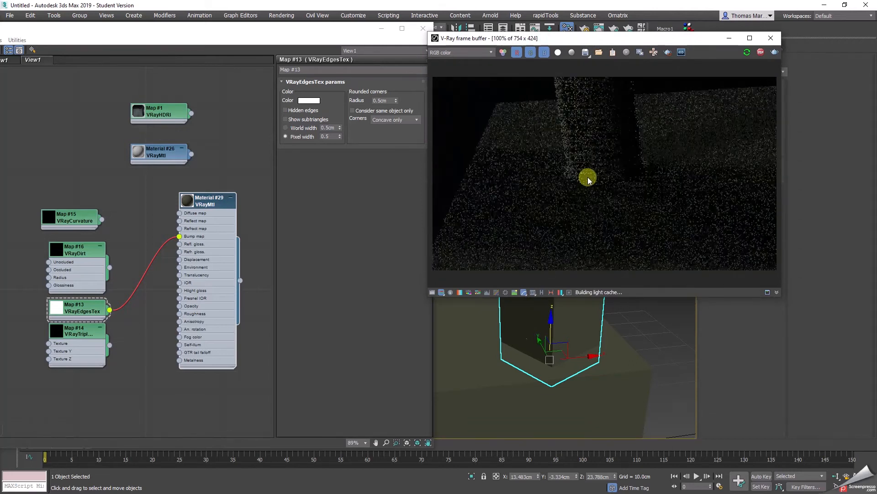
scroll(589, 179, "up", 2)
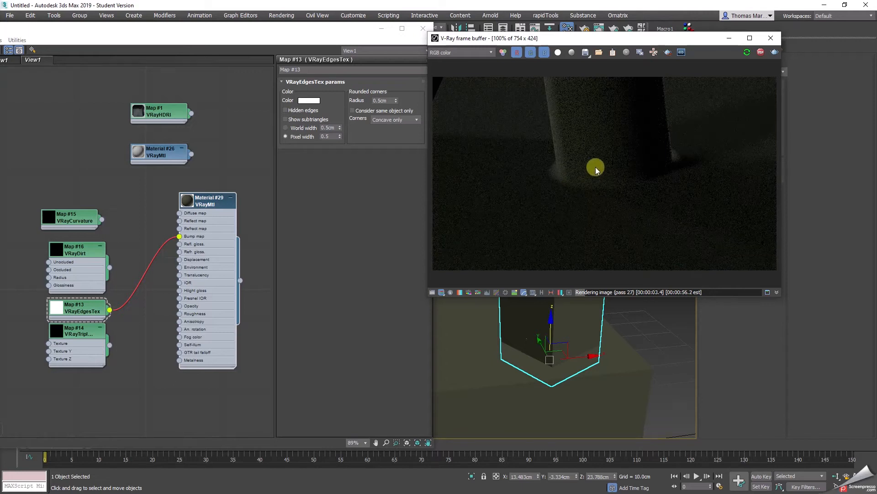
scroll(612, 163, "down", 2)
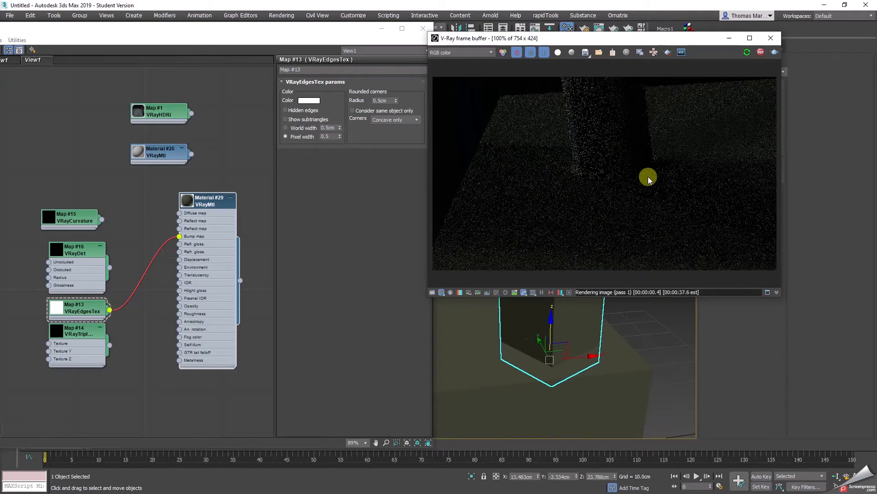
scroll(648, 177, "down", 2)
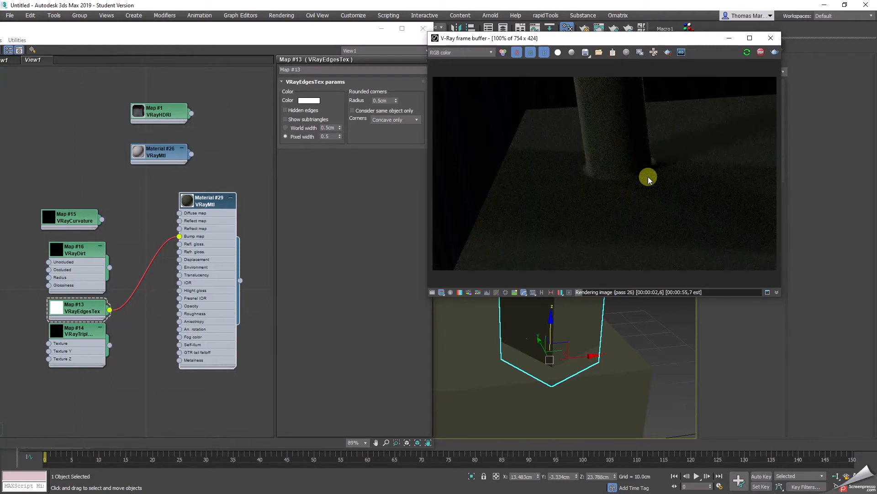
right_click(688, 115)
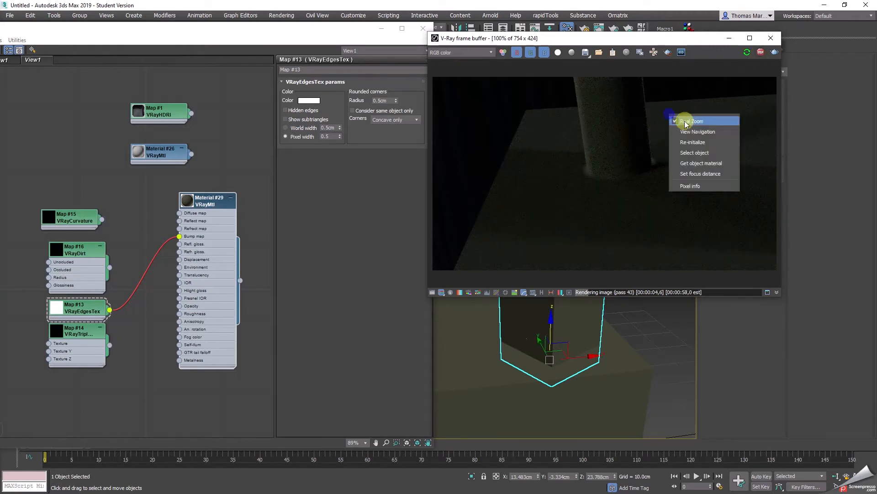
left_click(699, 123)
left_click(211, 202)
left_click_drag(210, 203, 211, 205)
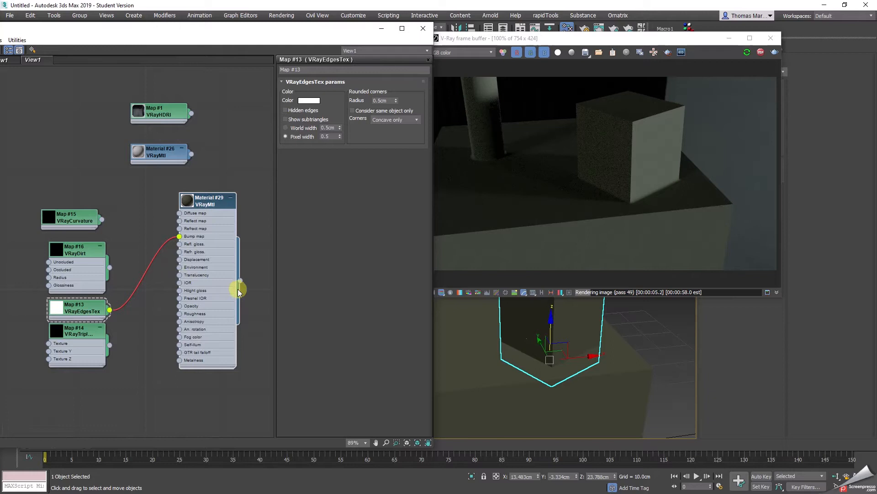
left_click(76, 328)
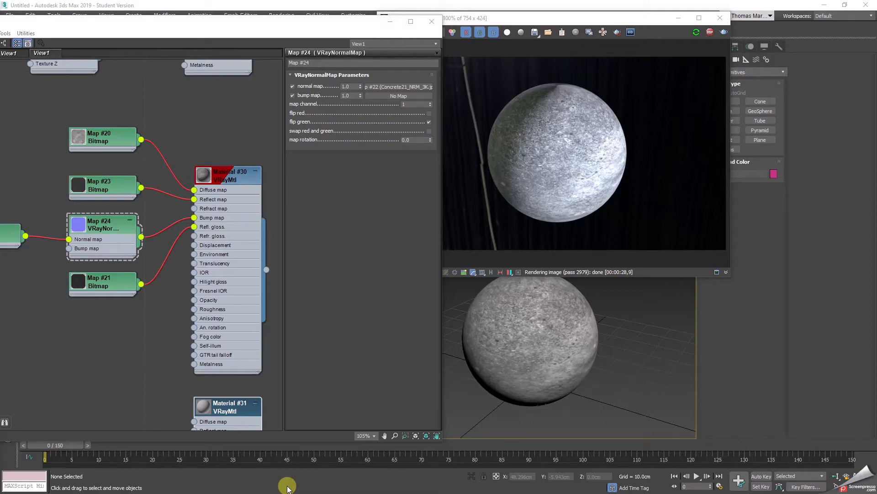
Step: Select the concrete sphere and examine its texture mapping around the top pole from above, up close and from the side
mouse_move(610, 20)
left_mouse_down()
mouse_move(664, 29)
mouse_move(624, 11)
left_mouse_up()
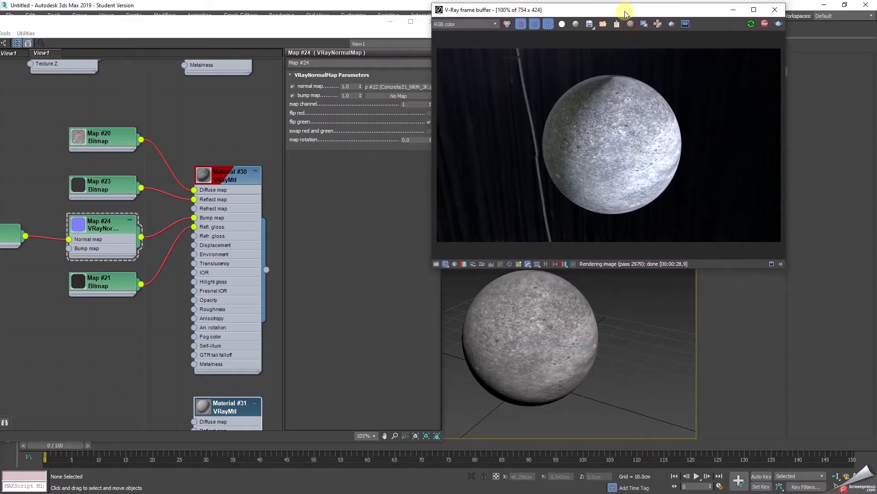
left_click(529, 332)
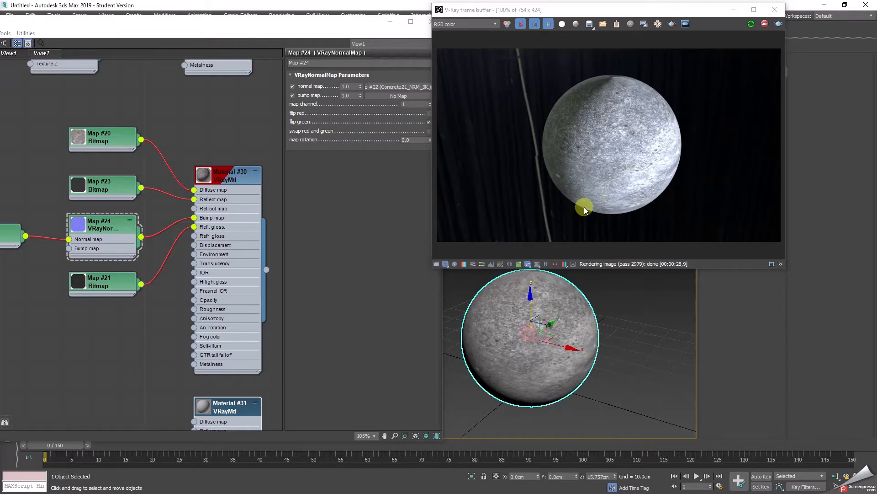
left_click_drag(647, 12, 628, 12)
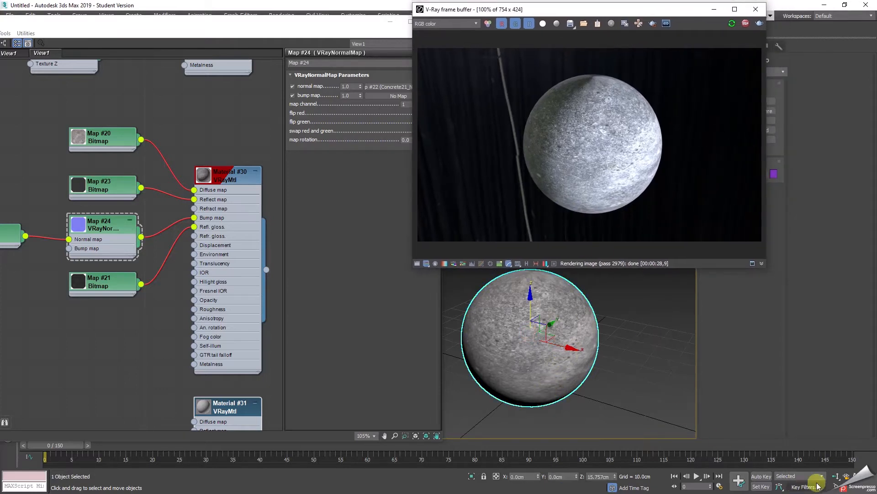
left_click(846, 476)
left_click_drag(569, 310, 571, 351)
left_click(836, 476)
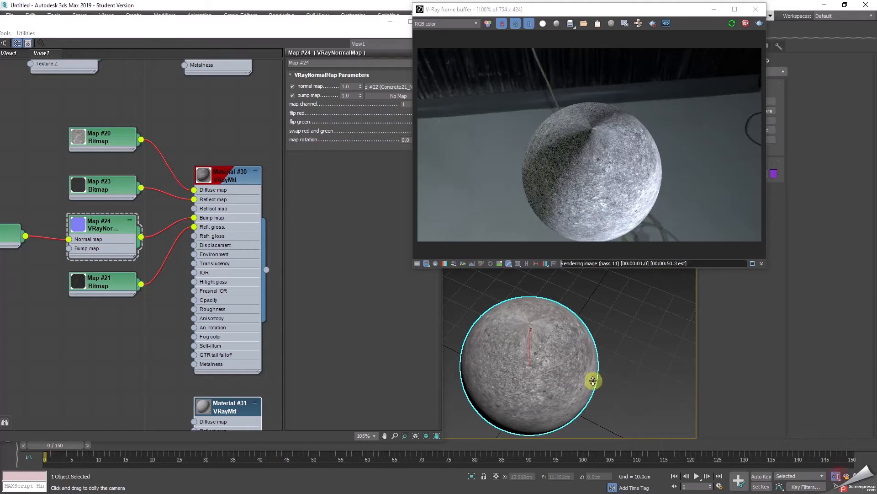
left_click_drag(533, 327, 574, 374)
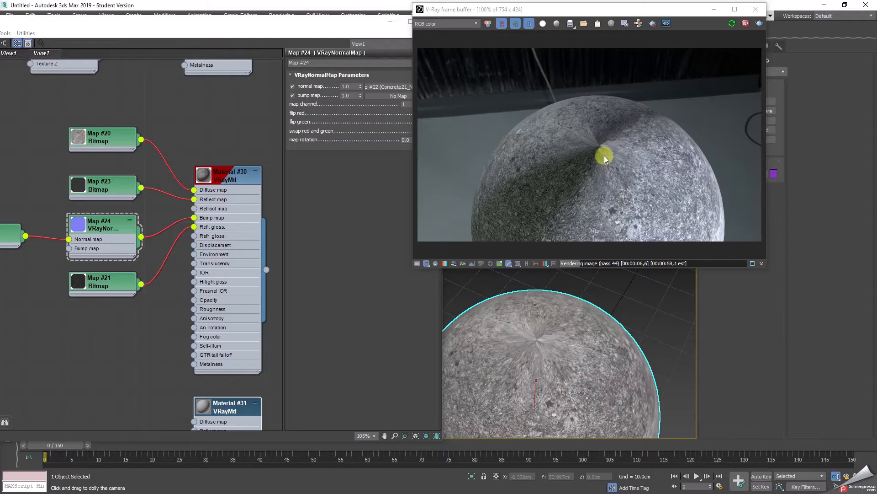
left_click_drag(578, 326, 569, 343)
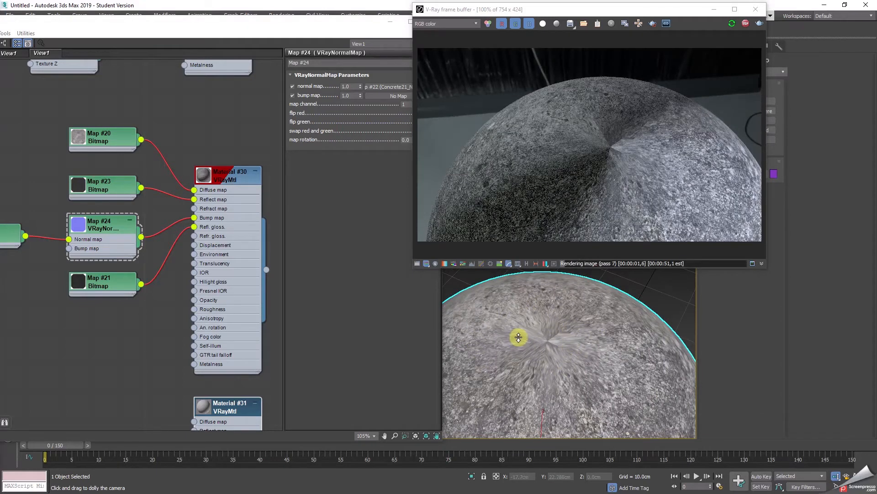
left_click_drag(578, 333, 580, 391)
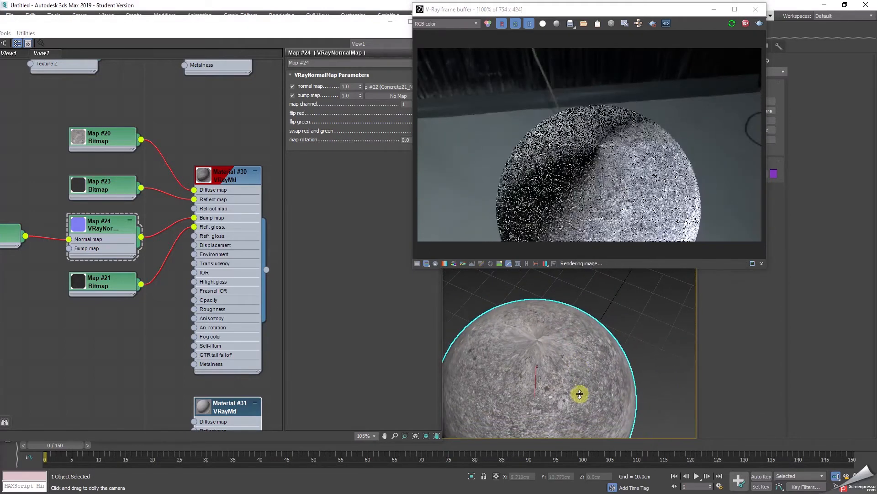
left_click(836, 476)
left_click_drag(657, 401, 607, 382)
left_click(833, 473)
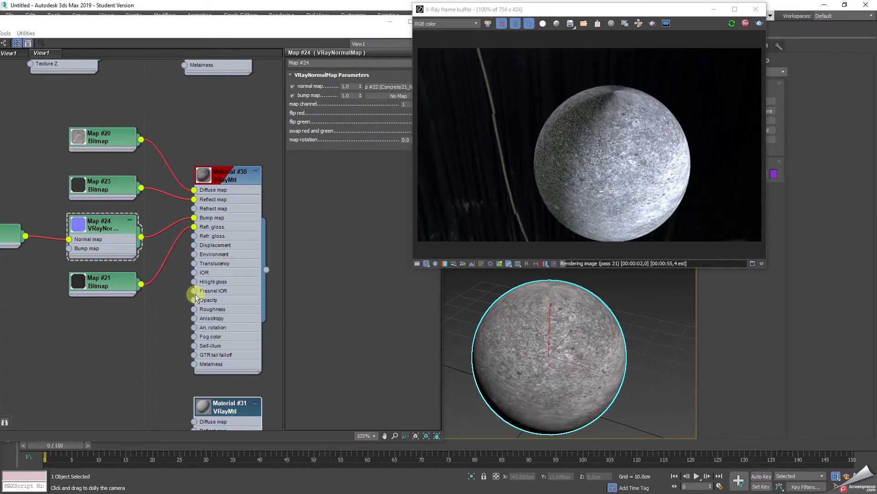
Step: Duplicate the concrete diffuse bitmap of Material #30 and place the copy beside Material #31
middle_click_drag(145, 343, 147, 297)
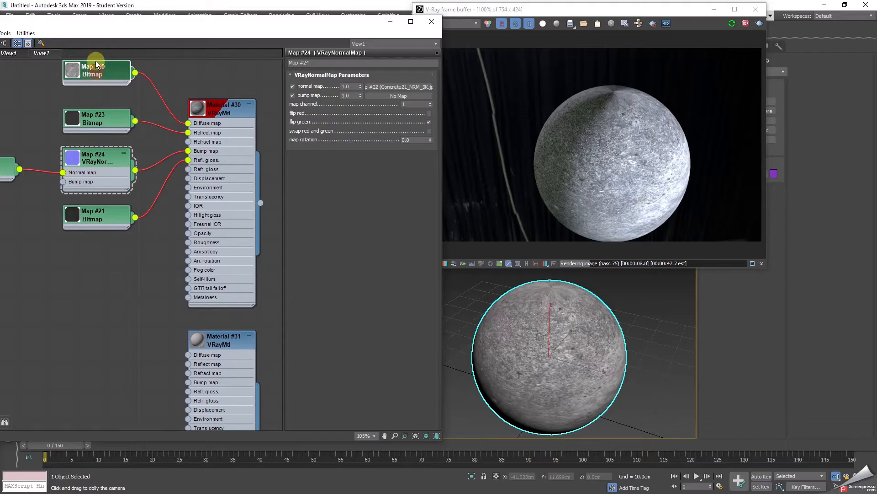
mouse_move(100, 70)
left_mouse_down("shift")
mouse_move(107, 303)
mouse_move(100, 331)
left_mouse_up("shift")
mouse_move(143, 372)
middle_mouse_down()
mouse_move(166, 345)
mouse_move(157, 279)
middle_mouse_up()
left_click_drag(103, 237, 76, 241)
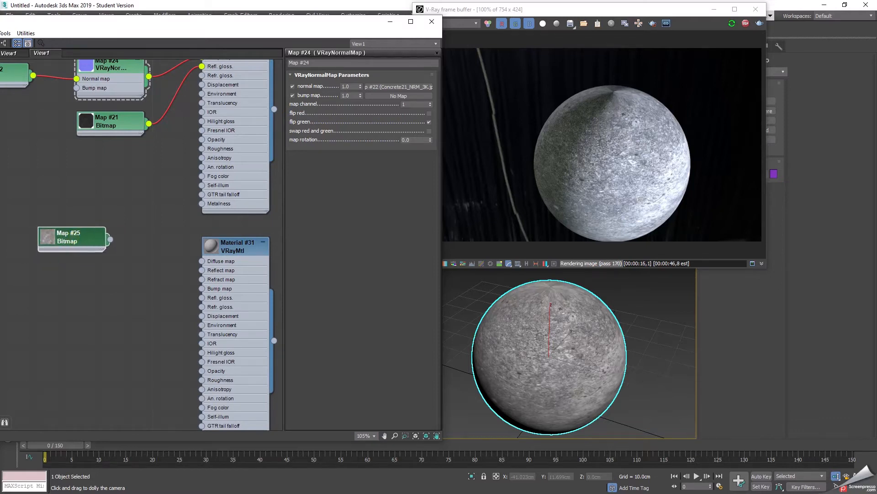
Step: Add a VRayTriplanarTex map fed by the copied concrete bitmap and connect it to Material #31's diffuse map
left_click_drag(173, 235, 140, 262)
left_click_drag(82, 244, 108, 284)
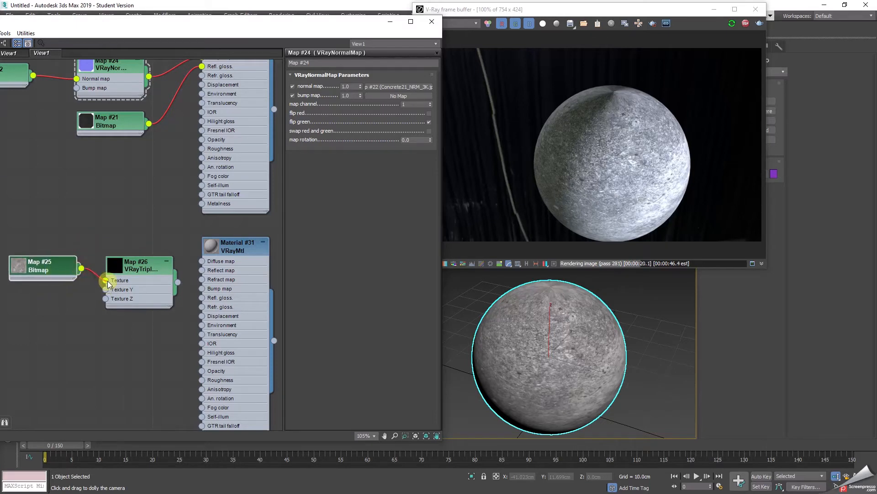
mouse_move(51, 266)
left_mouse_down()
mouse_move(65, 289)
mouse_move(61, 280)
left_mouse_up()
left_click_drag(178, 282, 204, 265)
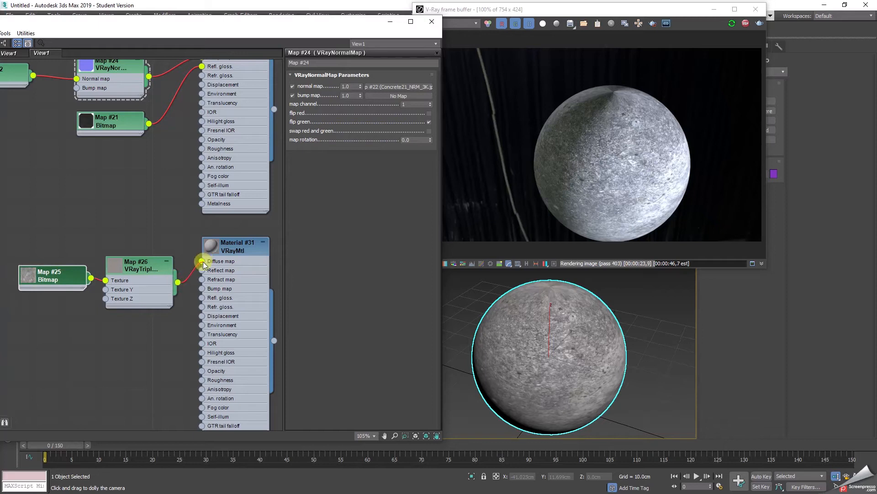
Step: Reposition Material #31 with its maps and assign the material to the sphere
left_click_drag(248, 235, 239, 225)
left_click_drag(265, 331, 537, 358)
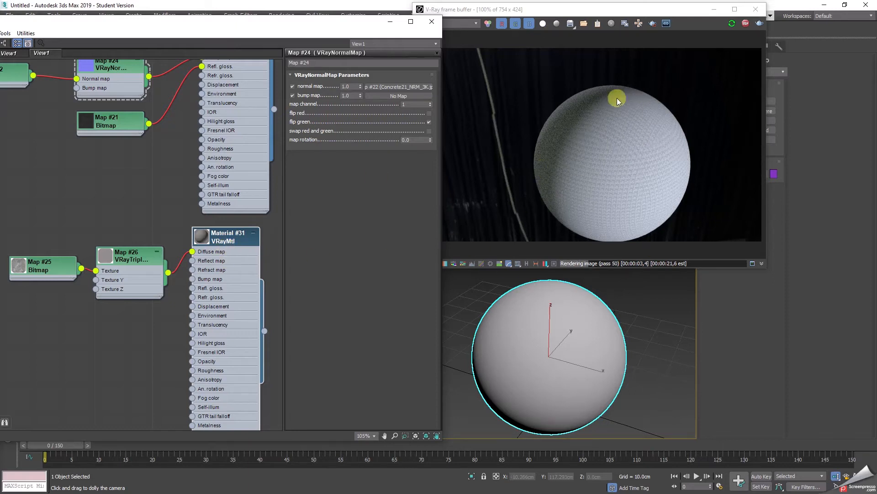
Step: Open the triplanar map's parameters and inspect the Concrete21_COL_VAR1_3K image from the Concrete21_3k folder in an image viewer
double_click(141, 261)
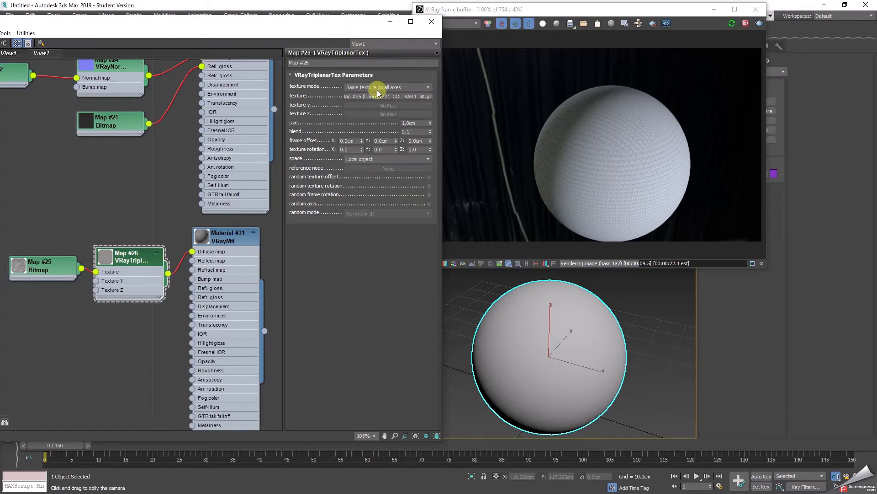
left_click(418, 123)
left_click(420, 122)
double_click(419, 123)
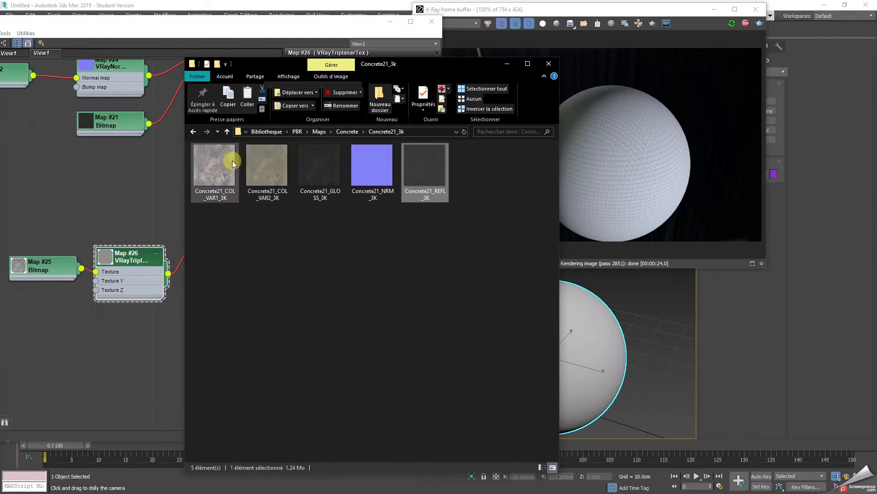
double_click(229, 166)
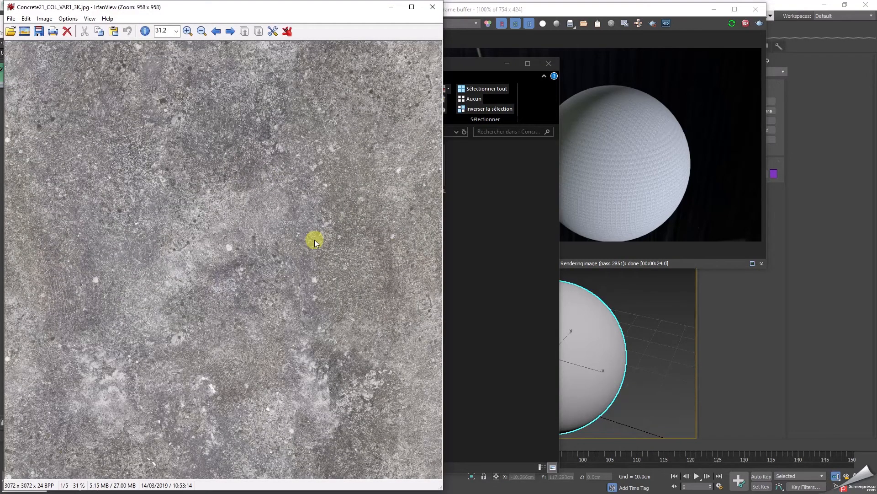
left_click(432, 6)
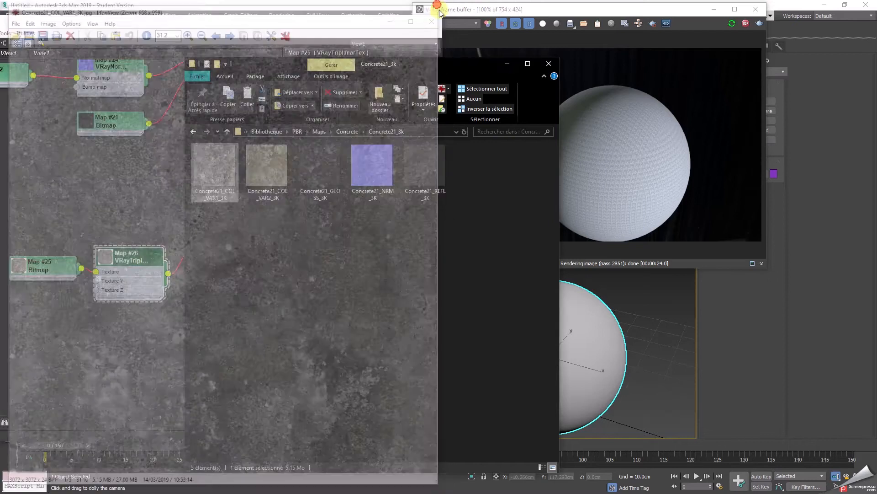
left_click(506, 63)
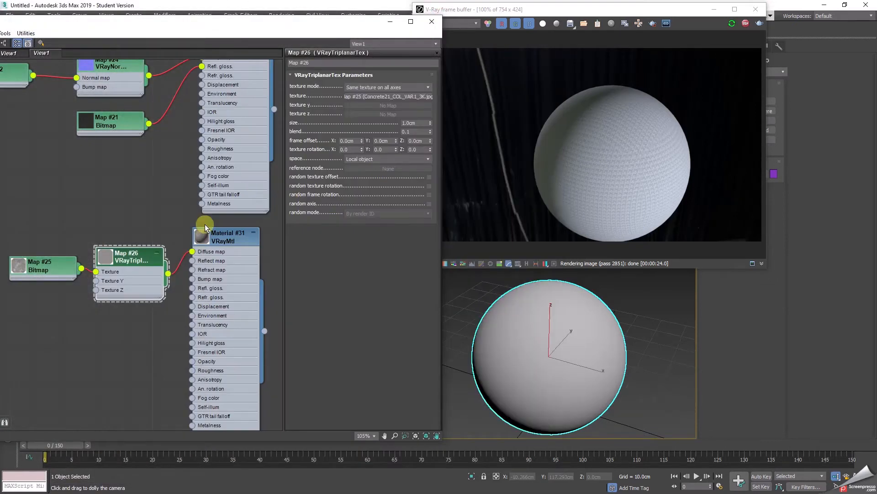
Step: Try a triplanar texture size of 50 cm, and increase it to 100 cm
double_click(417, 123)
type("50")
key("Return")
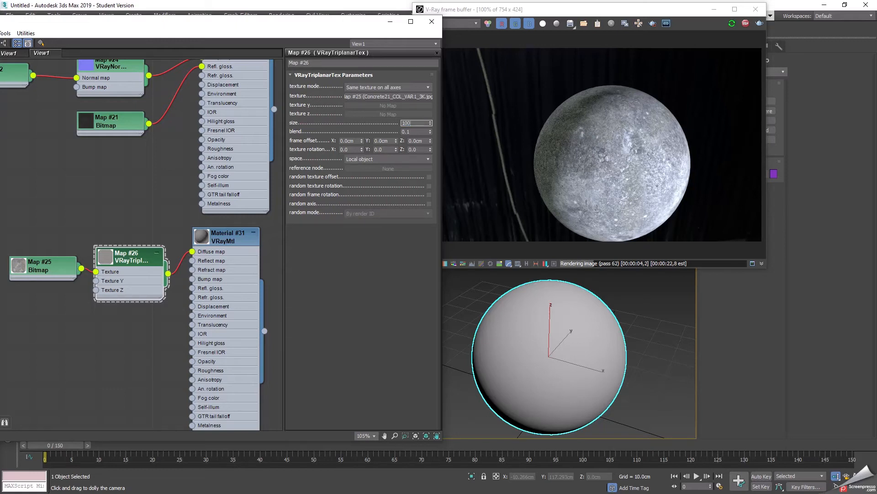
key("Return")
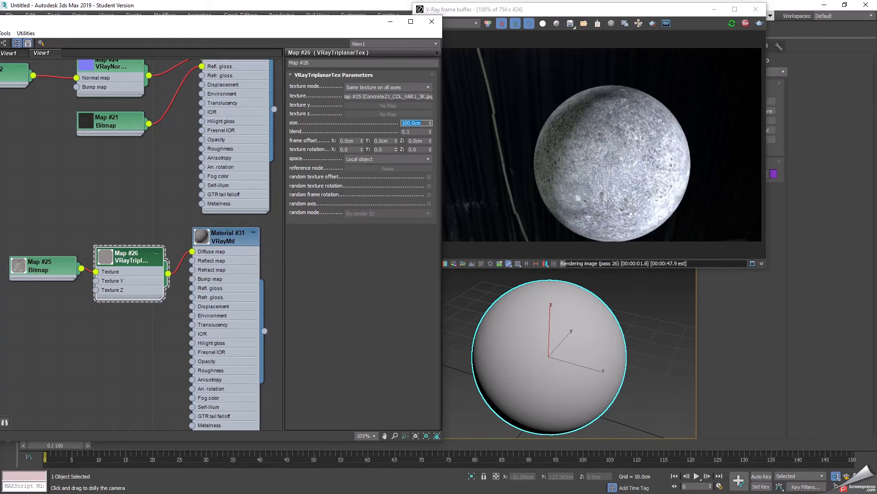
Step: Set the triplanar texture size to 50 cm
type("50")
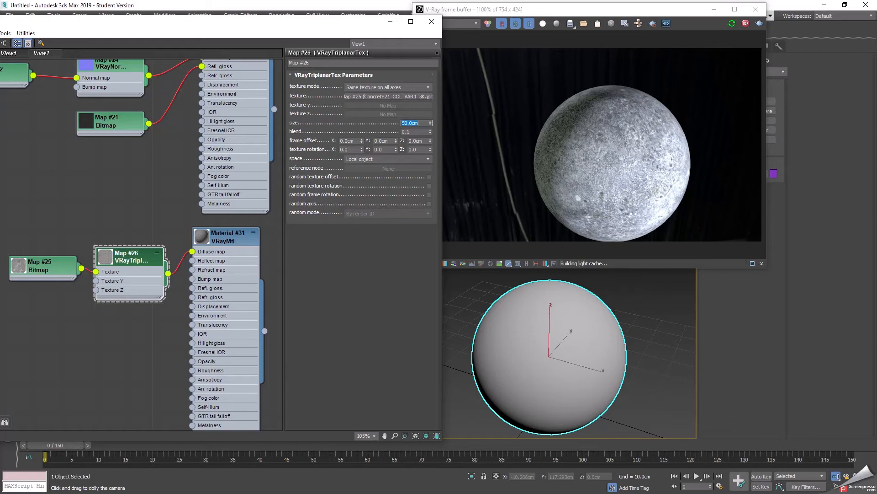
key("Return")
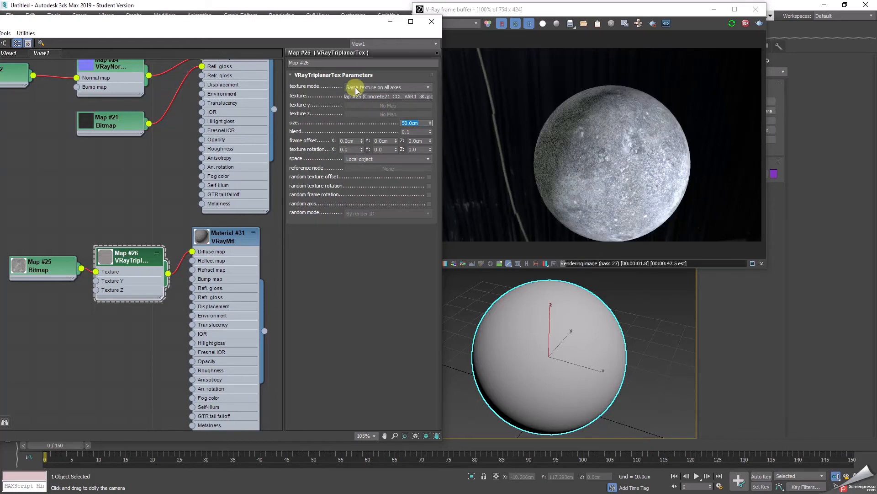
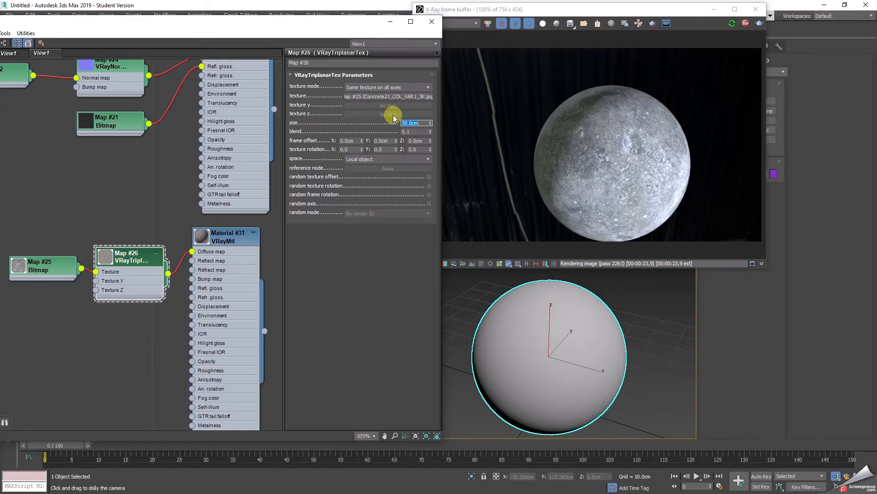
left_click_drag(640, 10, 673, 33)
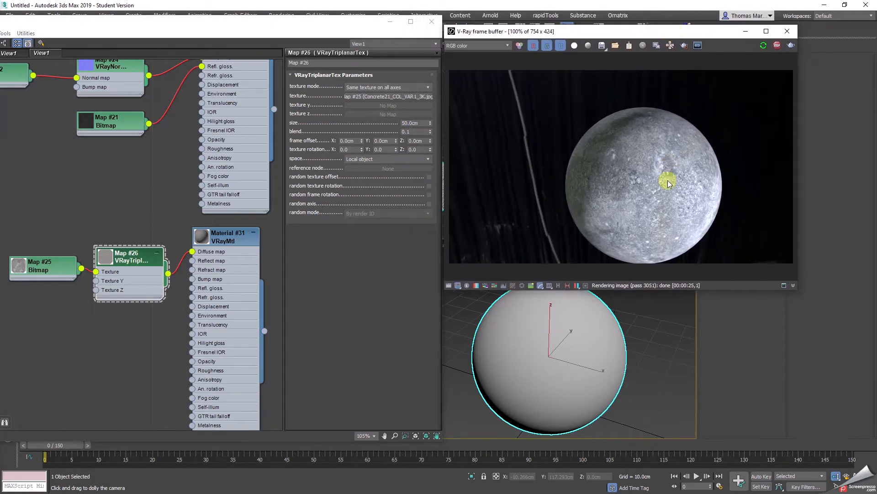
mouse_move(614, 347)
left_mouse_down()
mouse_move(597, 336)
mouse_move(603, 359)
left_mouse_up()
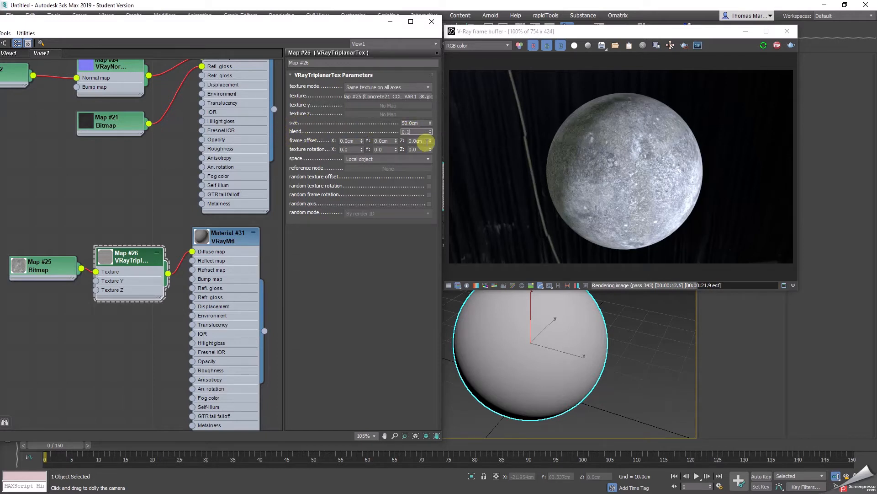
Step: Try a triplanar blend of 0.0 and examine the texture transitions on the sphere at close range in the render
left_click_drag(430, 131, 428, 153)
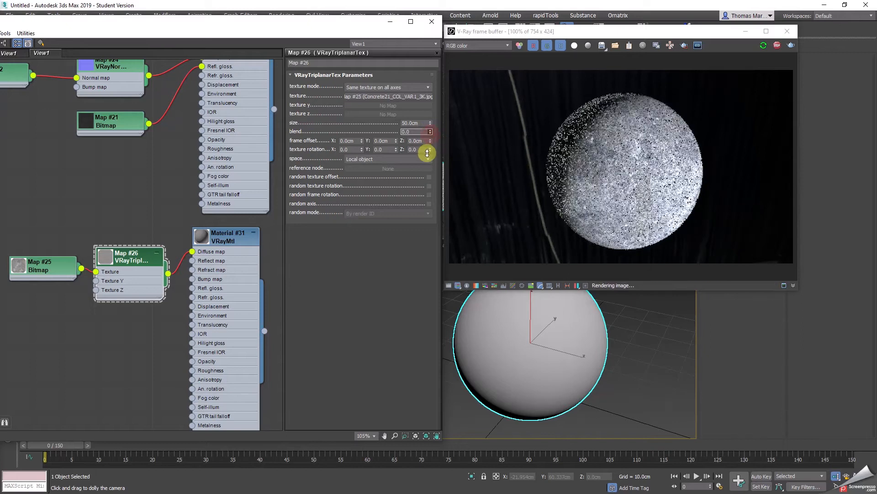
right_click(632, 167)
left_click(640, 173)
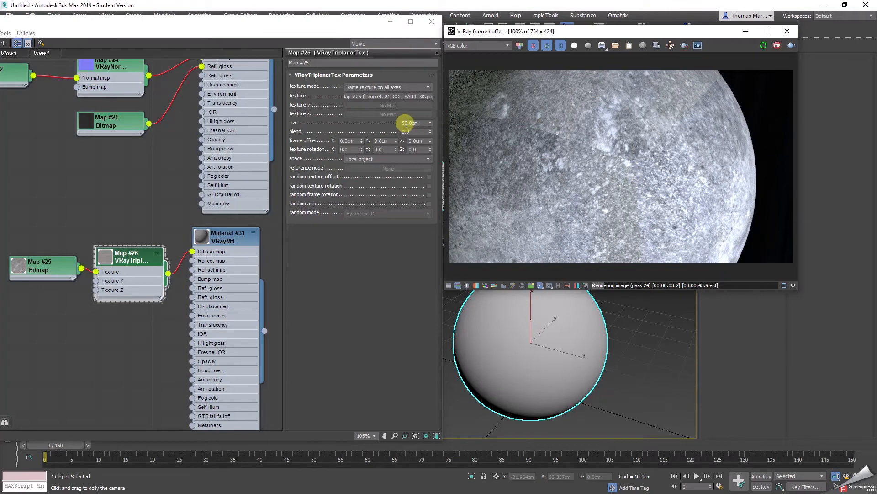
Step: Raise the triplanar blend gradually to 0.11
left_click(430, 130)
left_click(430, 130)
left_click(430, 129)
left_click(430, 129)
left_click(430, 130)
left_click(430, 129)
left_click(430, 130)
left_click(430, 130)
left_click(430, 130)
left_click(430, 130)
left_click(430, 130)
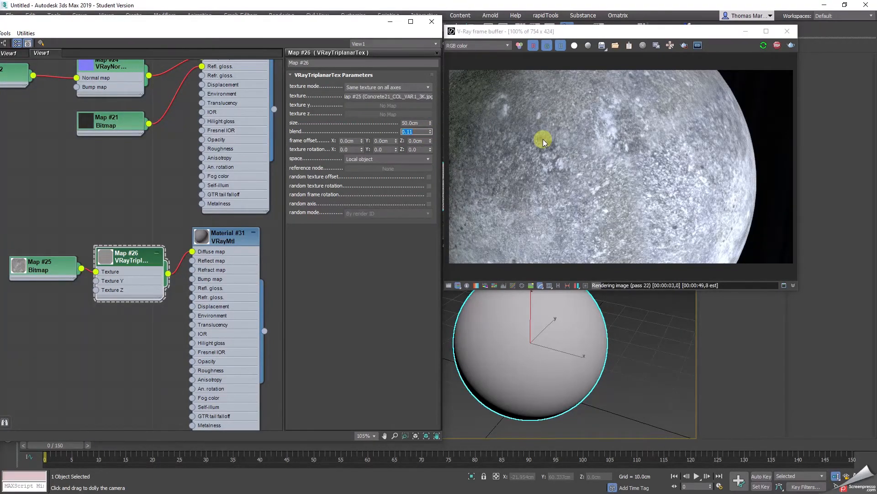
Step: Set the triplanar blend to 1.0 and restore the render preview to its normal zoom
type("1.0")
key("Return")
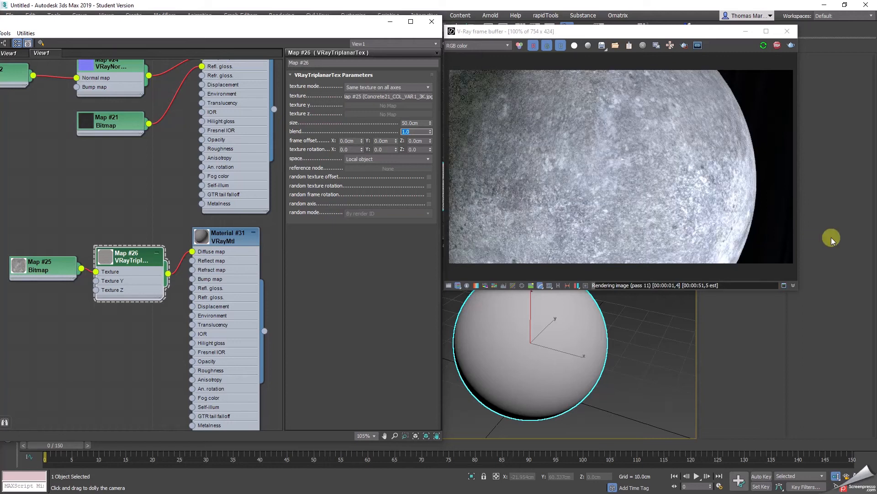
left_click(419, 131)
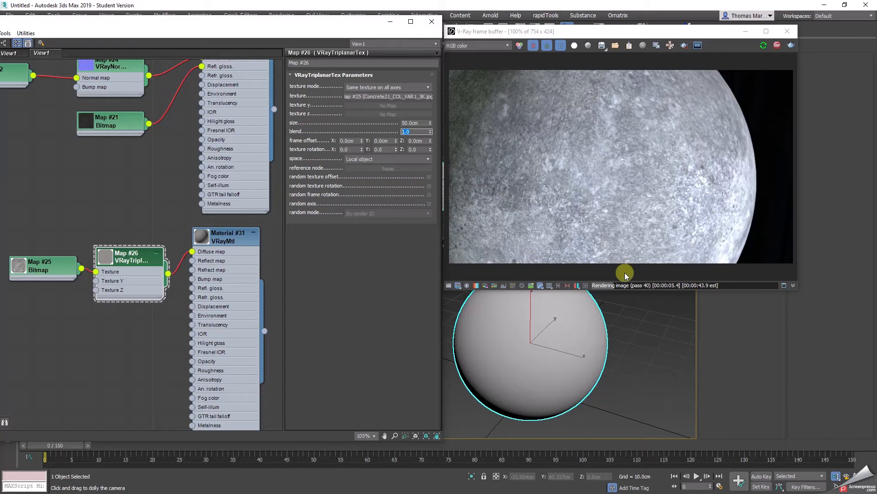
right_click(567, 125)
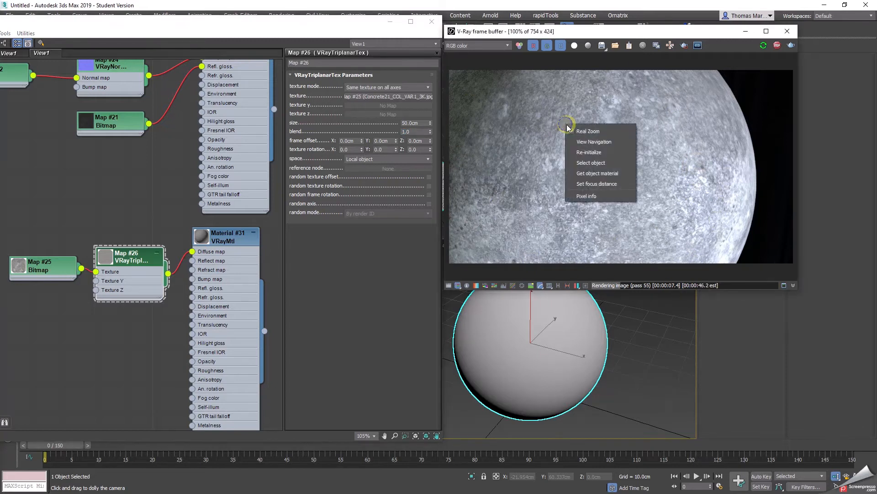
left_click(586, 132)
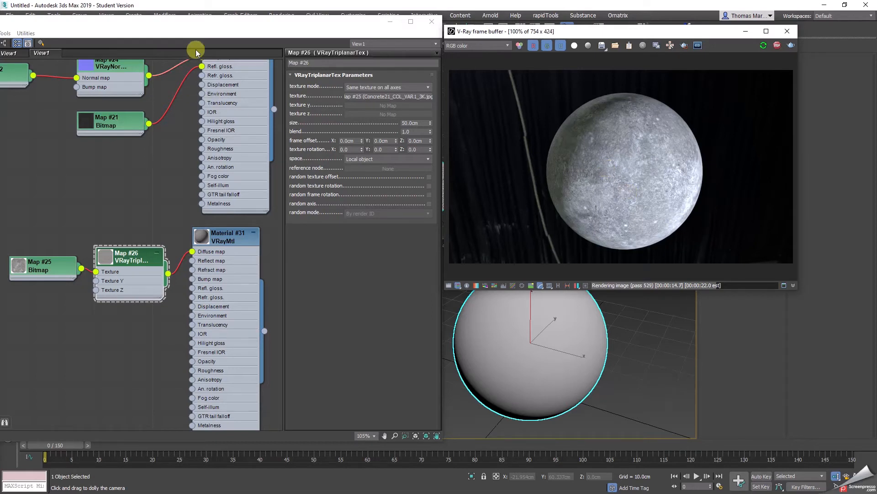
Step: Set the blur of the triplanar map's concrete colour bitmap, Concrete21_COL_VAR1_3K, to 0.01
left_click_drag(196, 24, 228, 37)
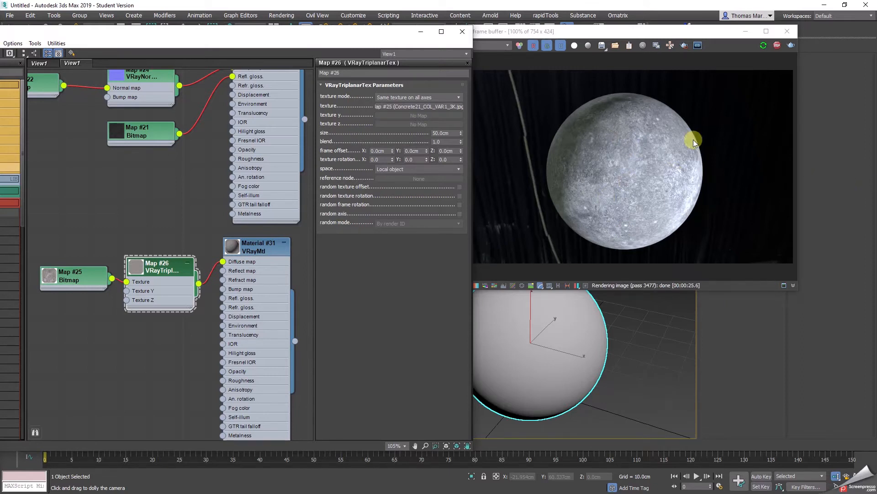
left_click_drag(615, 32, 650, 60)
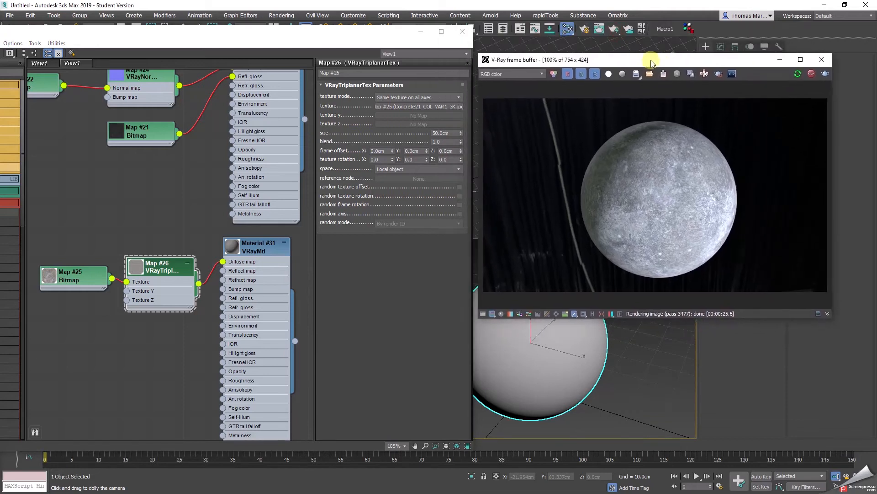
left_click(430, 108)
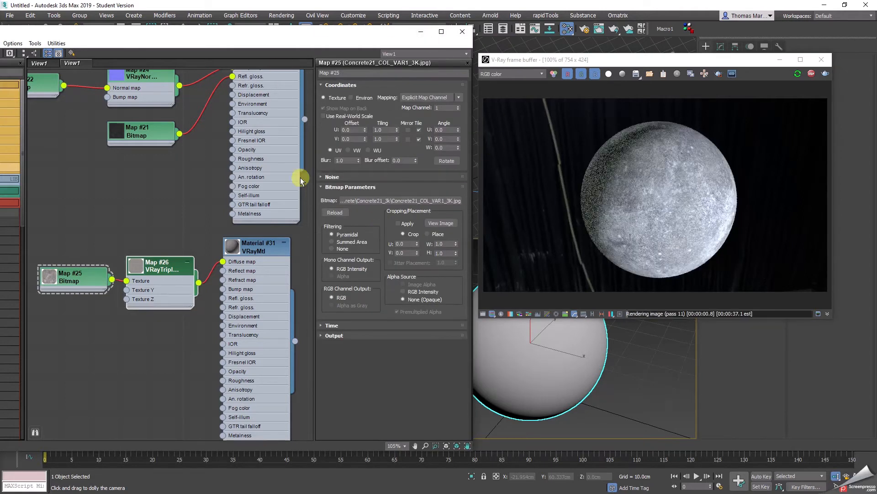
left_click_drag(354, 160, 317, 162)
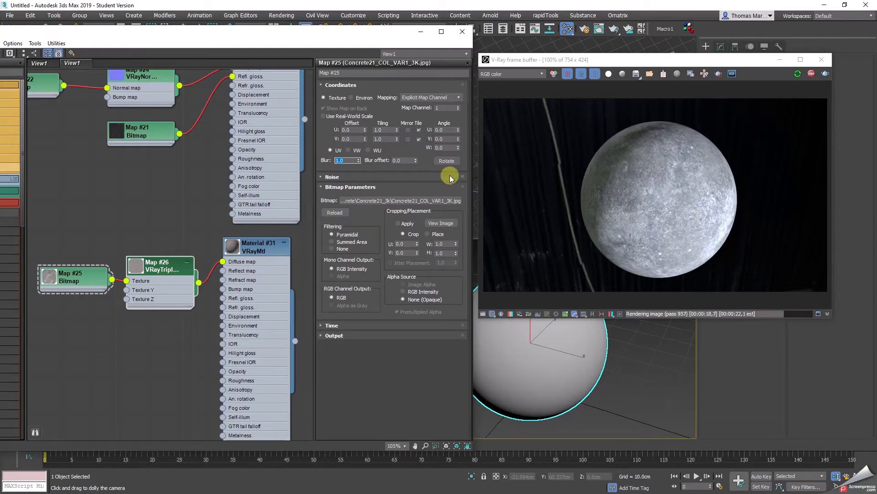
right_click(657, 210)
left_click(676, 218)
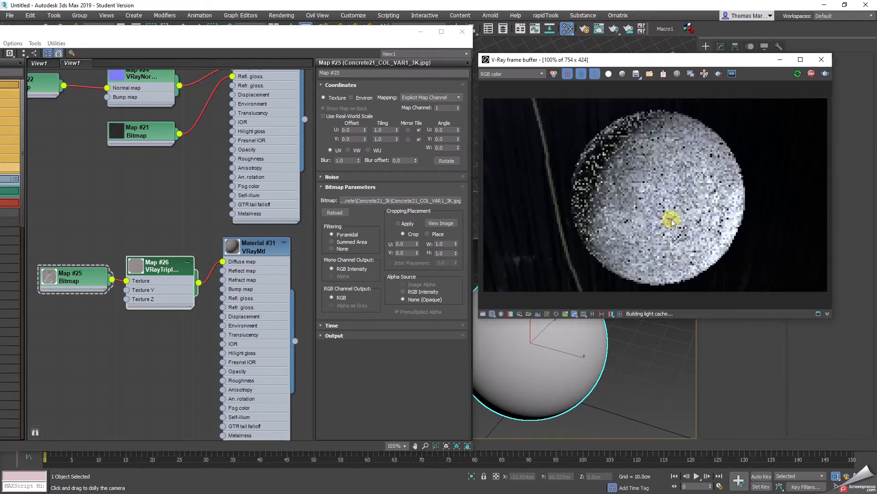
scroll(671, 219, "up", 3)
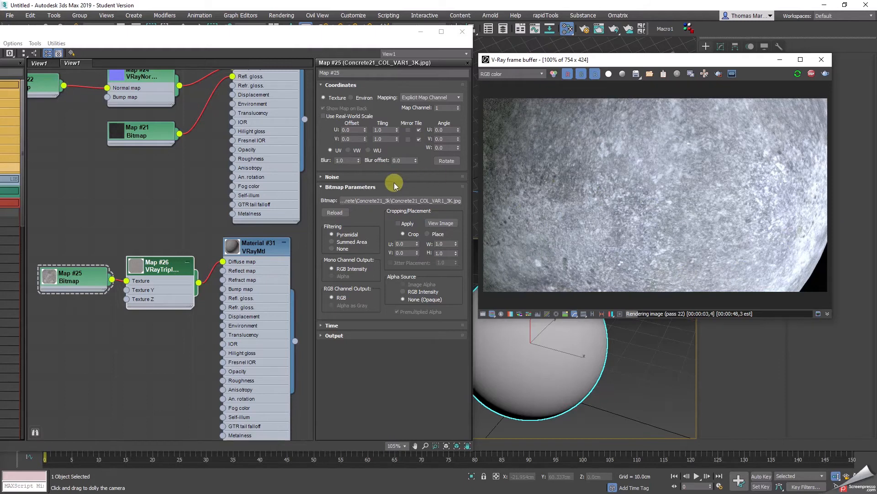
double_click(342, 161)
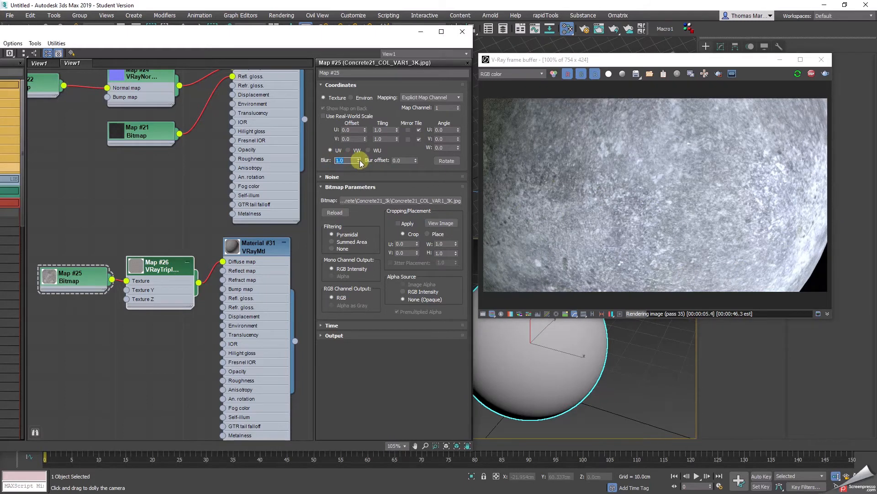
left_click(352, 159)
left_click_drag(360, 163, 432, 186)
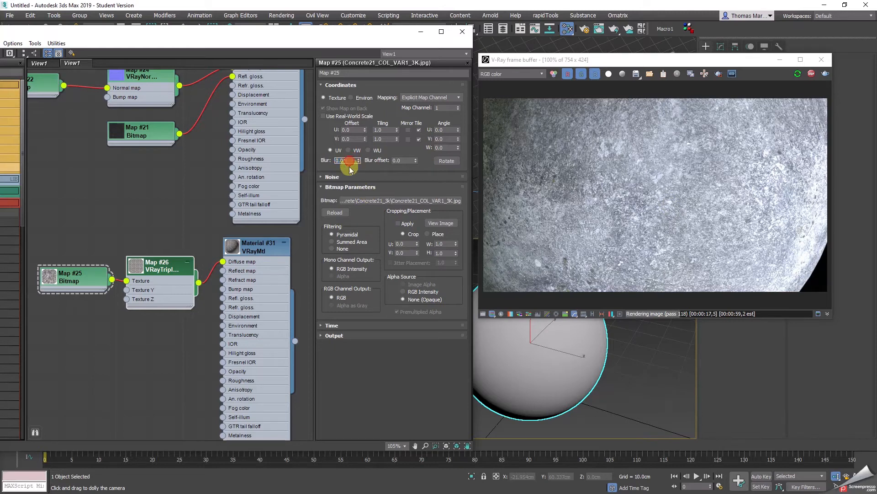
Step: Duplicate the VRayTriplanarTex map below the original and place the concrete colour bitmap beside the original triplanar map
middle_click_drag(175, 335, 179, 290)
left_click(168, 218)
middle_click_drag(166, 171, 142, 290)
scroll(143, 290, "down", 2)
middle_click_drag(150, 285, 195, 285)
left_click_drag(190, 337, 184, 325)
left_click(118, 331)
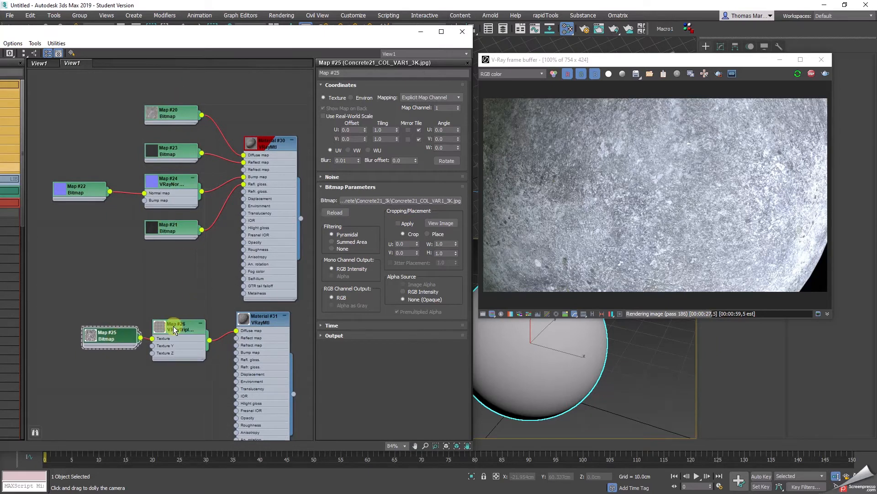
mouse_move(182, 334)
left_mouse_down()
mouse_move(179, 315)
mouse_move(177, 372)
left_mouse_up()
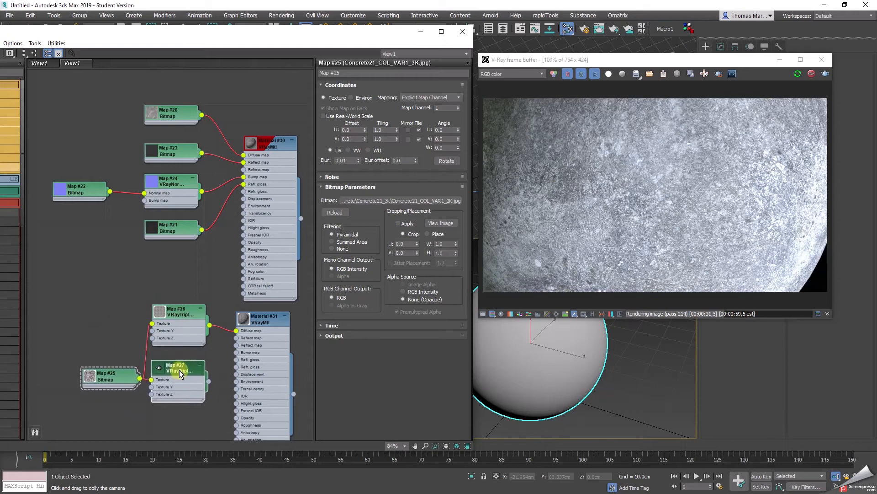
left_click_drag(117, 371, 107, 324)
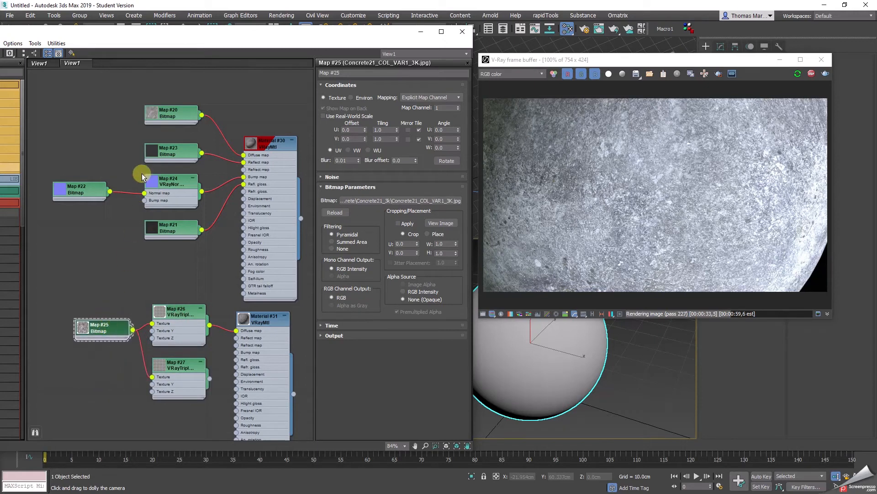
Step: Feed a copy of the Map #23 bitmap into the duplicated triplanar map and connect it to Material #31's reflect map
left_click(176, 153)
mouse_move(176, 154)
left_mouse_down("shift")
mouse_move(121, 388)
mouse_move(107, 376)
left_mouse_up("shift")
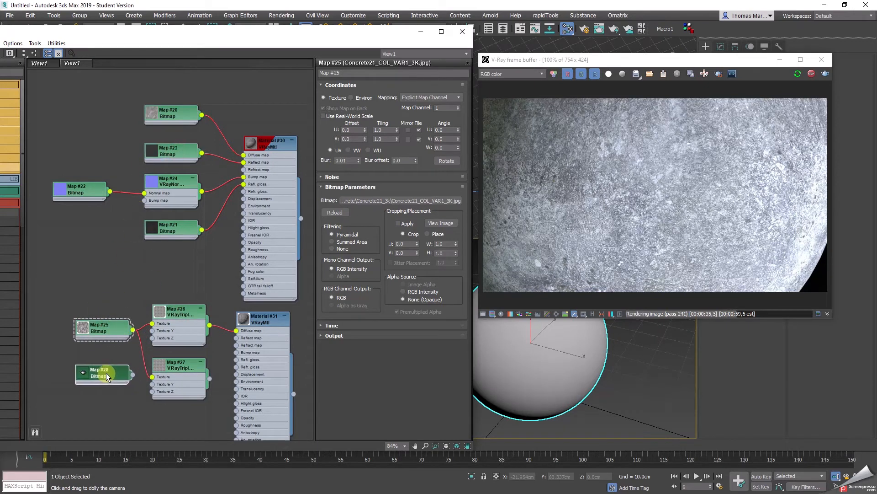
left_click_drag(209, 379, 236, 338)
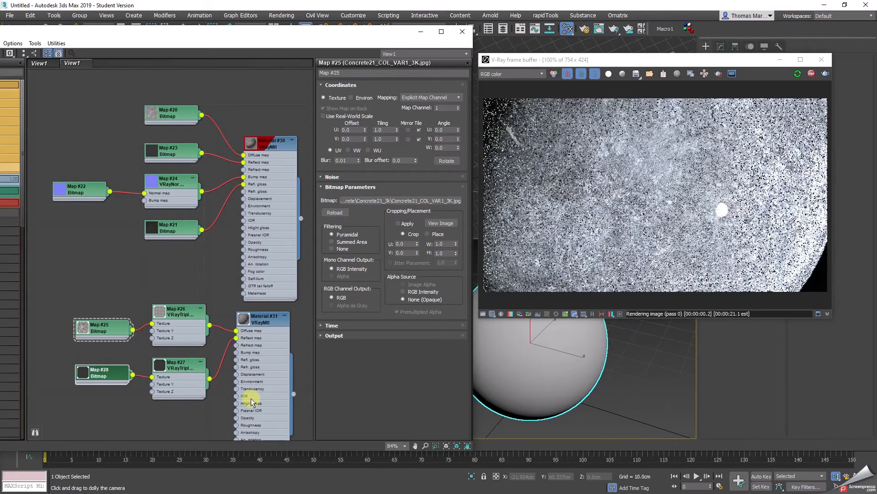
Step: Check the reflection triplanar map's parameters and set the blur of its Concrete21_REFL_3K bitmap to 0.01
left_click(178, 367)
double_click(178, 367)
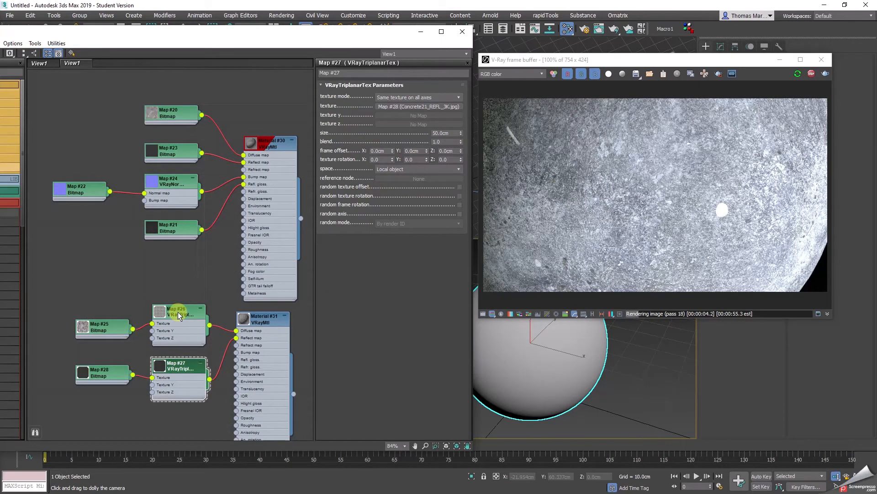
double_click(99, 371)
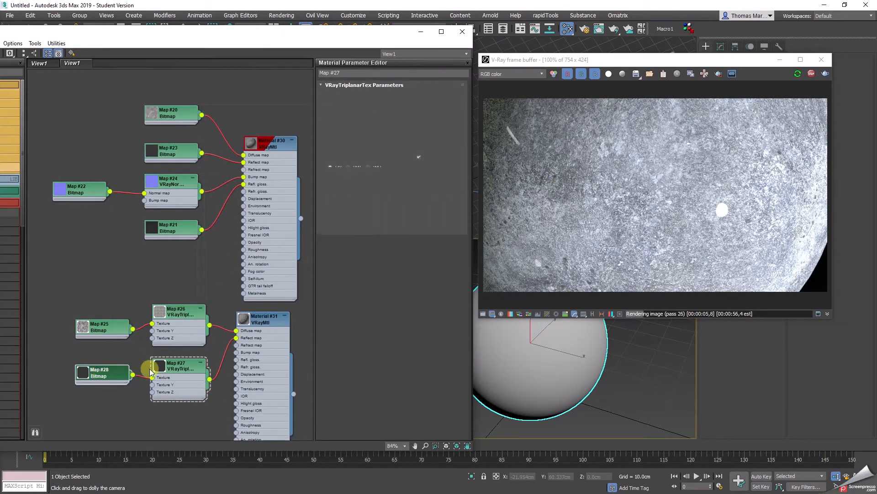
right_click(358, 160)
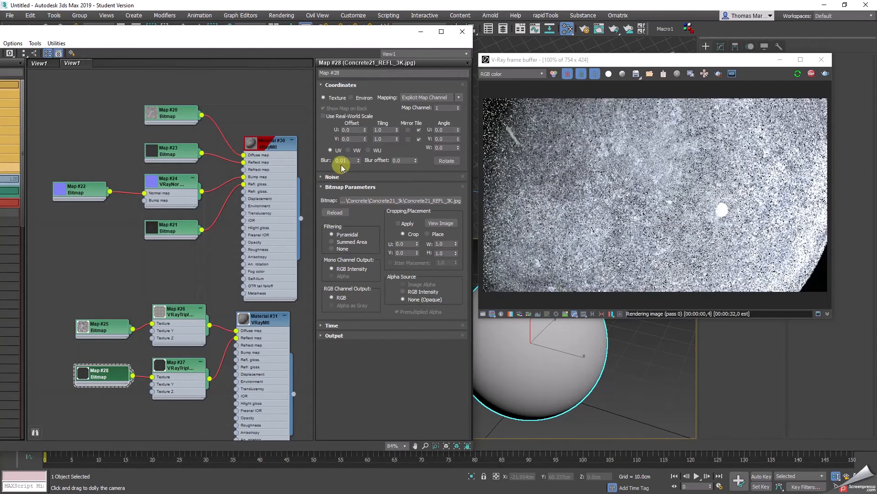
Step: Copy the VRayNormalMap with its bitmap below the reflection bitmap and duplicate the reflection triplanar map
left_click(171, 200)
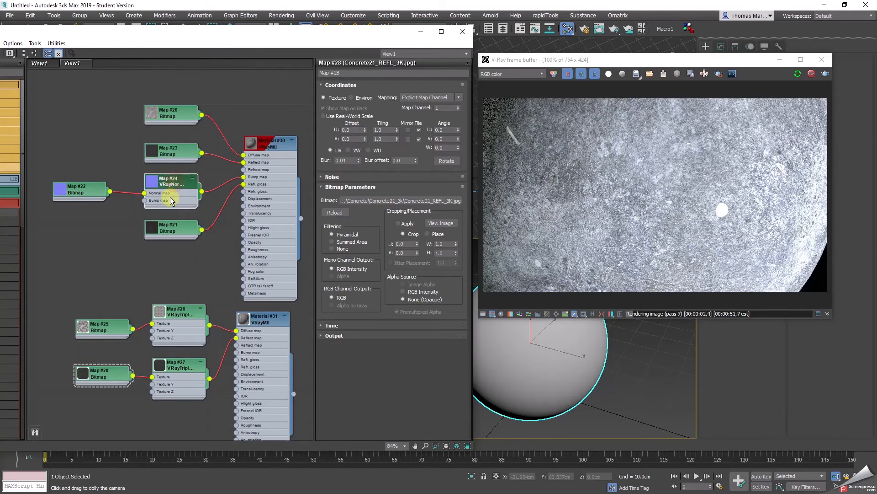
left_click(78, 190, "ctrl")
mouse_move(168, 194)
left_mouse_down("shift")
mouse_move(98, 416)
mouse_move(109, 410)
left_mouse_up("shift")
middle_click_drag(180, 415, 180, 266)
left_click_drag(180, 215, 179, 326, "shift")
Step: Feed the copied VRayNormalMap into the new triplanar map and connect that to Material #31's bump map
left_click_drag(108, 330, 108, 228)
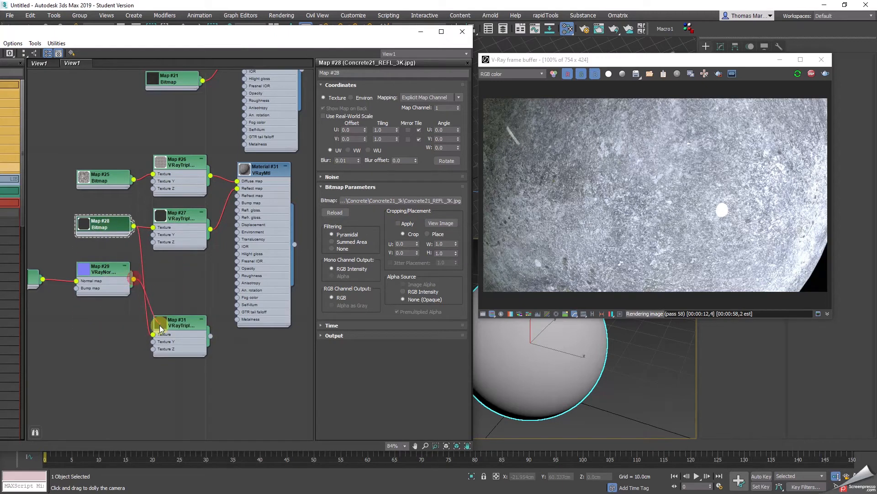
left_click_drag(184, 320, 184, 261)
left_click_drag(108, 203, 109, 261)
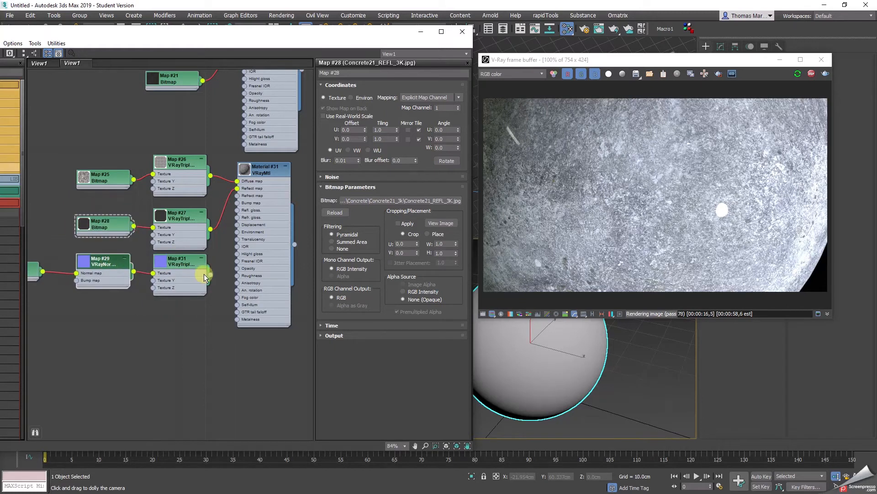
left_click_drag(210, 274, 237, 203)
Step: Check the copied VRayNormalMap's parameters, open its Concrete21_NRM_3K bitmap and reset the blur to the minimum
middle_click_drag(141, 314, 196, 317)
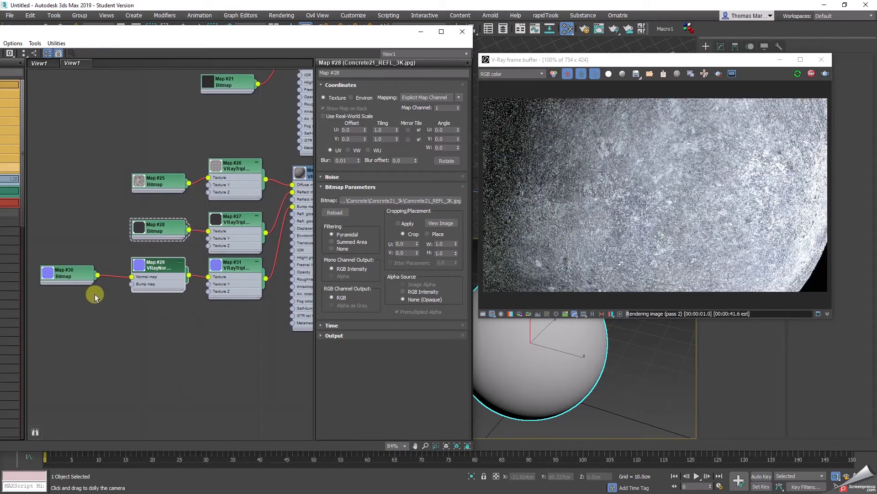
double_click(157, 265)
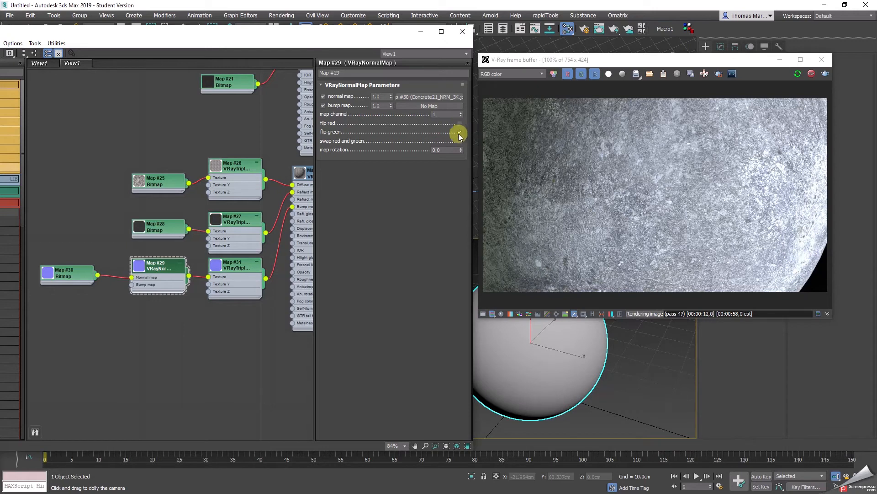
left_click(439, 97)
right_click(358, 161)
middle_click_drag(249, 325, 202, 364)
scroll(213, 350, "down", 1)
left_click(178, 139)
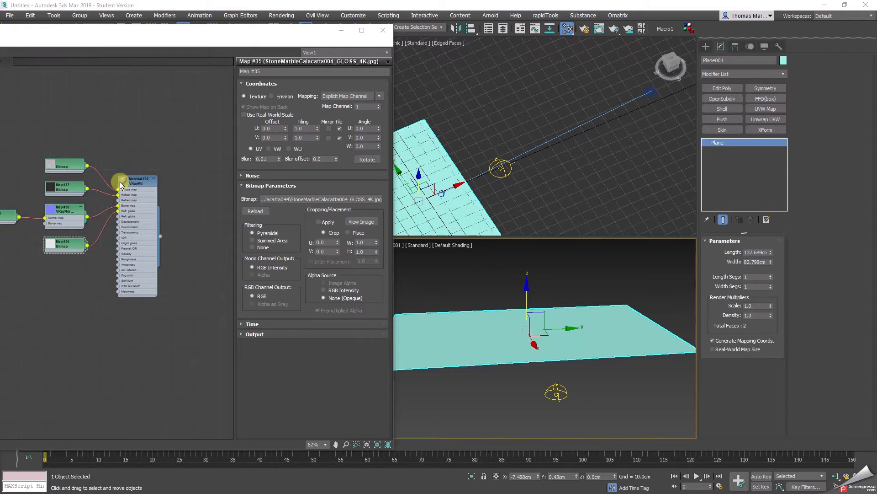
scroll(124, 185, "up", 6)
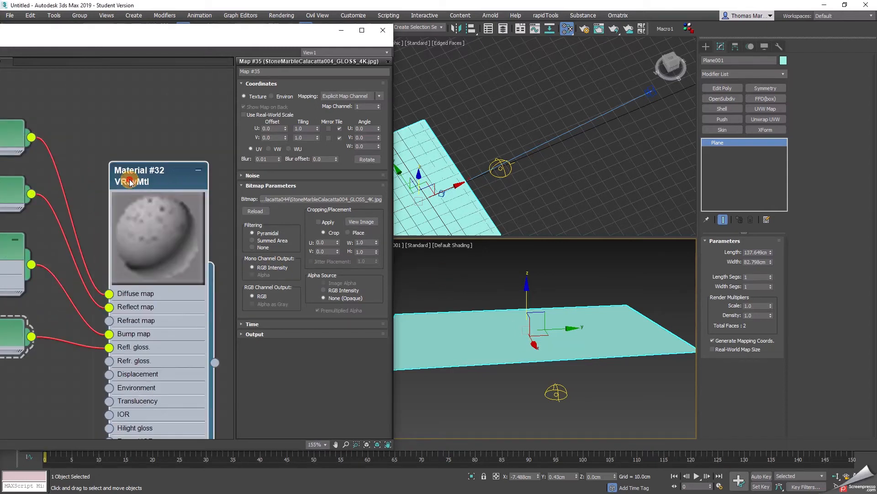
Step: Assign the marble Material #32 to the plane and display its texture in the viewport
scroll(136, 203, "down", 5)
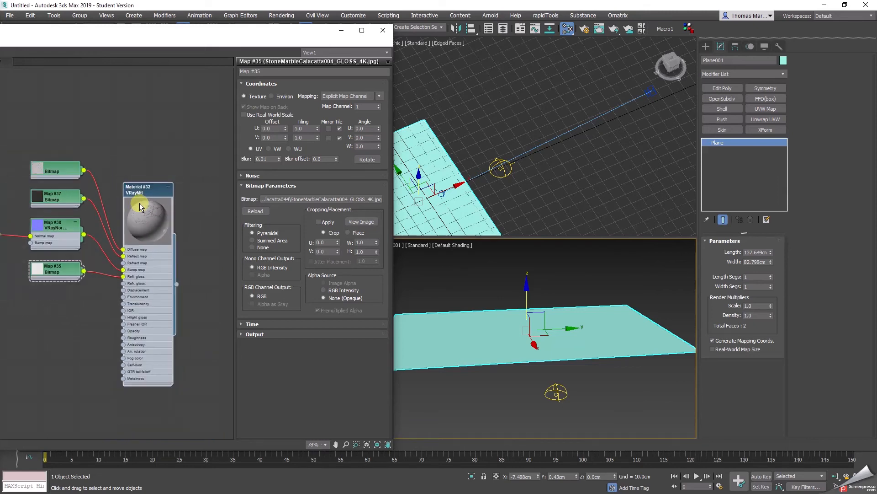
double_click(142, 216)
left_click_drag(181, 261, 507, 332)
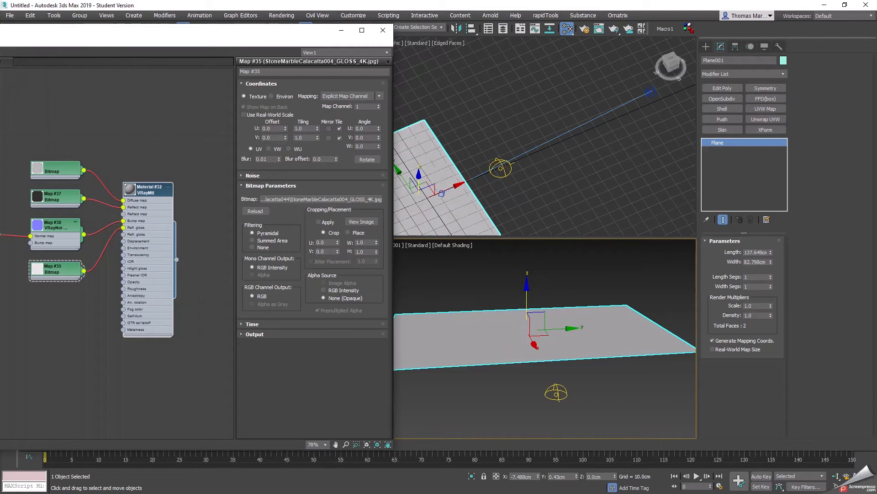
left_click(450, 230)
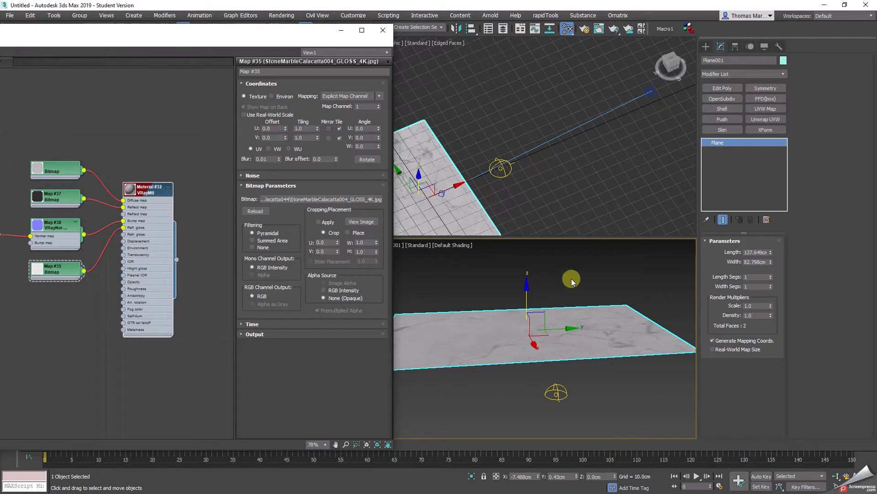
middle_click_drag(542, 168, 478, 152, "alt")
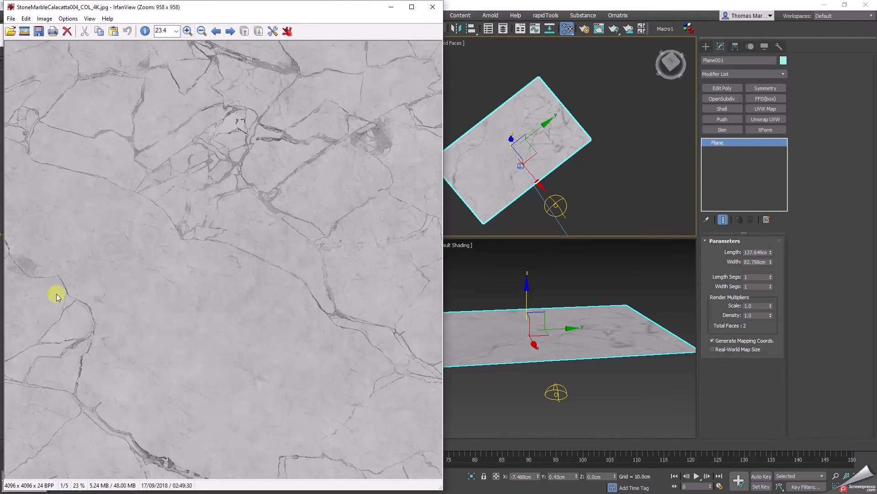
Step: Close the marble colour image and add a UVW Map modifier to the plane with length and width of 80 cm
left_click(433, 7)
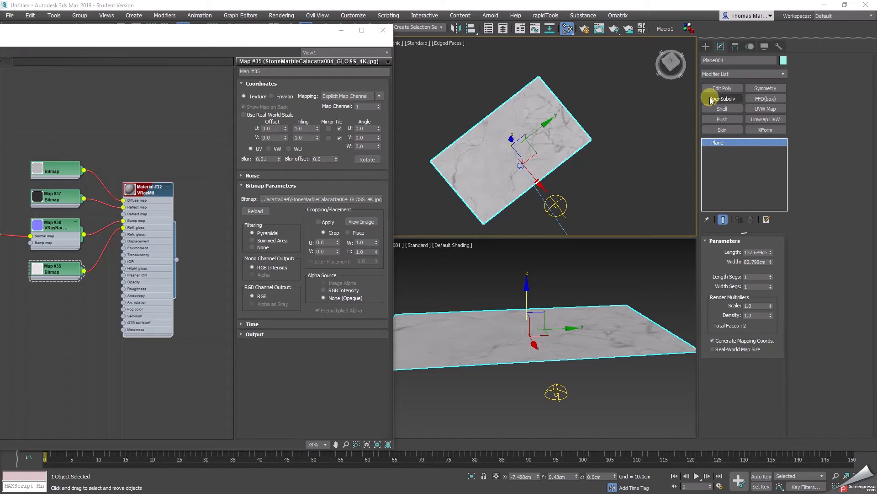
left_click(764, 110)
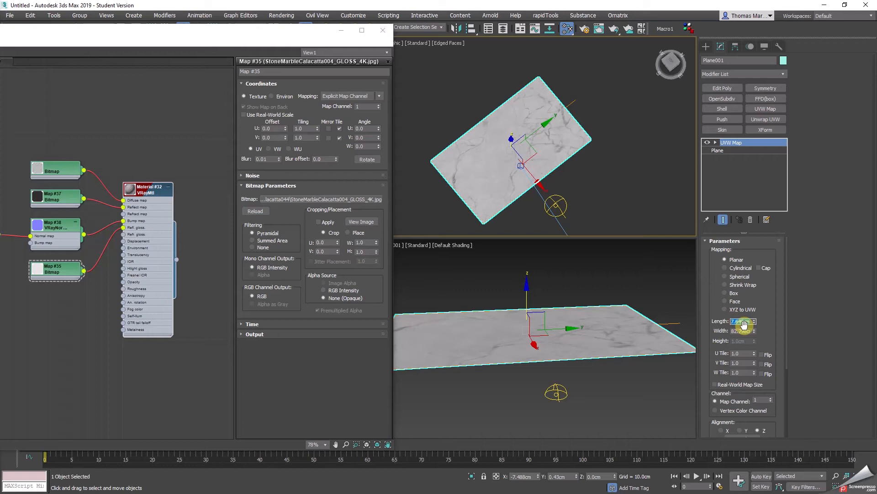
key("Tab")
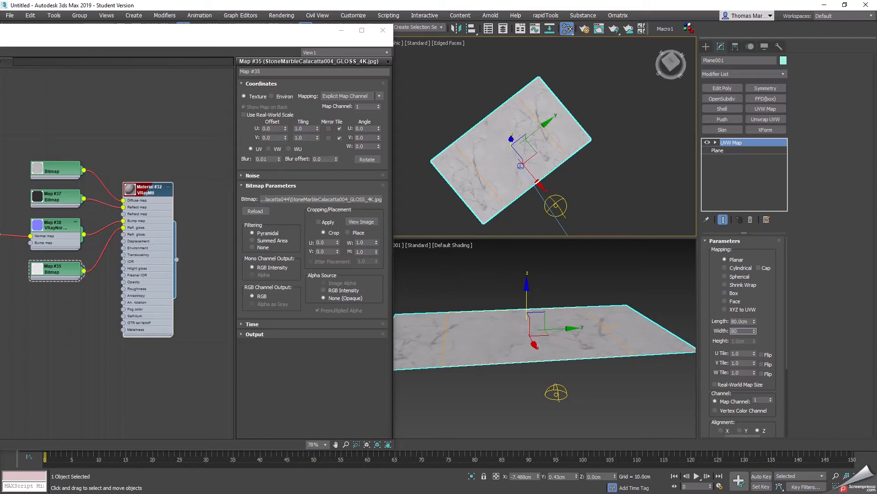
scroll(529, 153, "up", 3)
scroll(525, 156, "down", 3)
scroll(558, 157, "up", 3)
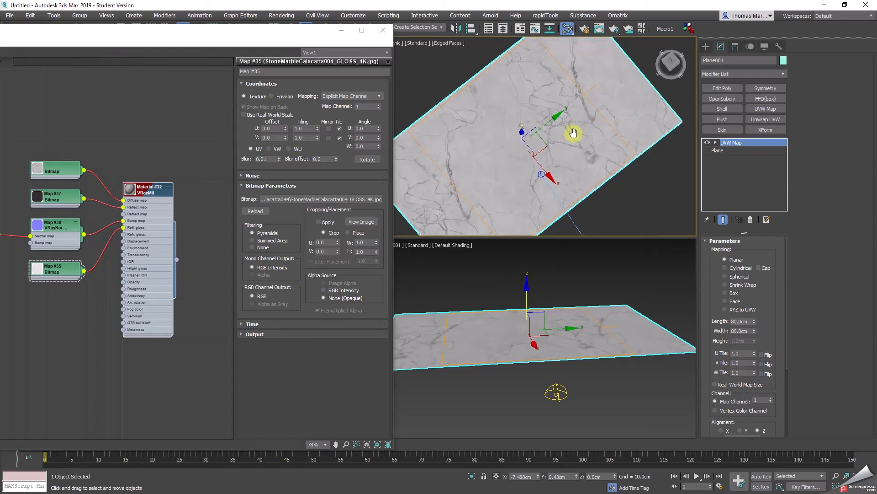
middle_click_drag(572, 133, 613, 140)
Step: Shift the UVW Map gizmo along the plane, and try scaling and rotating it
key("F3")
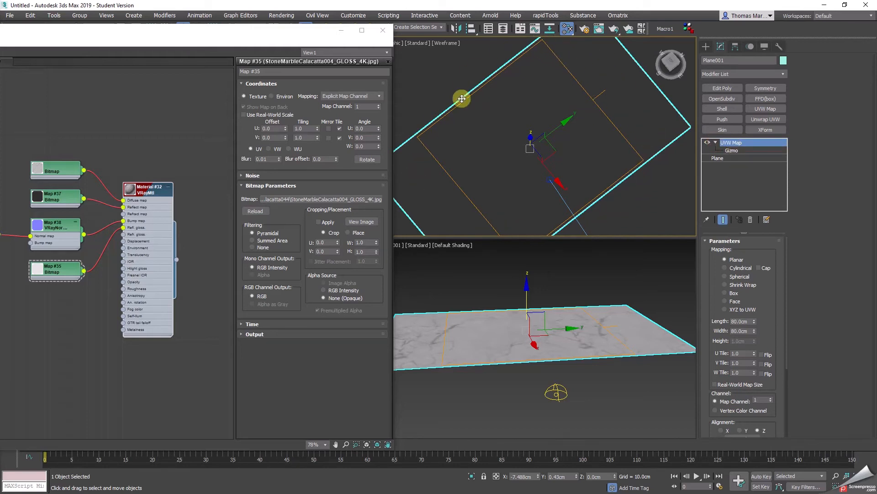
left_click(732, 153)
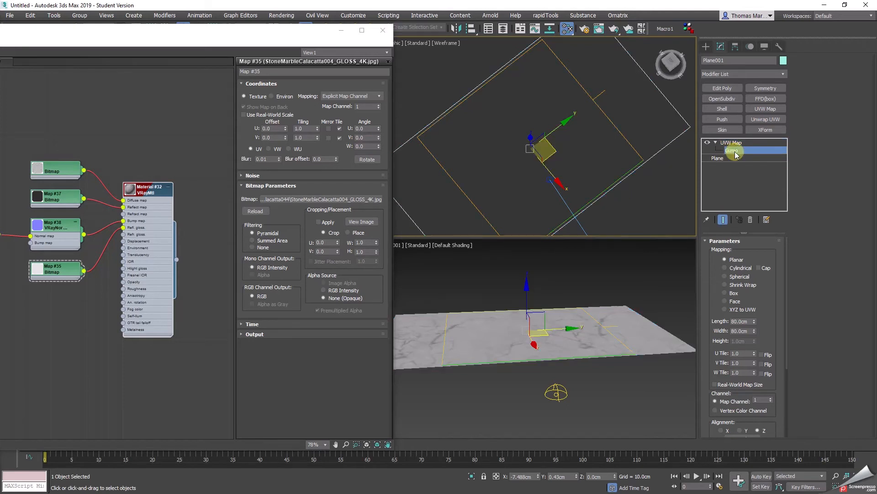
key("F3")
mouse_move(558, 125)
left_mouse_down()
mouse_move(588, 98)
mouse_move(538, 141)
mouse_move(583, 122)
mouse_move(519, 149)
mouse_move(536, 141)
mouse_move(533, 168)
mouse_move(480, 121)
mouse_move(607, 151)
mouse_move(528, 147)
mouse_move(537, 151)
mouse_move(511, 196)
mouse_move(533, 151)
mouse_move(544, 196)
left_mouse_up()
key("r")
double_click(741, 321)
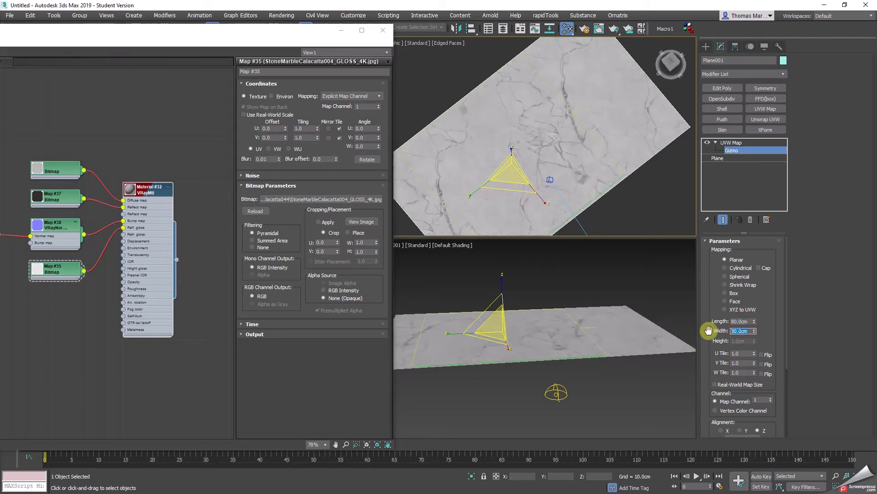
left_click_drag(512, 173, 524, 158)
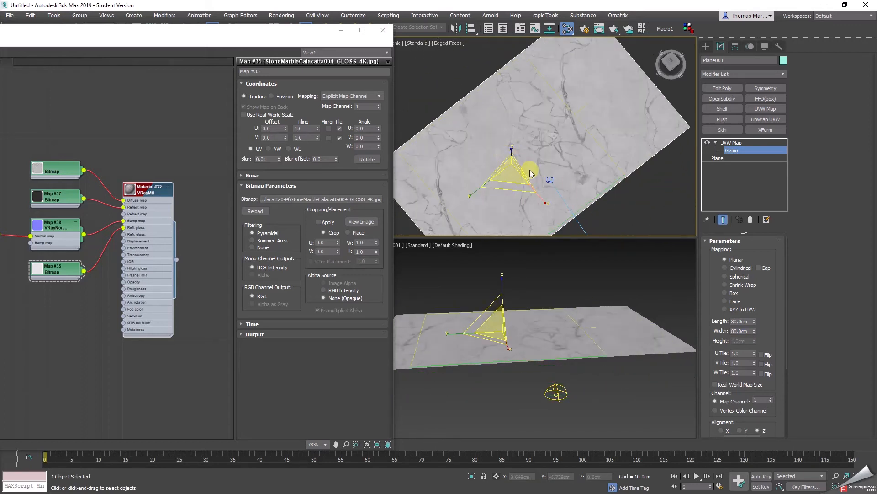
key("e")
left_click_drag(515, 196, 607, 176)
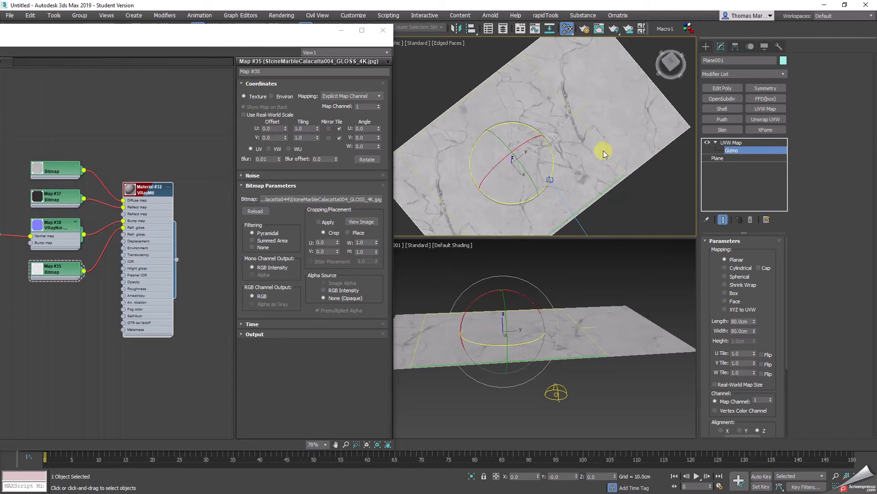
middle_click_drag(574, 146, 554, 145, "alt")
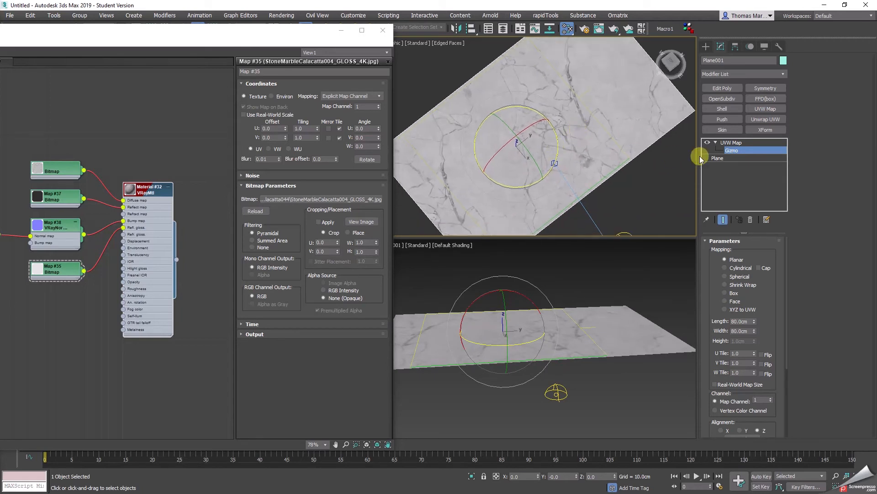
Step: Collapse the UVW Map modifier into the plane and convert the resulting mesh to an Editable Poly
right_click(733, 142)
left_click(759, 222)
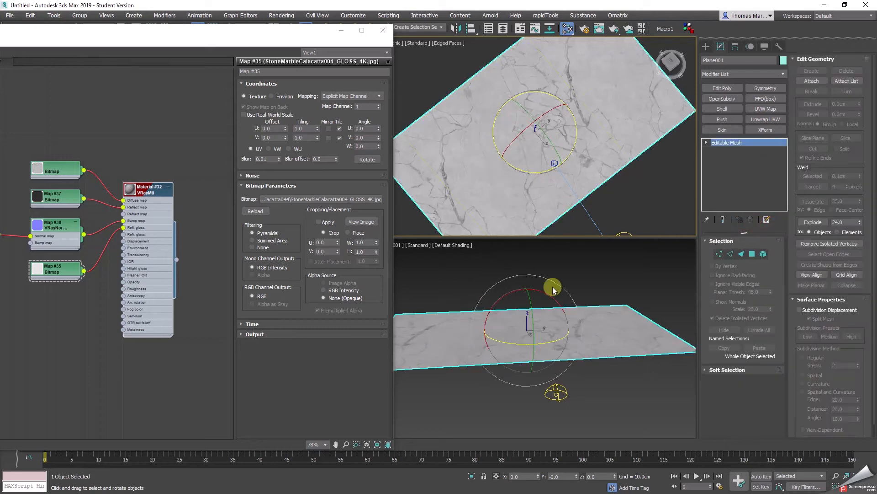
left_click(620, 306)
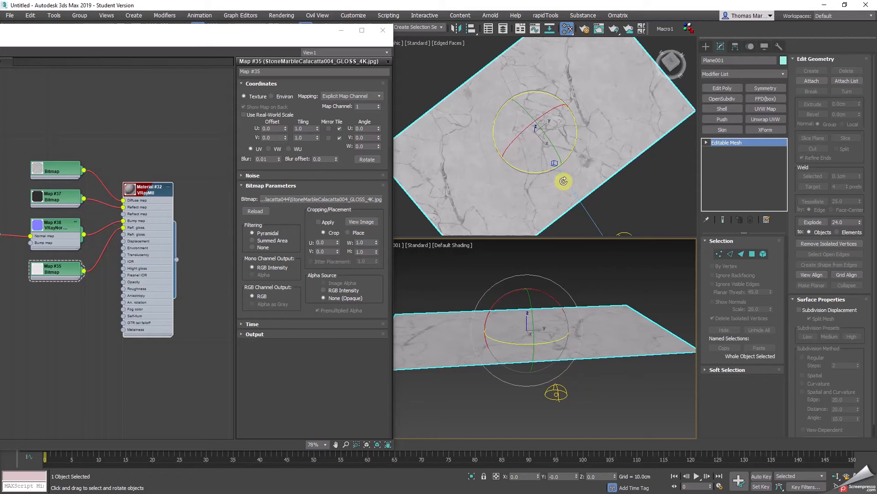
key("w")
key("2")
right_click(572, 152)
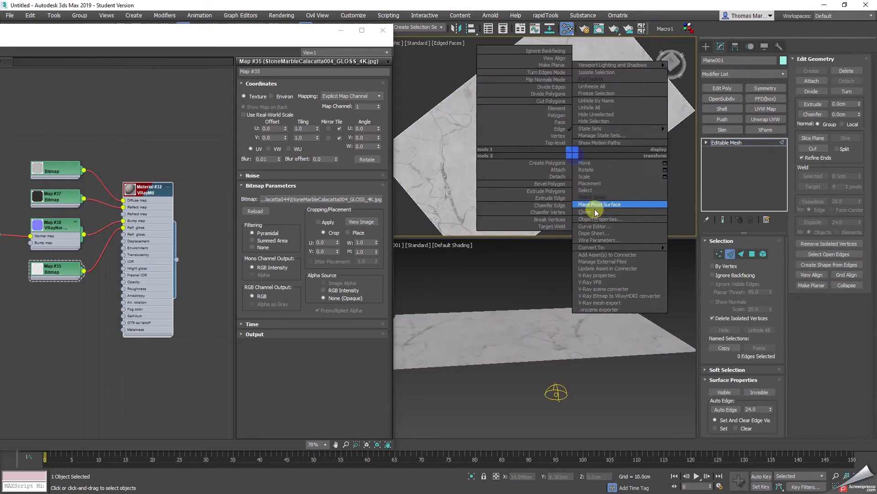
mouse_move(609, 248)
left_click(696, 254)
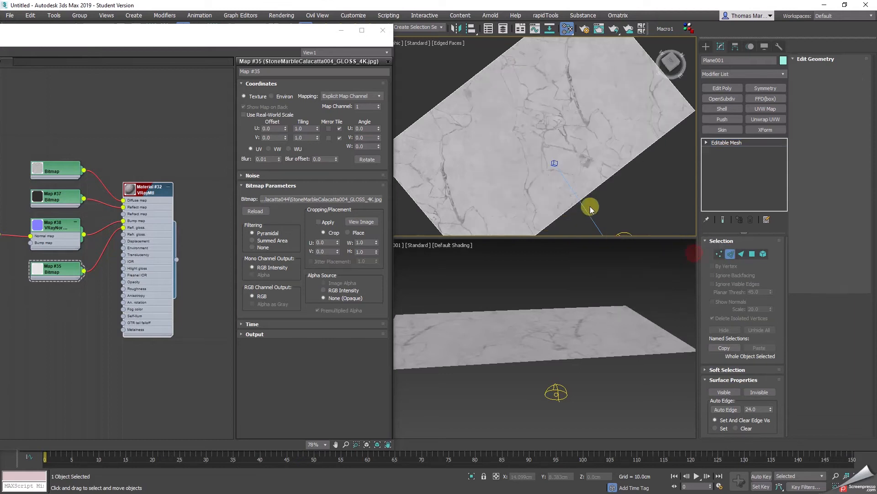
Step: Extend the plane's front edge downward by about 7 cm and its back edge upward by about 11 cm as new faces
key("2")
left_click(584, 197)
middle_click_drag(584, 196, 582, 172, "alt")
left_click_drag(590, 168, 596, 191, "shift")
middle_click_drag(597, 191, 507, 115, "alt")
left_click(496, 102)
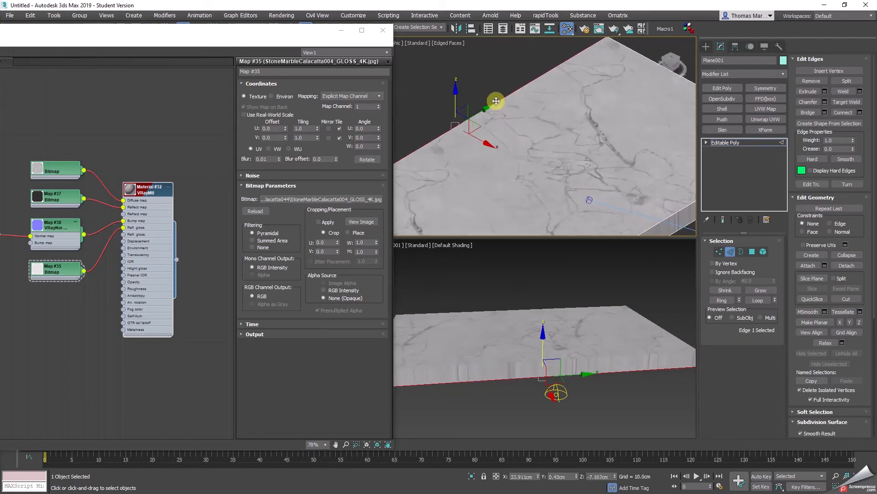
left_click_drag(456, 90, 453, 67, "shift")
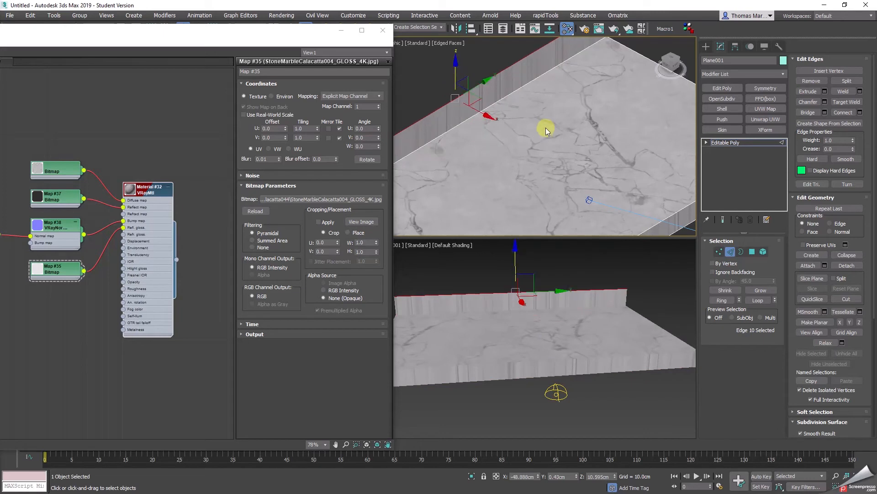
scroll(545, 129, "down", 5)
left_click(731, 251)
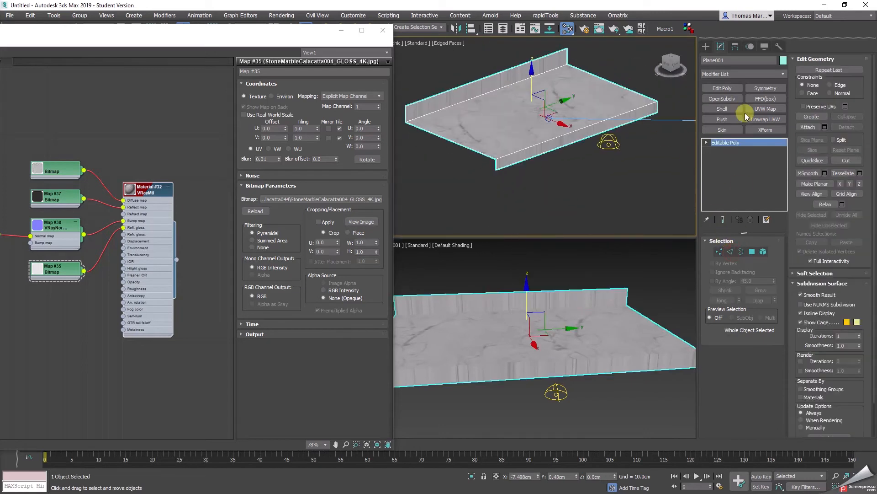
Step: Add a UVW Map modifier with Box mapping and set its length, width and height to 80 cm
left_click(759, 108)
scroll(521, 85, "up", 4)
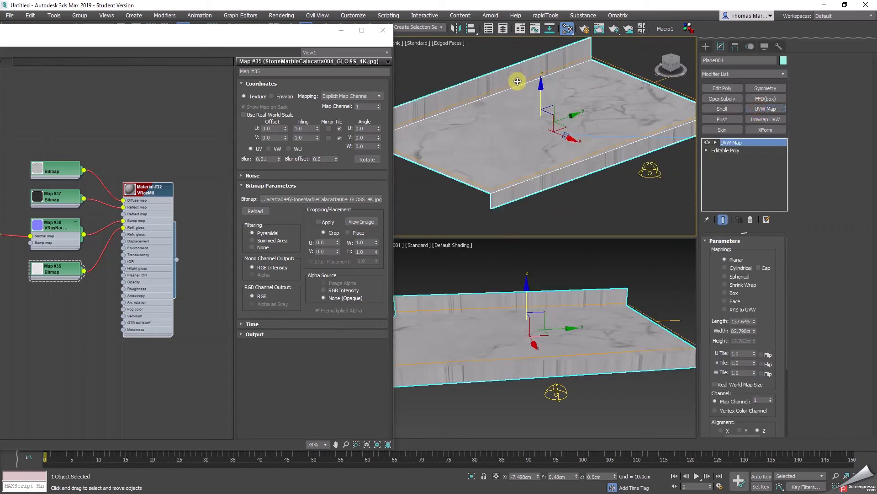
left_click(735, 293)
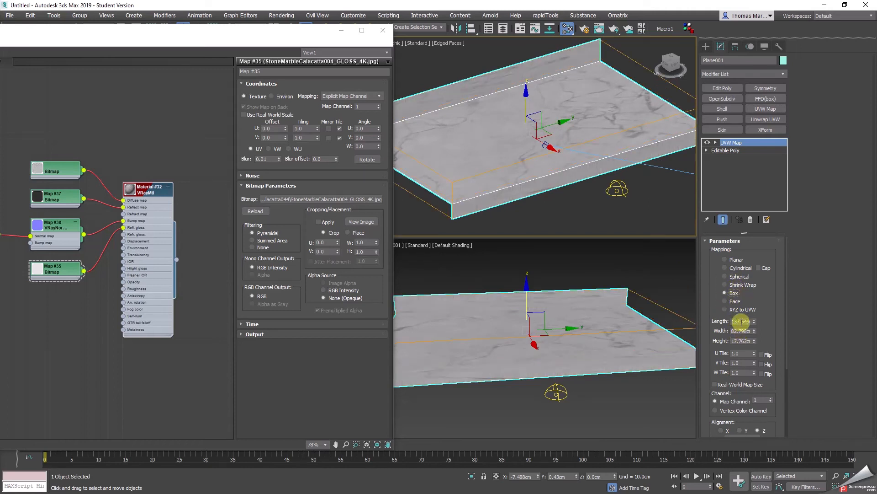
type("80")
key("Tab")
type("80")
type("80")
key("Return")
middle_click_drag(609, 190, 546, 174, "alt")
Step: Try moving the box mapping gizmo vertically and tilting it about its X axis, and undo the rotation
left_click(735, 142)
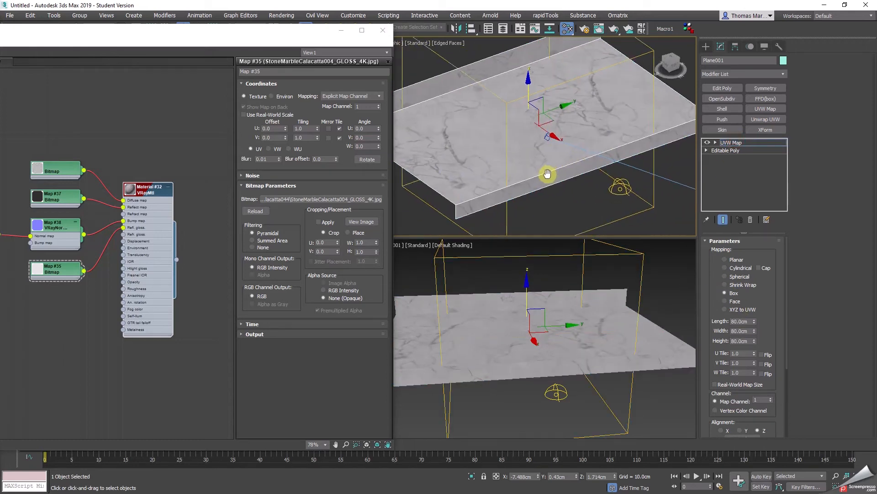
left_click_drag(539, 111, 534, 69)
scroll(534, 113, "down", 3)
middle_click_drag(535, 112, 562, 162, "alt")
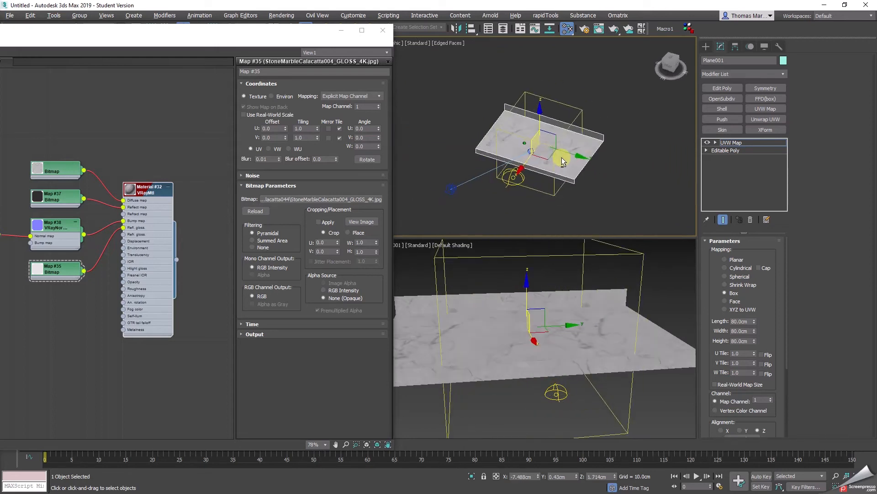
key("e")
scroll(562, 163, "up", 3)
mouse_move(573, 128)
left_mouse_down()
mouse_move(607, 196)
mouse_move(568, 112)
mouse_move(580, 141)
left_mouse_up()
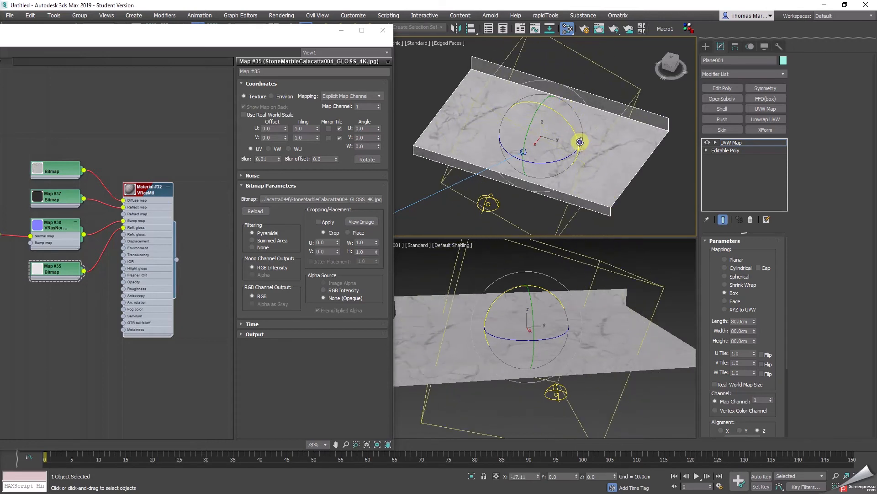
key("ctrl+z")
scroll(572, 165, "up", 3)
middle_click_drag(548, 173, 515, 148)
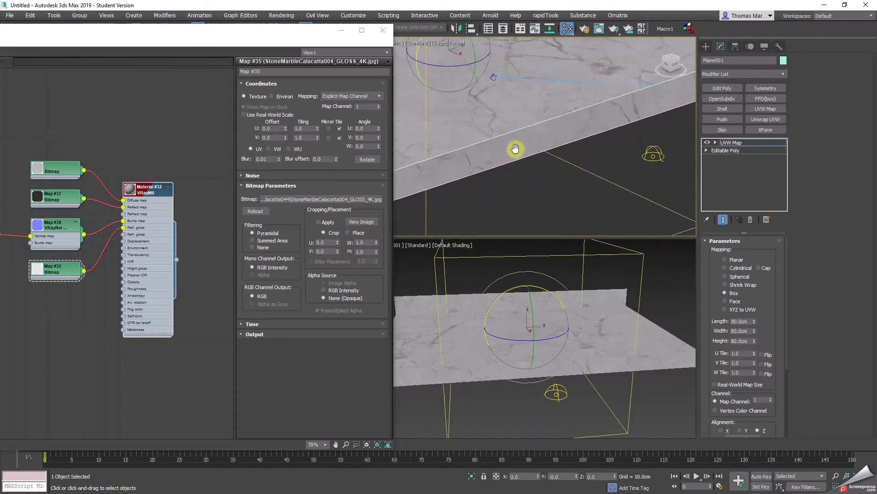
Step: Move the box mapping gizmo along X towards the front edge and examine the veins across the corner
scroll(509, 144, "down", 4)
key("w")
left_click_drag(474, 141, 580, 145)
middle_click_drag(605, 173, 566, 186, "alt")
scroll(597, 167, "up", 4)
scroll(524, 157, "down", 4)
middle_click_drag(523, 158, 557, 178, "alt")
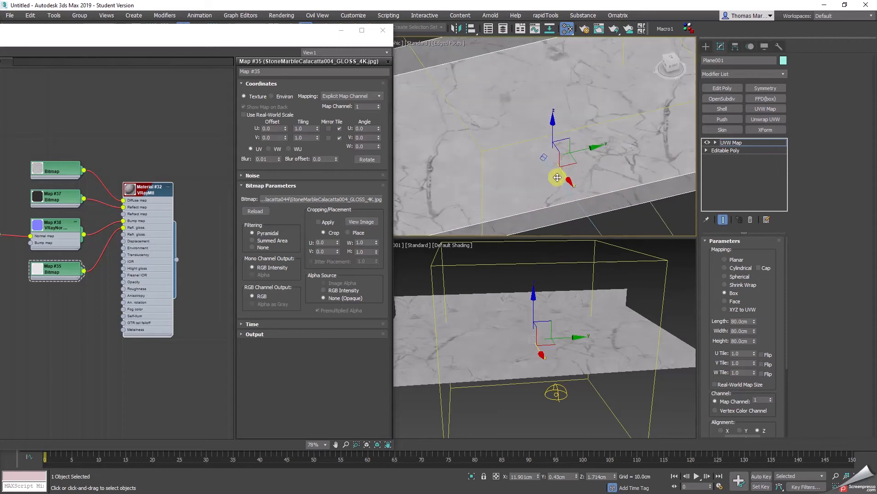
left_click_drag(568, 177, 568, 149)
scroll(568, 149, "down", 3)
middle_click_drag(553, 215, 613, 146)
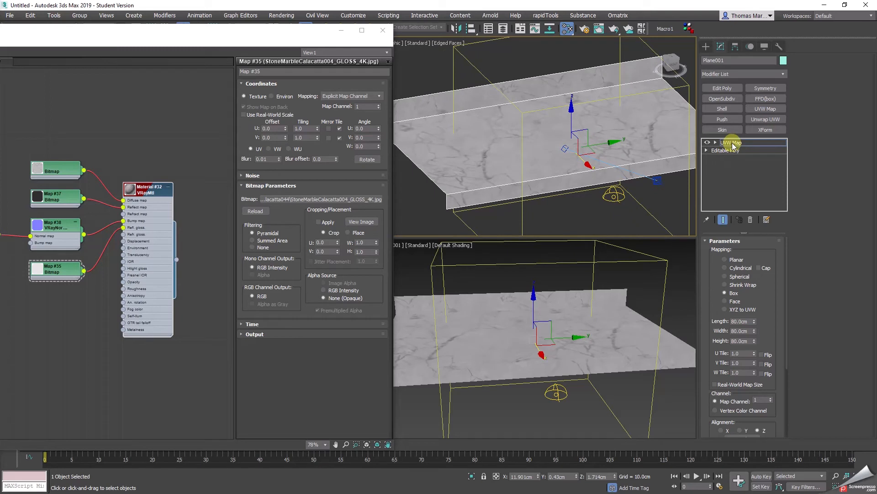
Step: Delete the UVW Map modifier from the plane's modifier stack
right_click(733, 145)
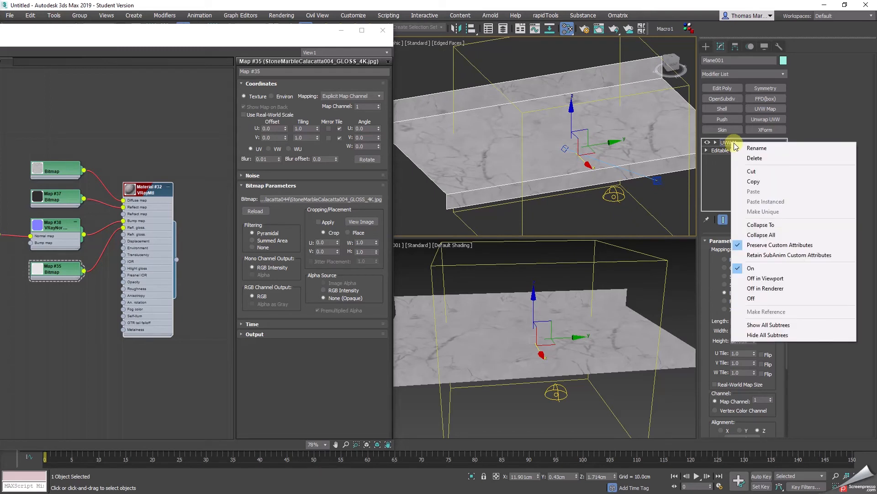
left_click(754, 158)
left_click(729, 143)
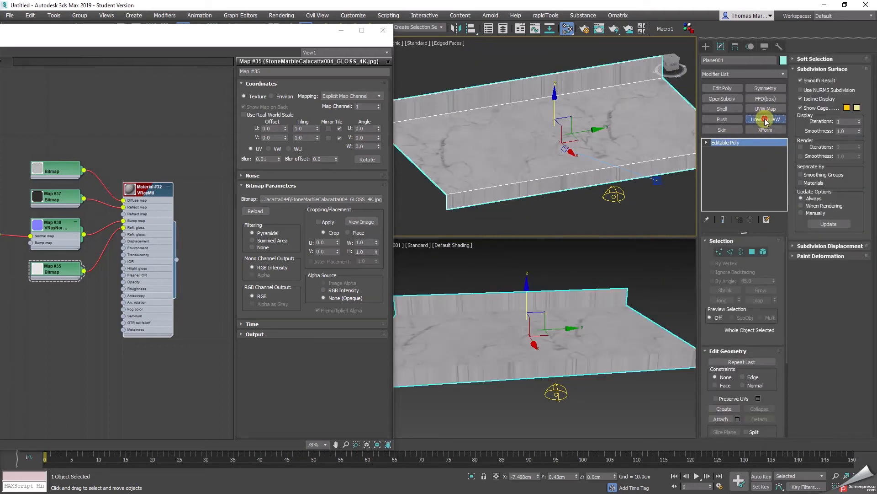
Step: Add an Unwrap UVW modifier to the plane, minimize the material editor and open the UV editor
left_click(767, 120)
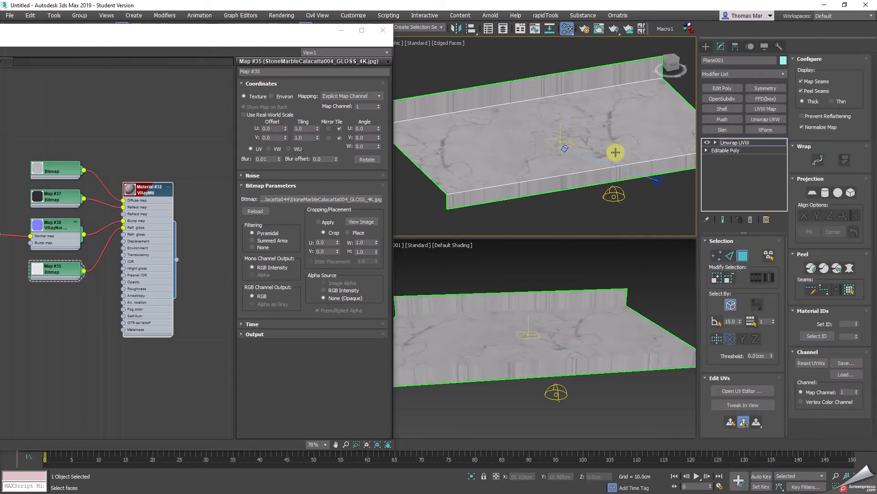
left_click_drag(261, 34, 204, 39)
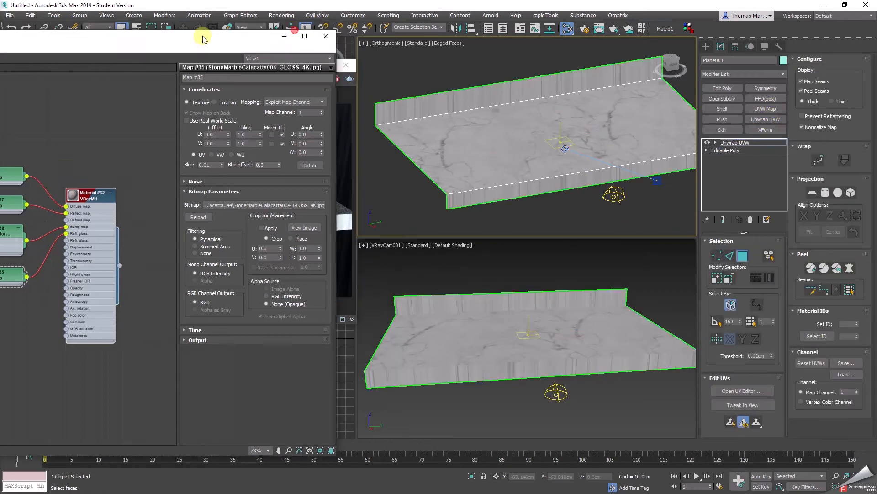
left_click(284, 36)
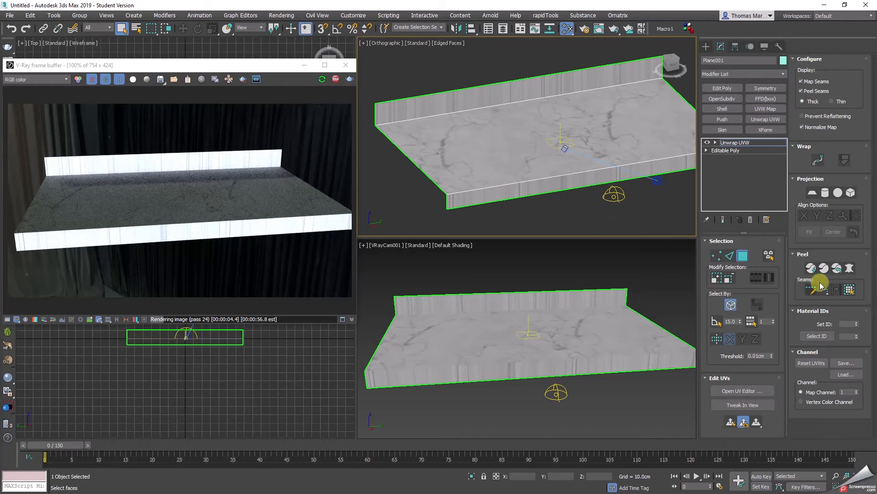
left_click(740, 392)
Step: Stop the running V-Ray render and arrange the frame buffer and Edit UVWs windows side by side
left_click_drag(213, 49, 257, 124)
left_click(337, 88)
left_click_drag(279, 69, 564, 92)
left_click_drag(236, 122, 223, 69)
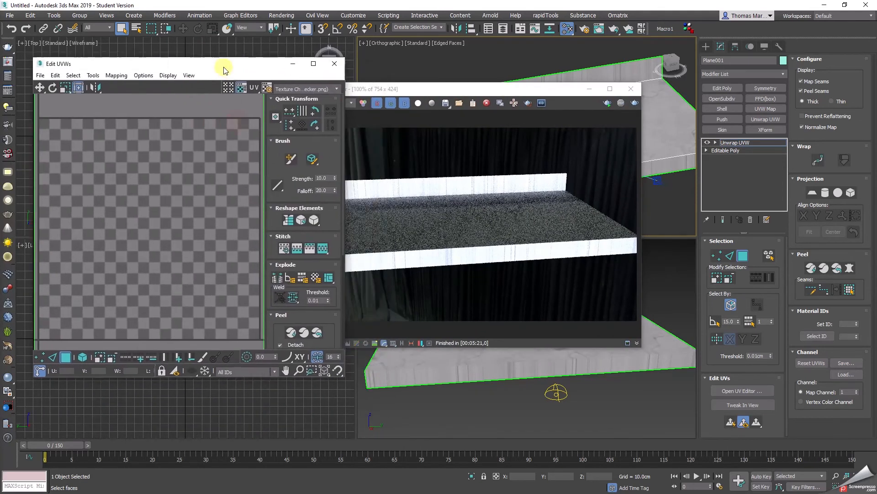
Step: Select all of the plane's UV faces and move them sideways clear of the checker texture in the UV editor
scroll(172, 210, "down", 5)
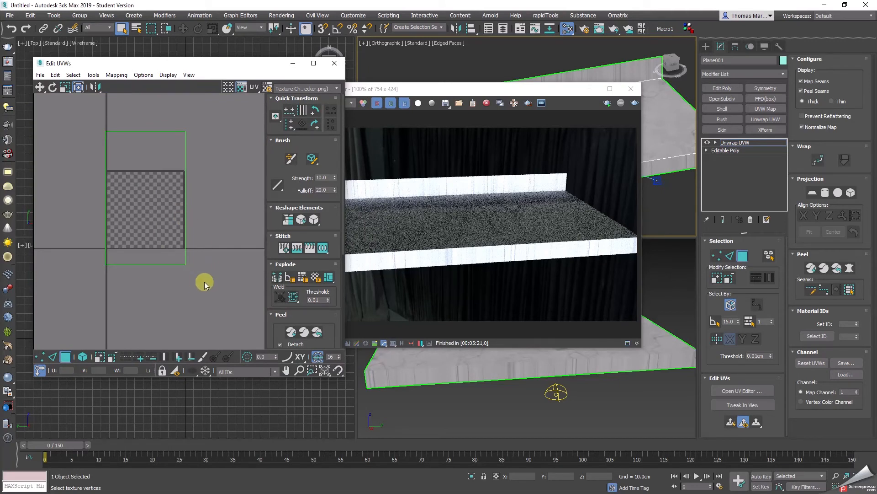
left_click_drag(206, 280, 182, 231)
scroll(133, 222, "up", 3)
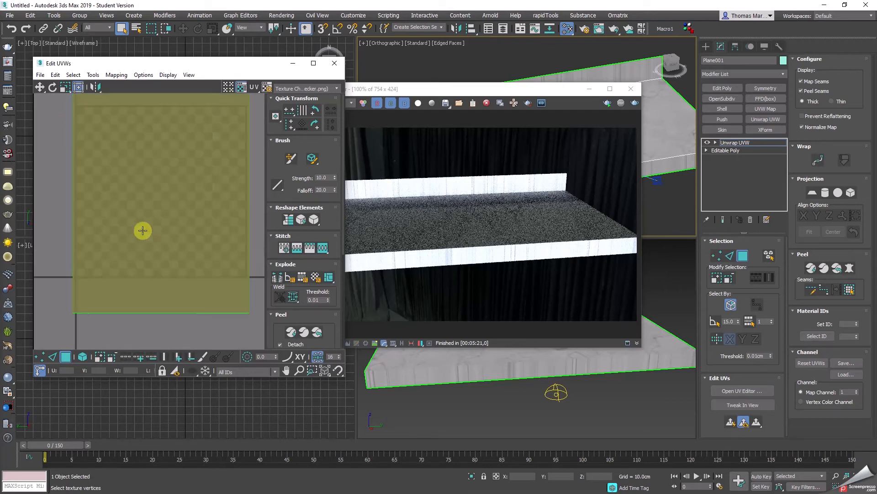
scroll(168, 249, "down", 4)
left_click_drag(246, 333, 63, 118)
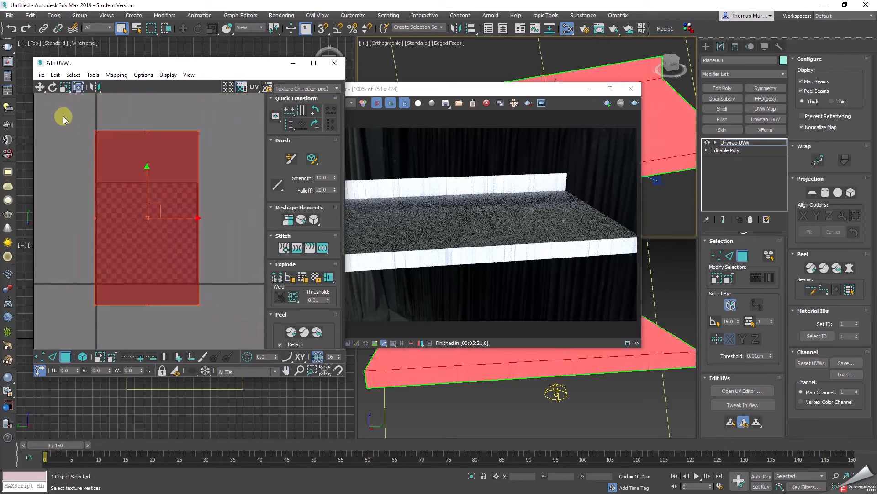
left_click_drag(166, 216, 264, 217)
scroll(144, 243, "up", 3)
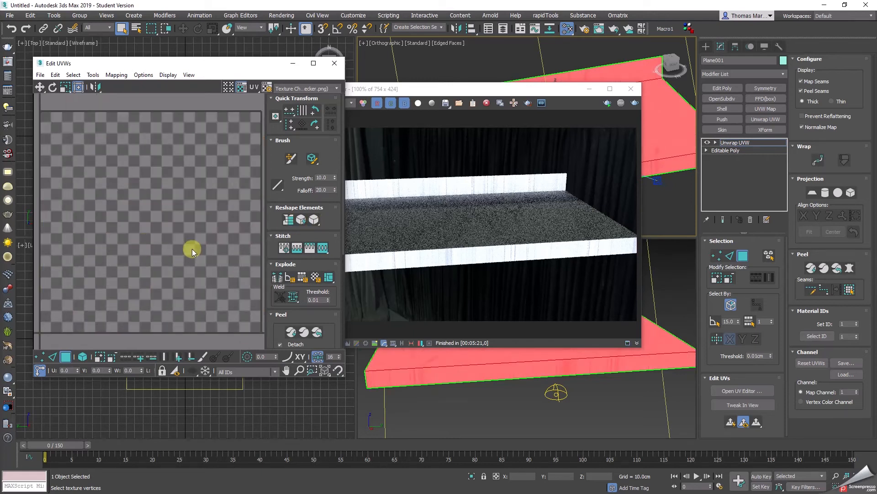
scroll(192, 248, "down", 2)
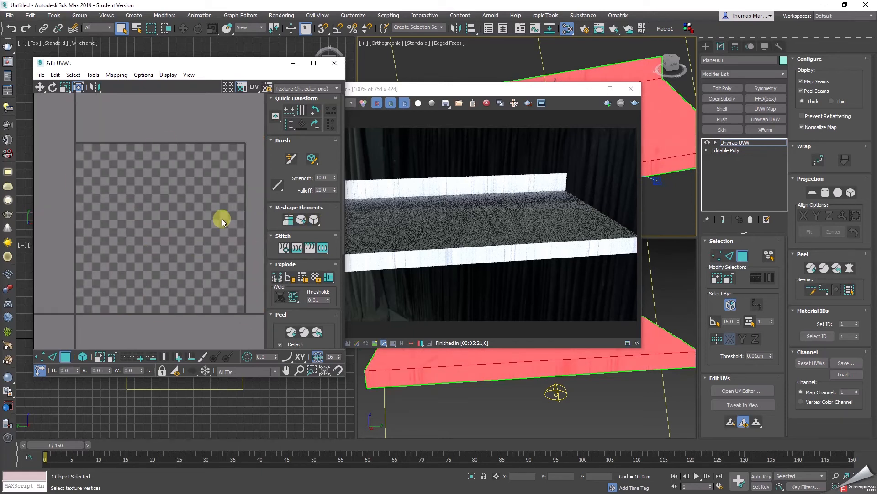
Step: Show the StoneMarbleCalacatta004_COL_4K.jpg map as the UV editor background and inspect its veins
left_click(337, 89)
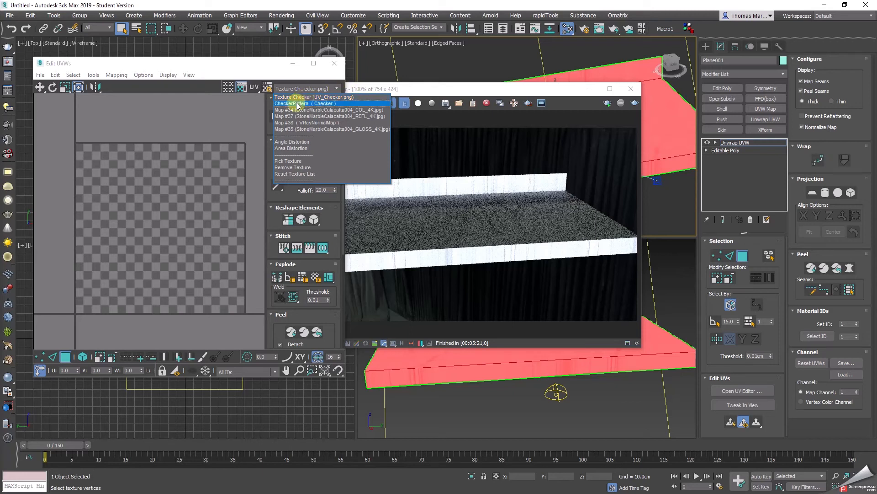
left_click(326, 111)
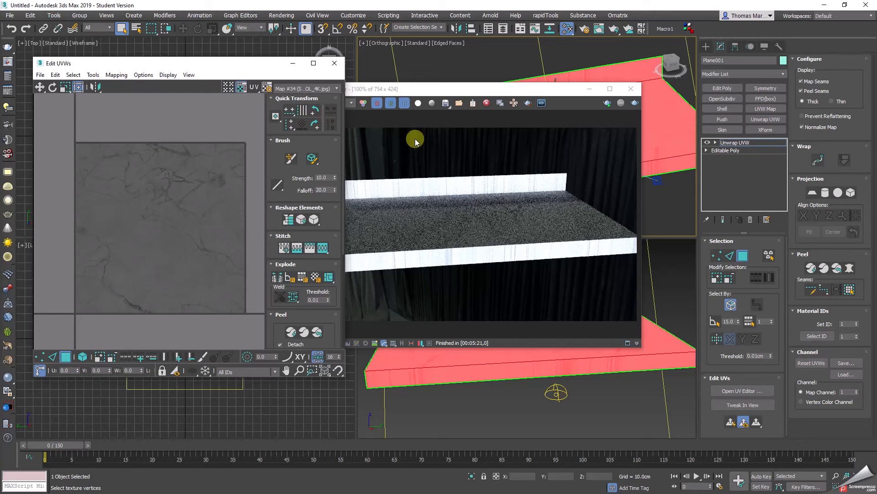
scroll(166, 243, "up", 3)
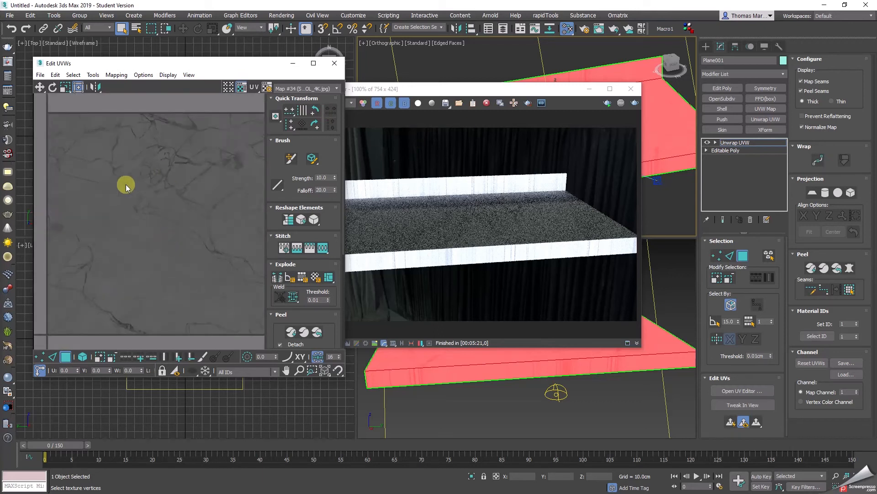
scroll(155, 215, "down", 4)
Step: Move the UV shell back over the marble map and reselect all of its faces
left_click_drag(247, 221, 168, 231)
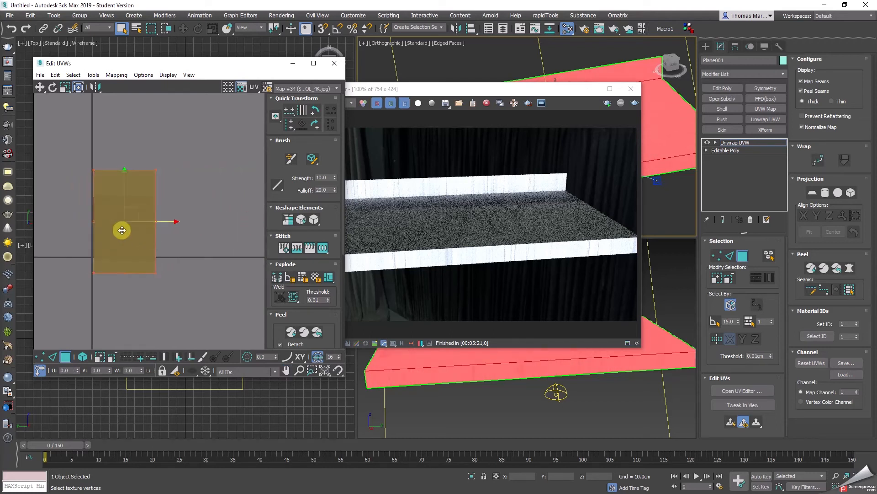
scroll(121, 230, "up", 5)
scroll(208, 254, "down", 3)
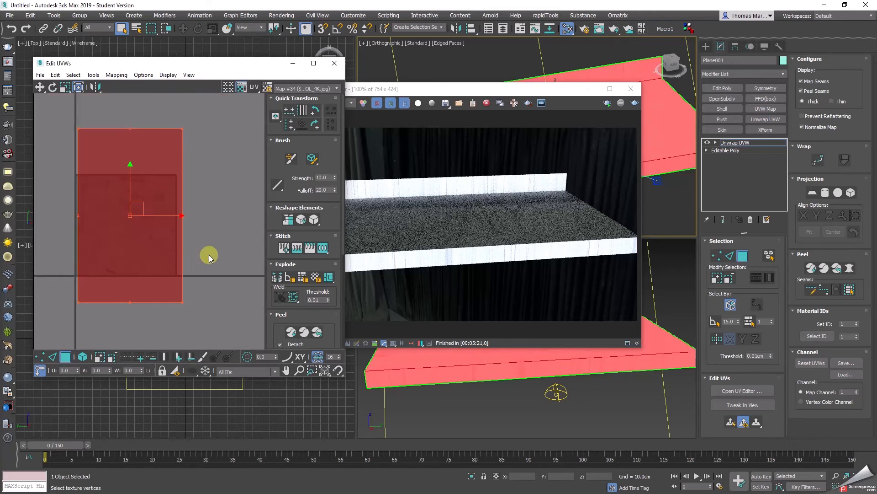
mouse_move(158, 215)
left_mouse_down()
mouse_move(176, 219)
mouse_move(165, 220)
left_mouse_up()
left_click(201, 229)
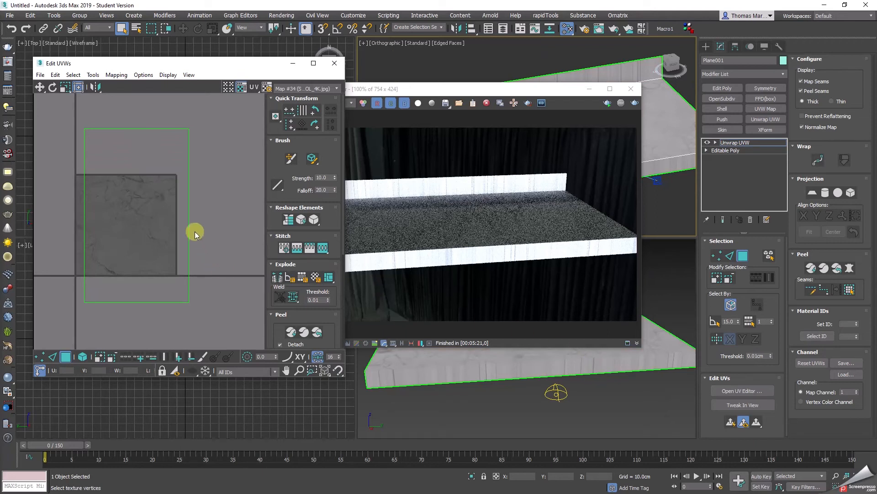
left_click_drag(56, 238, 56, 239)
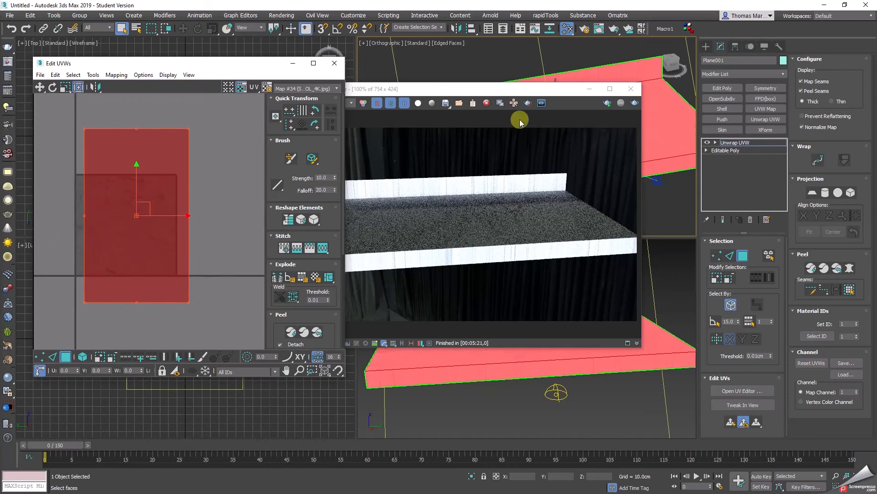
Step: Clear the frame buffer off the perspective view of the plane and relax all UV faces by polygon angles with an amount of 0.93
left_click_drag(547, 91, 602, 31)
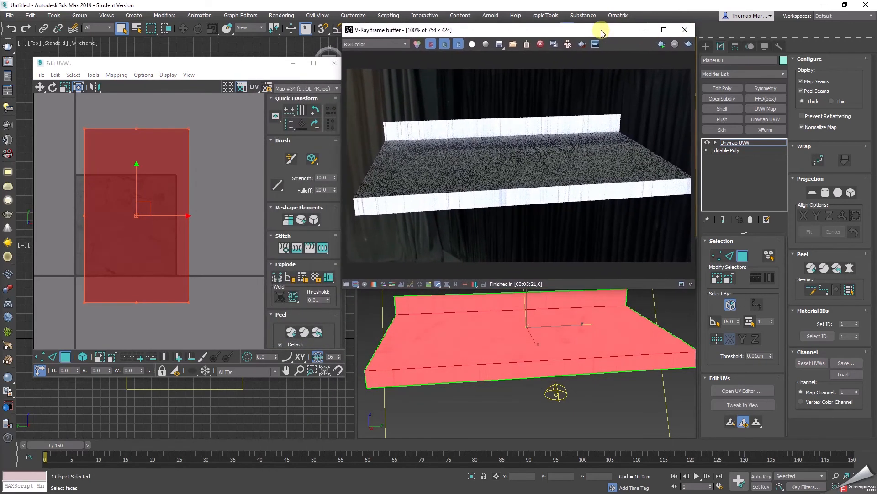
left_click(314, 220)
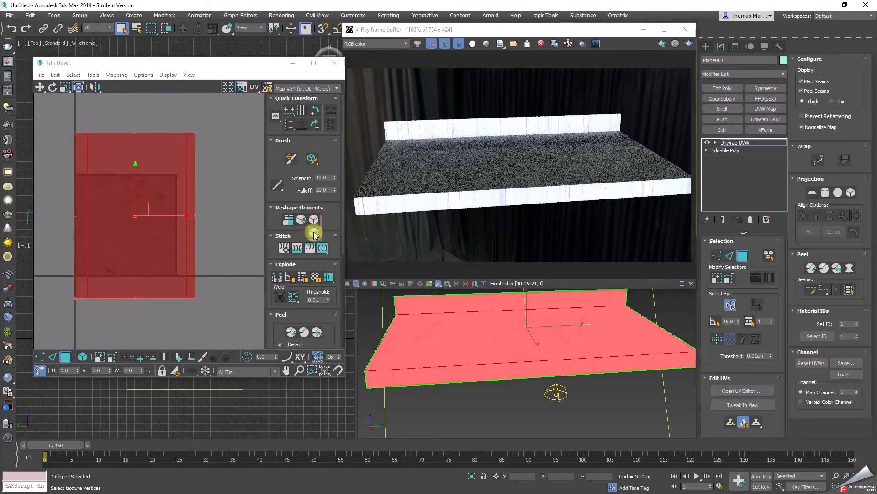
left_click(315, 220)
left_click_drag(109, 128, 109, 119)
left_click(137, 142)
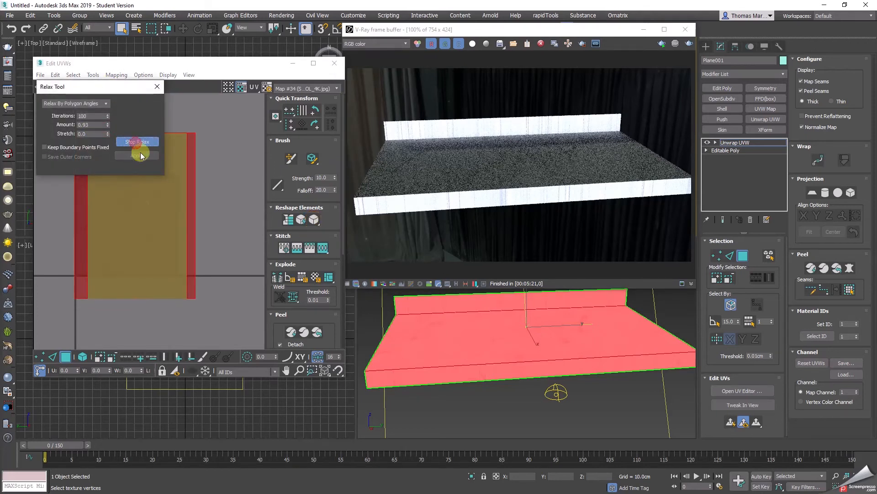
left_click(142, 142)
left_click(157, 87)
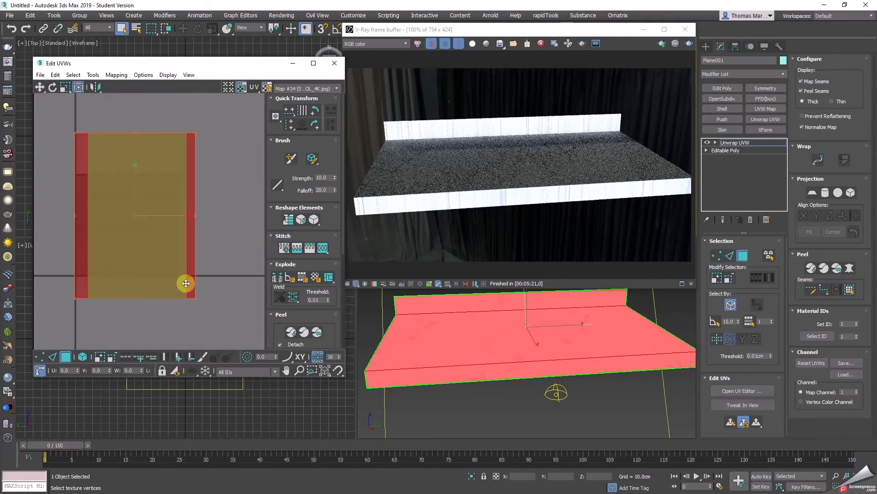
Step: Start the V-Ray interactive render and collapse the Unwrap UVW modifier into the plane's Editable Poly
left_click(662, 43)
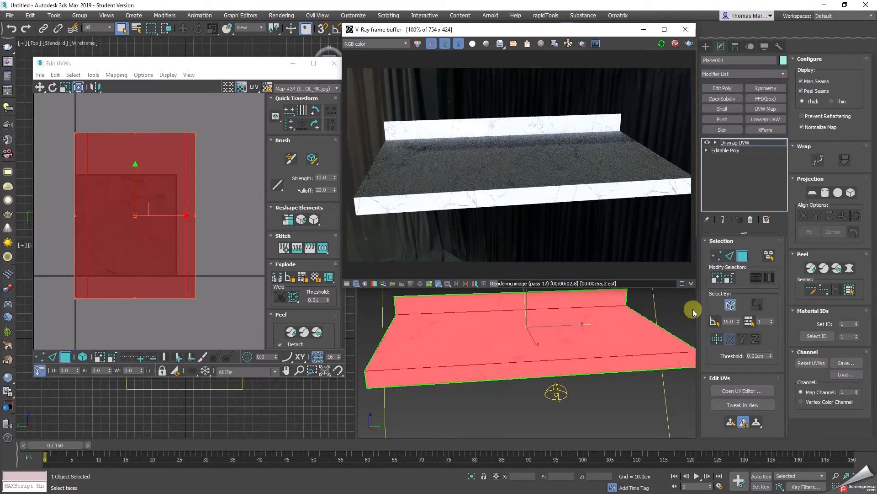
right_click(742, 146)
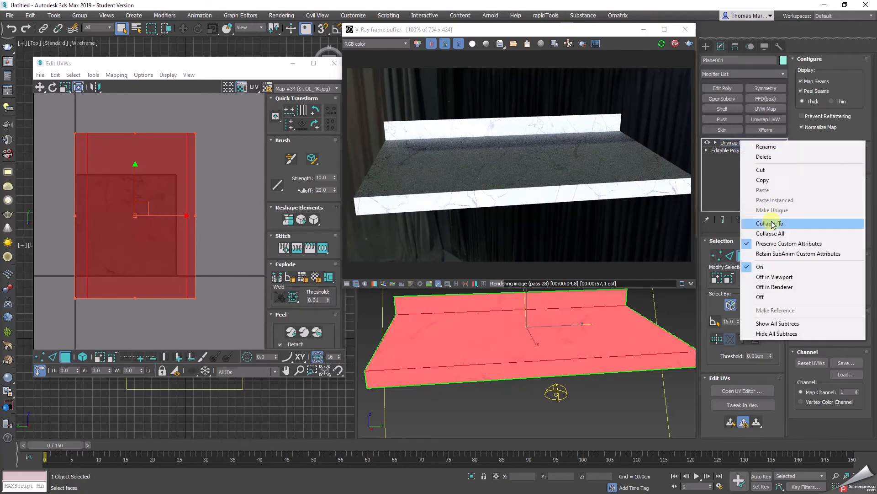
left_click(772, 221)
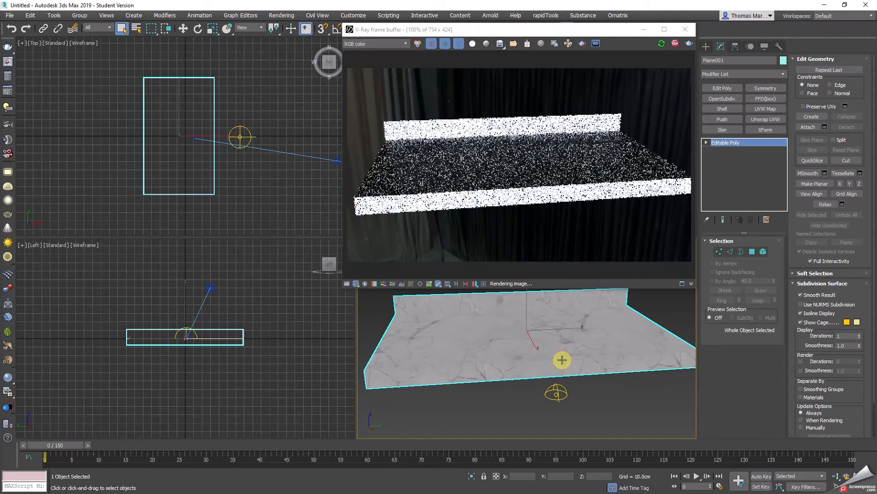
Step: Chamfer the plane's front and rear fold edges by about 2.343 cm with 4 segments, with edged faces displayed
key("F4")
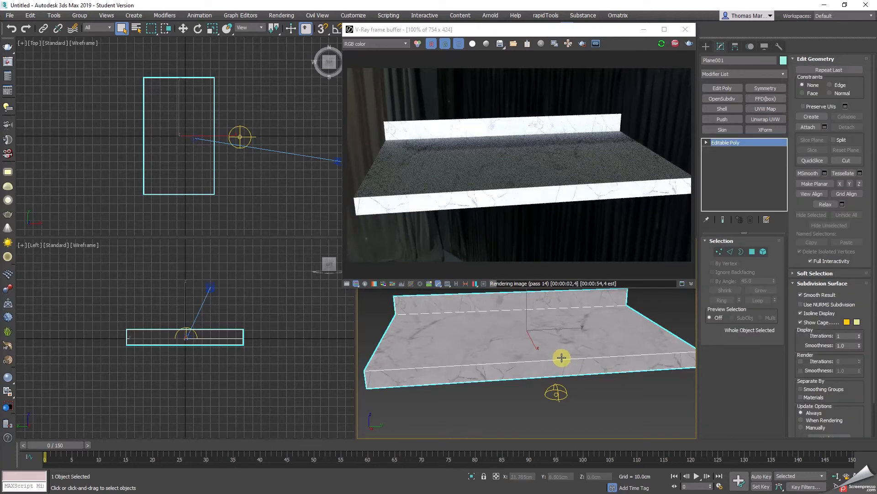
left_click(731, 252)
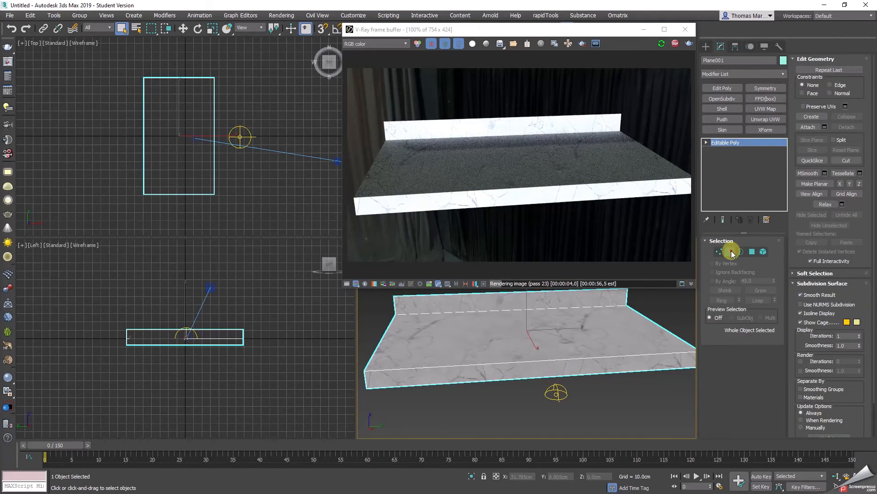
left_click(626, 353)
left_click(594, 306, "ctrl")
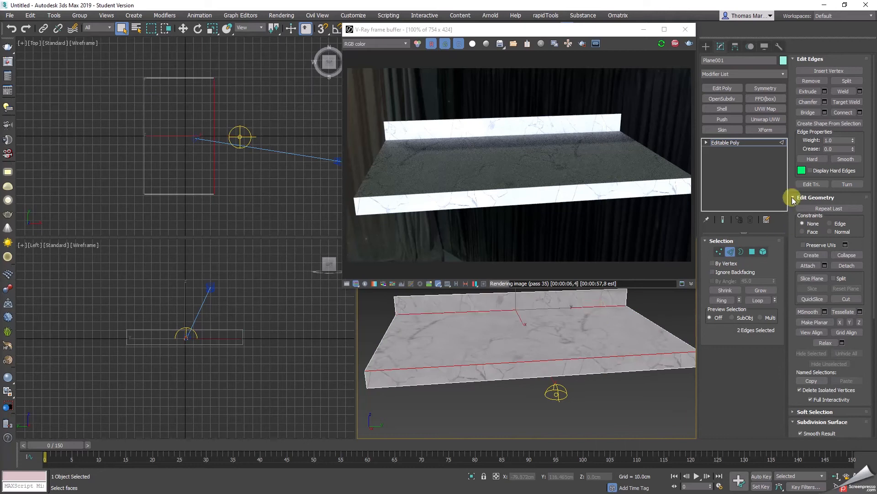
left_click(825, 102)
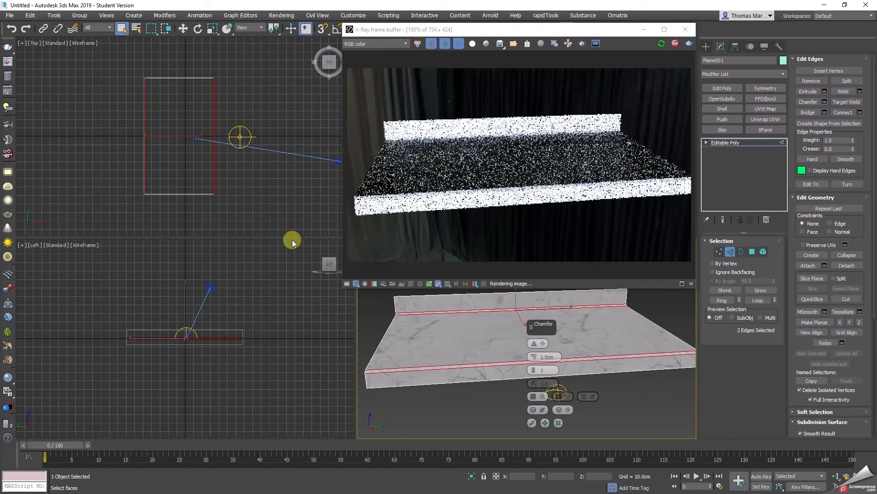
left_click_drag(536, 357, 535, 372)
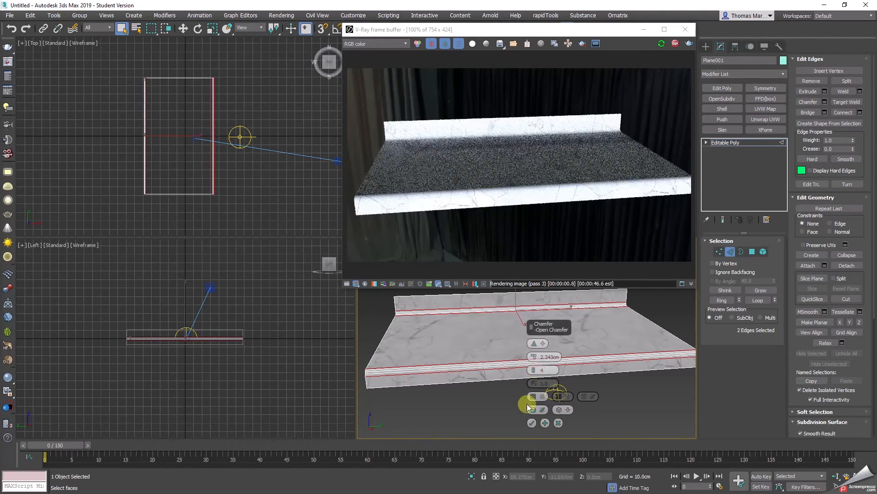
left_click(532, 423)
left_click(721, 257)
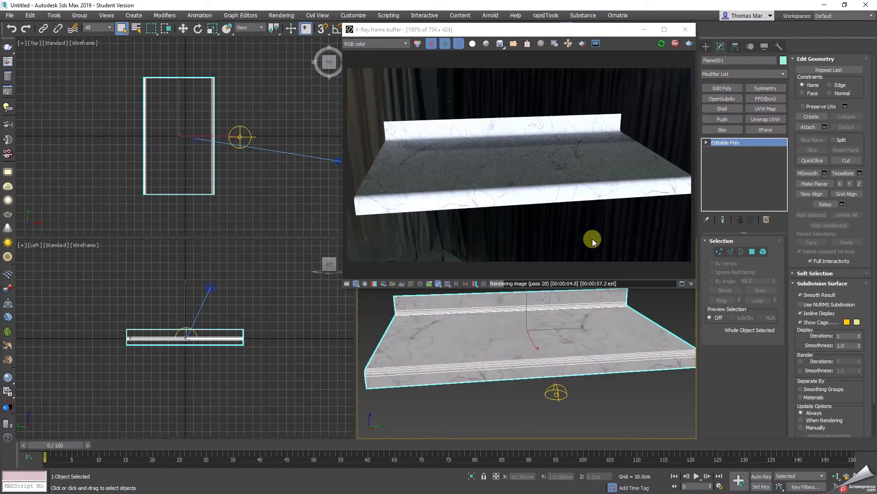
Step: Rotate the chamfered plane about 14.6° on Y and 11.6° on Z
key("e")
left_click_drag(534, 323, 554, 329)
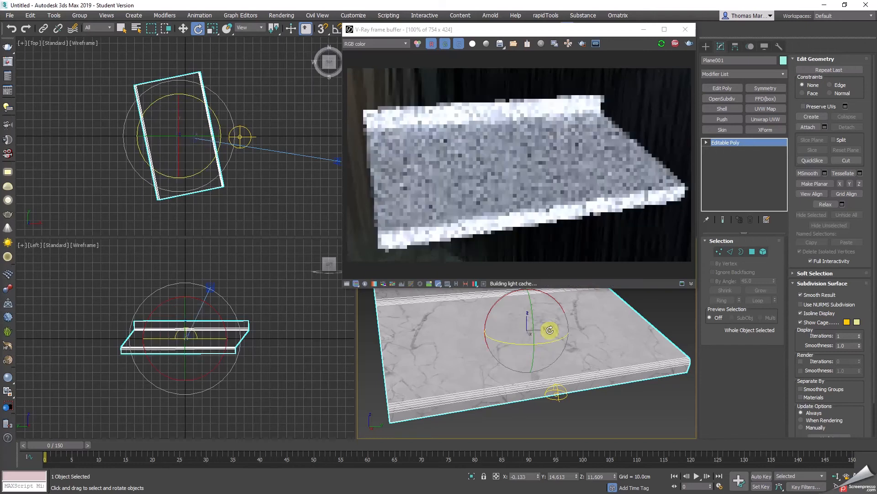
Step: Add an Unwrap UVW modifier to the chamfered plane, open the UV editor and inspect the chamfer strips' UVs
left_click(767, 119)
left_click(764, 391)
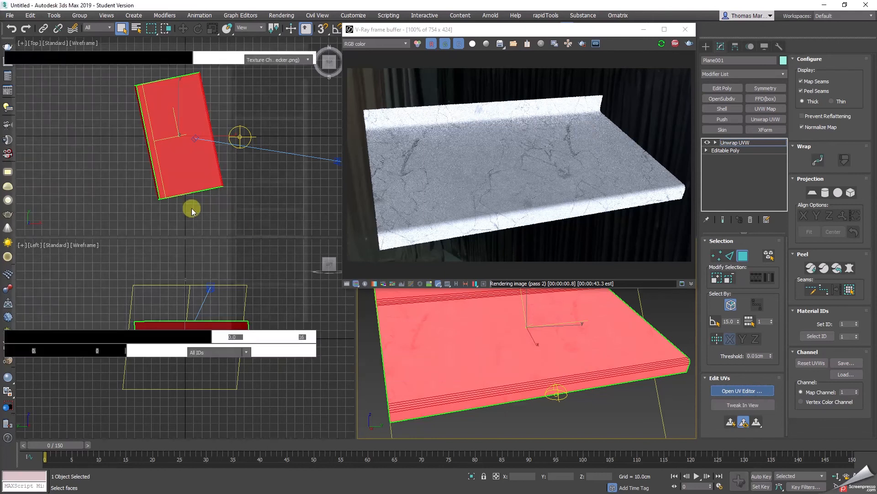
scroll(132, 247, "down", 3)
scroll(155, 290, "up", 5)
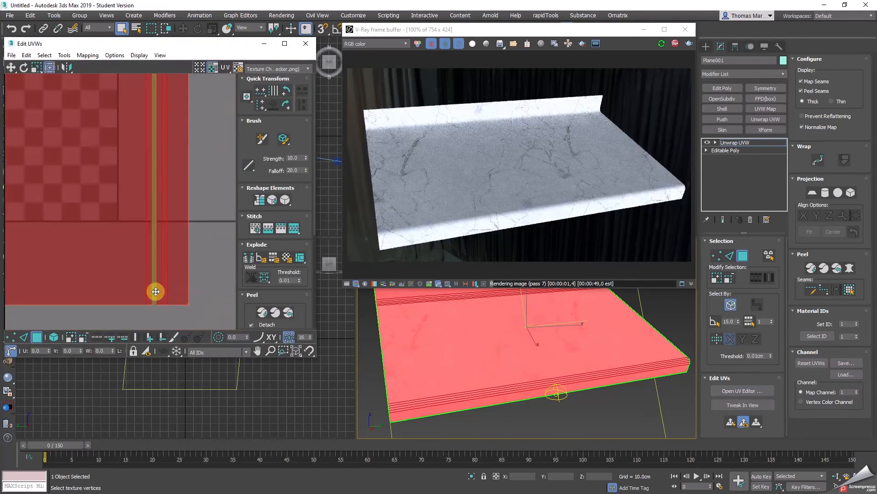
scroll(160, 271, "down", 3)
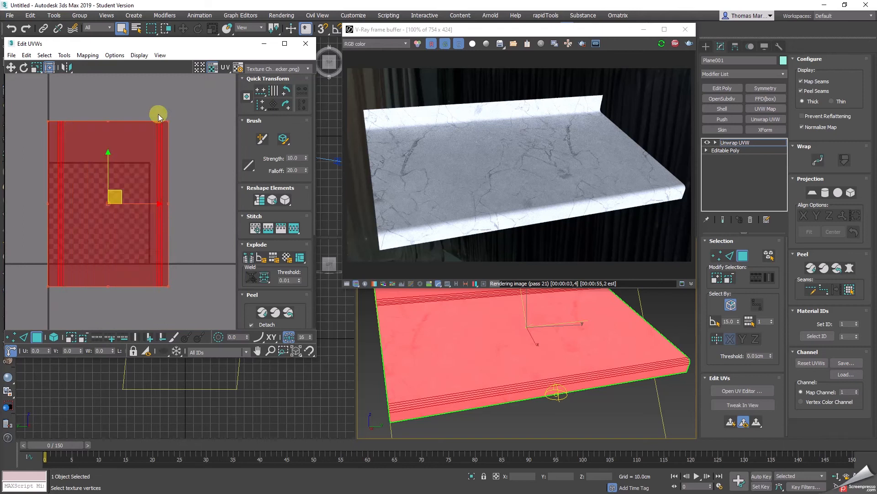
scroll(160, 128, "up", 3)
scroll(161, 129, "down", 2)
scroll(161, 133, "down", 2)
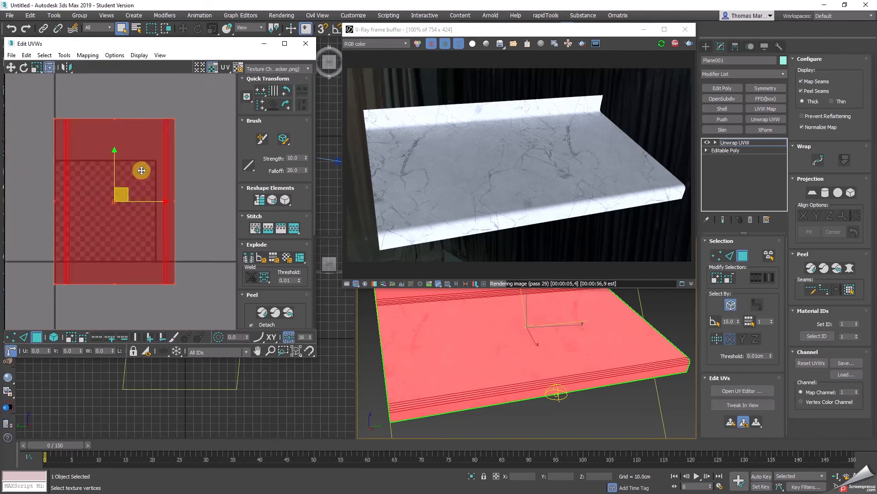
Step: Relax the chamfered plane's UVs by polygon angles with an amount of 1.0 and collapse the Unwrap UVW modifier
left_click(286, 201)
left_click_drag(108, 125, 108, 92)
left_click(138, 141)
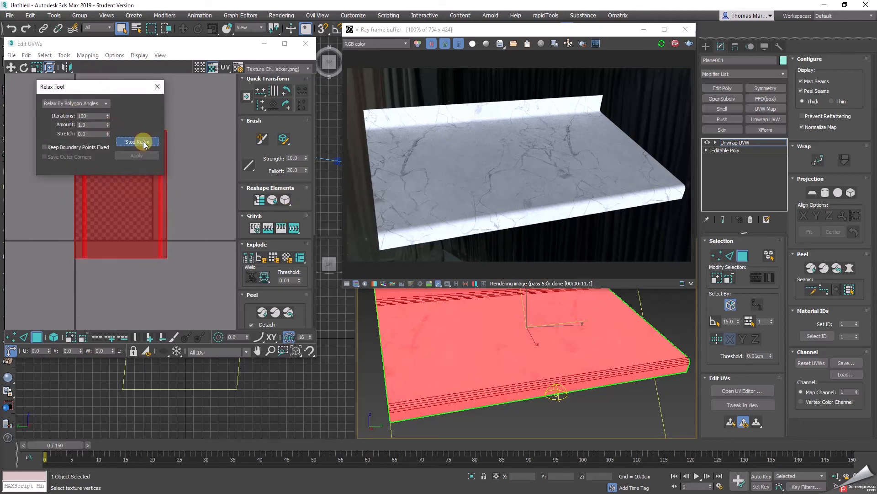
left_click(157, 86)
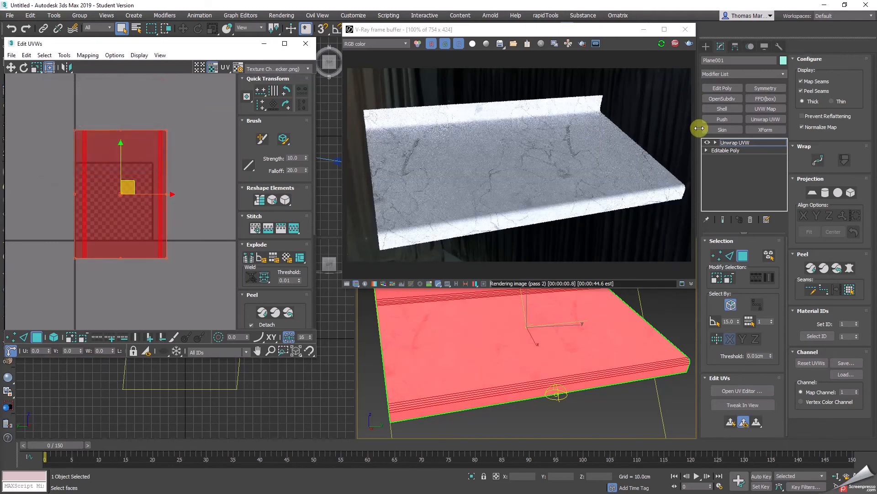
right_click(742, 142)
left_click(771, 223)
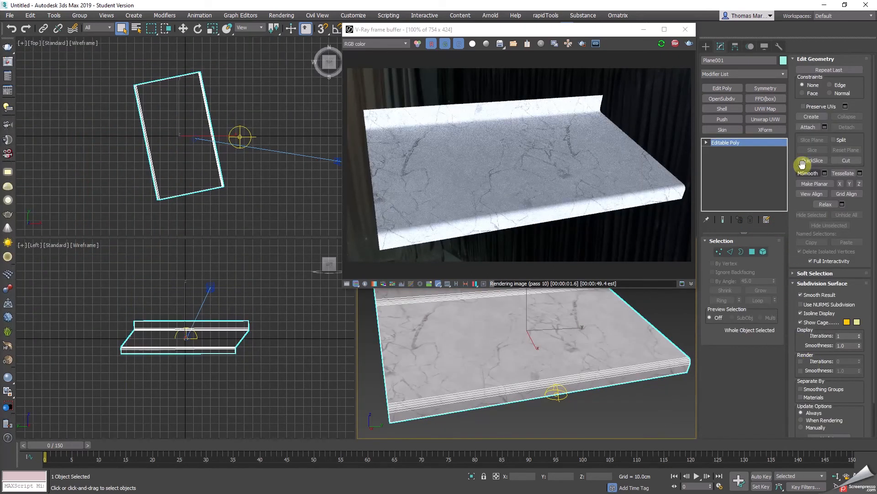
right_click(557, 188)
left_click(576, 197)
scroll(572, 215, "up", 4)
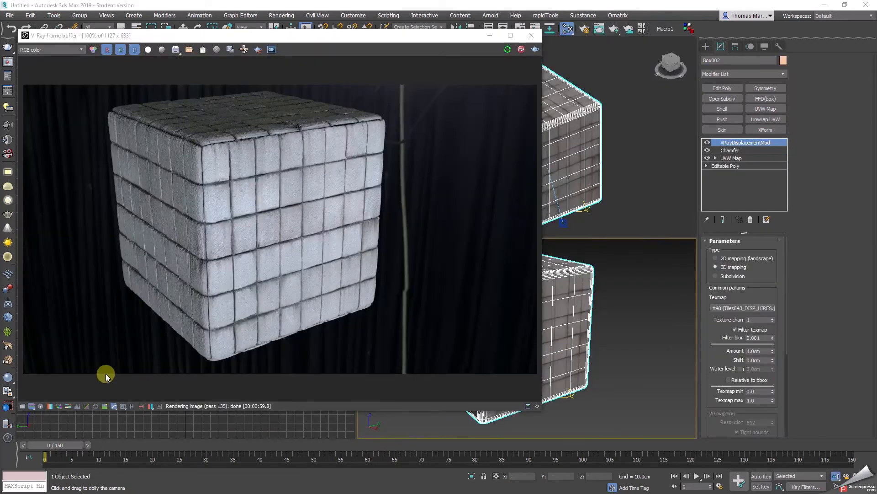
Step: Reposition the V-Ray frame buffer with the tiled cube render over the viewports
left_click_drag(0, 48, 0, 39)
left_click_drag(334, 37, 396, 61)
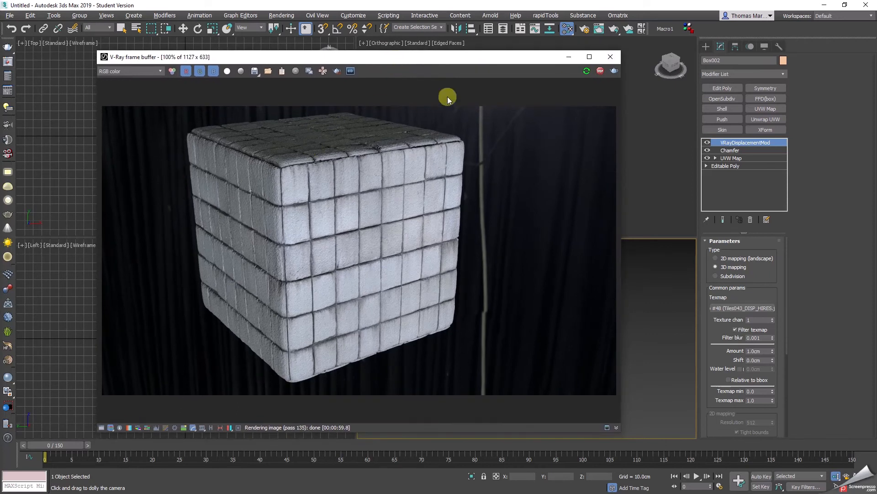
Step: Open the material editor over the frame buffer and locate the Composite map node attached to Material #33
left_click_drag(422, 57, 474, 67)
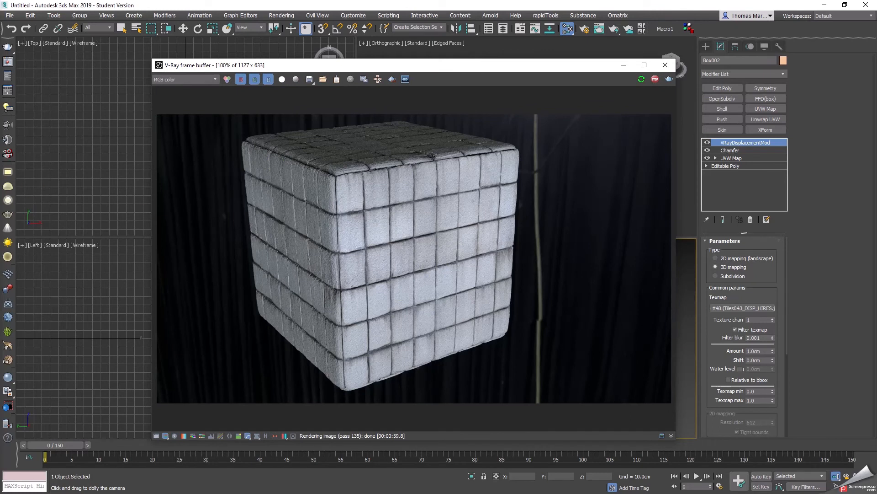
key("m")
left_click_drag(91, 30, 248, 35)
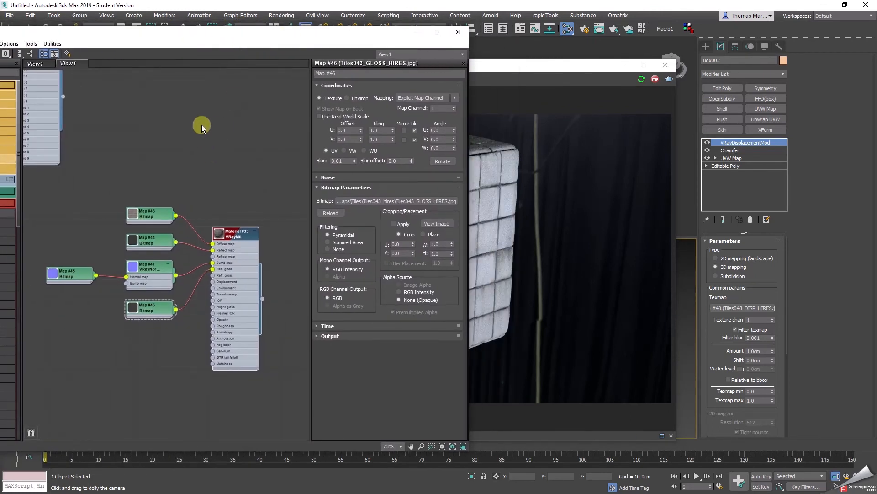
scroll(202, 125, "down", 2)
scroll(203, 214, "down", 3)
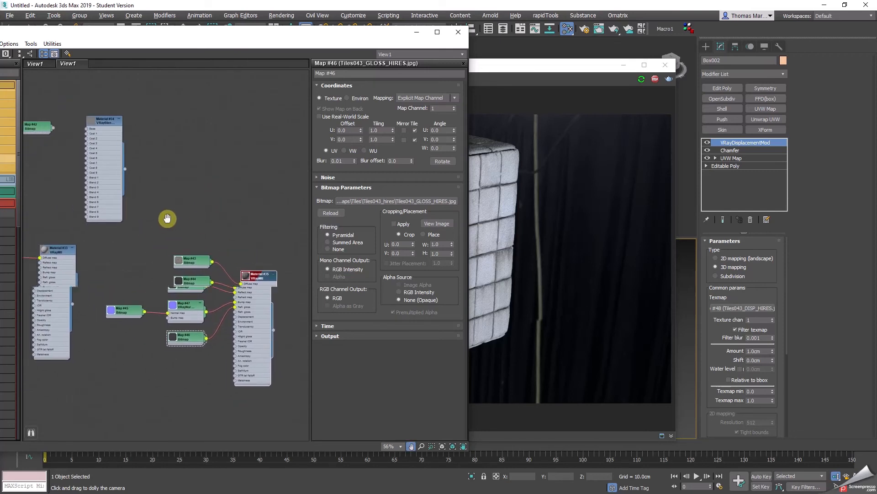
scroll(168, 218, "up", 4)
scroll(188, 200, "up", 6)
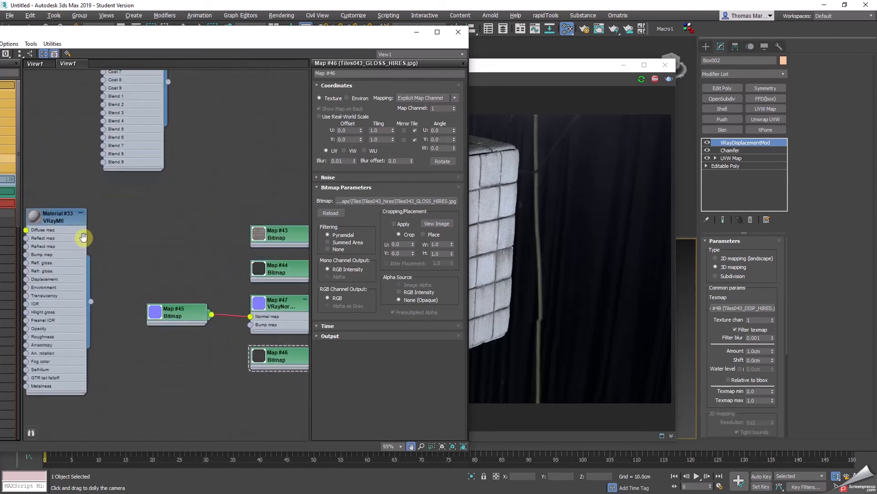
left_click_drag(83, 237, 173, 278)
scroll(127, 255, "down", 3)
left_click_drag(117, 233, 180, 231)
scroll(180, 231, "up", 2)
mouse_move(385, 37)
left_mouse_down()
mouse_move(284, 30)
mouse_move(388, 32)
mouse_move(369, 31)
left_mouse_up()
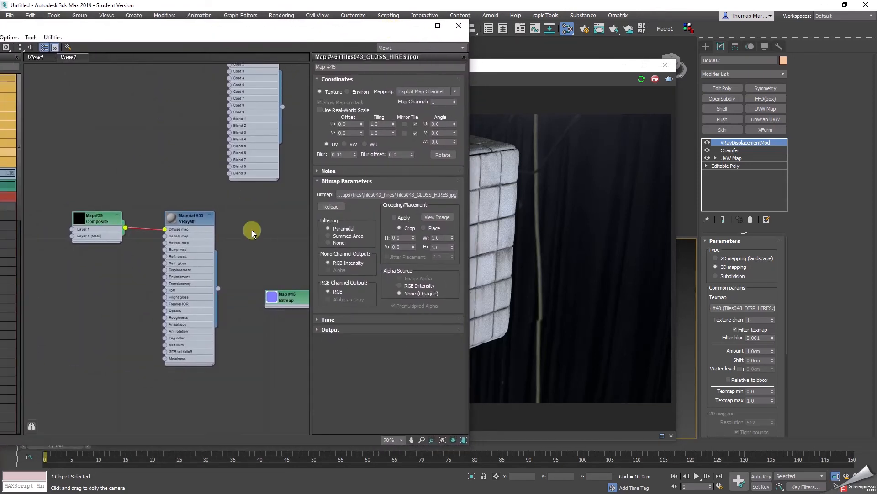
Step: Delete Material #33 and place its leftover Composite map node above the tile material's bitmaps
scroll(171, 229, "down", 2)
left_click(134, 198)
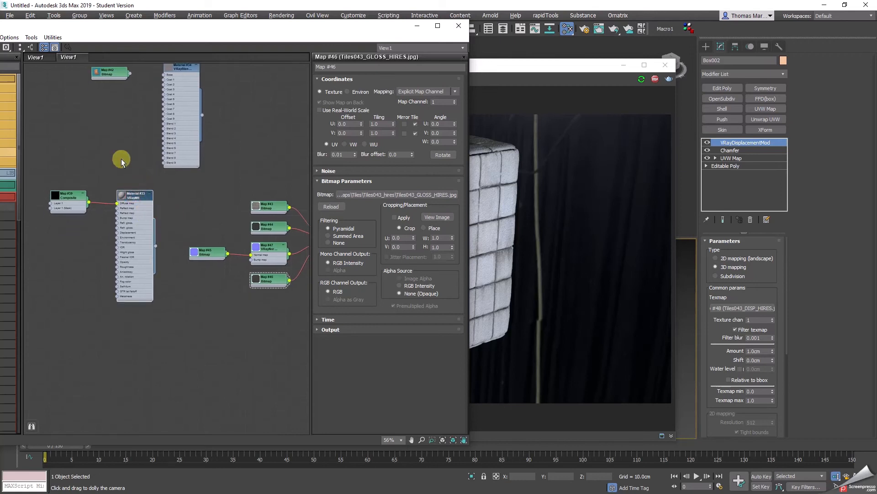
mouse_move(94, 28)
left_mouse_down()
mouse_move(273, 43)
mouse_move(82, 31)
left_mouse_up()
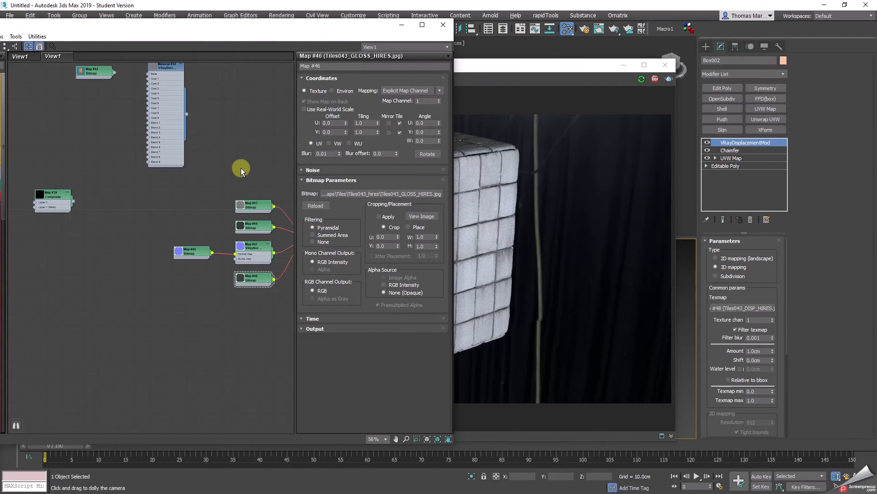
left_click_drag(51, 197, 256, 150)
middle_click_drag(246, 189, 180, 189)
left_click_drag(507, 62, 603, 63)
left_click_drag(334, 28, 285, 36)
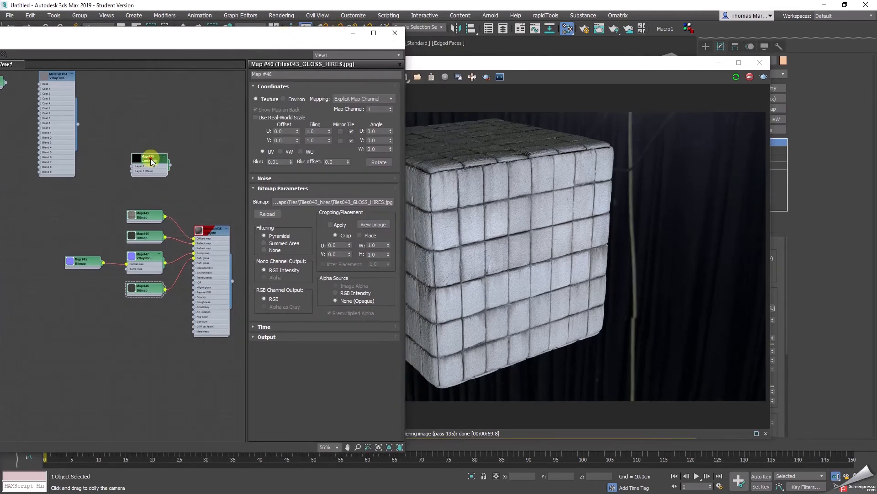
Step: Connect the tile color bitmap, Map #43, to the Composite map's Layer 1 and remove its link to the material's diffuse slot
scroll(146, 212, "up", 5)
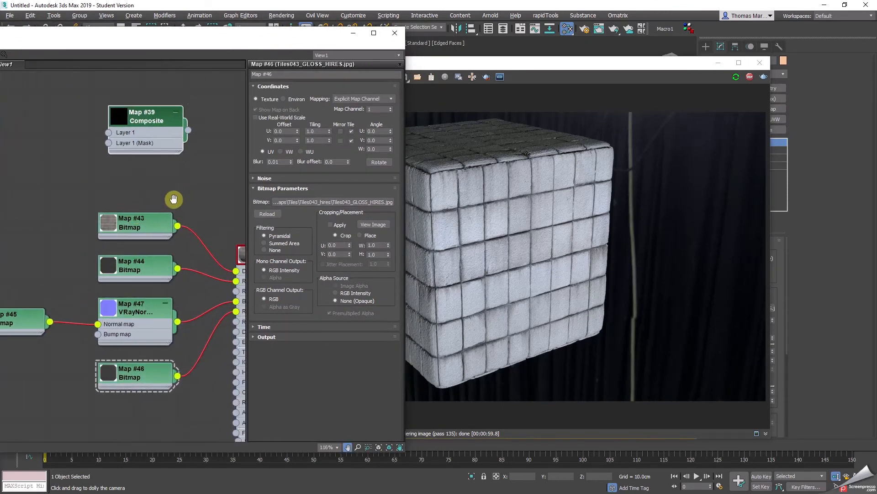
left_click_drag(133, 228, 101, 142)
middle_click_drag(172, 208, 143, 196)
left_click(116, 224)
key("Delete")
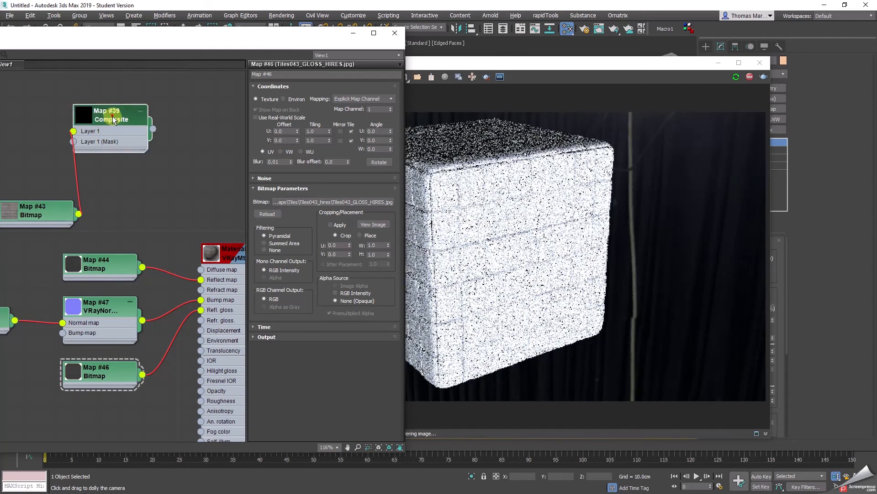
Step: Arrange the Composite map and Map #43 side by side and connect the Composite map to the tile material's diffuse slot
left_click_drag(113, 119, 124, 162)
left_click_drag(57, 251, 33, 176)
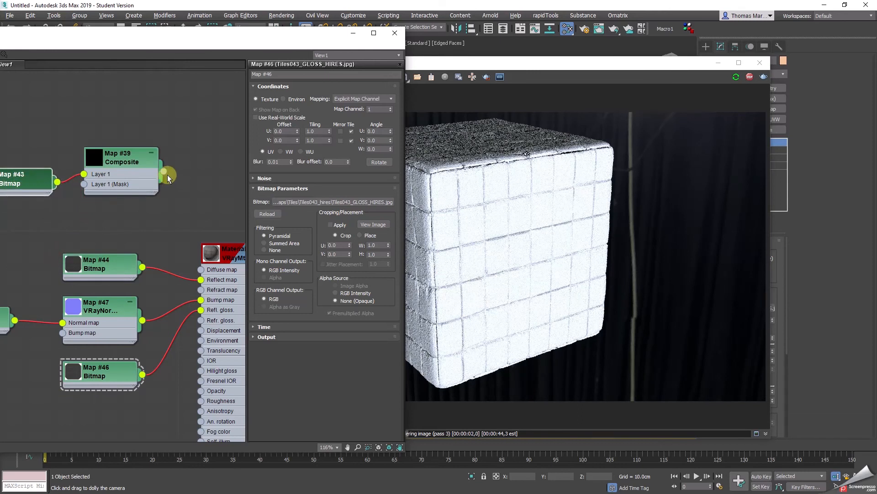
left_click_drag(163, 171, 202, 269)
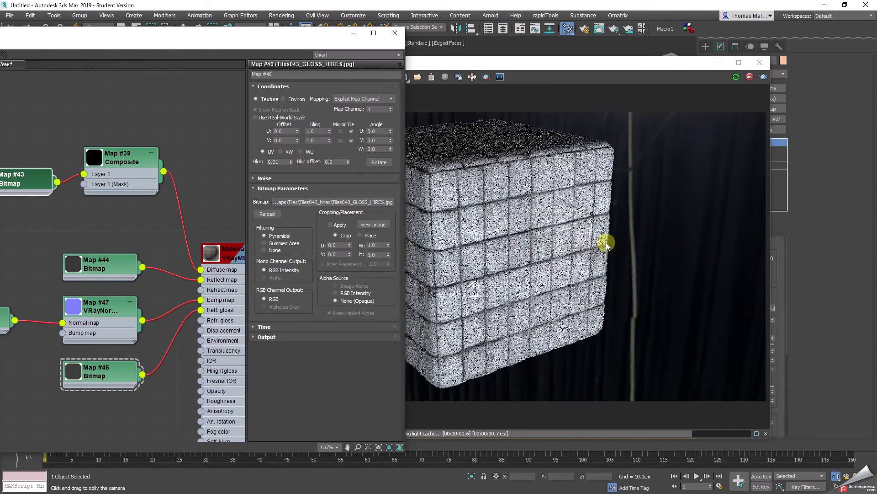
middle_click_drag(159, 220, 170, 211)
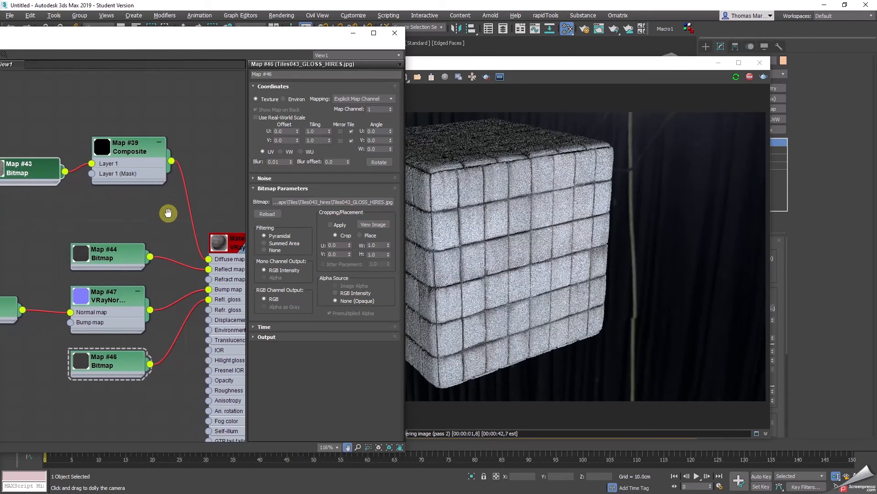
Step: Add a second layer to the Composite map and stop the interactive render
left_click_drag(141, 144, 118, 198)
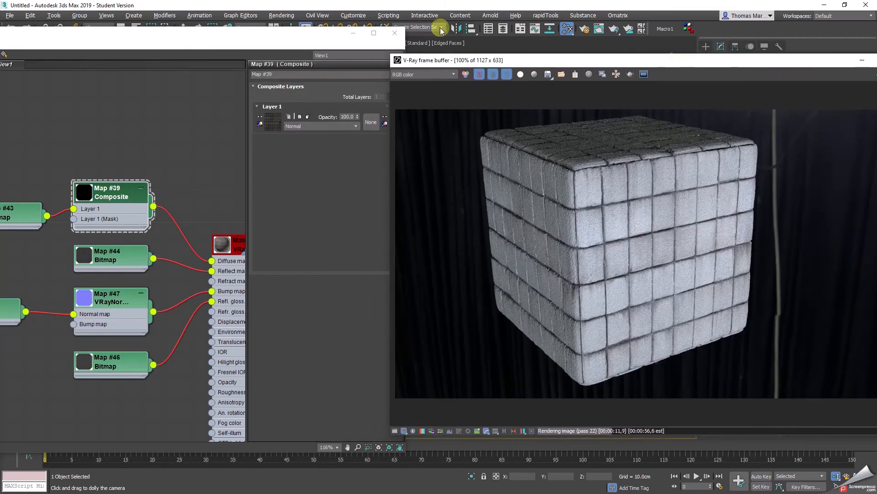
left_click_drag(306, 35, 345, 33)
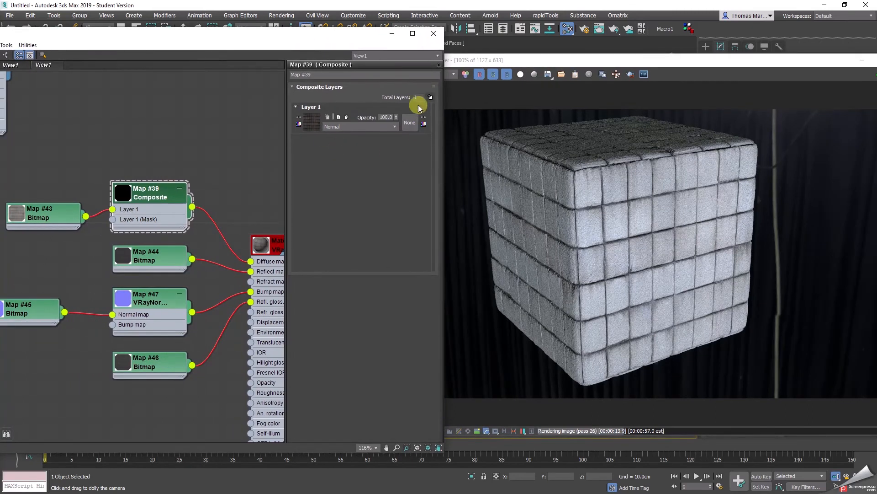
left_click(430, 97)
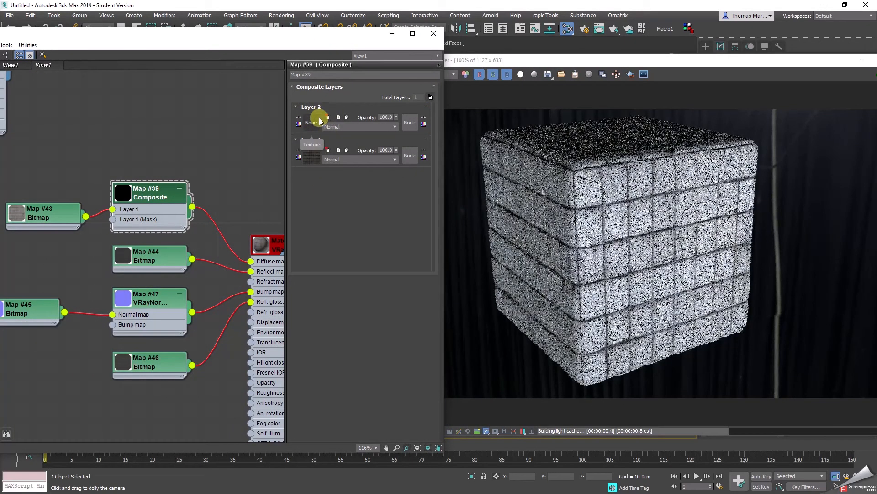
left_click_drag(762, 62, 708, 66)
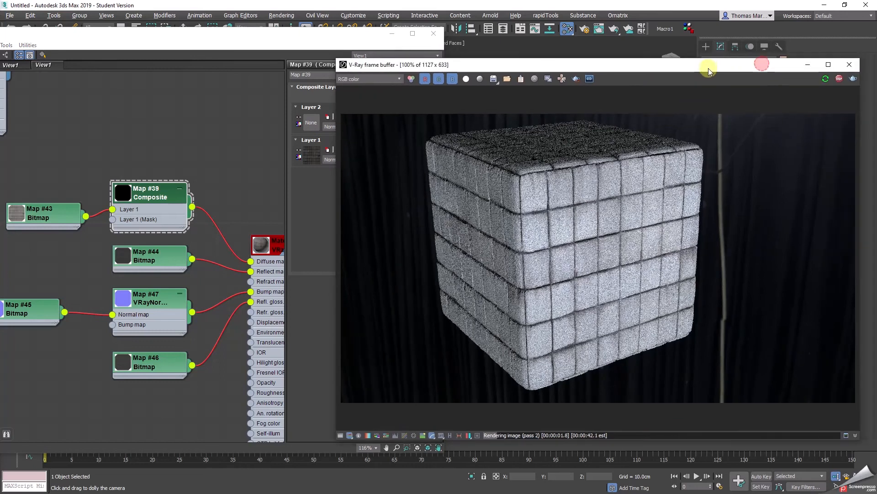
left_click(839, 79)
left_click(326, 34)
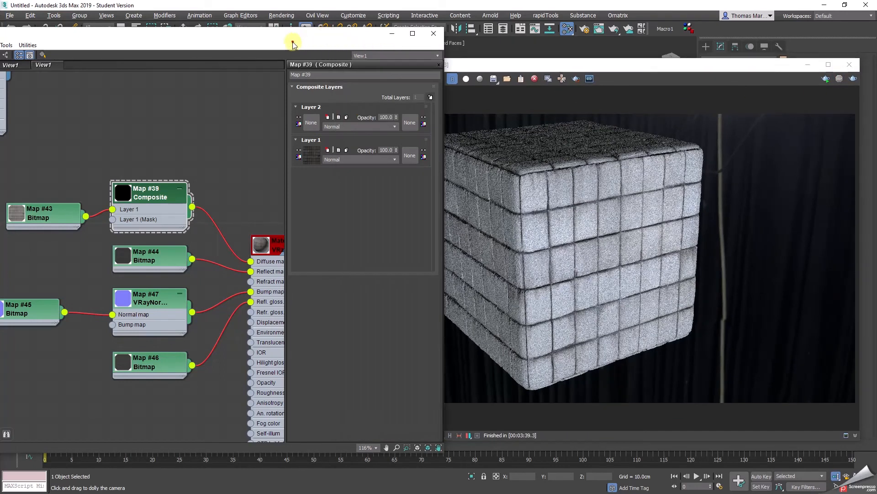
Step: Move the head bitmap, Map #42, beside the Composite map and assign it as the Layer 2 texture
scroll(188, 155, "down", 6)
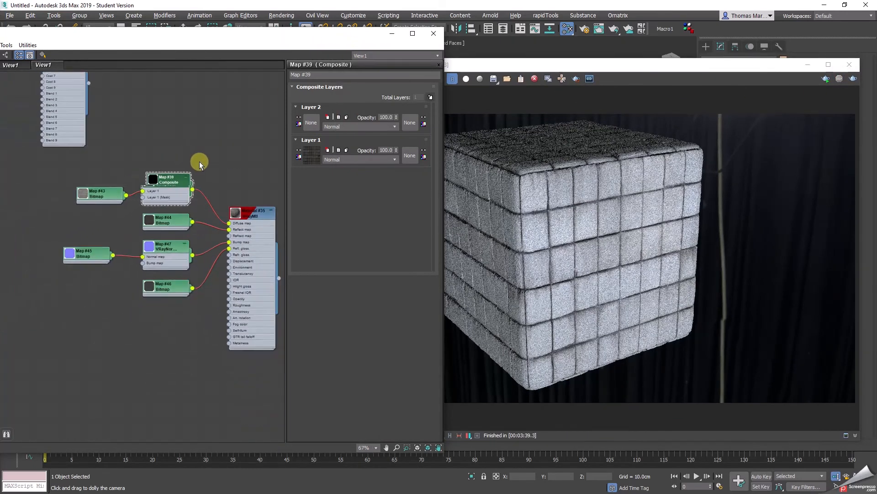
middle_click_drag(196, 157, 190, 209)
scroll(190, 209, "down", 3)
left_click_drag(89, 144, 193, 216)
scroll(170, 231, "up", 10)
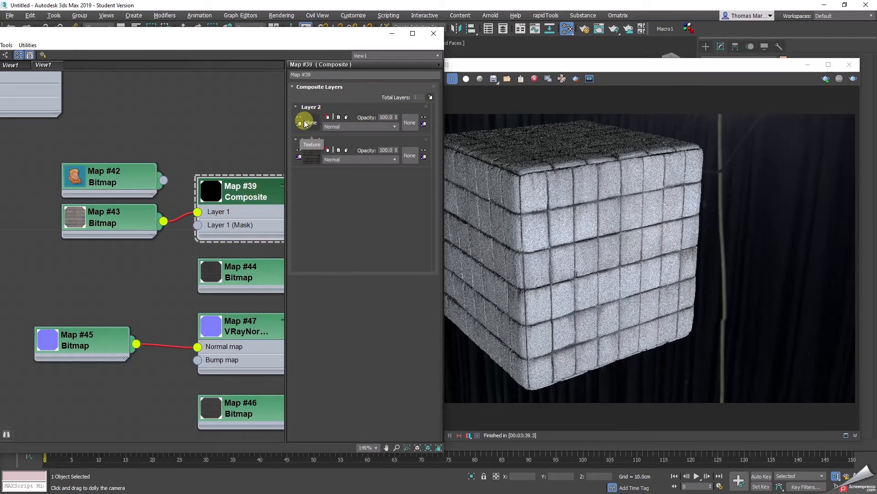
left_click_drag(163, 180, 313, 127)
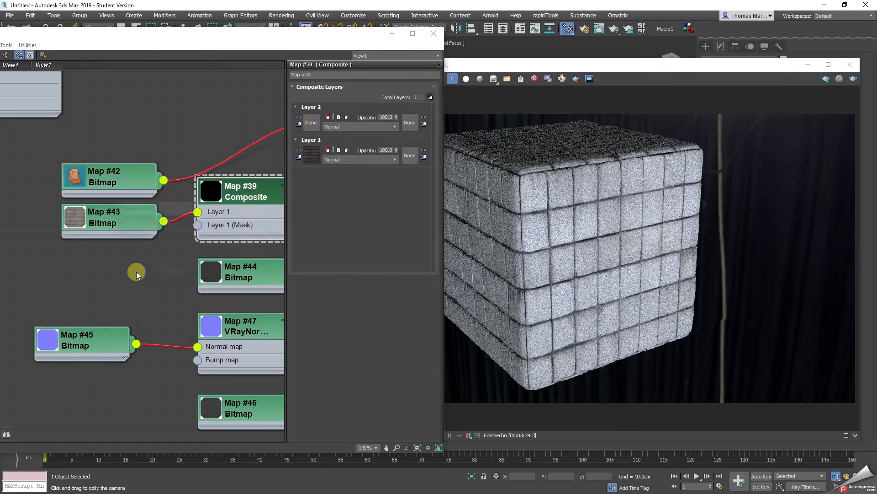
left_click(136, 271)
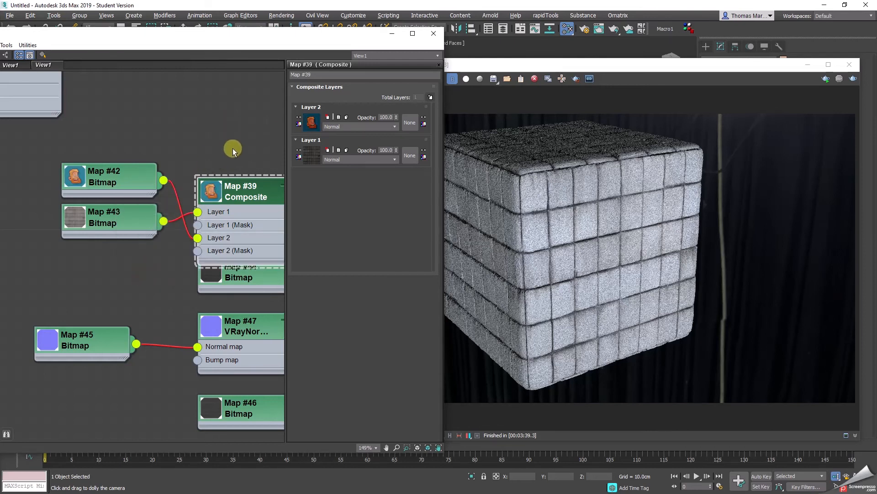
Step: Arrange the tile bitmap, head bitmap and Composite nodes without overlaps and restart the interactive render
middle_click_drag(232, 148, 211, 115)
mouse_move(116, 163)
left_mouse_down()
mouse_move(100, 209)
mouse_move(104, 231)
left_mouse_up()
left_click(95, 185)
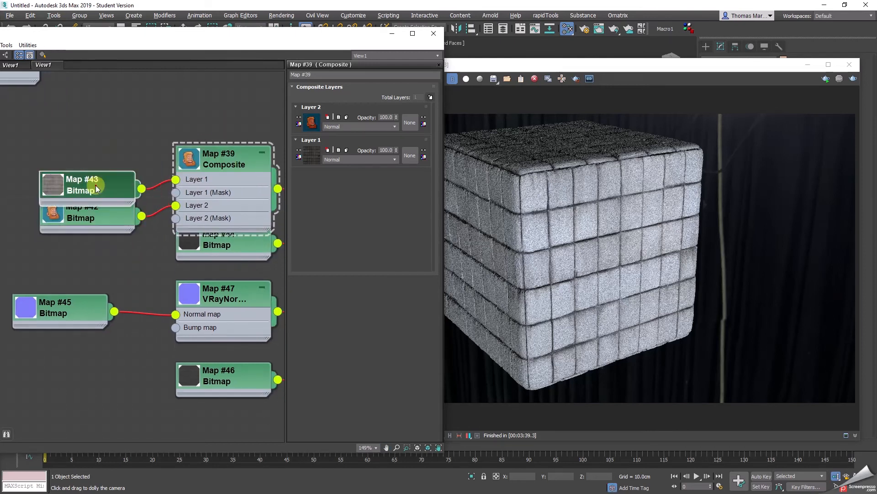
left_click_drag(95, 185, 95, 172)
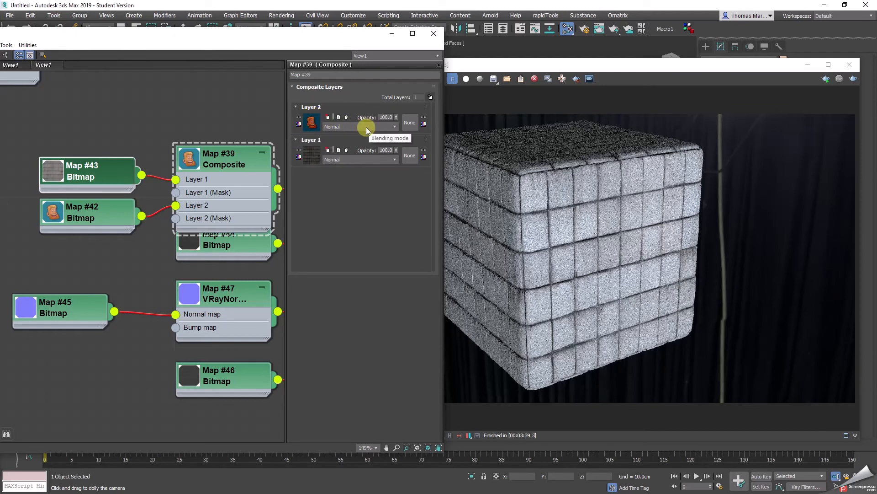
left_click(826, 80)
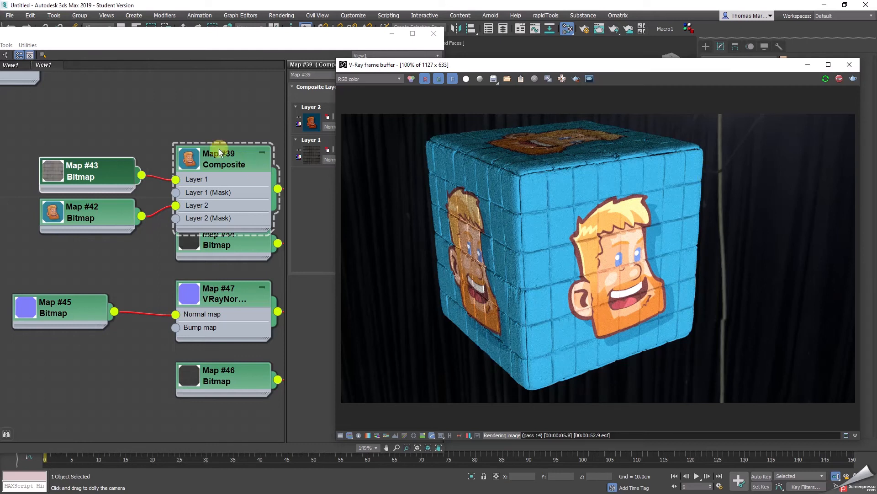
middle_click_drag(232, 136, 179, 147)
scroll(179, 148, "down", 1)
left_click_drag(173, 177, 173, 152)
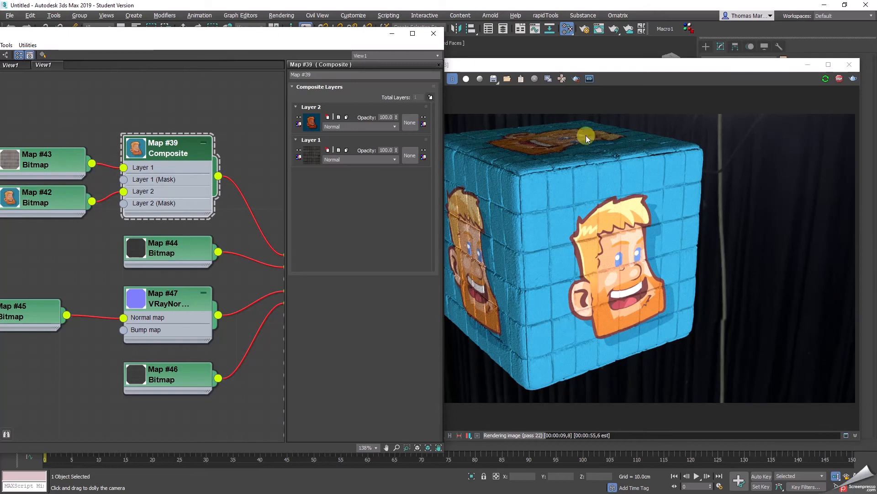
Step: Examine the map channel settings of the head bitmap and the cube's UVW Map modifier
left_click(313, 123)
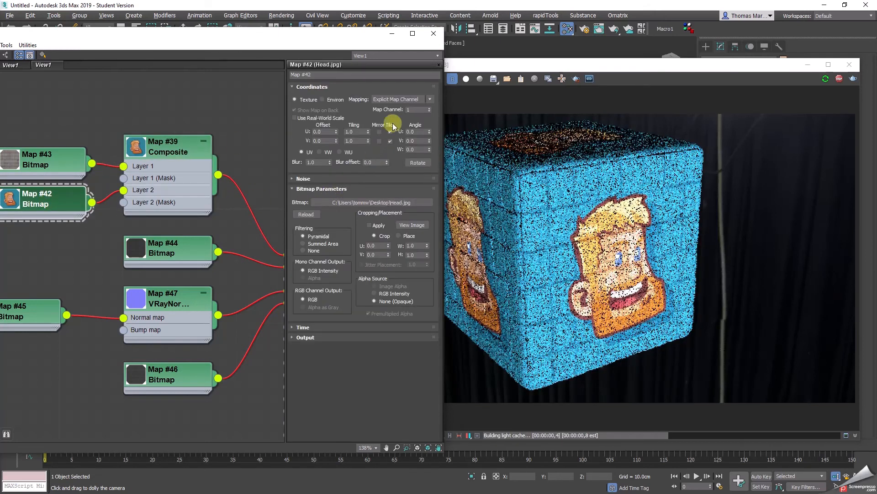
double_click(414, 109)
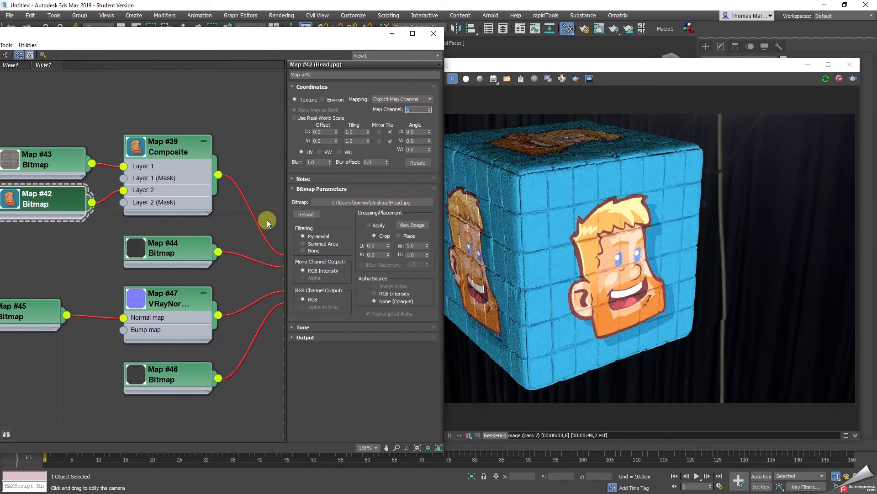
left_click(415, 109)
left_click_drag(655, 65, 481, 44)
left_click(728, 158)
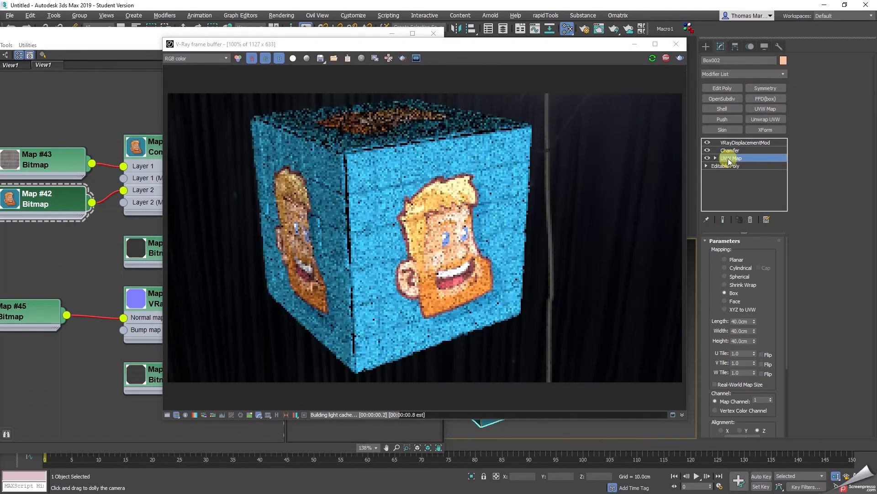
double_click(760, 400)
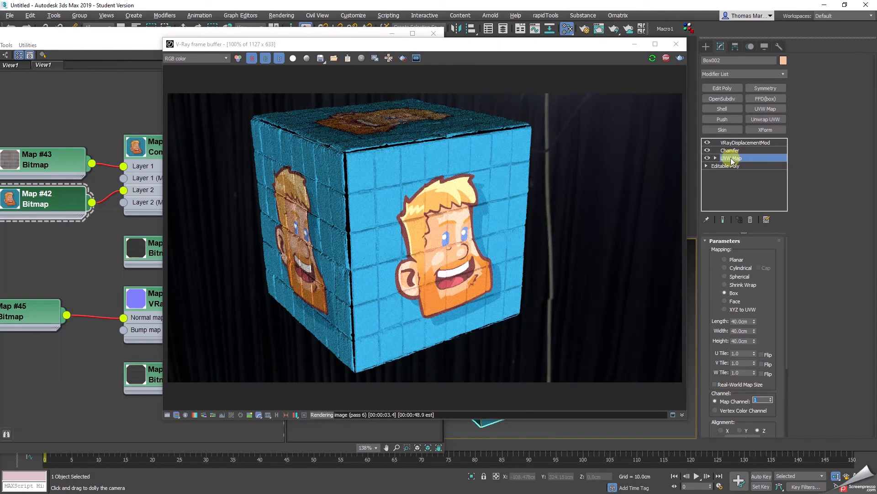
Step: Add a second UVW Map modifier to the cube with planar mapping aligned to the X axis
left_click(762, 110)
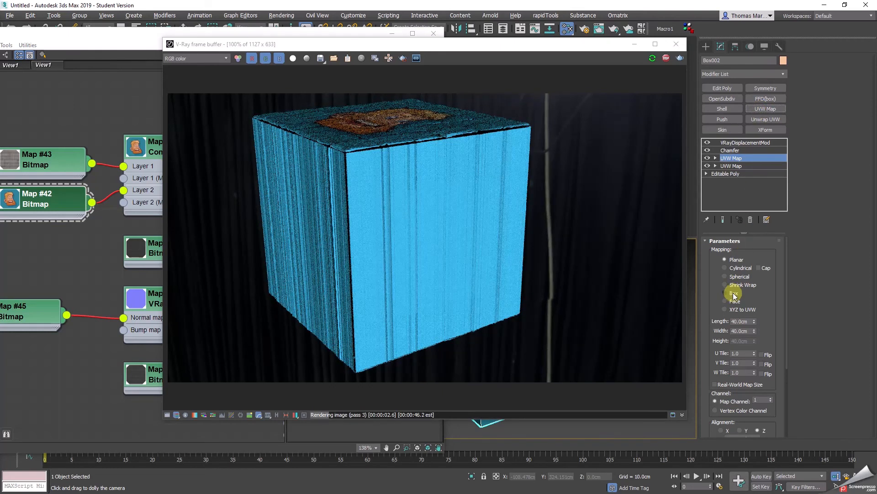
left_click(741, 431)
left_click(722, 430)
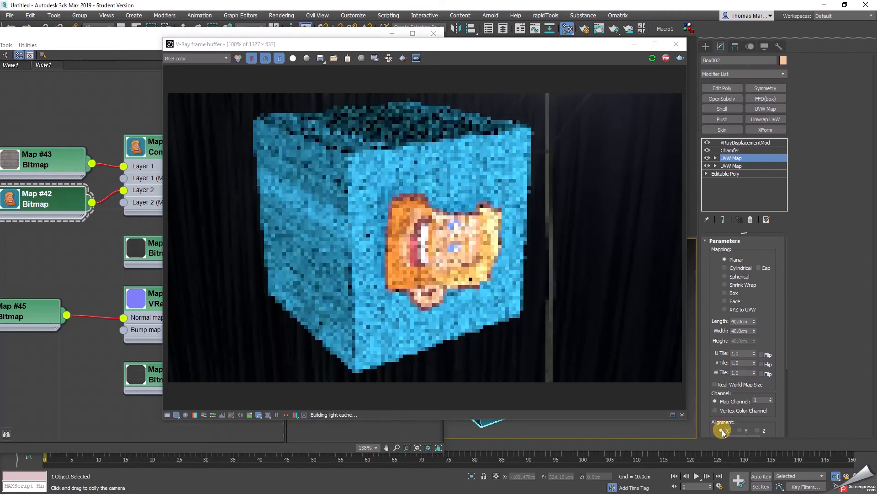
Step: Rotate the planar mapping gizmo 90° and turn it around so the head sits upright and unmirrored on the cube's front face
left_click(543, 54)
left_click_drag(543, 54, 213, 46)
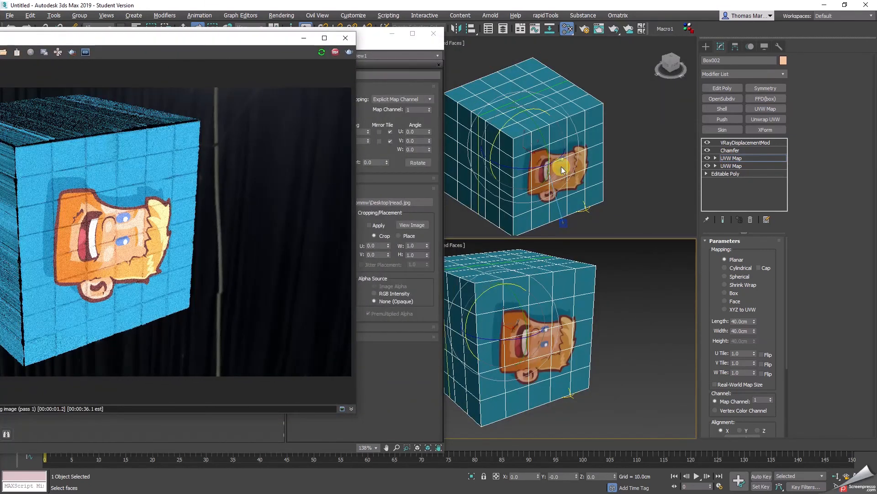
left_click(516, 162)
left_click_drag(506, 124, 480, 156)
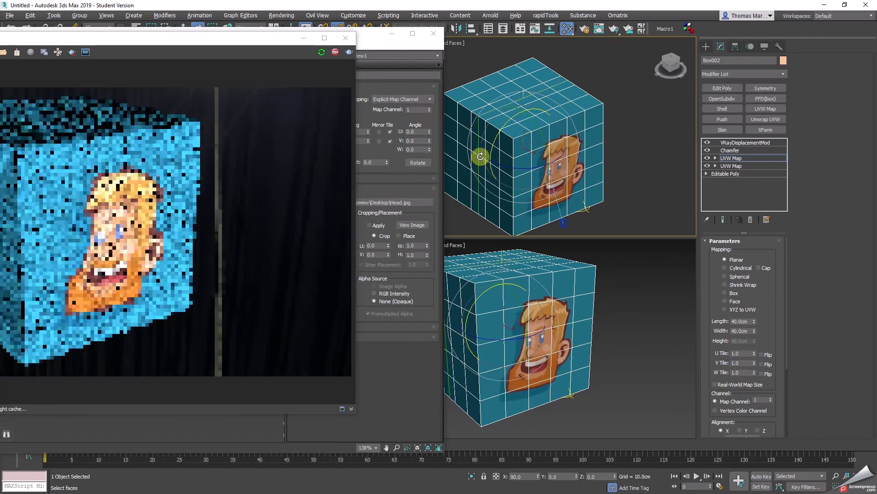
left_click_drag(254, 39, 353, 45)
left_click_drag(515, 341, 431, 324)
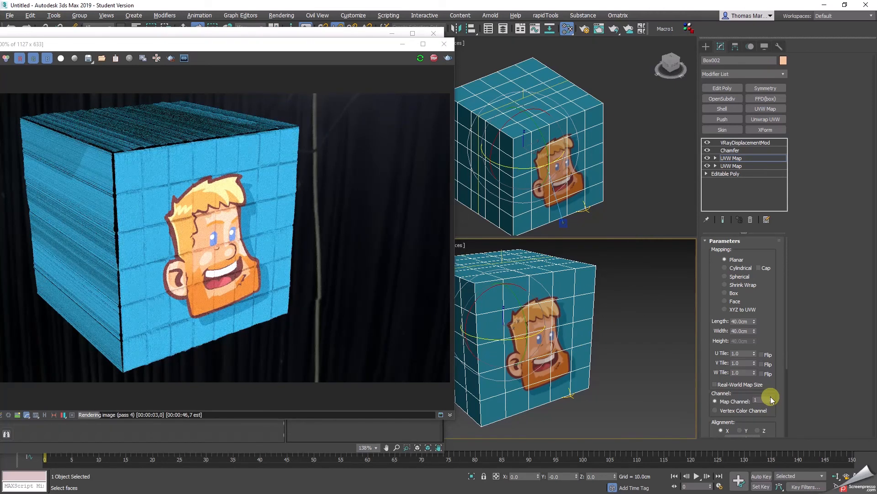
Step: Set the second UVW Map modifier's map channel to 2 and scale its planar gizmo down to about 84% in Y and Z
left_click(771, 399)
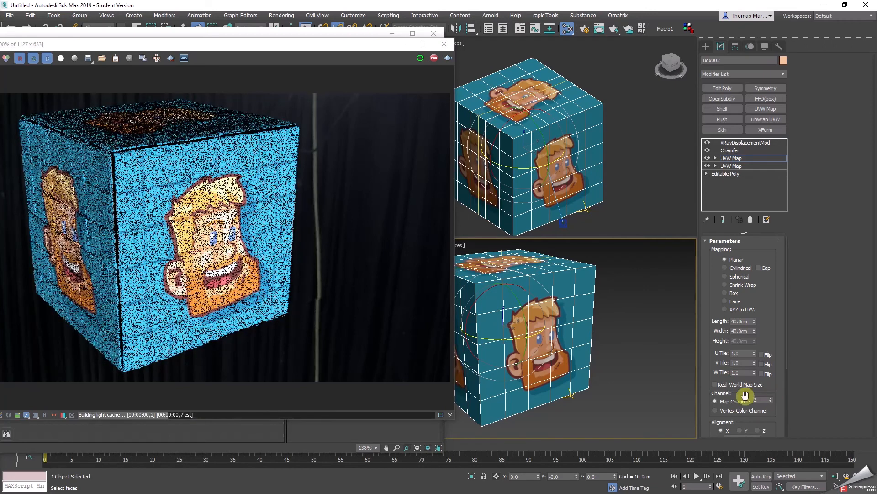
left_click_drag(537, 328, 494, 314)
key("ctrl+z")
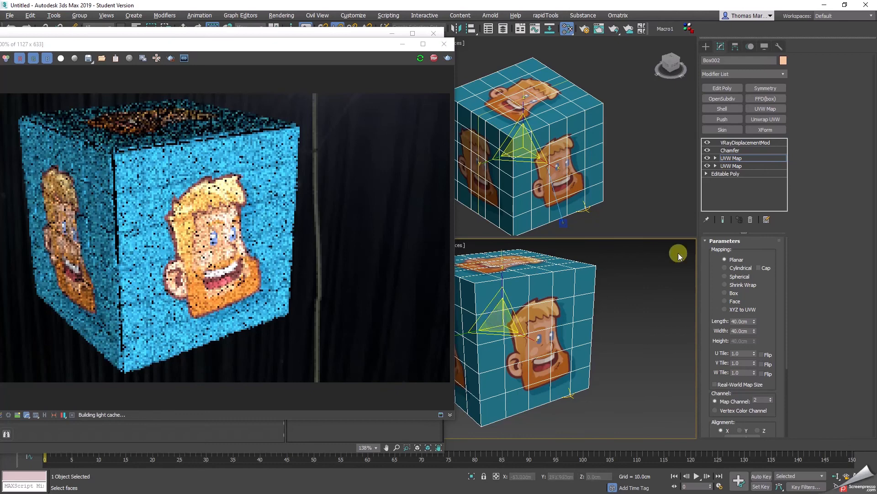
key("ctrl+y")
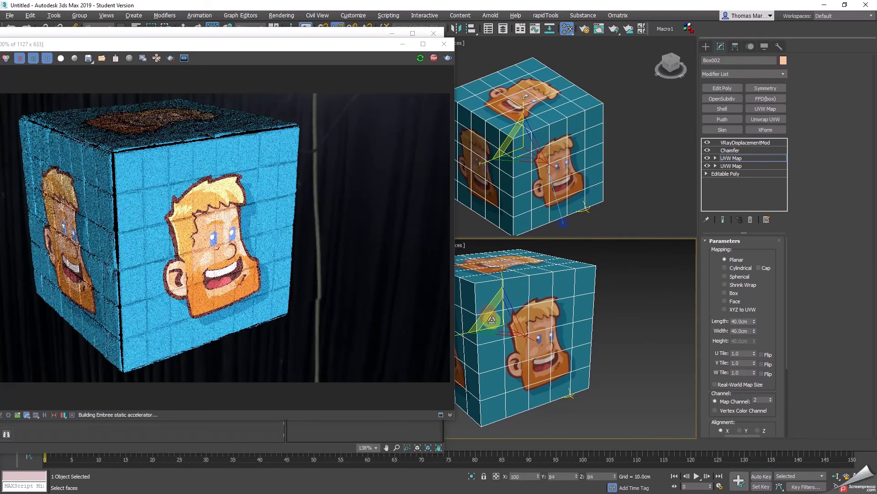
key("ctrl+z")
Step: Set the head bitmap's map channel to 2, keeping the frame buffer clear of the material and modifier settings
left_click_drag(350, 48, 720, 91)
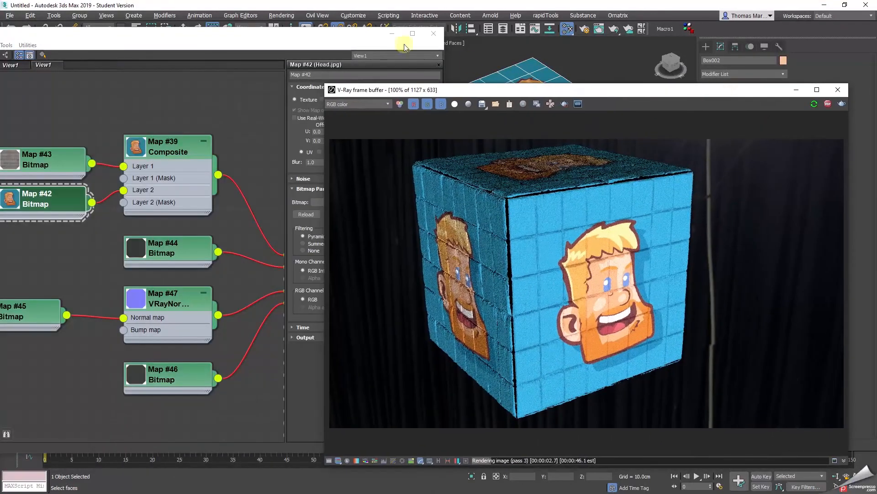
left_click(387, 153)
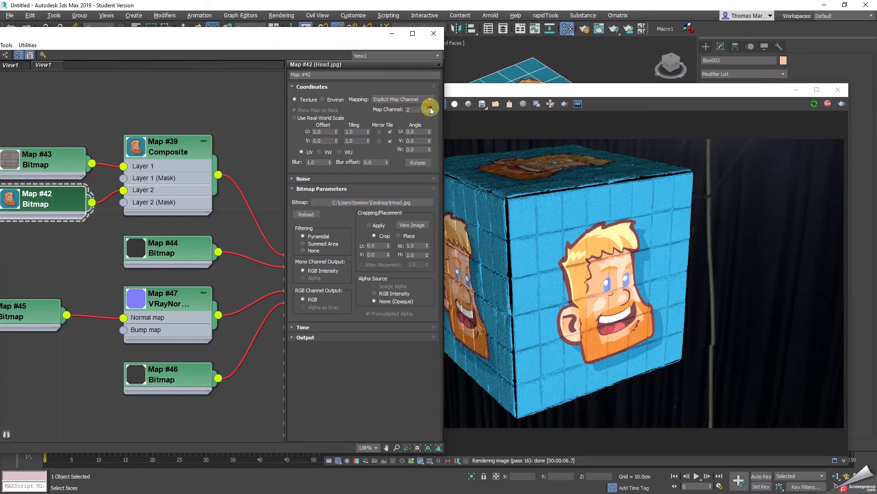
left_click(430, 107)
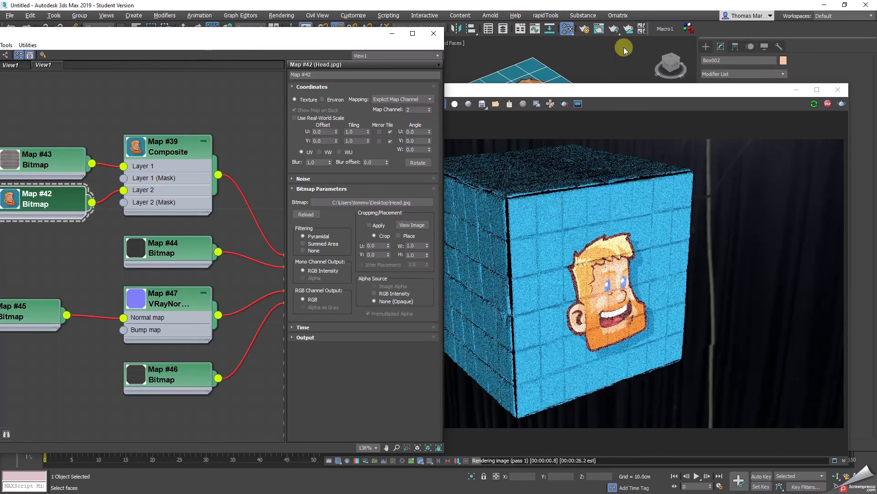
left_click_drag(640, 90, 359, 51)
left_click_drag(200, 38, 198, 39)
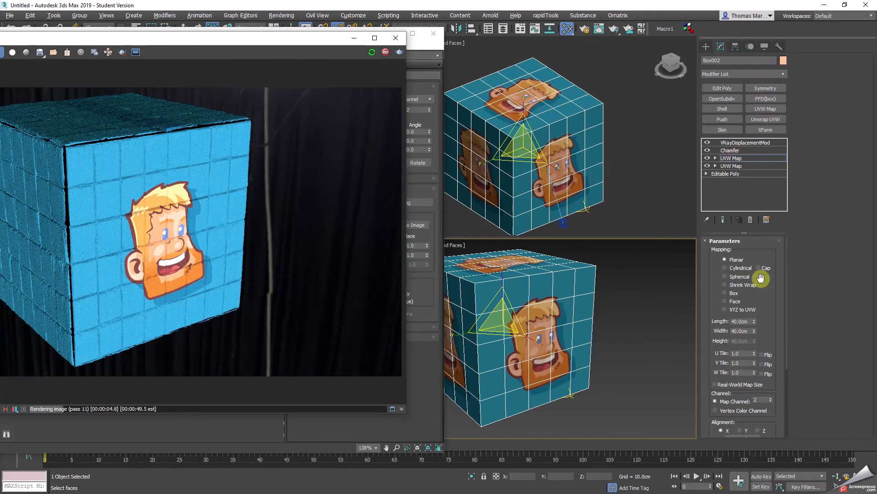
Step: Rename the upper UVW Map modifier in the cube's stack to "UVW Map 2"
left_click_drag(730, 150, 740, 160)
left_click(741, 160)
right_click(742, 160)
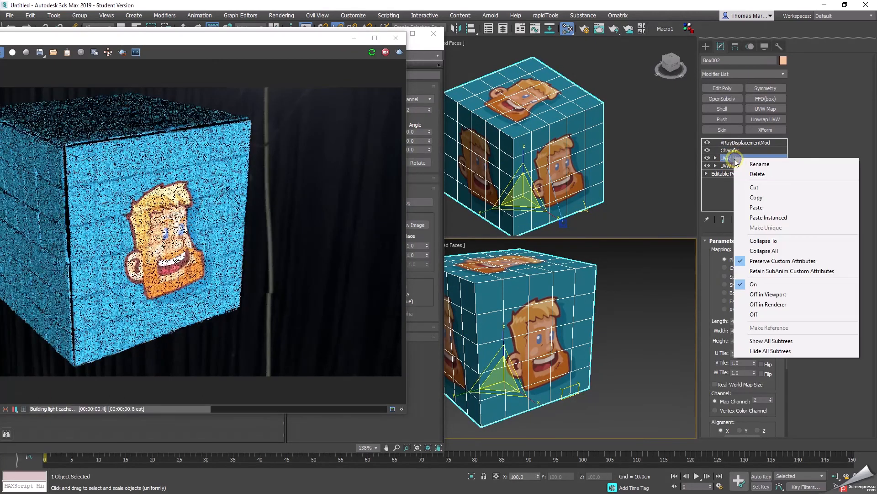
left_click(752, 165)
left_click(750, 157)
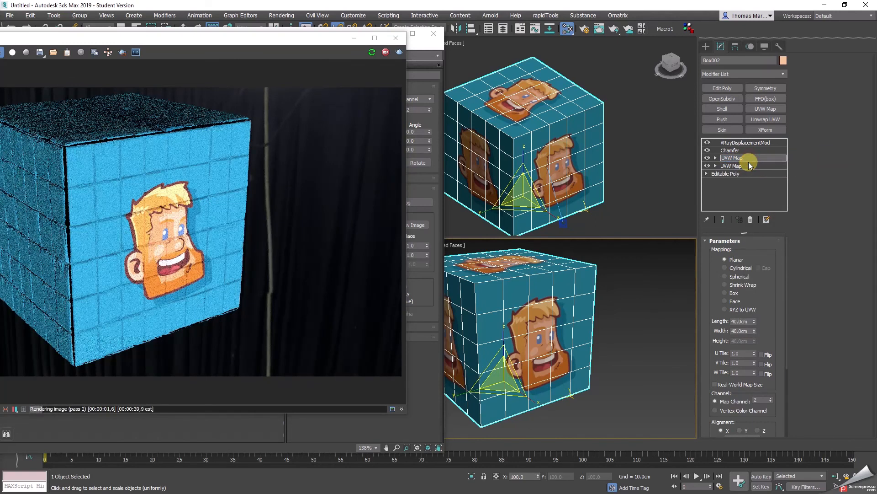
left_click(750, 159)
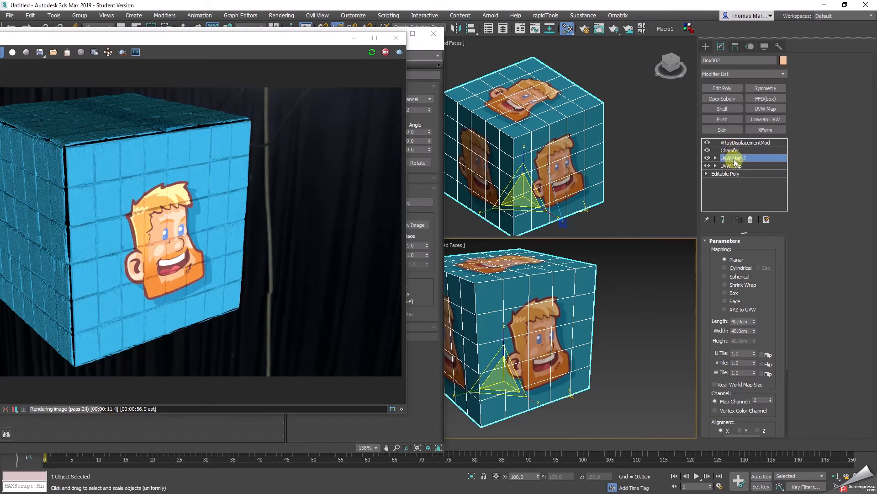
left_click(522, 146)
left_click_drag(521, 144, 510, 136)
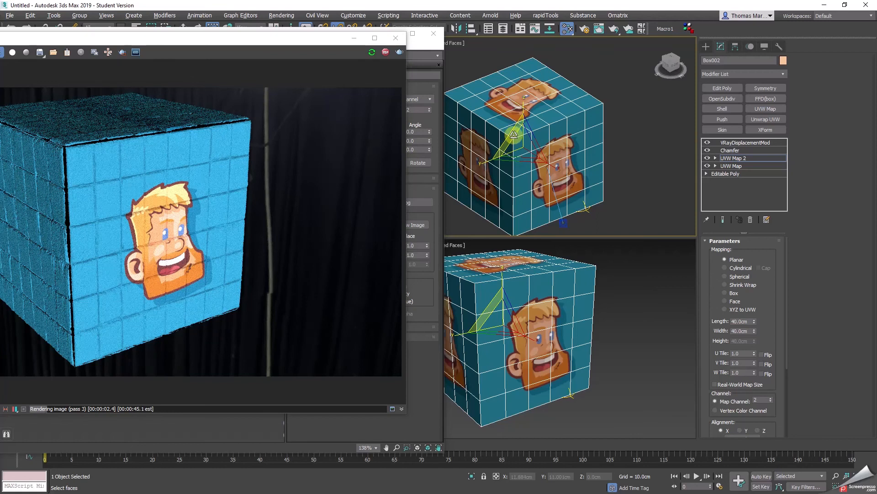
mouse_move(526, 150)
left_mouse_down()
mouse_move(513, 144)
mouse_move(517, 115)
mouse_move(517, 141)
left_mouse_up()
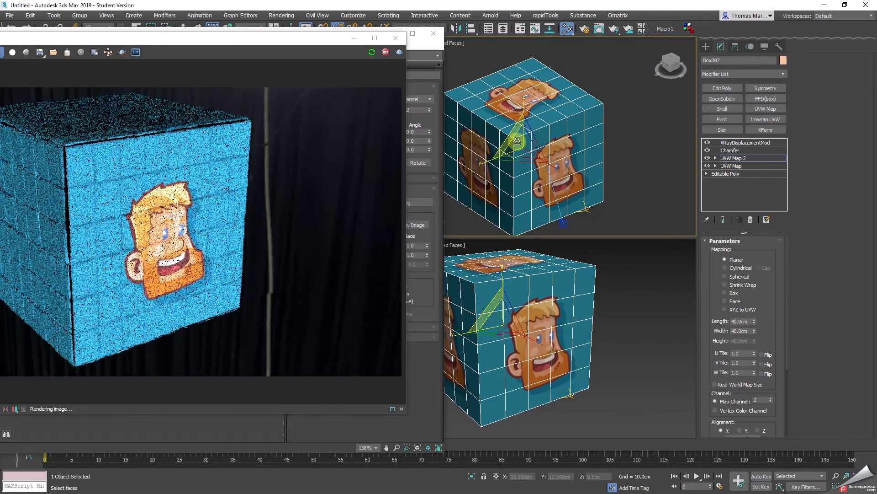
Step: Select the cube's VRayDisplacementMod modifier and position the frame buffer to view the displaced render
left_click_drag(293, 38, 572, 40)
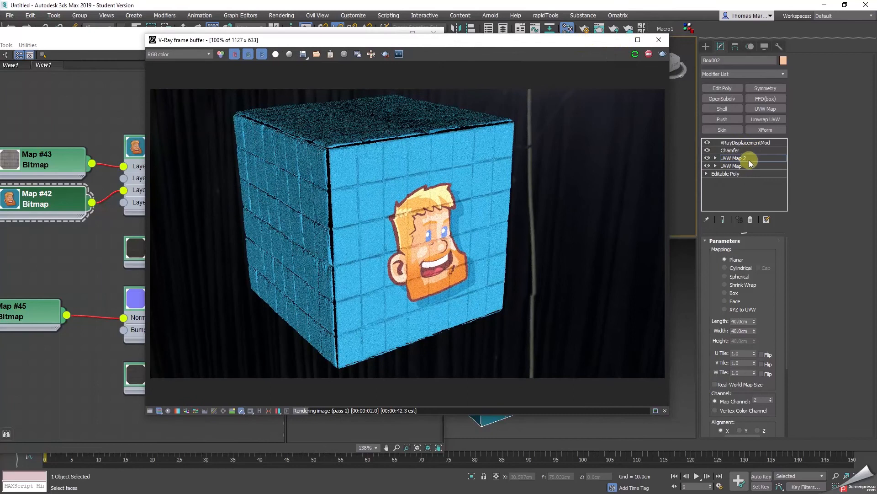
left_click(741, 142)
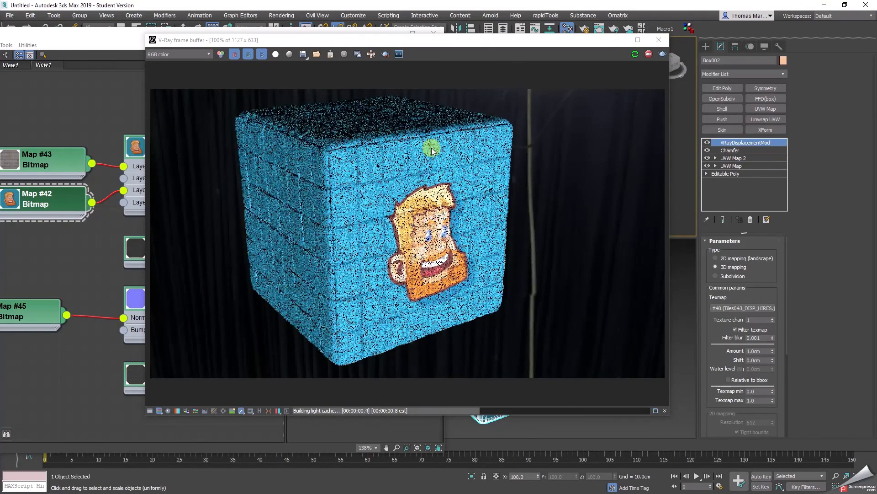
left_click_drag(457, 40, 567, 55)
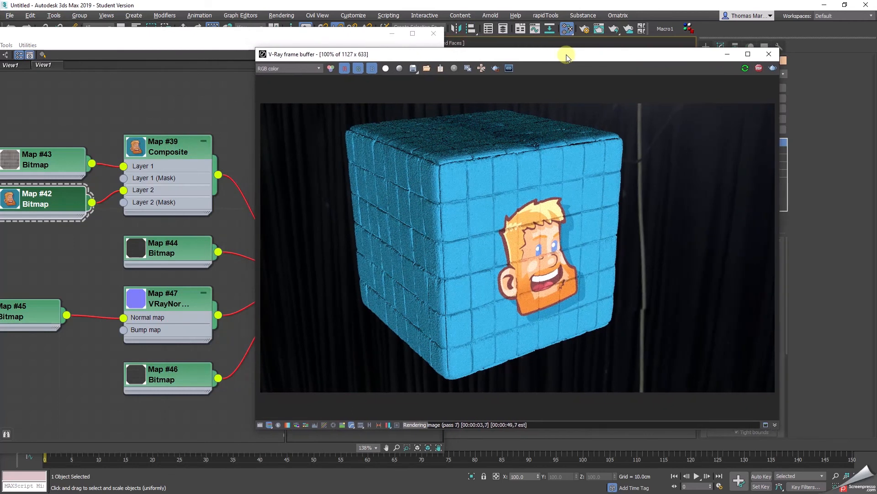
Step: Show the Composite map's layer settings, stop the interactive render and arrange the material editor beside the frame buffer
left_click_drag(217, 29, 235, 23)
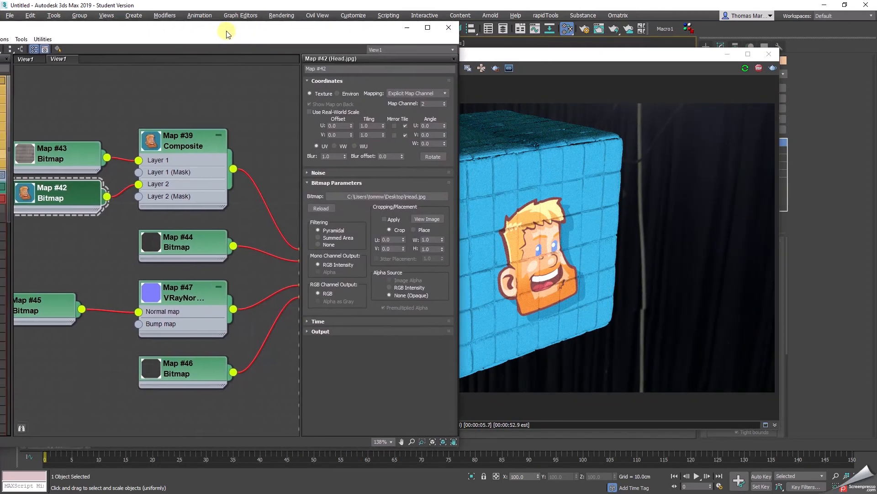
mouse_move(170, 213)
middle_mouse_down()
mouse_move(220, 214)
mouse_move(178, 223)
middle_mouse_up()
scroll(178, 223, "down", 1)
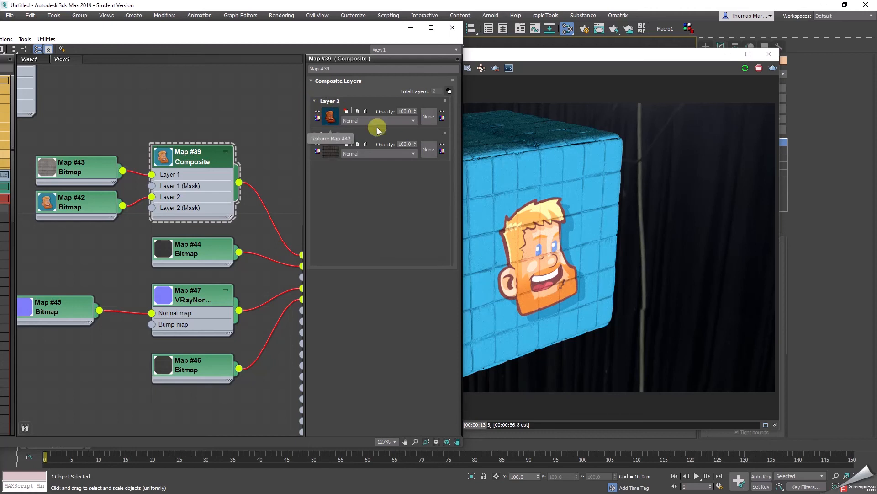
left_click(765, 70)
left_click_drag(513, 55, 602, 59)
left_click_drag(326, 28, 358, 35)
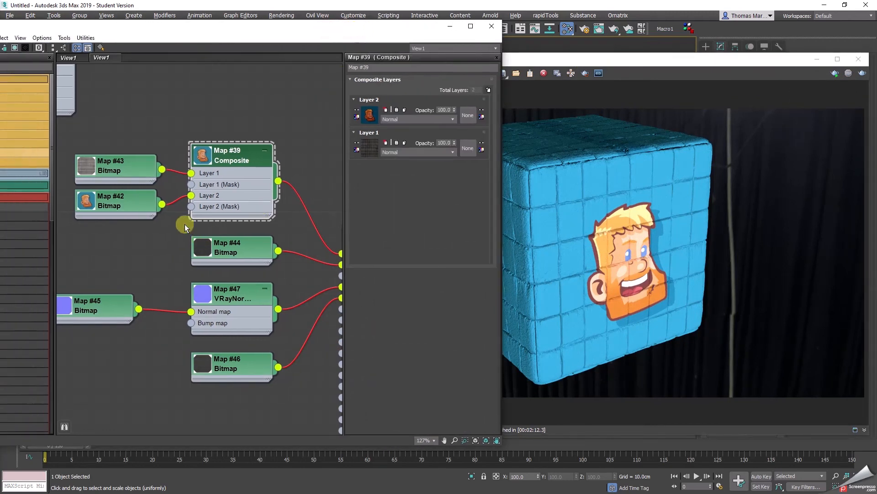
Step: Add a Gradient Ramp map below the head bitmap and connect it to the Composite's Layer 2 (Mask) input
scroll(166, 256, "down", 2)
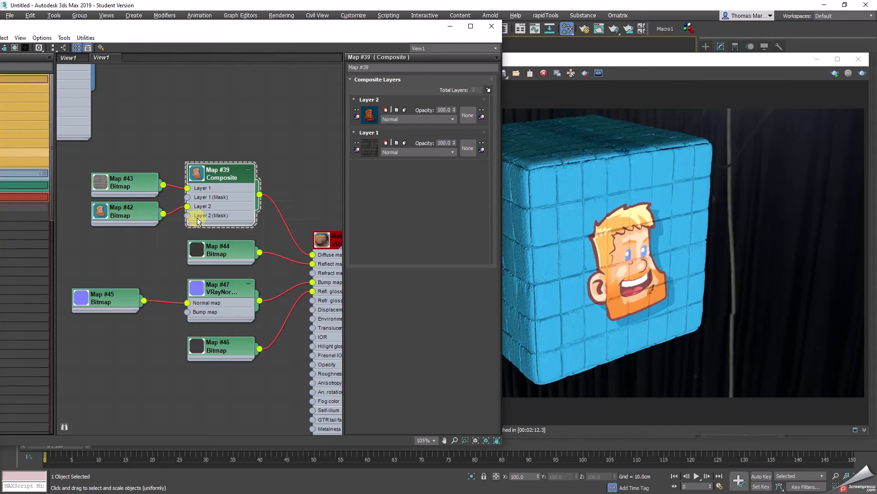
scroll(203, 217, "up", 5)
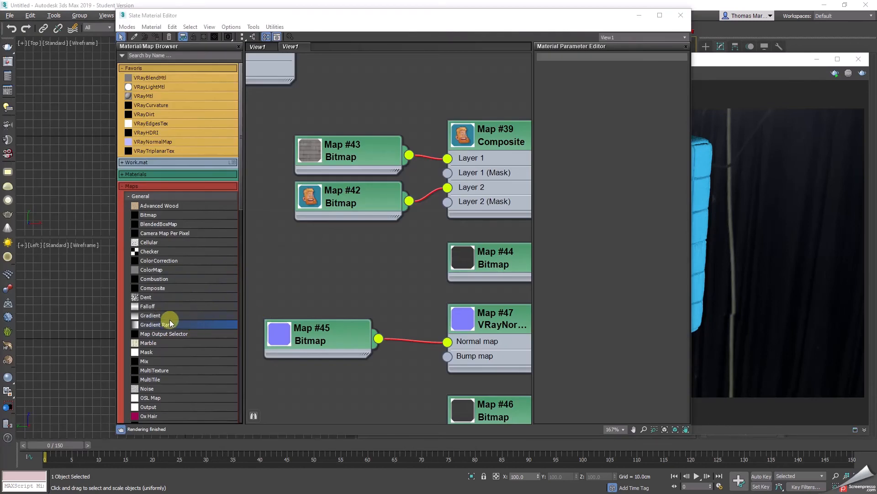
left_click(161, 324)
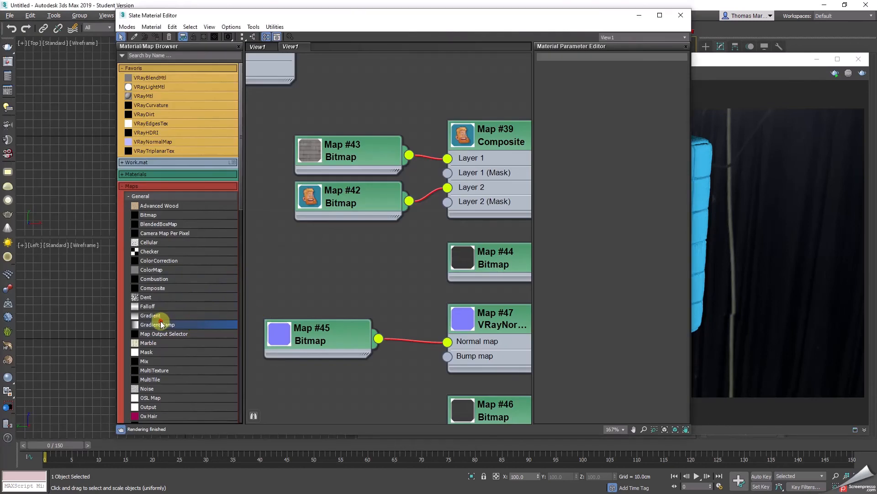
left_click(344, 262)
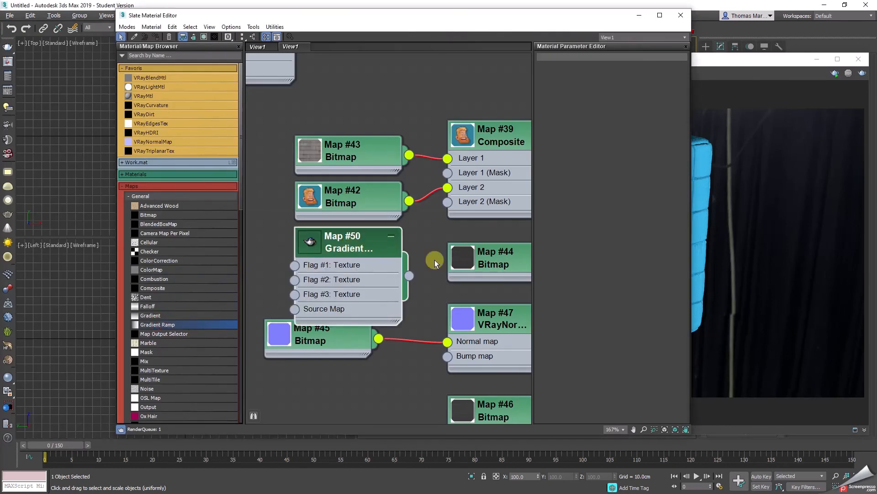
double_click(355, 240)
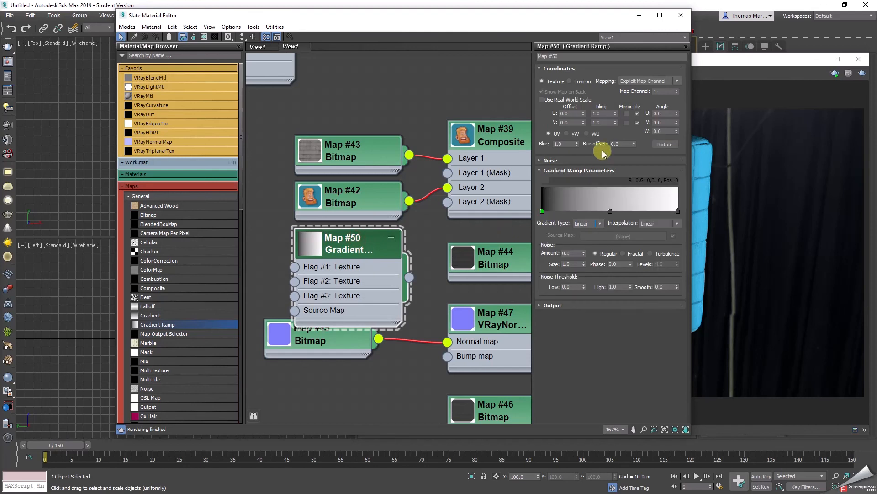
left_click_drag(411, 276, 447, 202)
Step: Enlarge the Gradient Ramp node's preview and set its gradient type to Radial
double_click(316, 245)
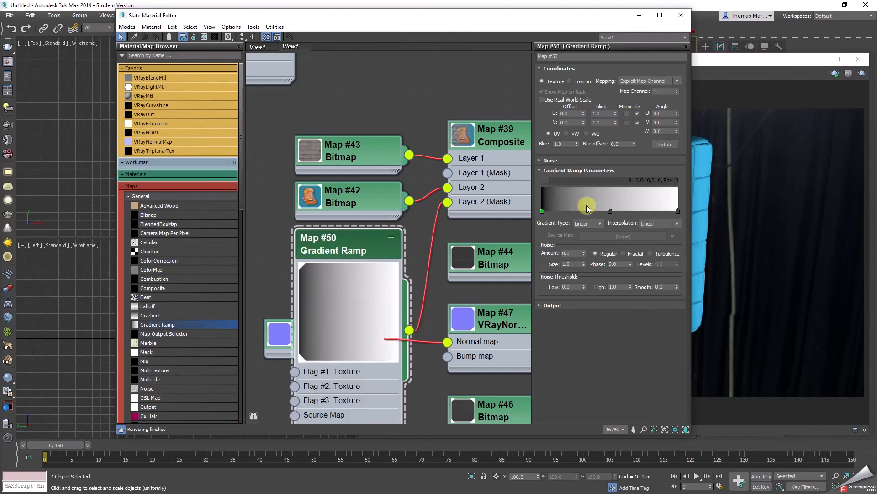
left_click(591, 223)
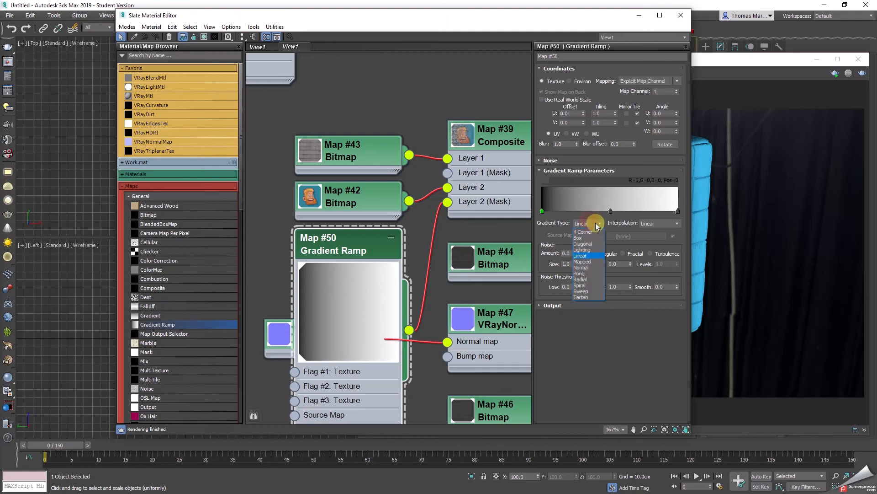
left_click(581, 279)
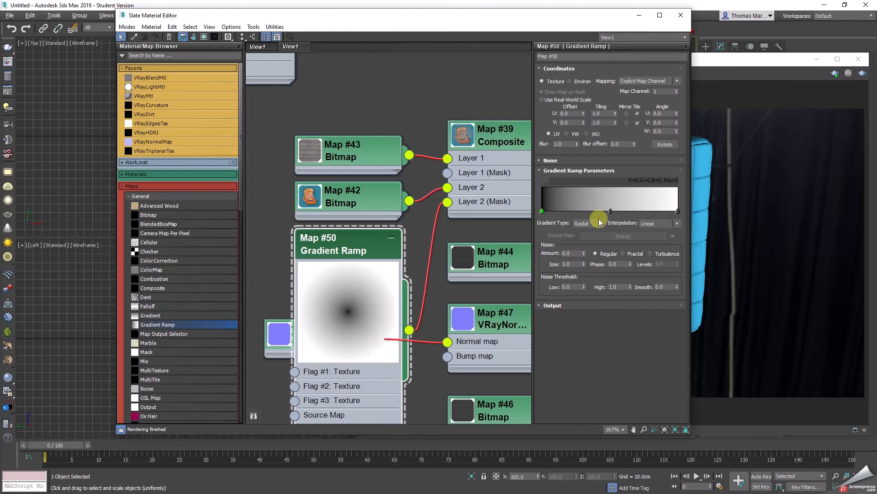
Step: Set the gradient's start and middle flags to white and its end flag to black
double_click(542, 210)
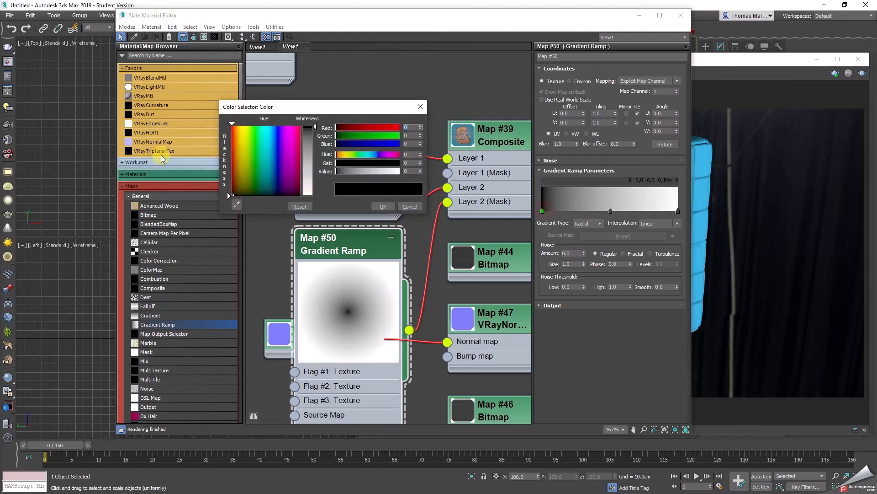
left_click_drag(309, 157, 308, 194)
left_click(383, 206)
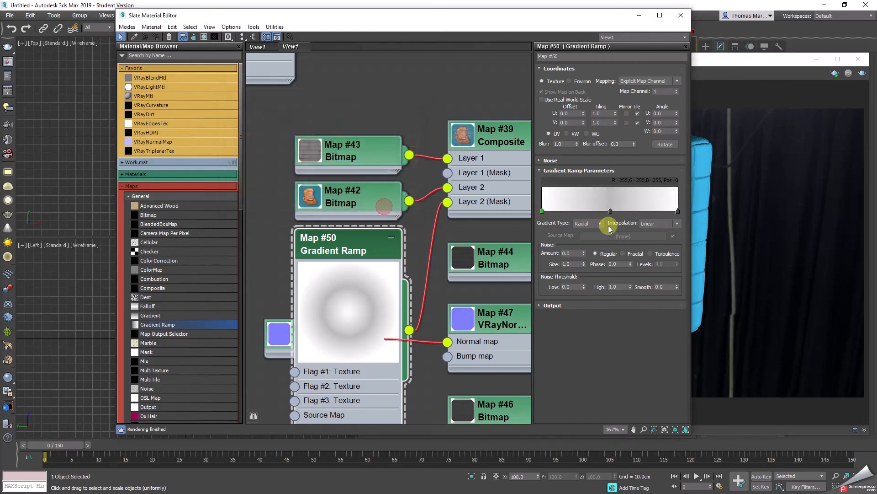
double_click(680, 211)
left_click_drag(399, 171, 336, 171)
left_click(382, 206)
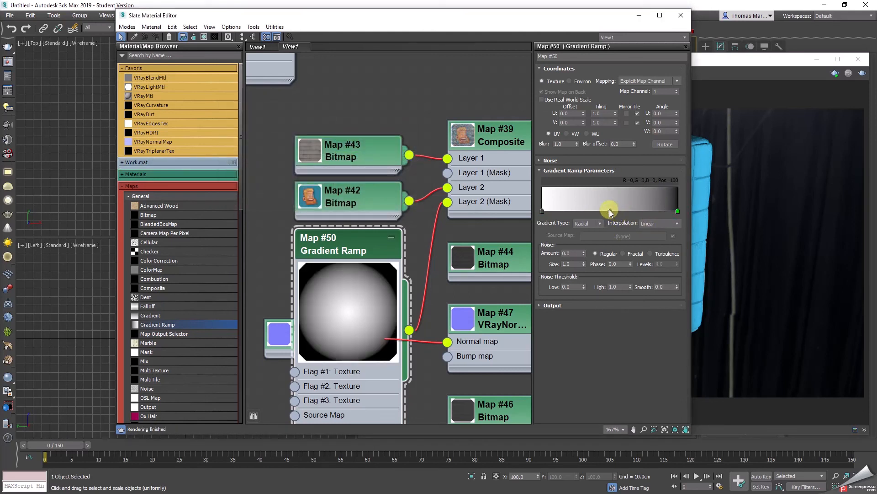
double_click(611, 210)
left_click_drag(310, 143, 311, 194)
left_click(383, 206)
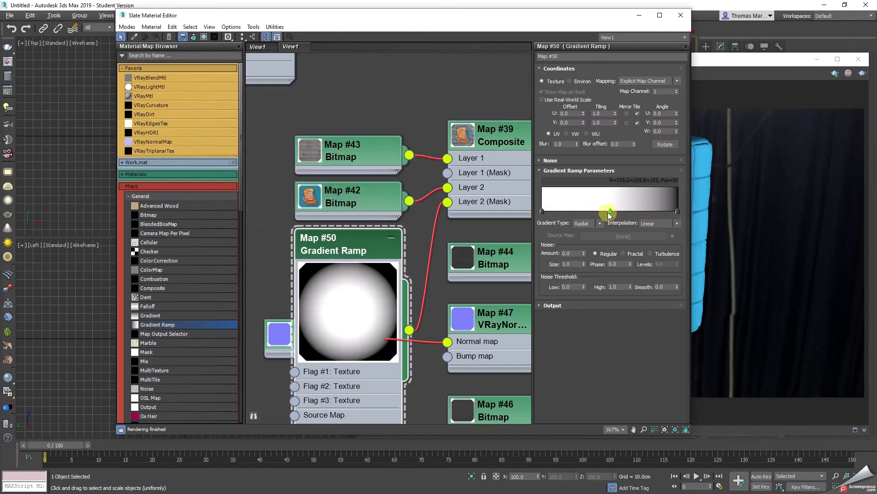
Step: Add a black flag just after the gradient's middle flag and move it to position 71
double_click(614, 211)
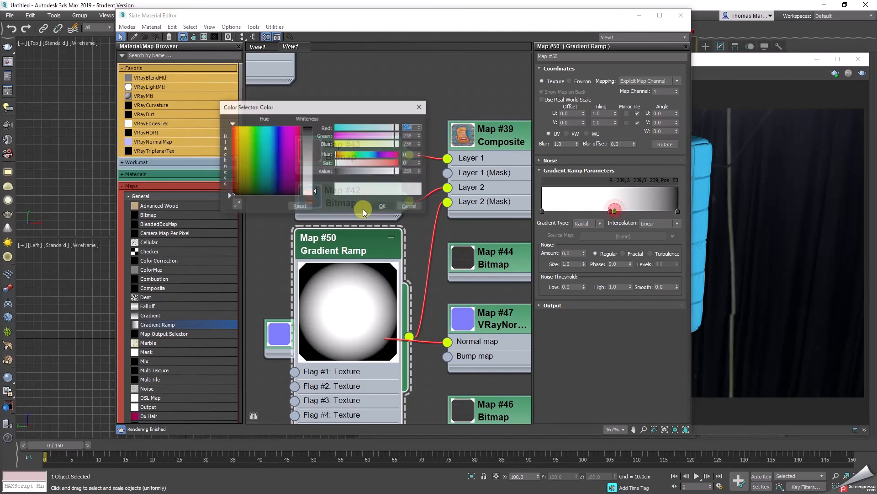
type("250")
key("Return")
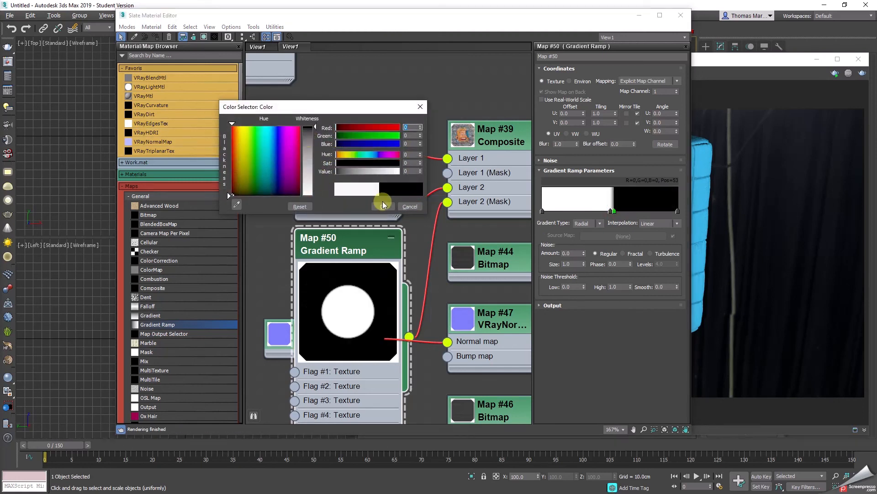
left_click(385, 207)
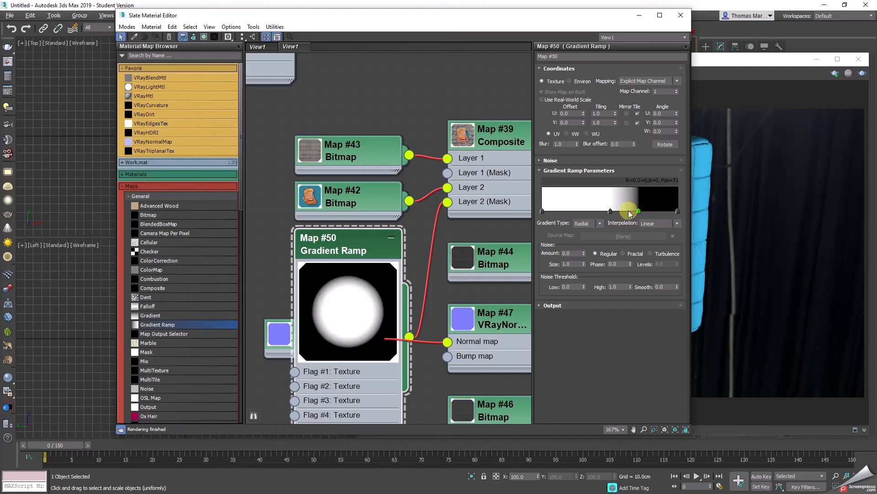
Step: Move the white middle flag to position 71, set the Gradient Ramp's map channel to 2 and uncover the running interactive render
left_click_drag(609, 211, 639, 212)
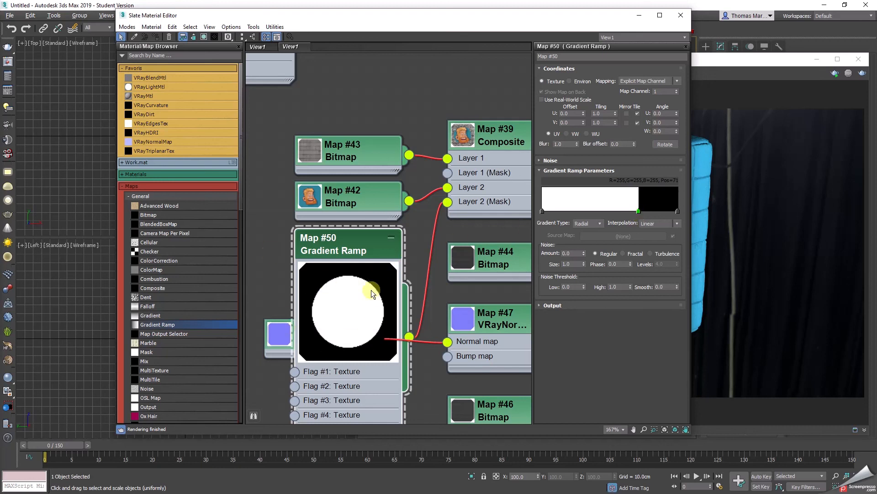
left_click(662, 91)
left_click_drag(605, 17, 286, 15)
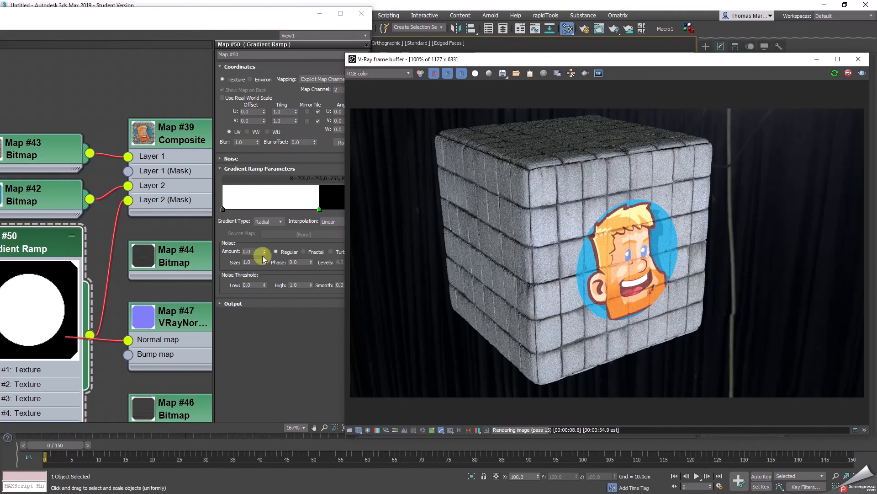
Step: Move the Gradient Ramp's white and black flags beside the mask edge outward, placing the white flag at position 90
left_click_drag(230, 16, 396, 18)
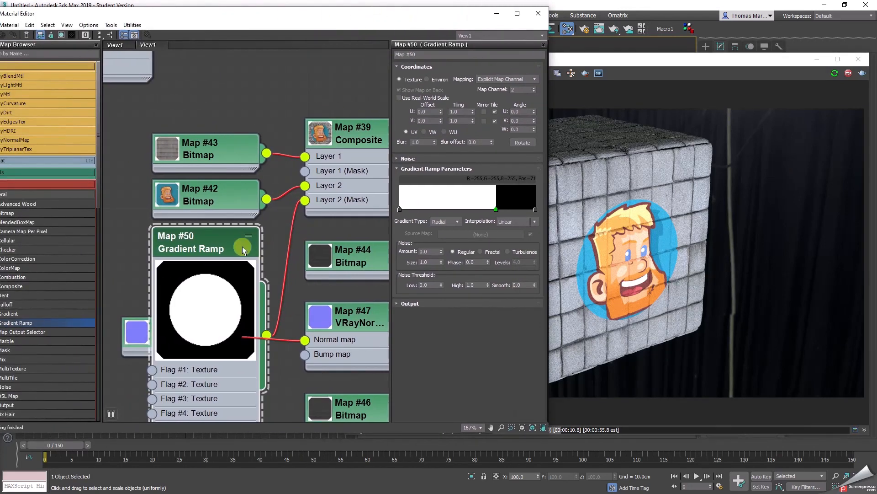
left_click_drag(496, 210, 493, 209)
left_click(508, 208)
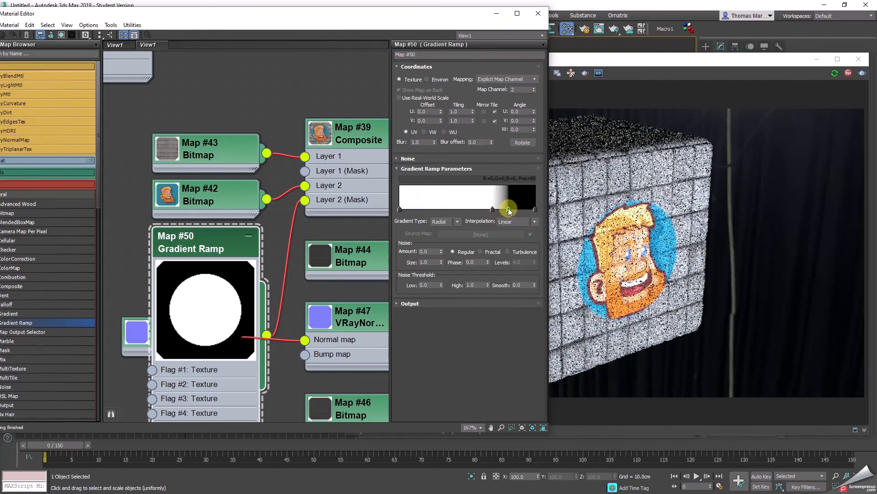
mouse_move(509, 209)
left_mouse_down()
mouse_move(522, 208)
mouse_move(491, 210)
mouse_move(524, 211)
left_mouse_up()
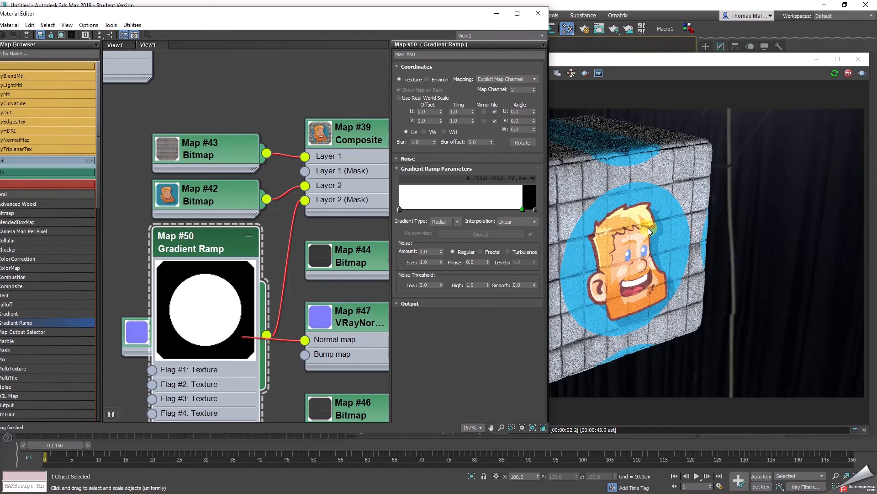
Step: Turn off U and V tiling for both the Gradient Ramp mask and the Head.jpg bitmap
left_click(494, 112)
left_click(495, 120)
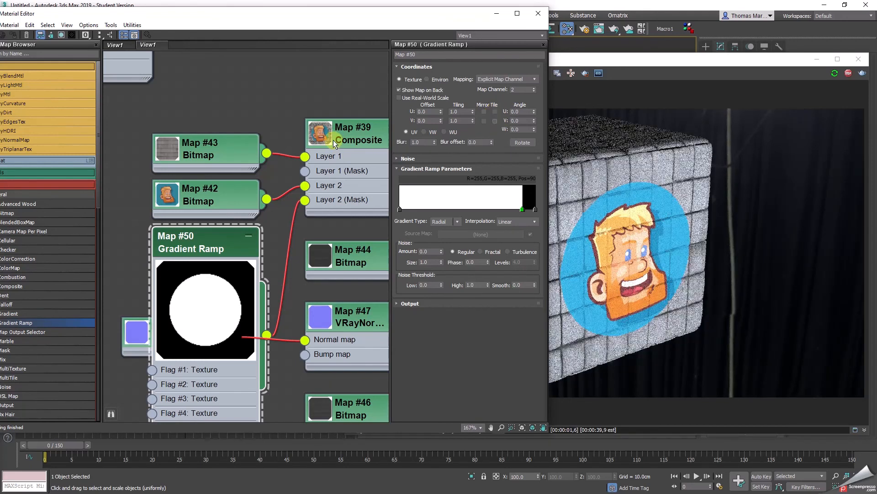
left_click(201, 195)
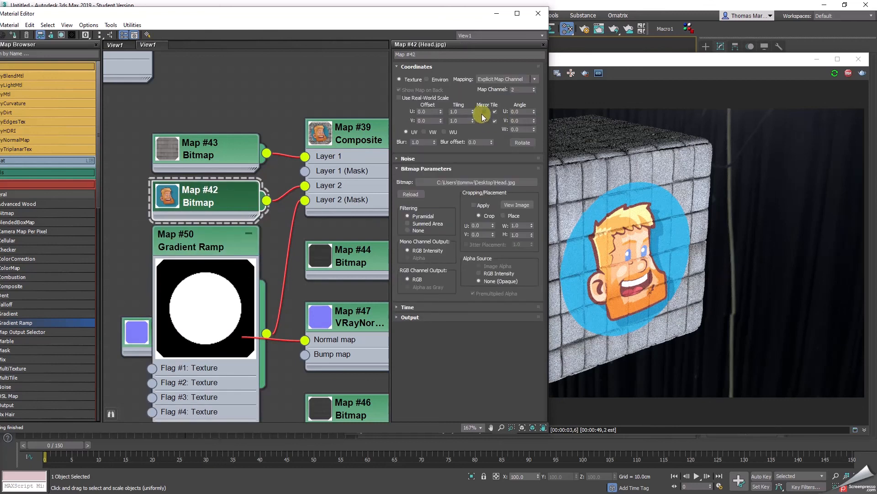
left_click(495, 121)
left_click(494, 112)
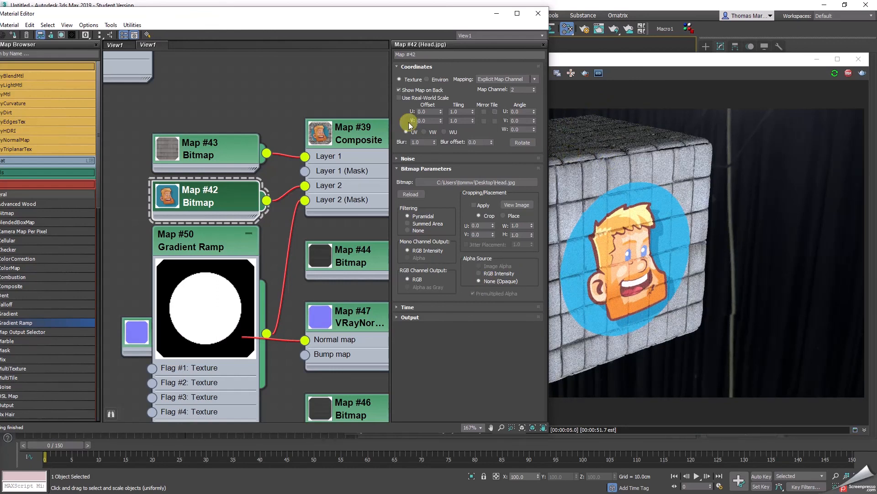
Step: Turn off Show Map on Back for the Head.jpg bitmap and check the cube's faces in the viewport and render
left_click_drag(659, 59, 359, 54)
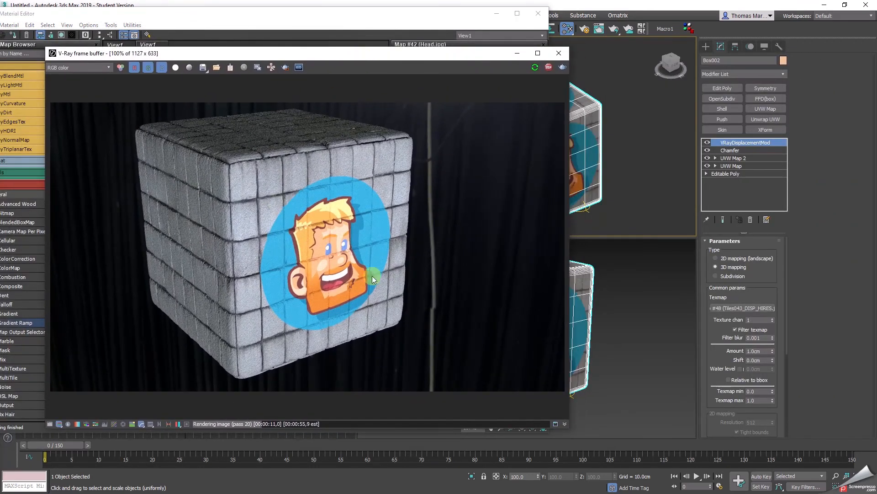
left_click(856, 486)
left_click_drag(628, 364, 597, 353)
left_click_drag(353, 53, 386, 281)
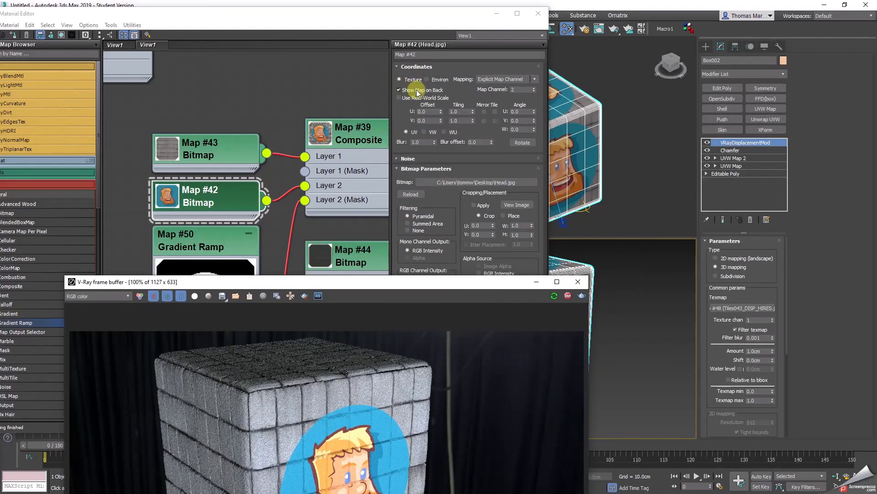
left_click(410, 92)
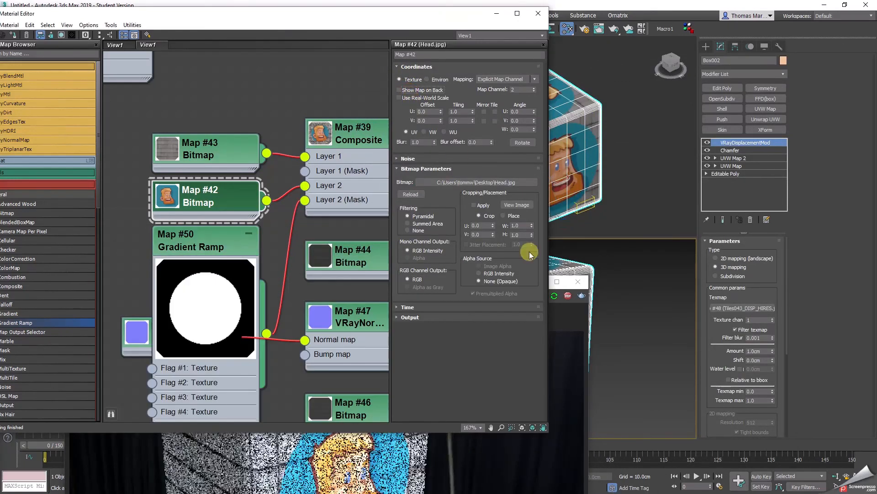
left_click(583, 358)
left_click_drag(505, 283, 380, 56)
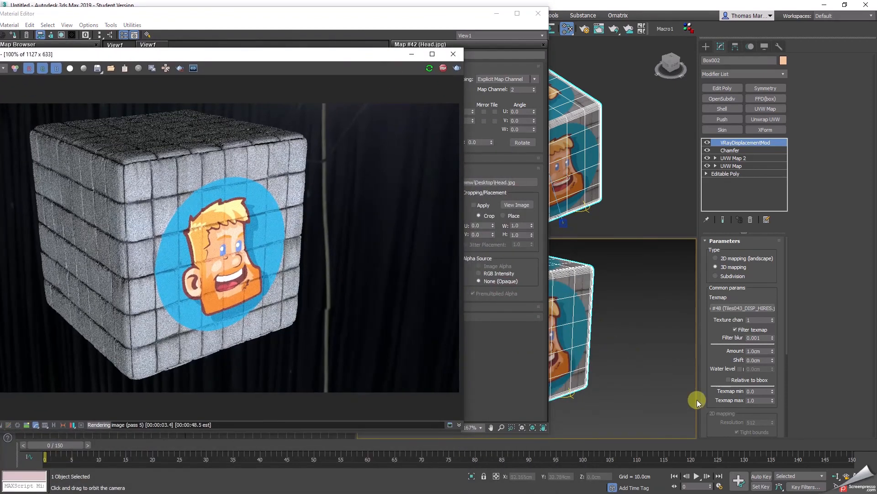
left_click_drag(639, 364, 593, 314)
left_click_drag(333, 54, 759, 59)
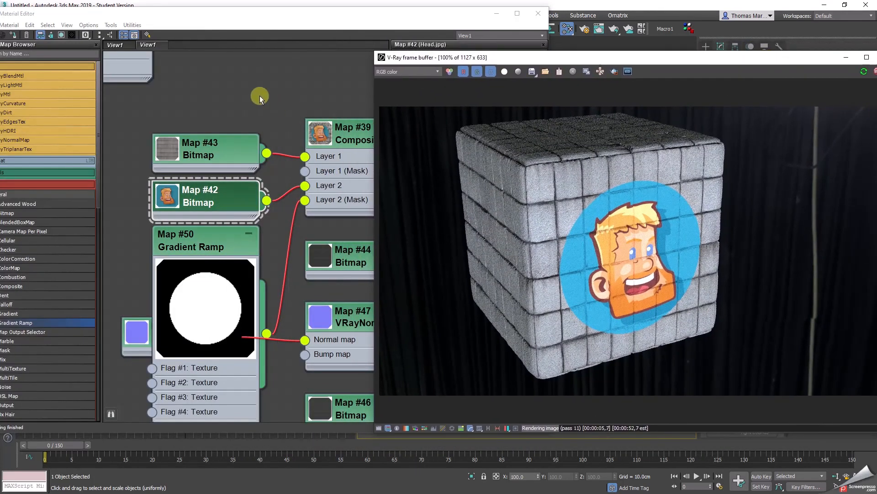
Step: Move the two upper bitmap nodes and the Gradient Ramp upward together, and shrink the Gradient Ramp's preview
scroll(263, 96, "down", 5)
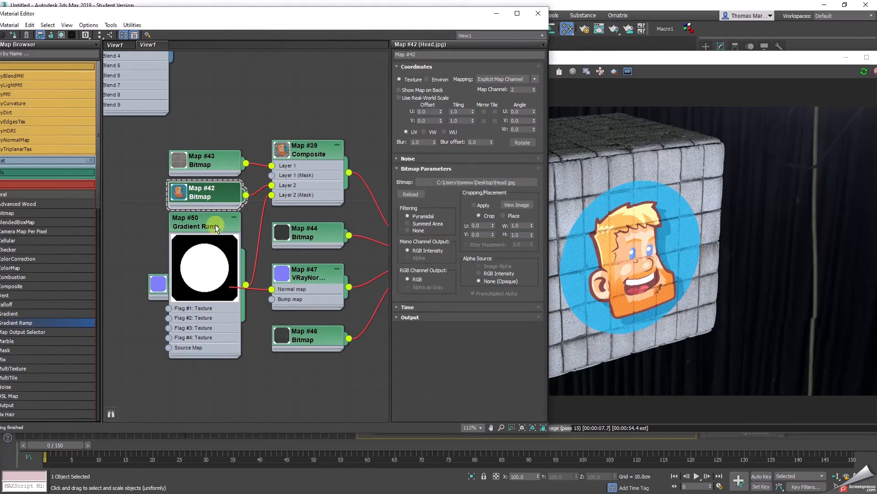
left_click_drag(156, 219, 211, 136)
double_click(201, 174)
scroll(280, 141, "down", 2)
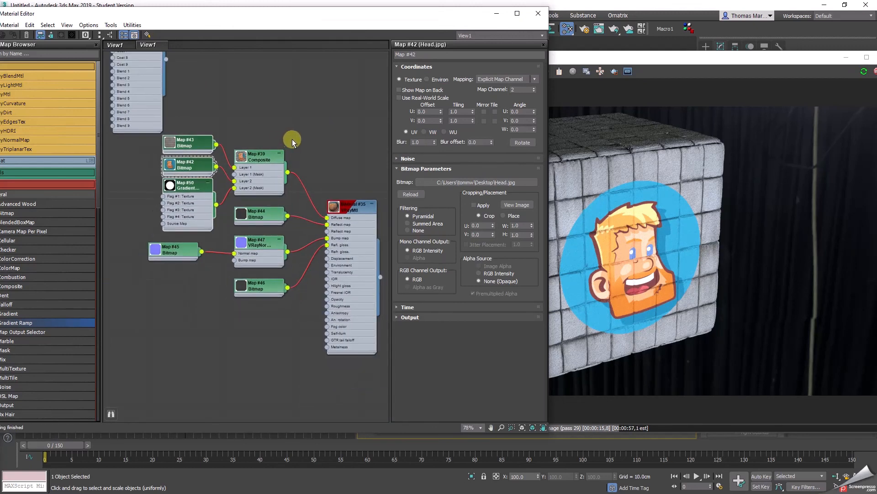
scroll(292, 139, "up", 1)
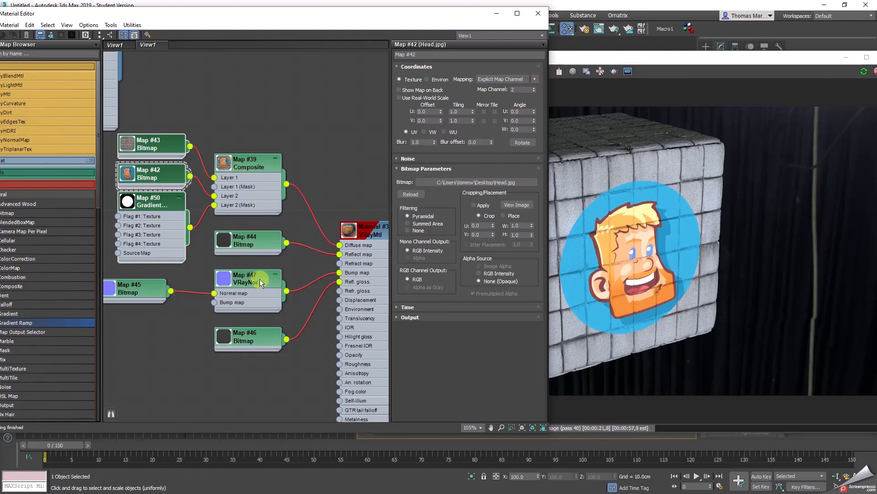
middle_click_drag(308, 130, 294, 131)
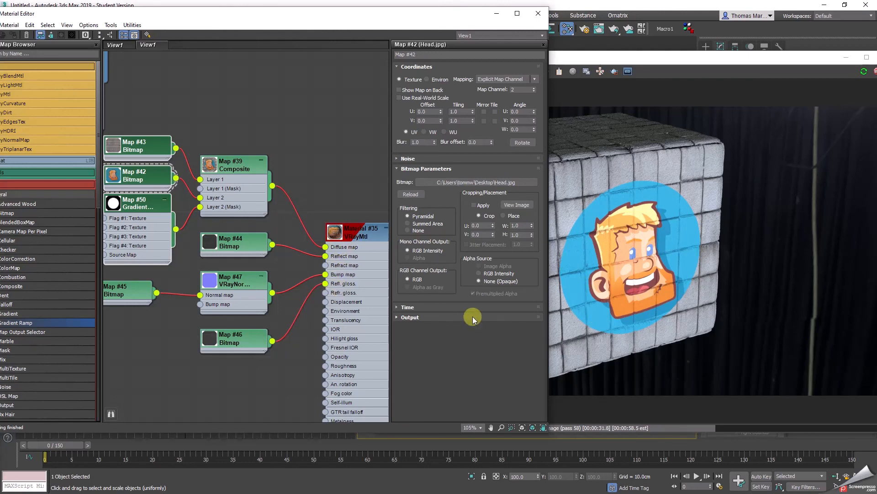
Step: Move the VRayBlendMtl node upward, farther away from the composite's bitmap nodes
middle_click_drag(301, 174, 341, 262)
scroll(342, 262, "down", 4)
middle_click_drag(189, 168, 229, 188)
scroll(229, 188, "up", 3)
left_click_drag(234, 113, 244, 79)
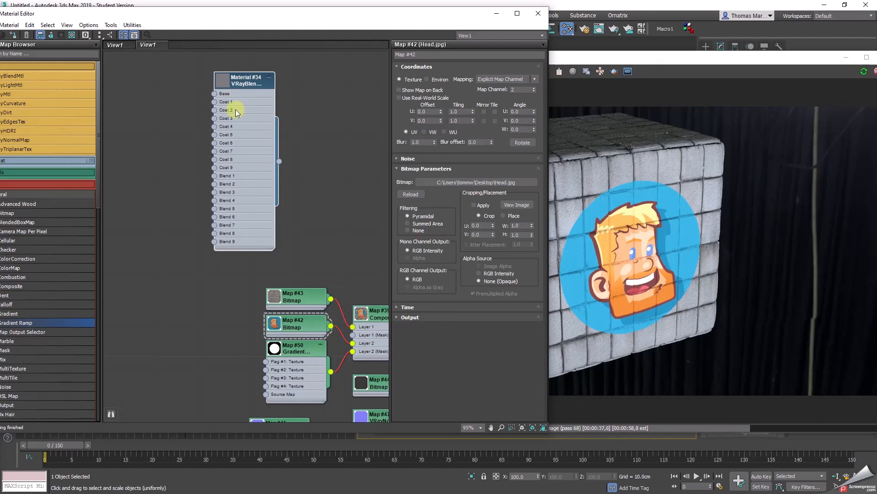
middle_click_drag(344, 258, 231, 218)
middle_click_drag(337, 244, 214, 223)
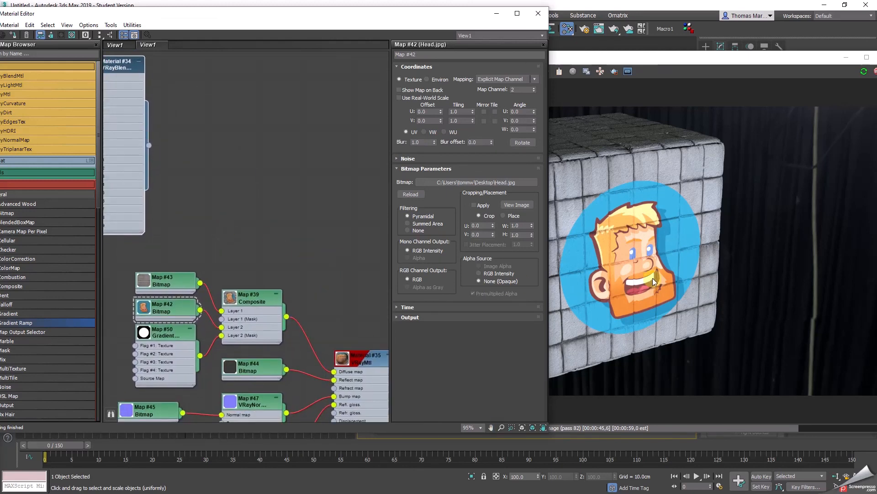
Step: Bring the V-Ray frame buffer into full view to examine the head image on the rendered tiled cube
left_click_drag(721, 63, 427, 50)
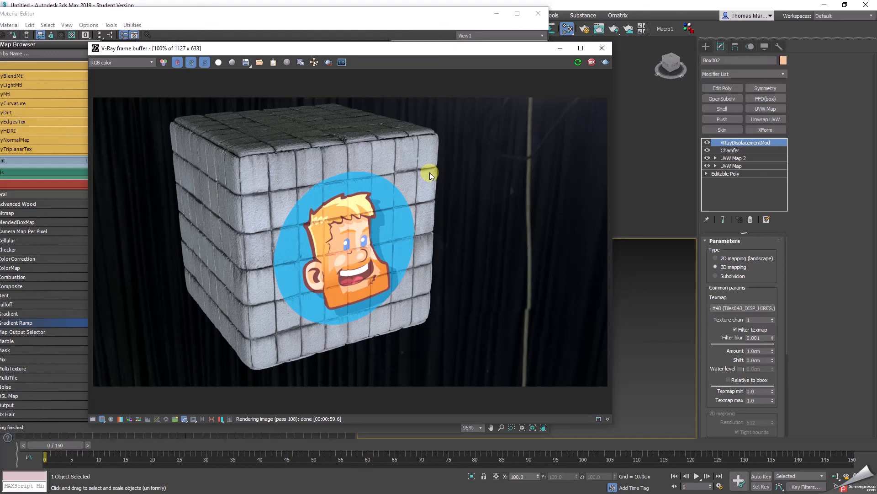
left_click_drag(405, 49, 454, 50)
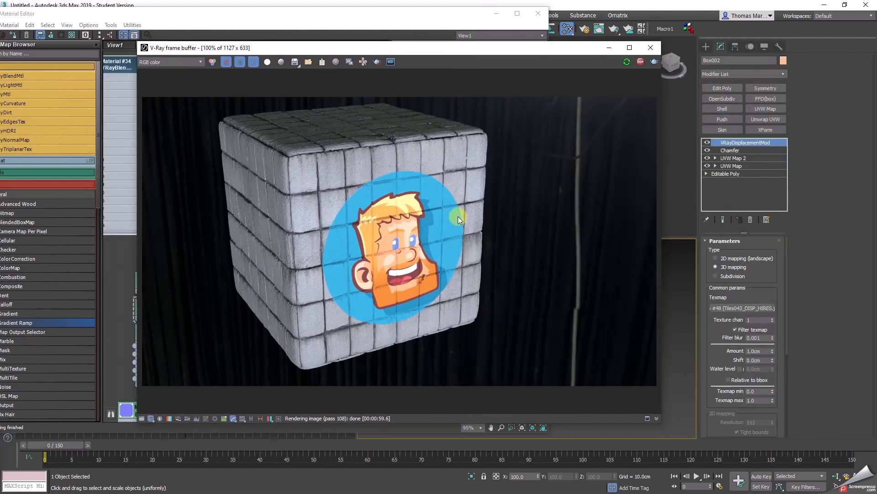